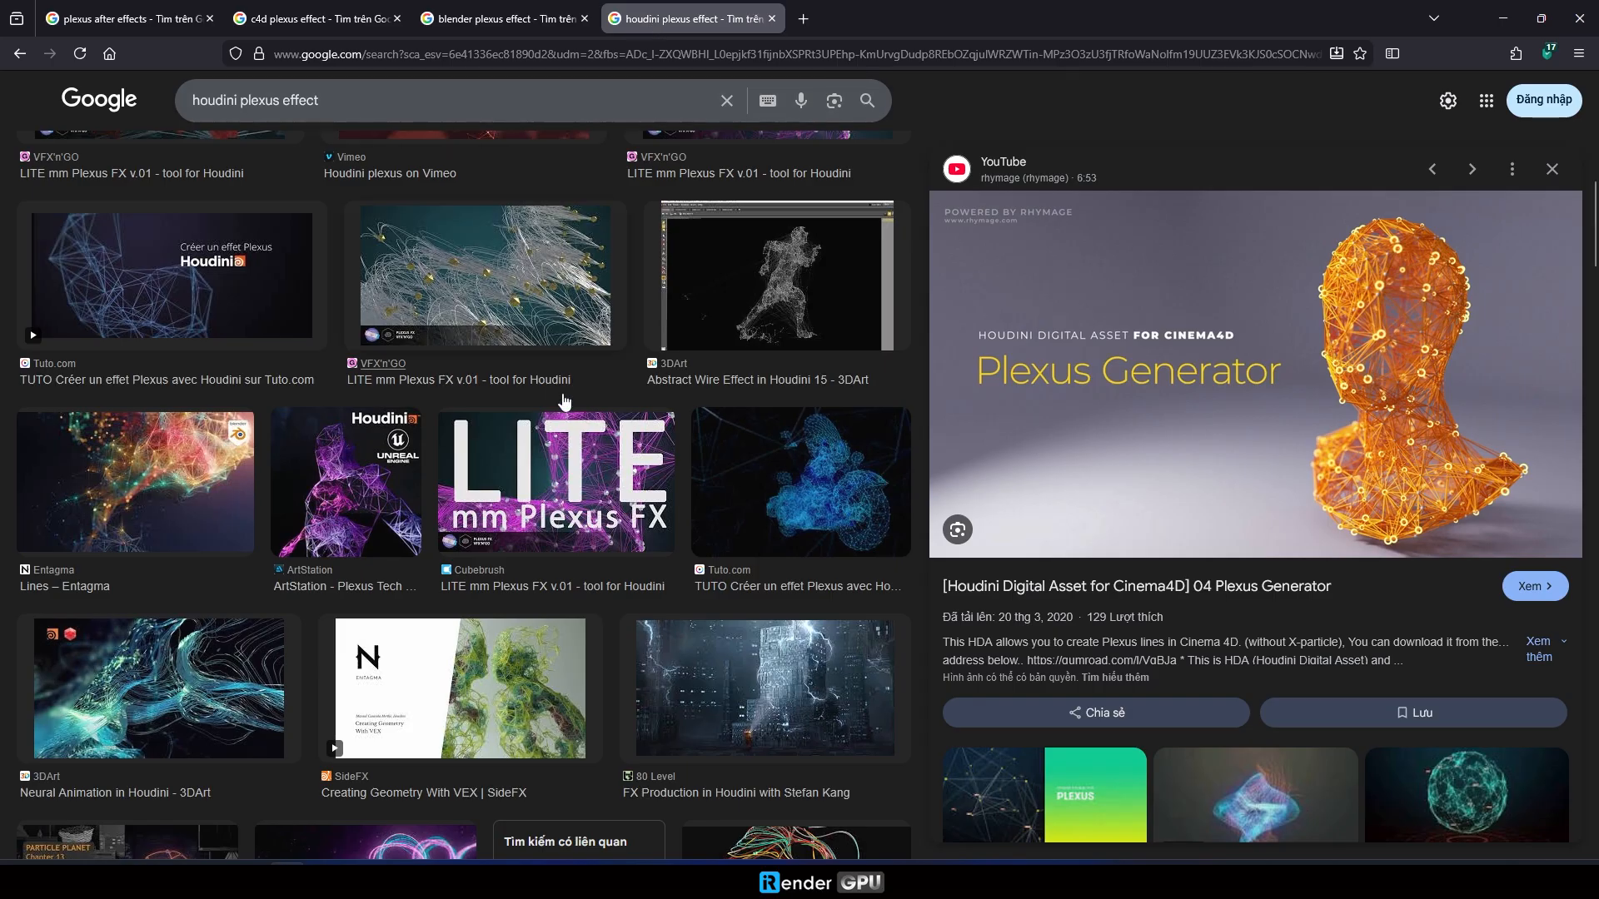
- Examine the image results for the Houdini and C4D plexus effect searches, previewing examples of plexus figures and particle lines
scroll(504, 524, "down", 1)
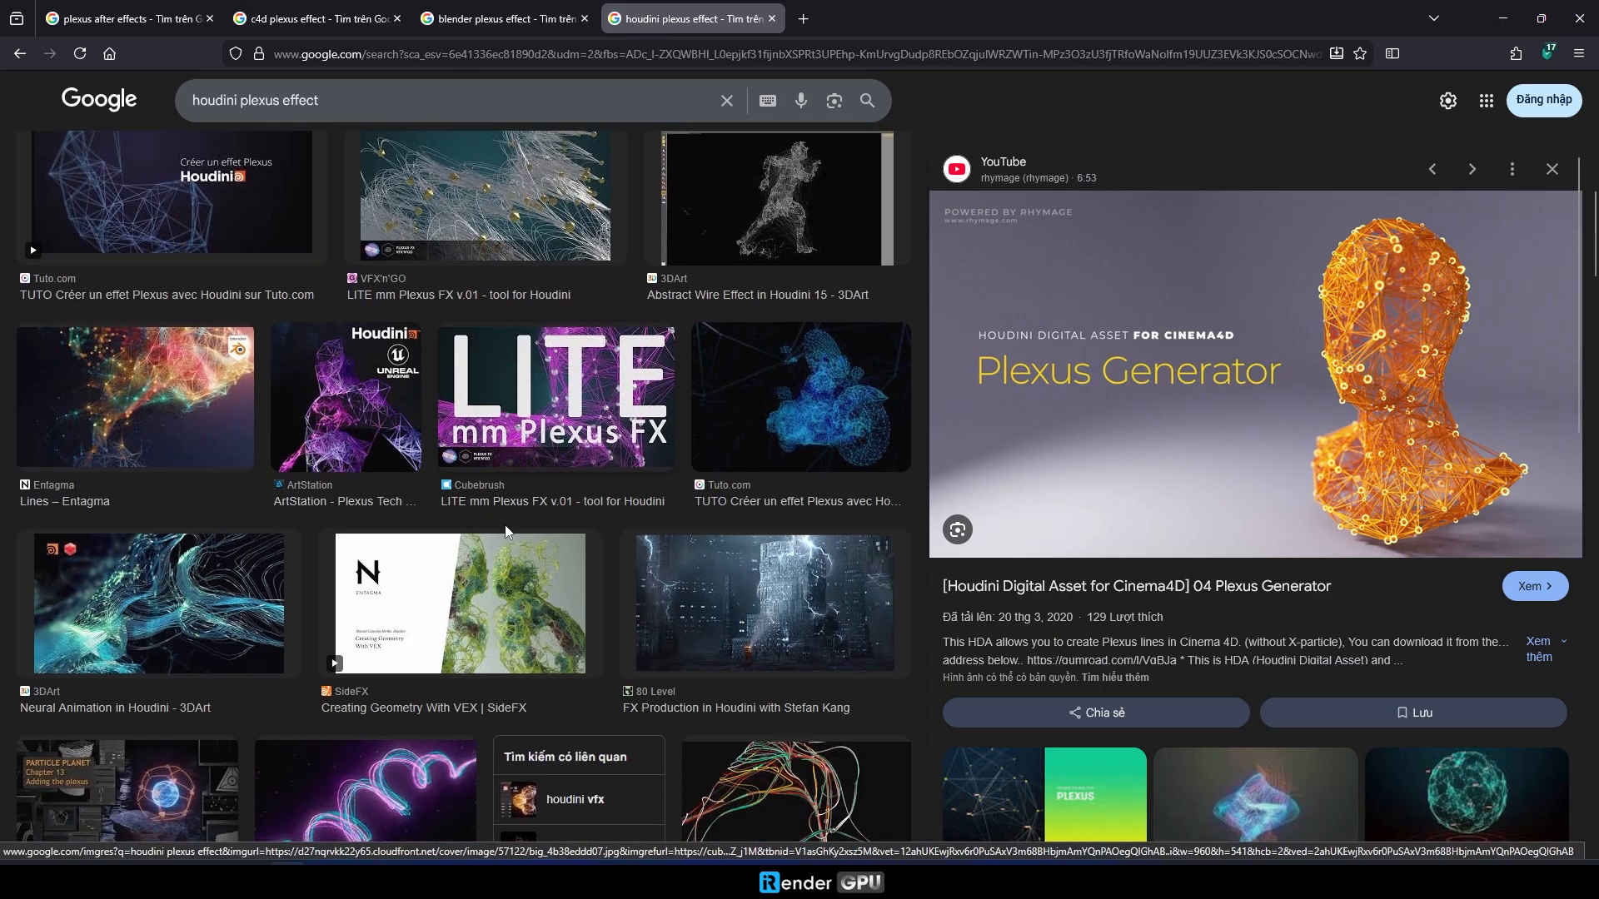
left_click(463, 617)
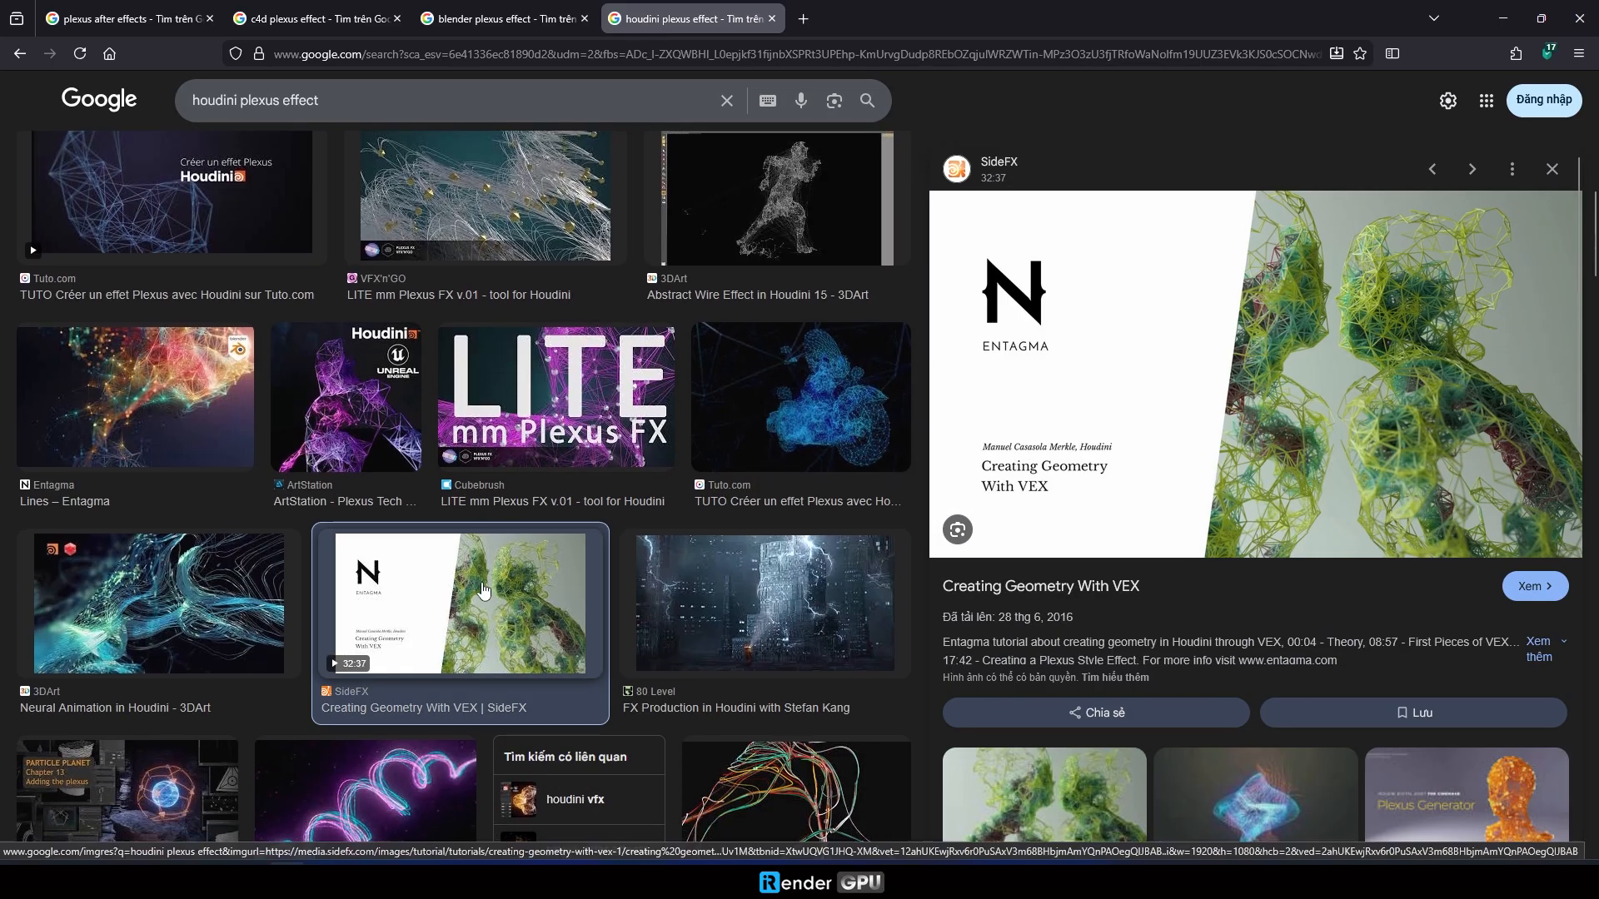
left_click(317, 19)
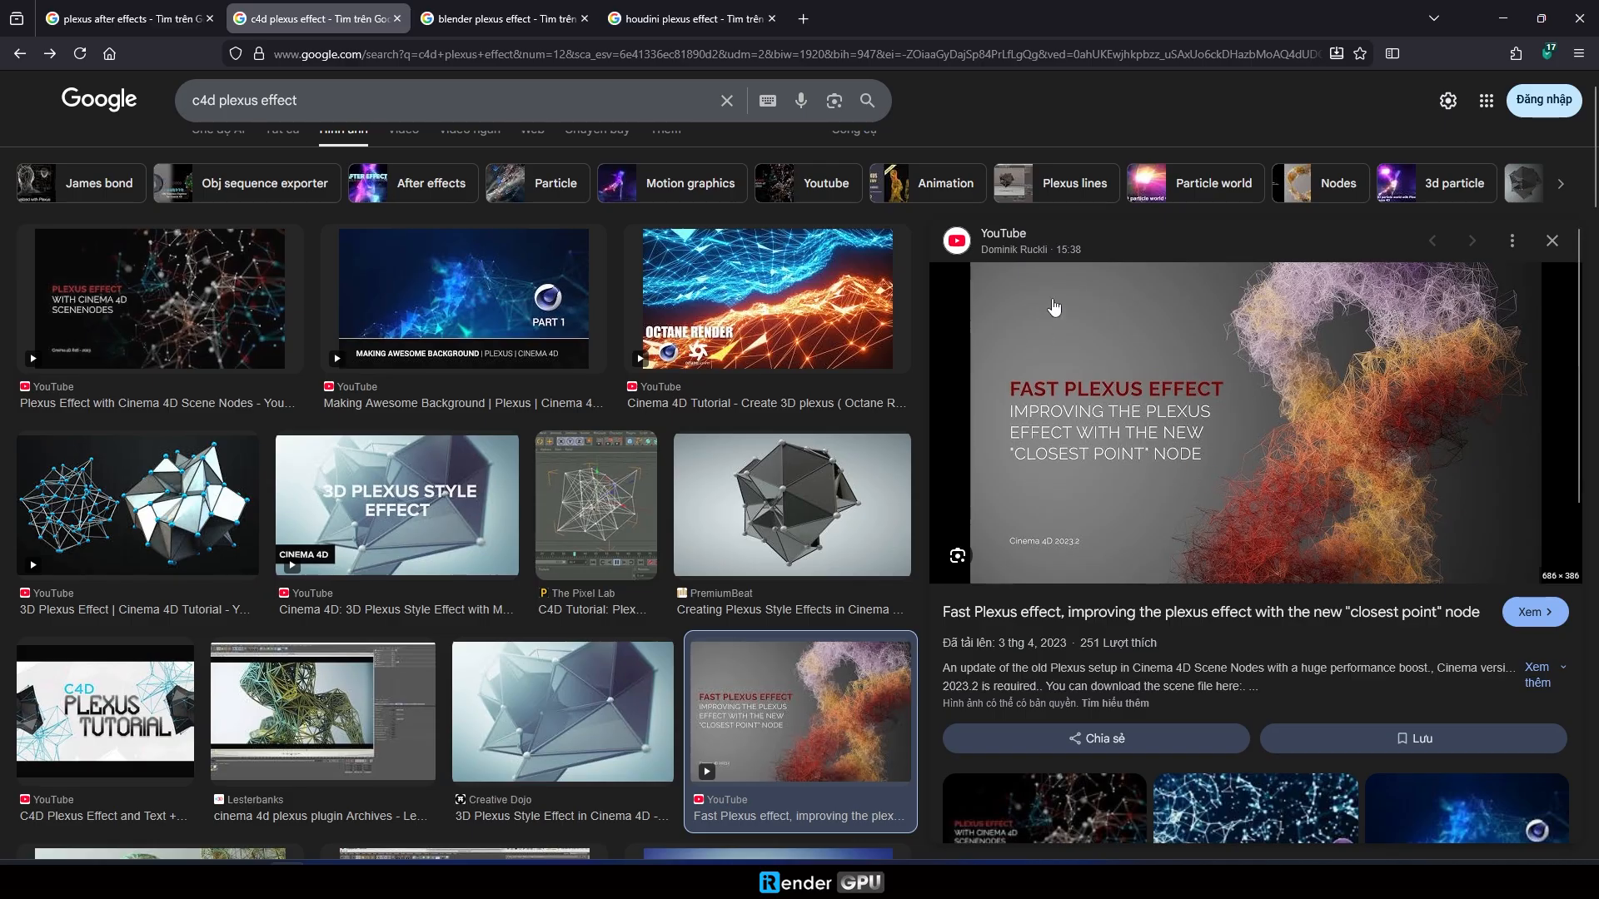
left_click(226, 308)
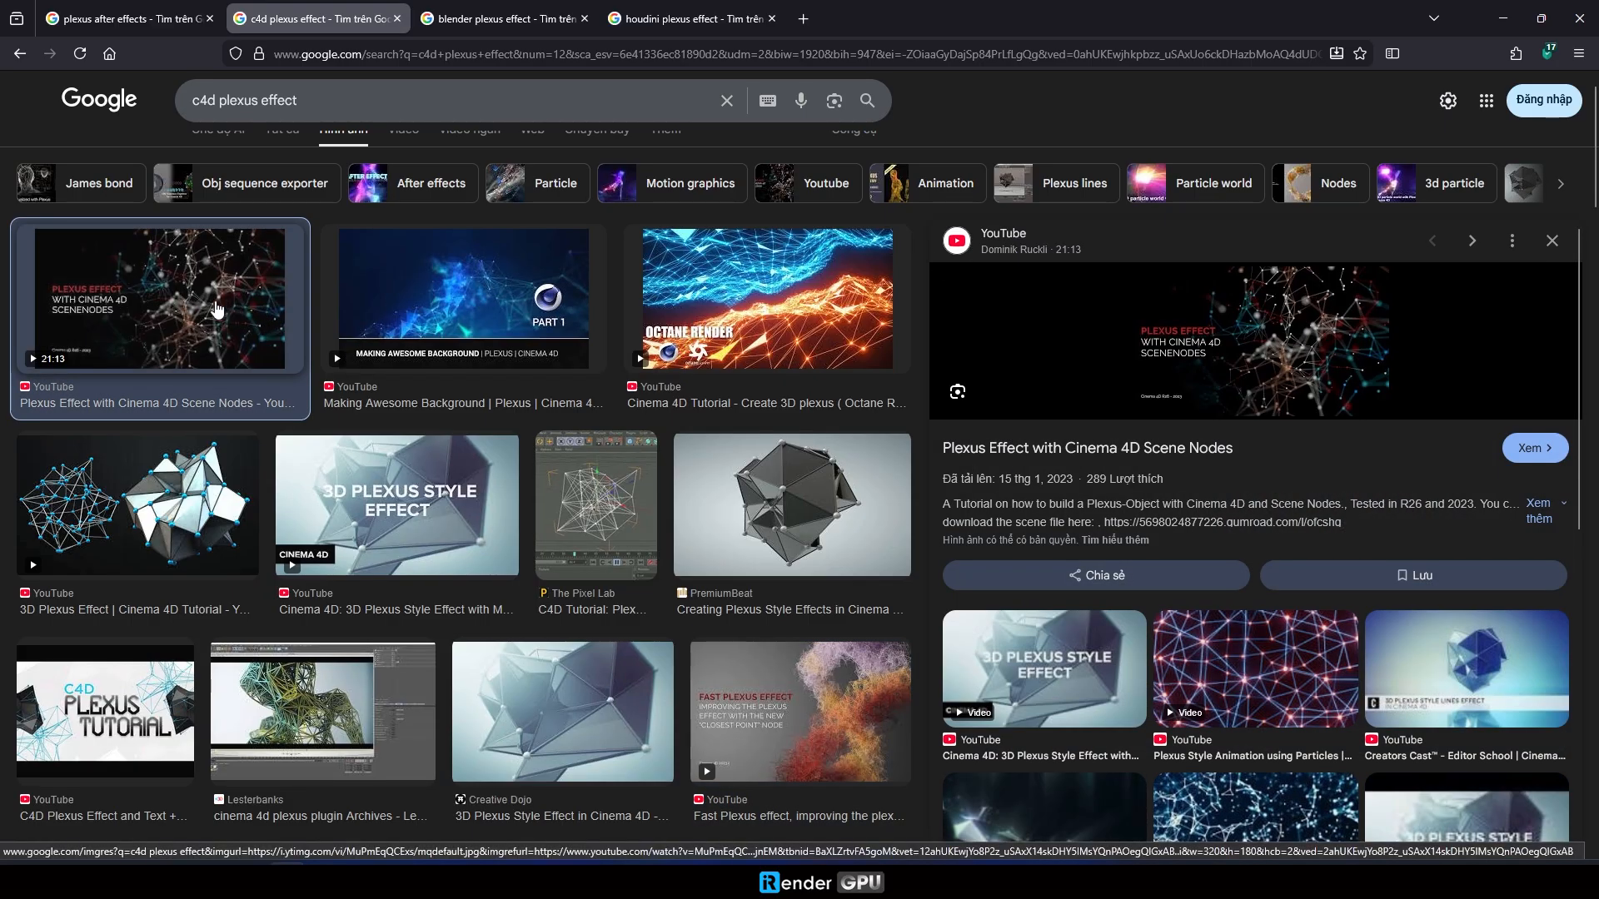
left_click(799, 716)
scroll(799, 716, "down", 4)
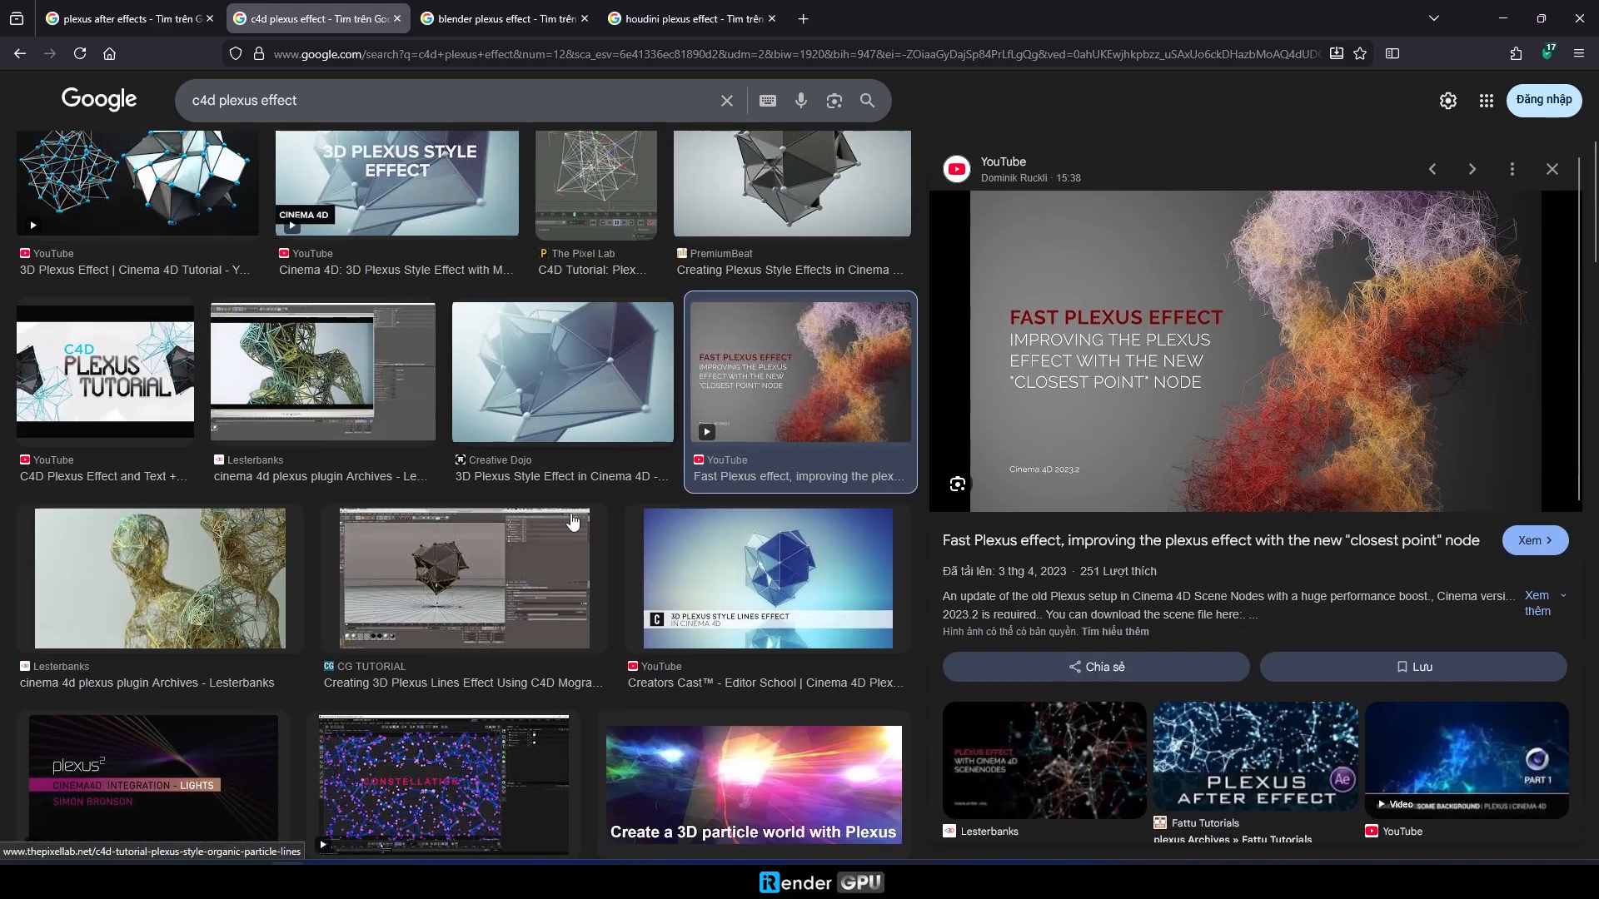
left_click(211, 540)
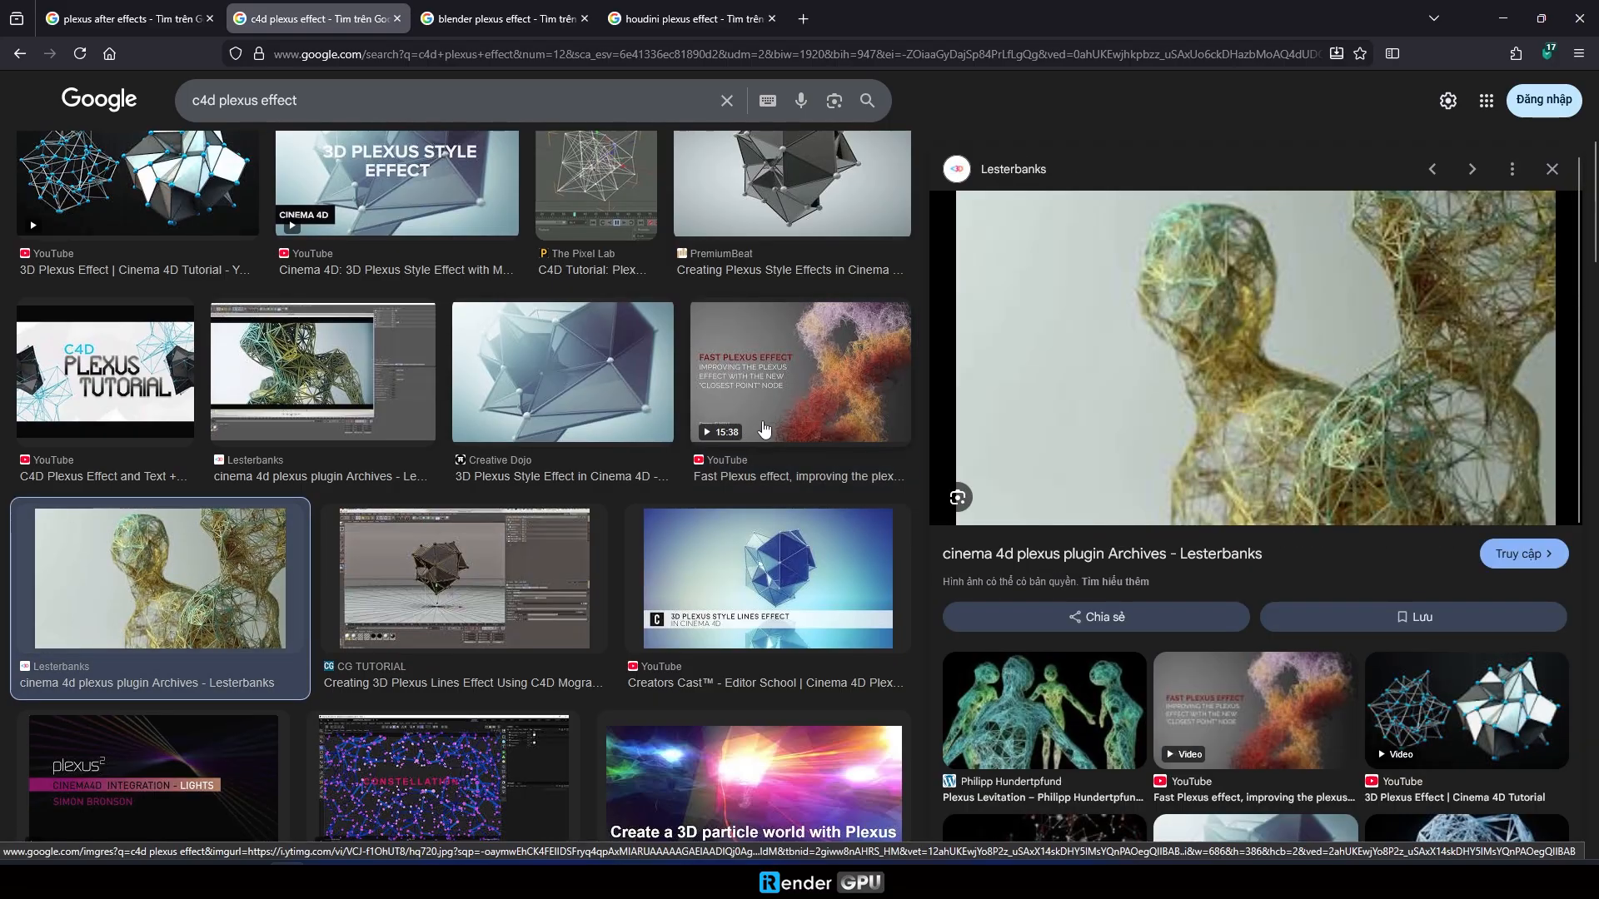
scroll(500, 582, "up", 4)
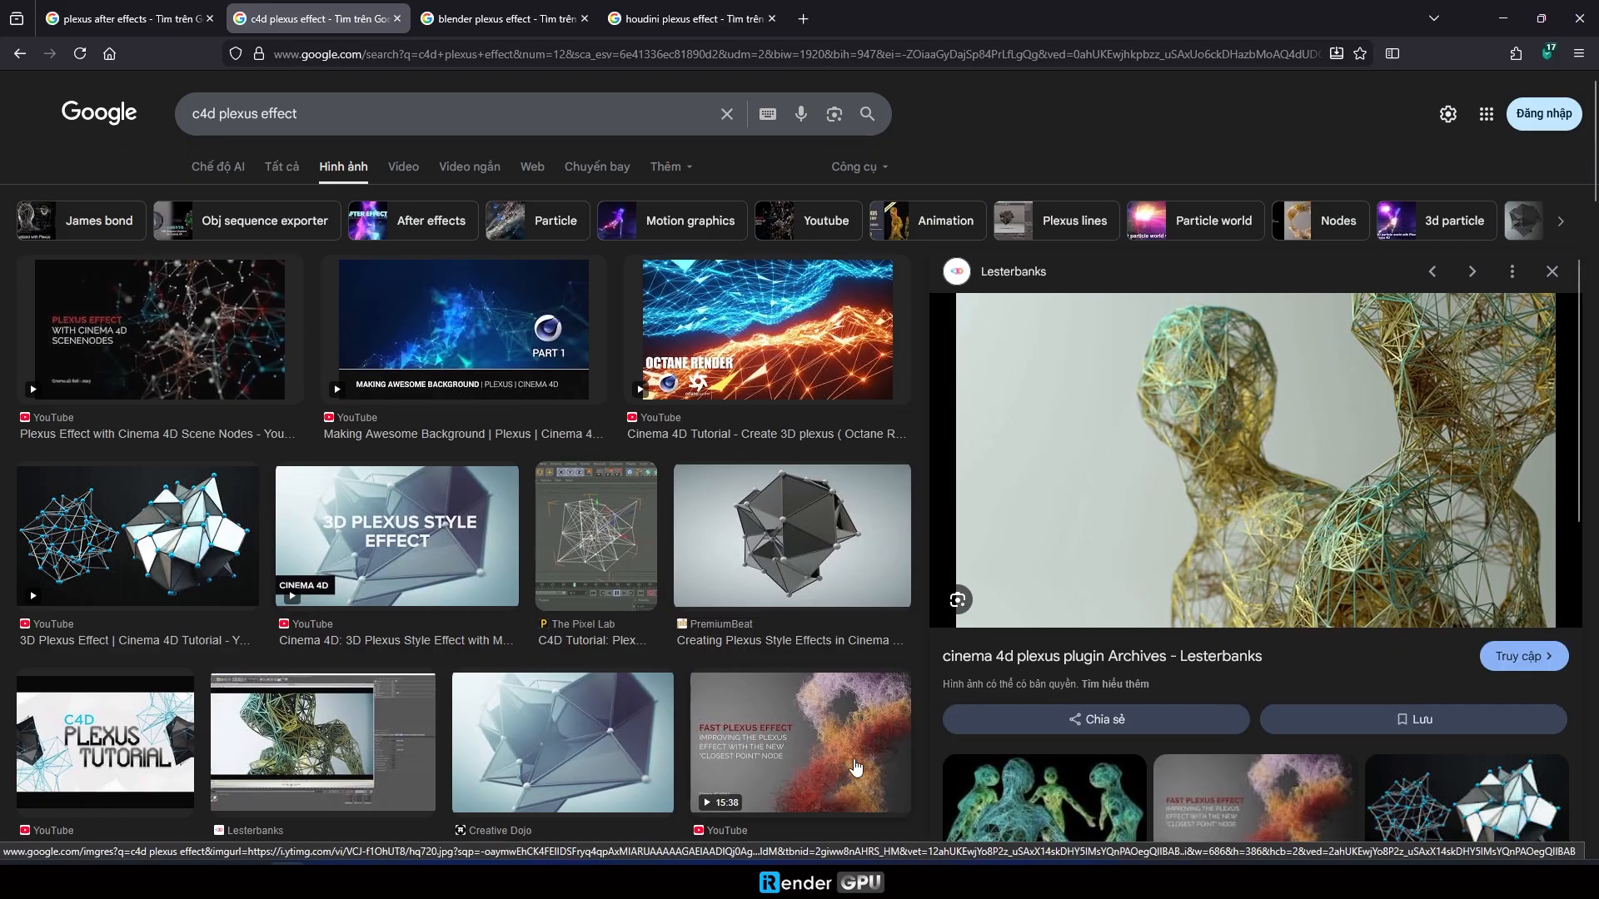
left_click(695, 699)
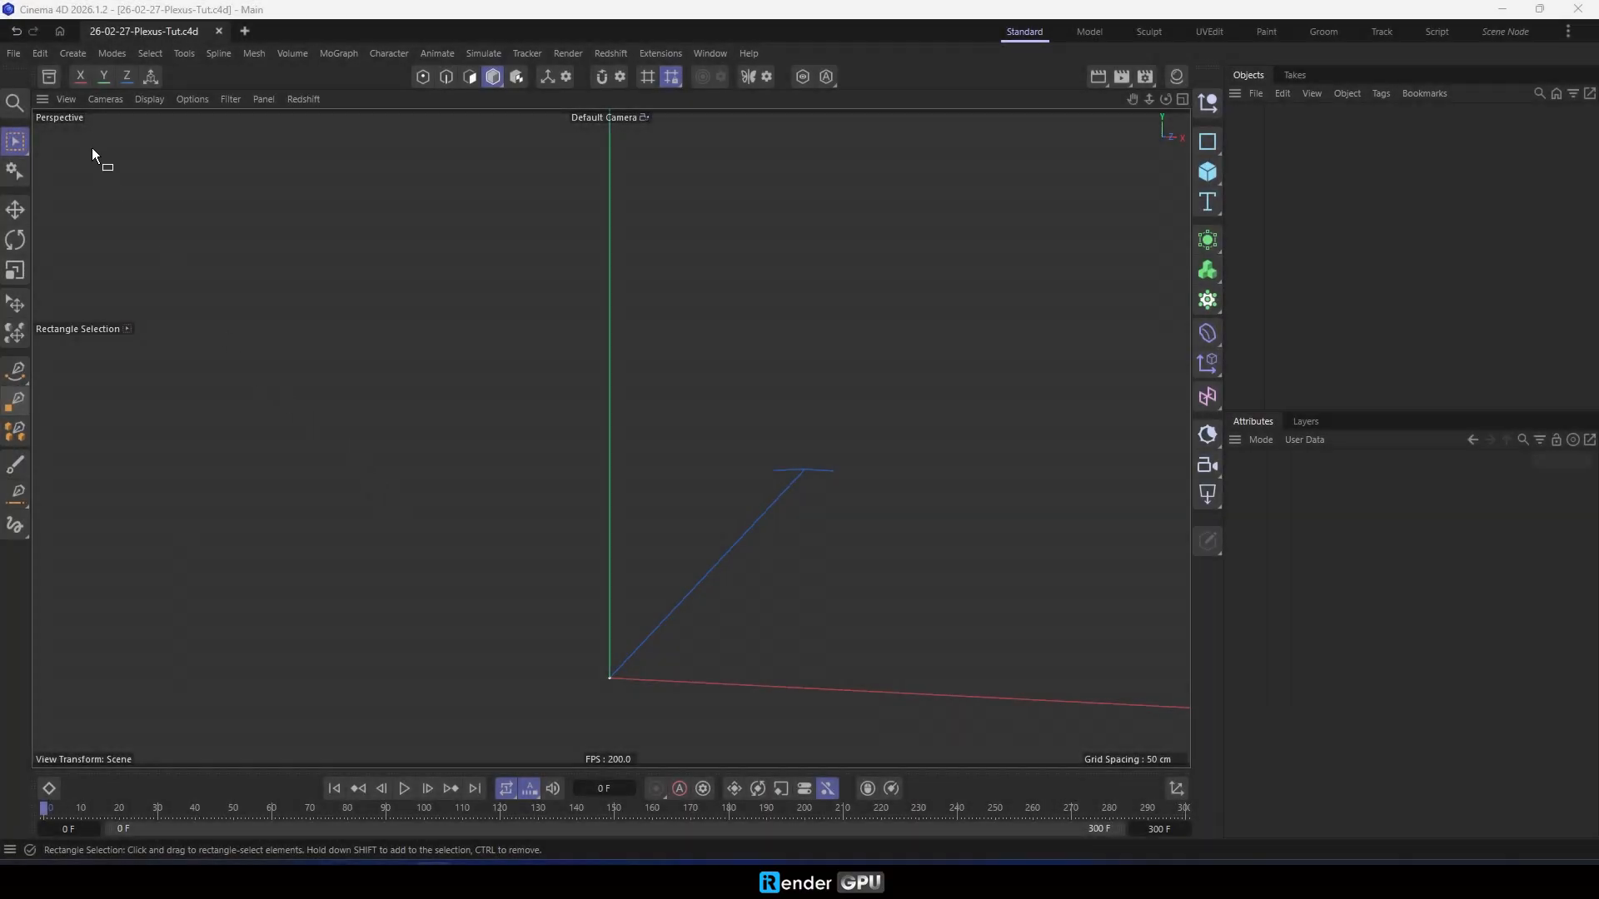
- Find "Male bust" in the asset library and add the Male Bust model to the scene
left_click(49, 77)
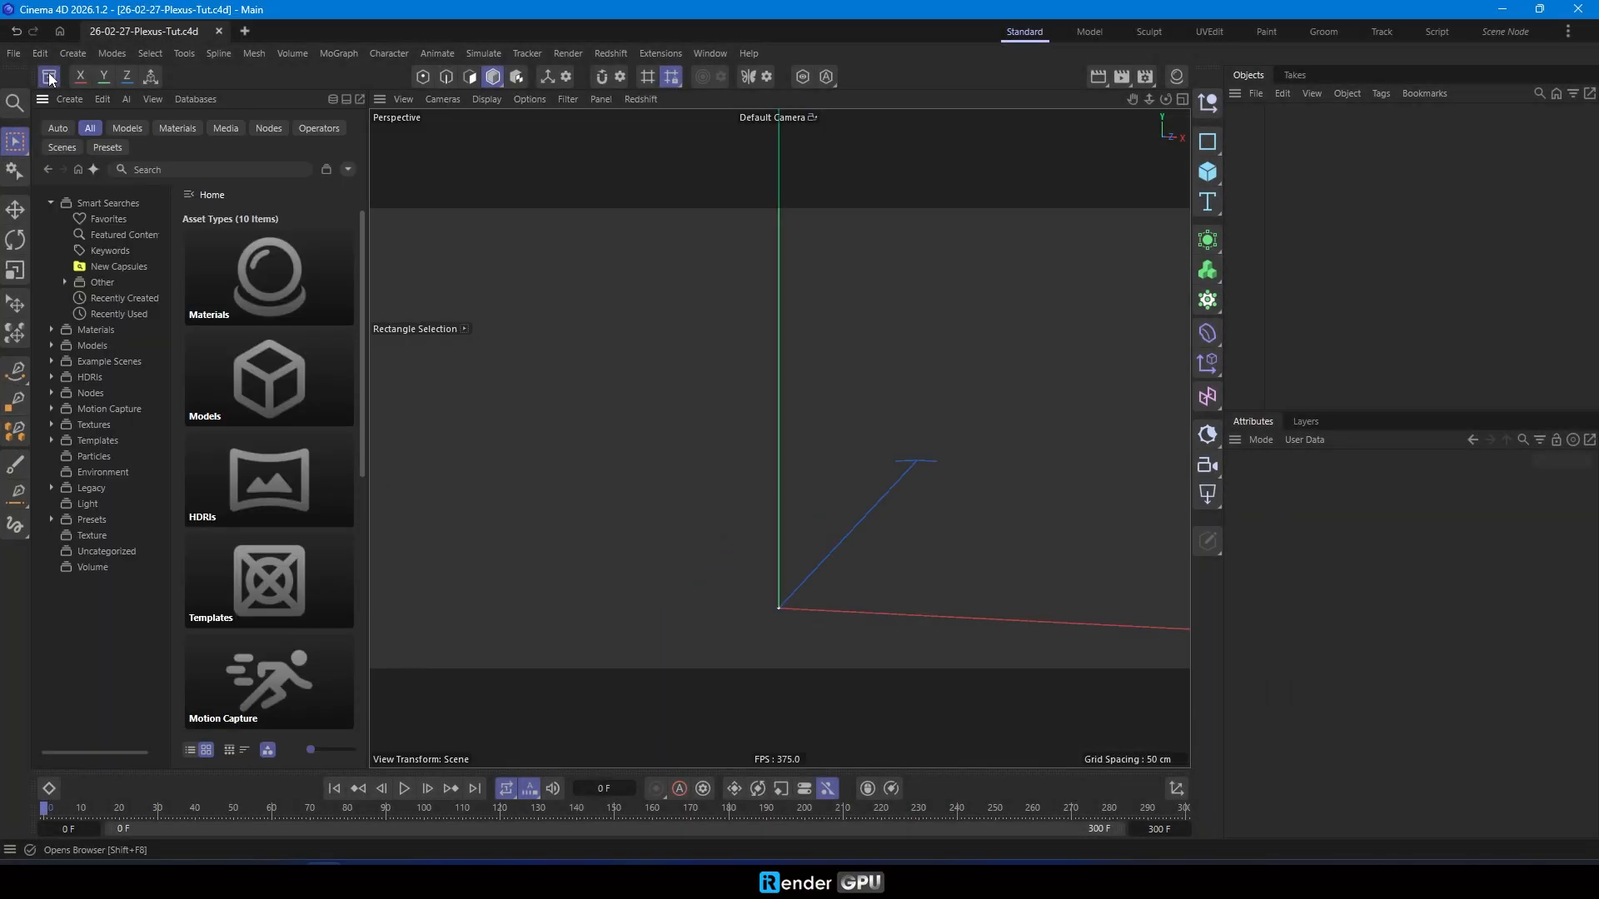
left_click(238, 169)
type("Male")
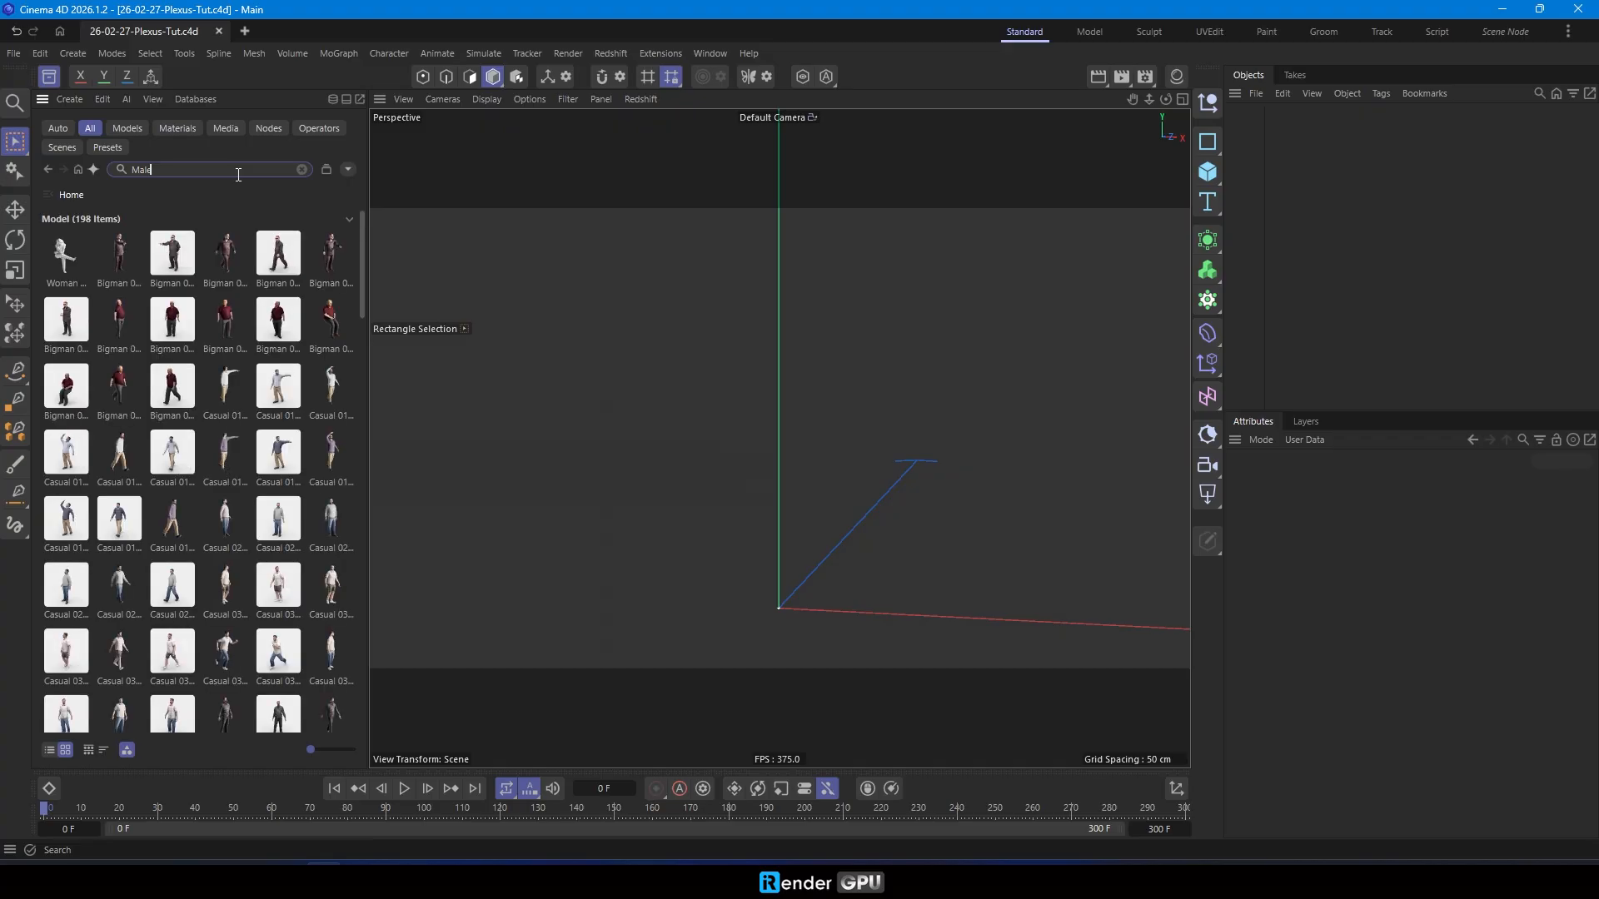
type(" bust")
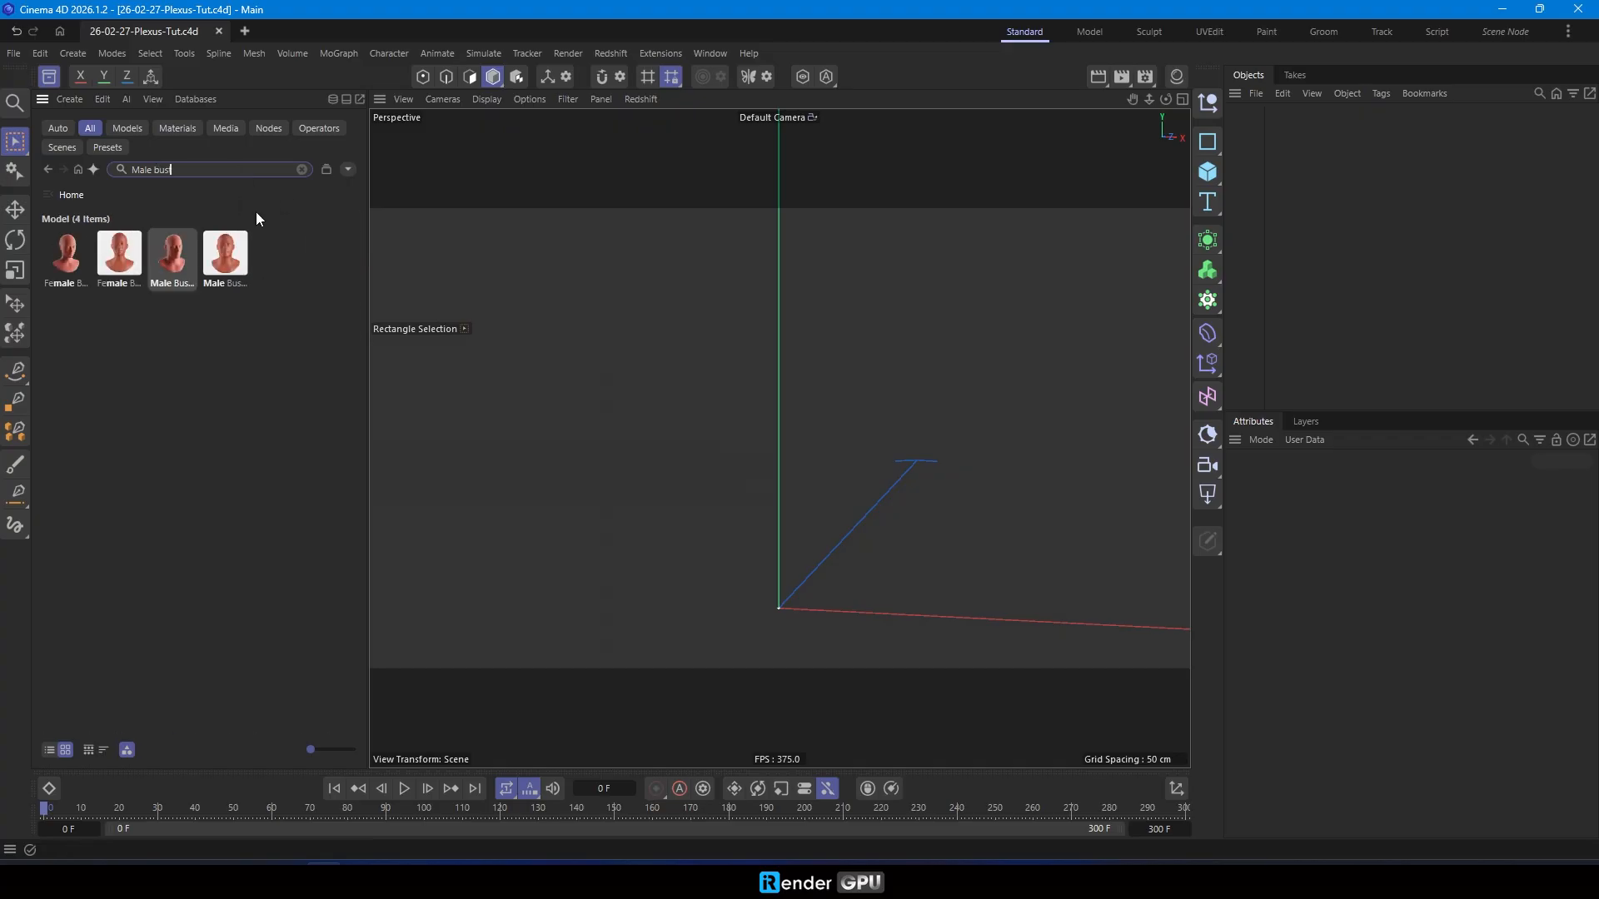
double_click(172, 274)
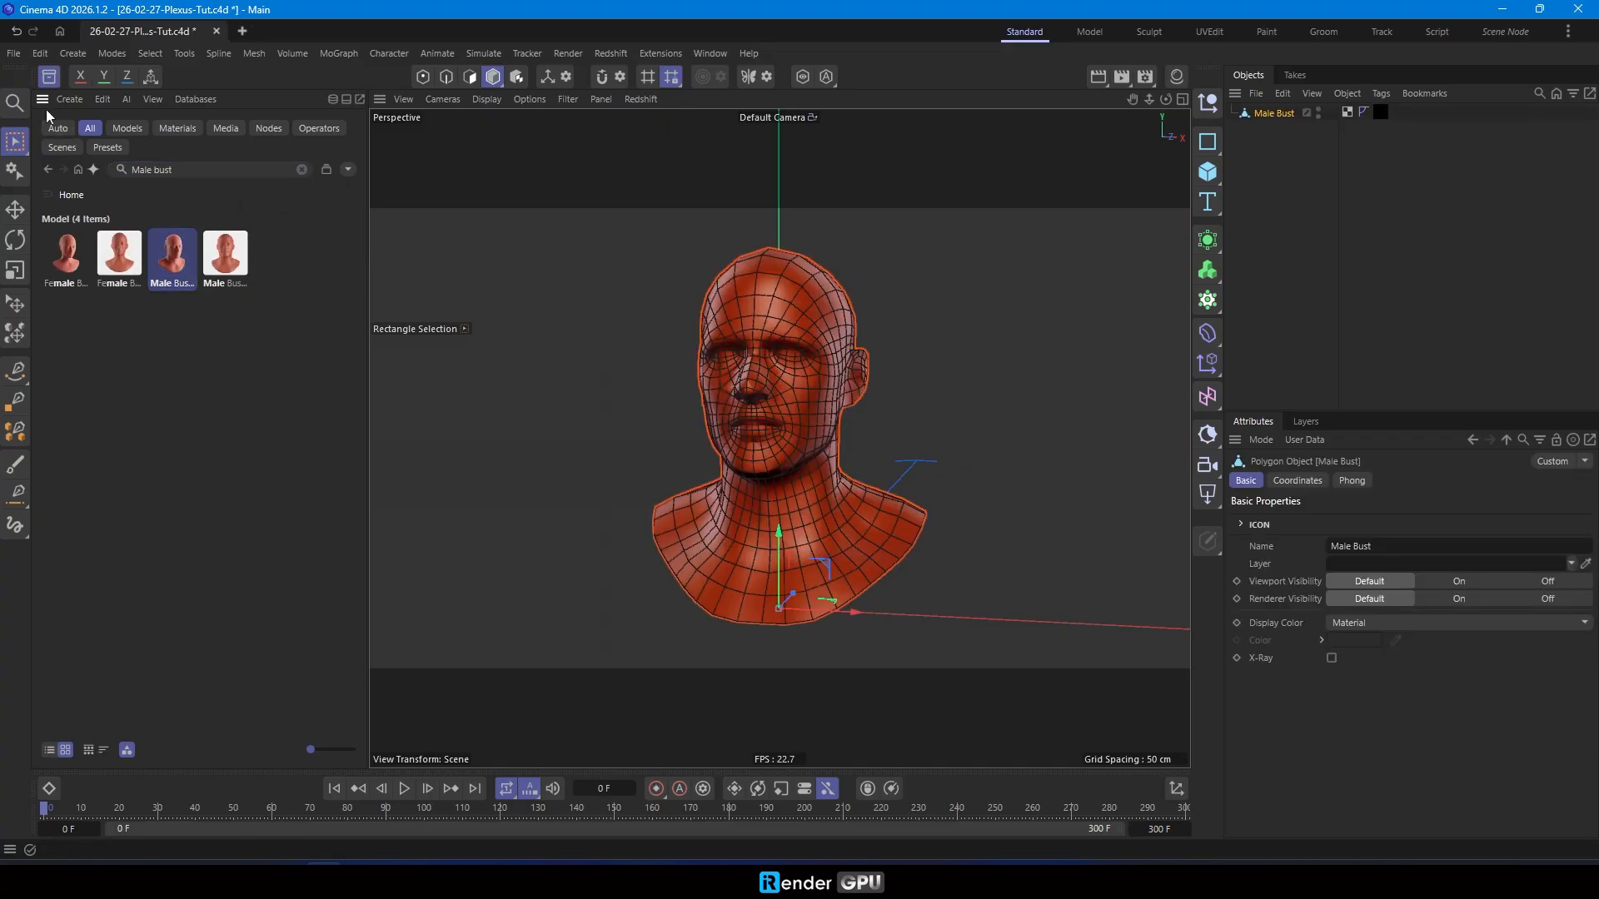
left_click(49, 77)
- Remove the Sculpt Base material tag from the Male Bust and set its scale to 4 on all three axes
left_click(1380, 112)
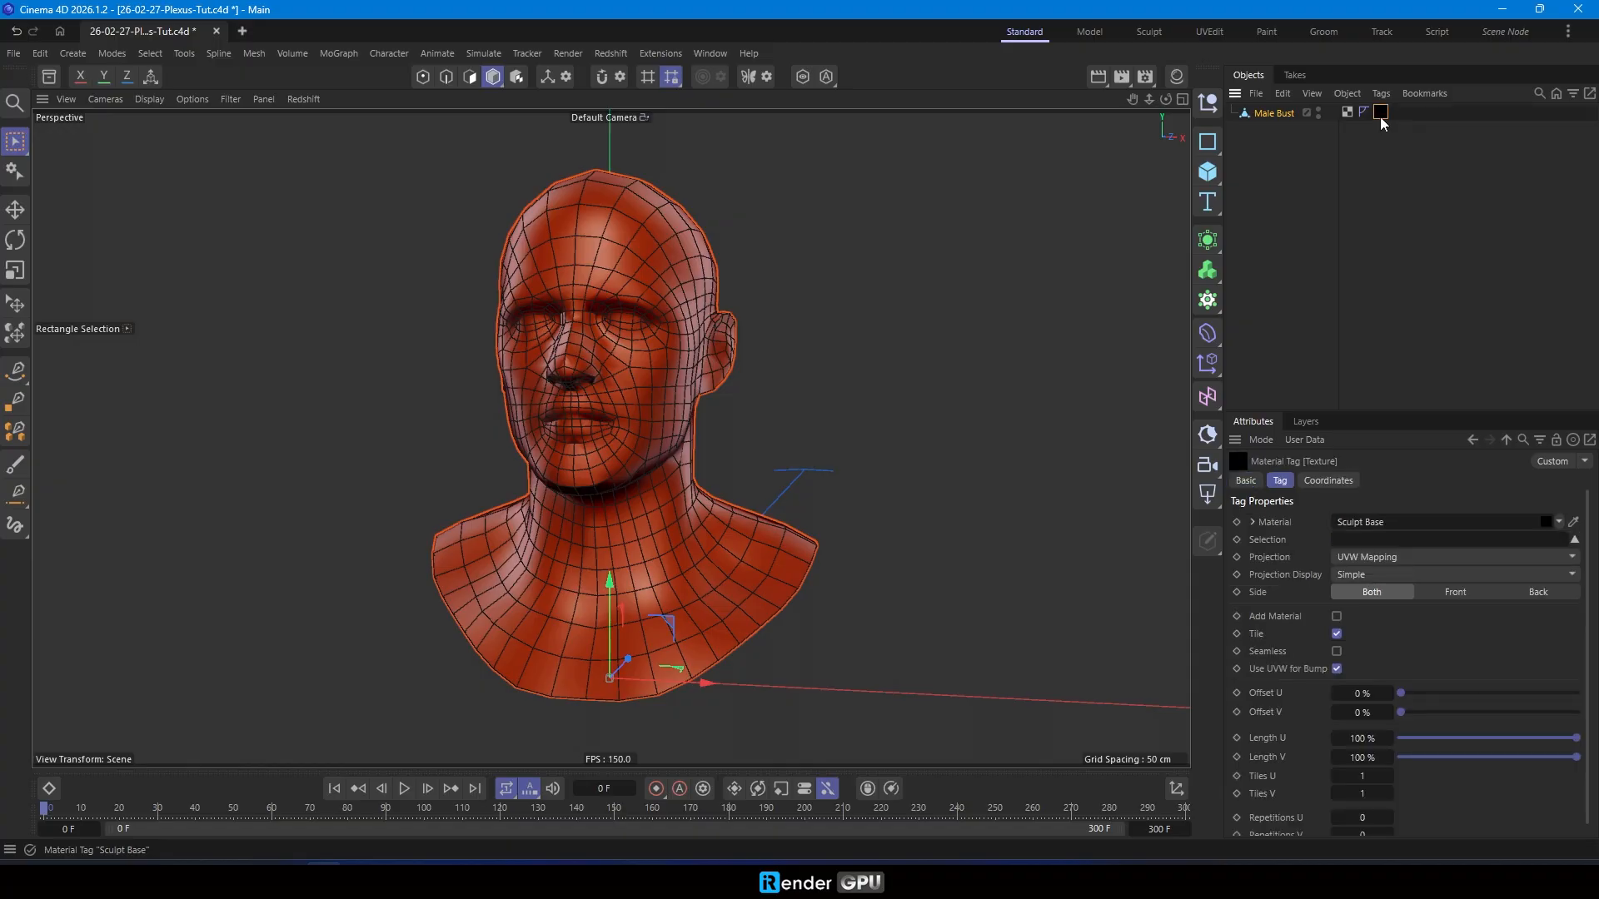
key("Delete")
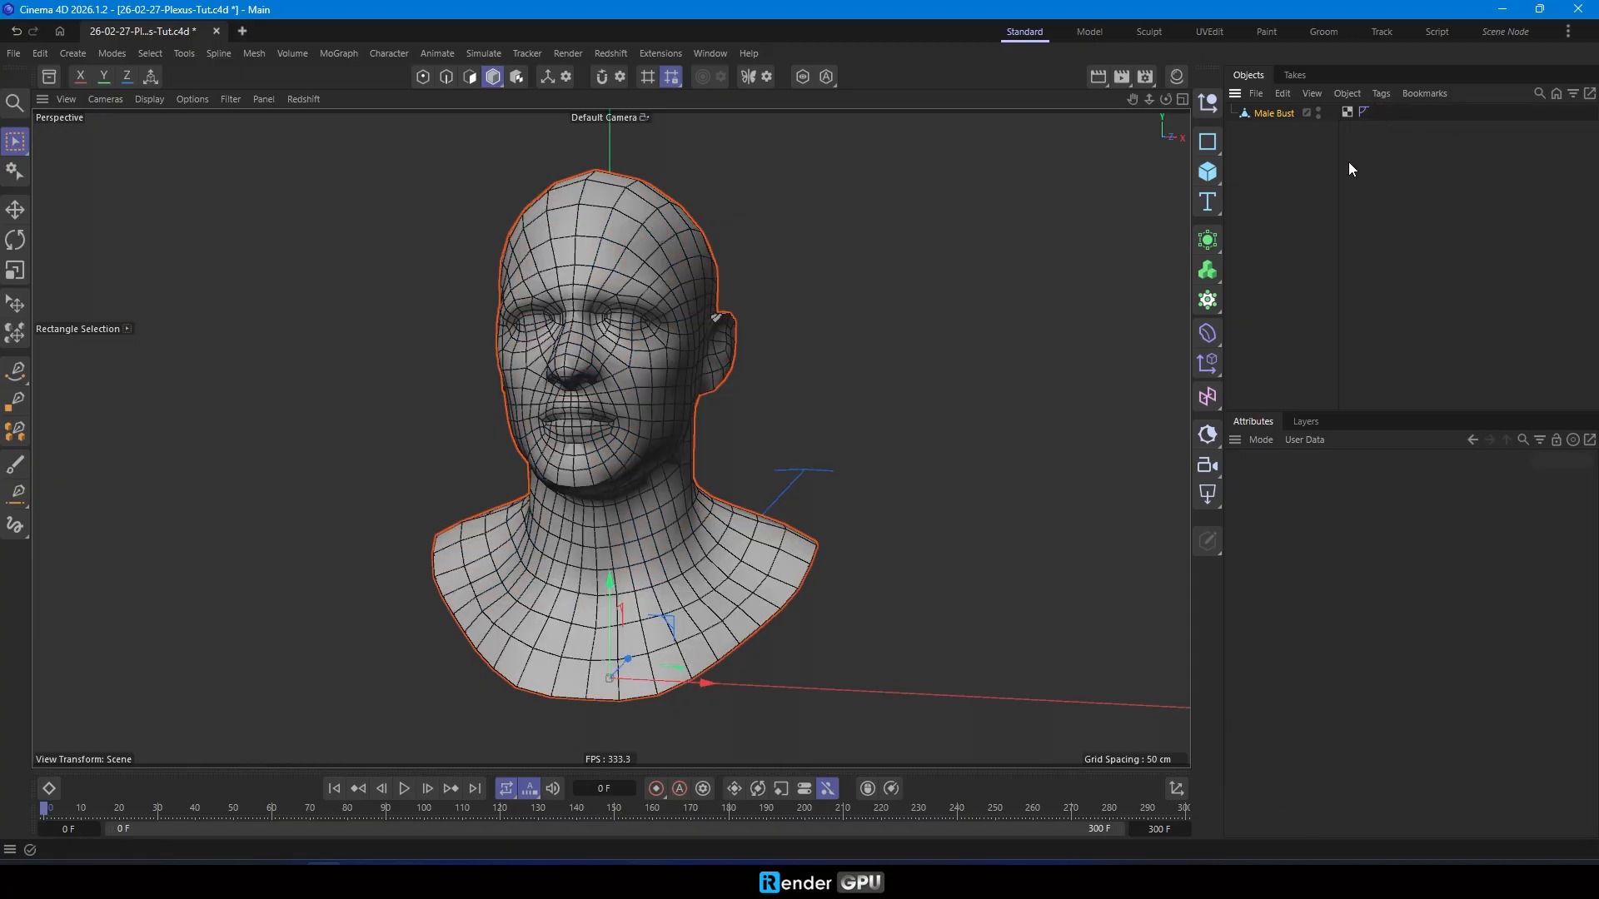
left_click(1279, 114)
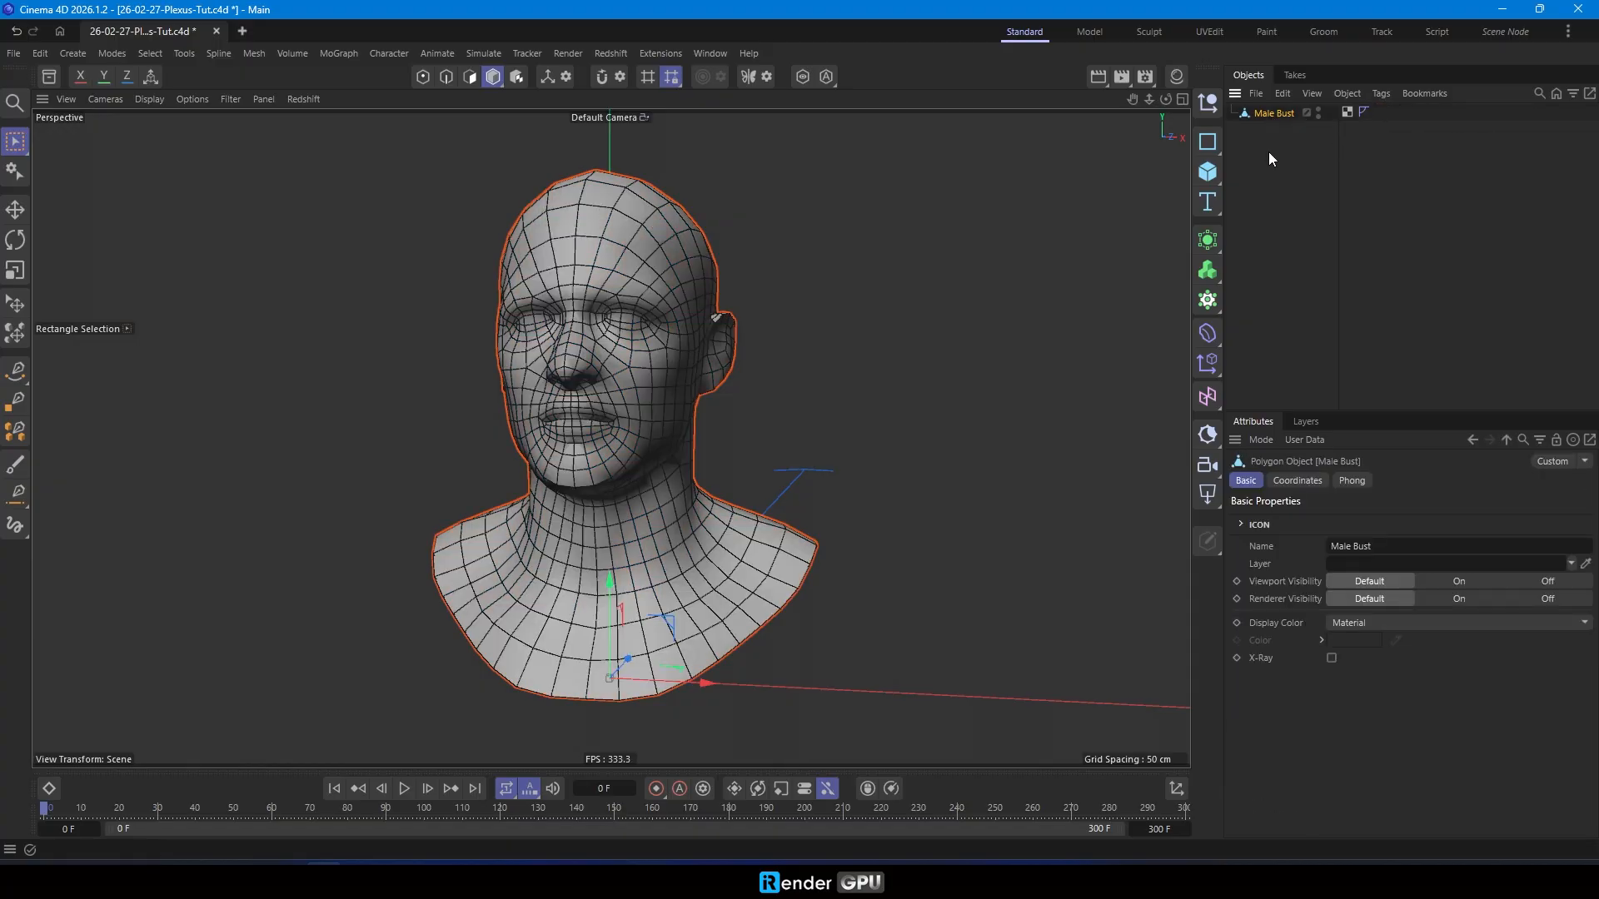
left_click(1299, 481)
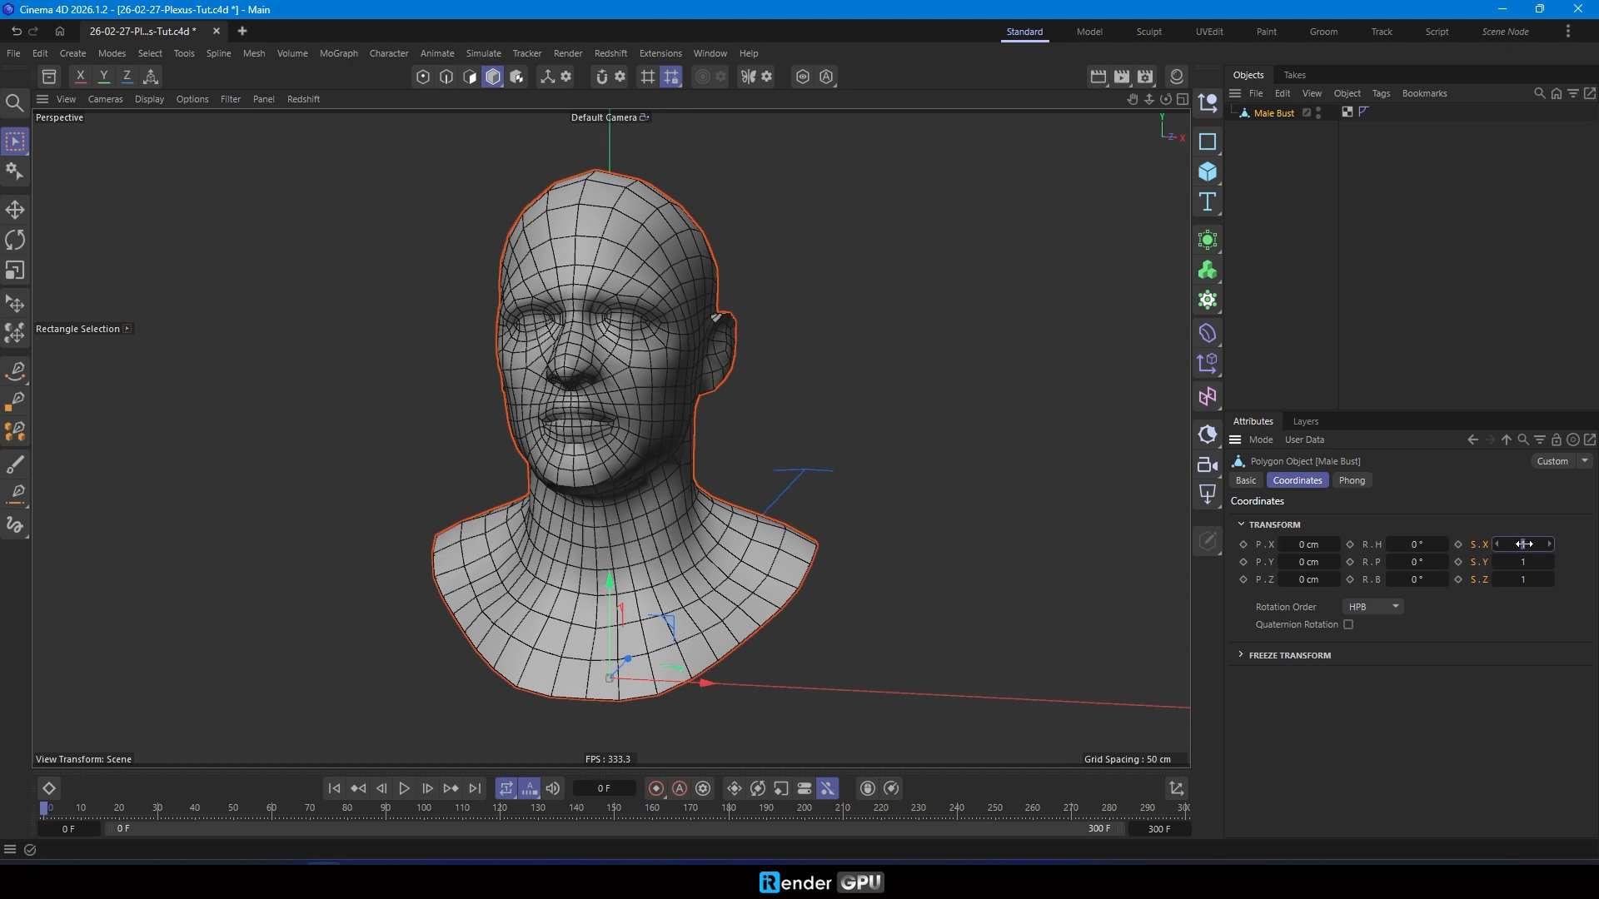
left_click_drag(1524, 544, 1523, 544)
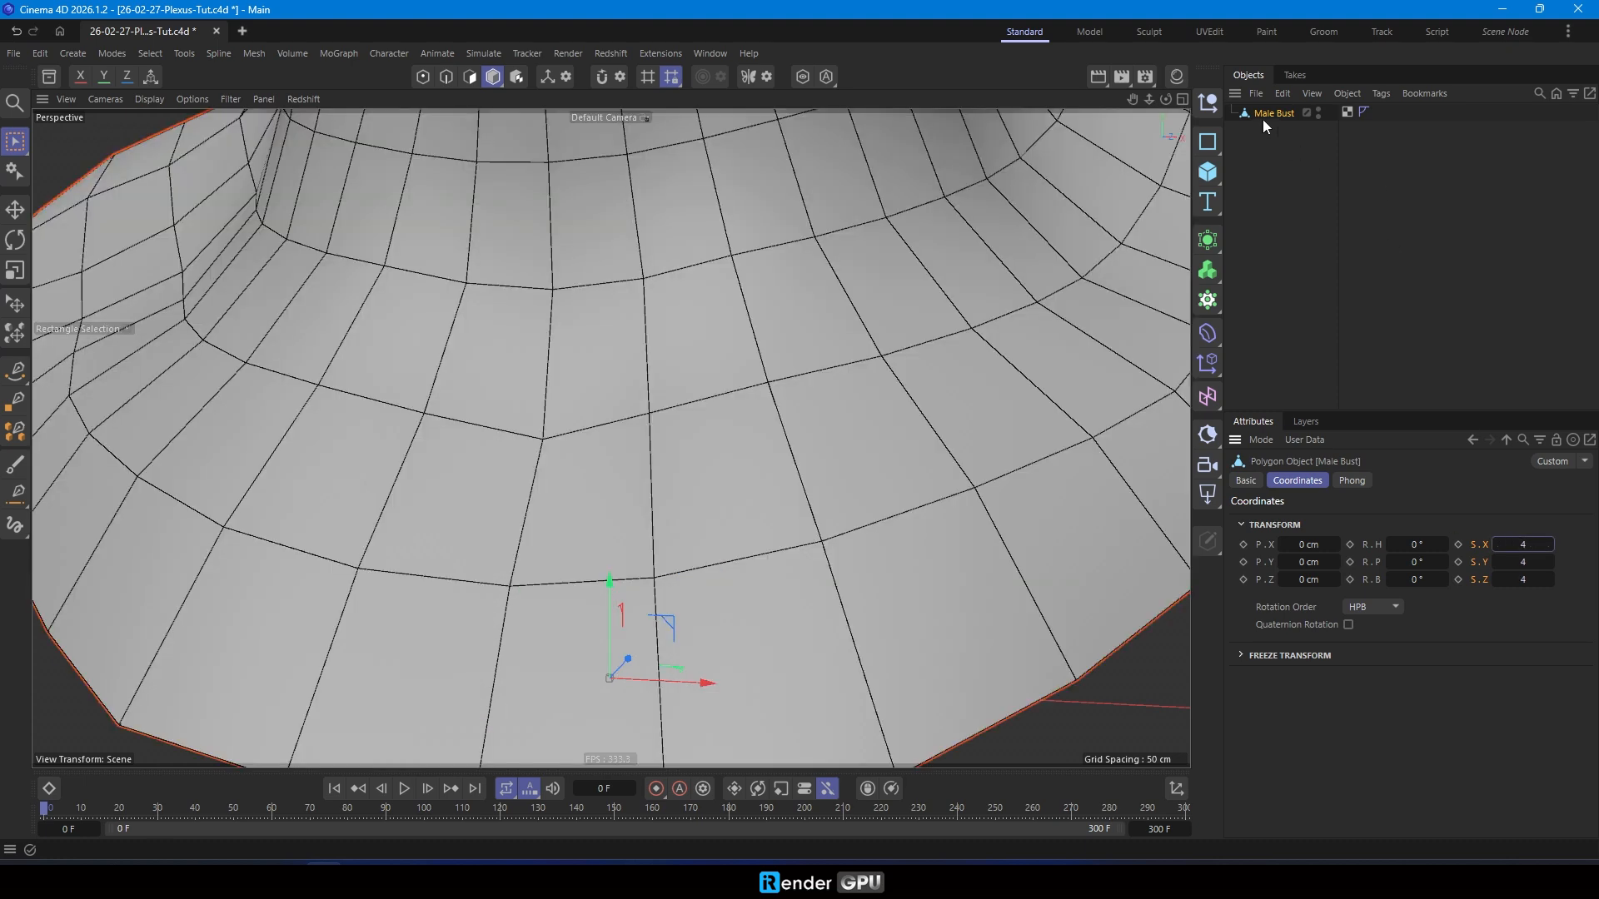
key("h")
- Add a Subdivide node modifier as a child of the Male Bust and show its input settings
left_click(1251, 197)
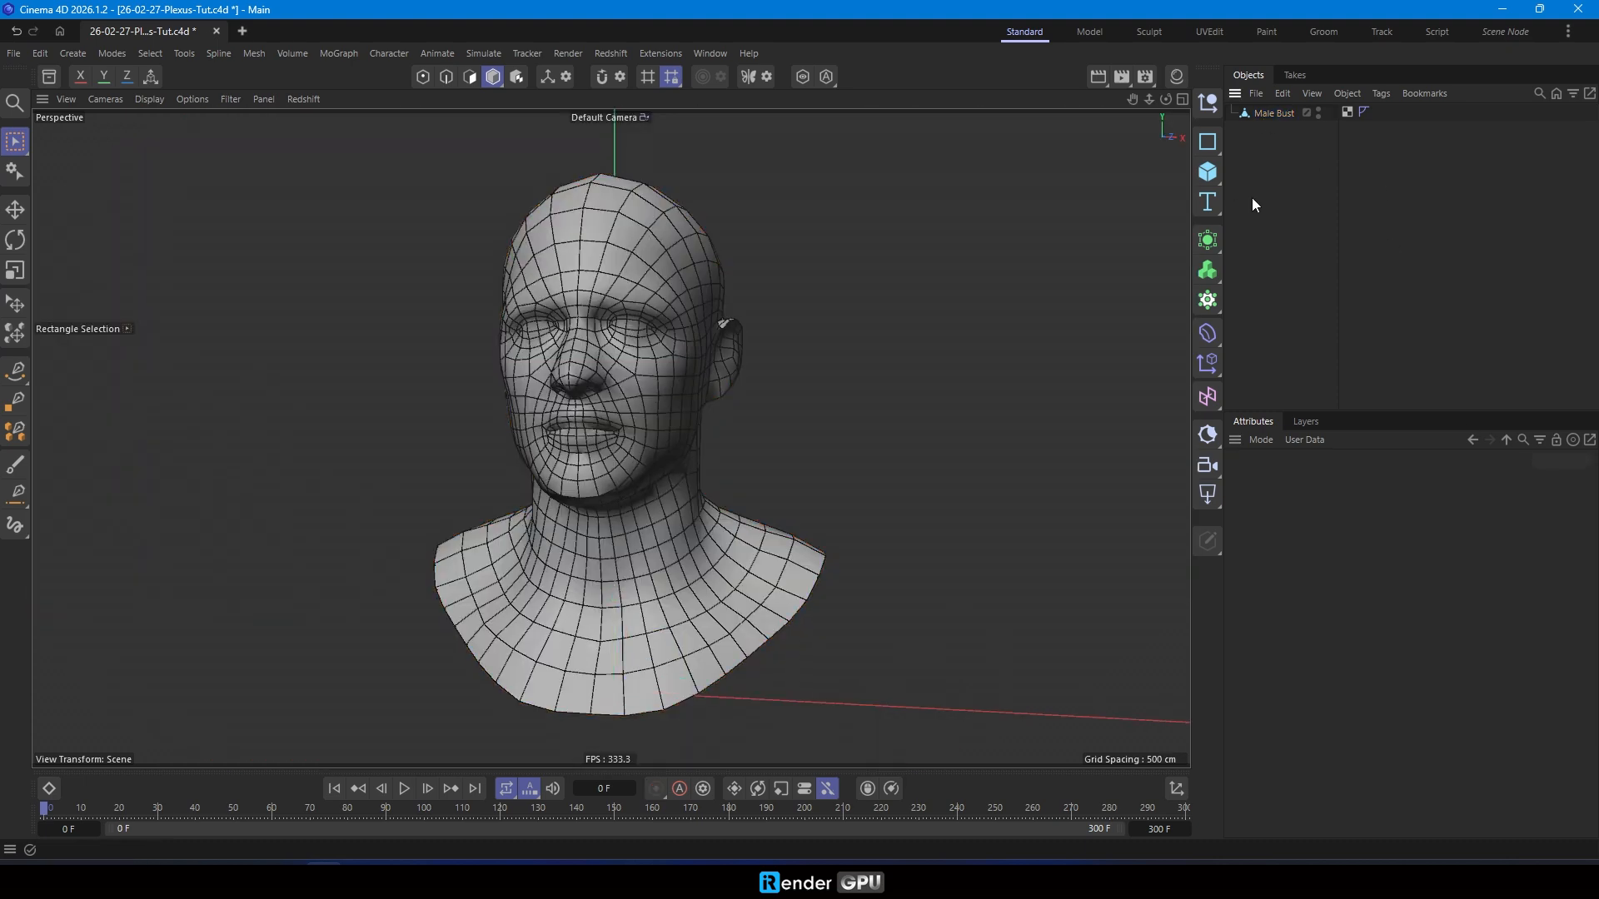
key("shift+c")
type("sub")
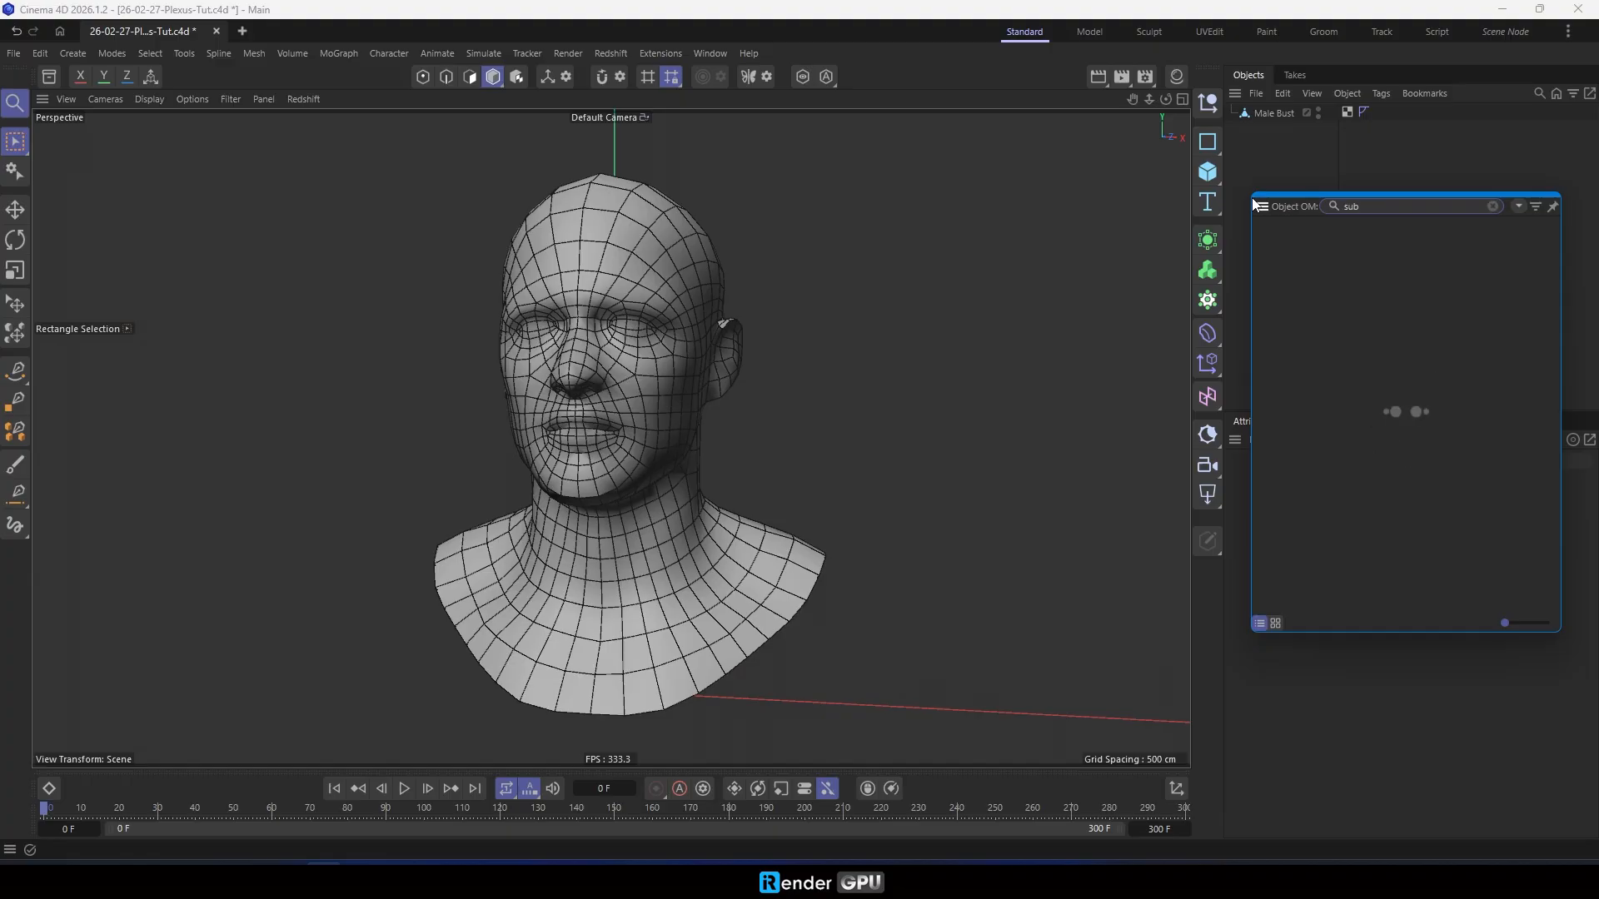
left_click_drag(1331, 242, 1284, 115)
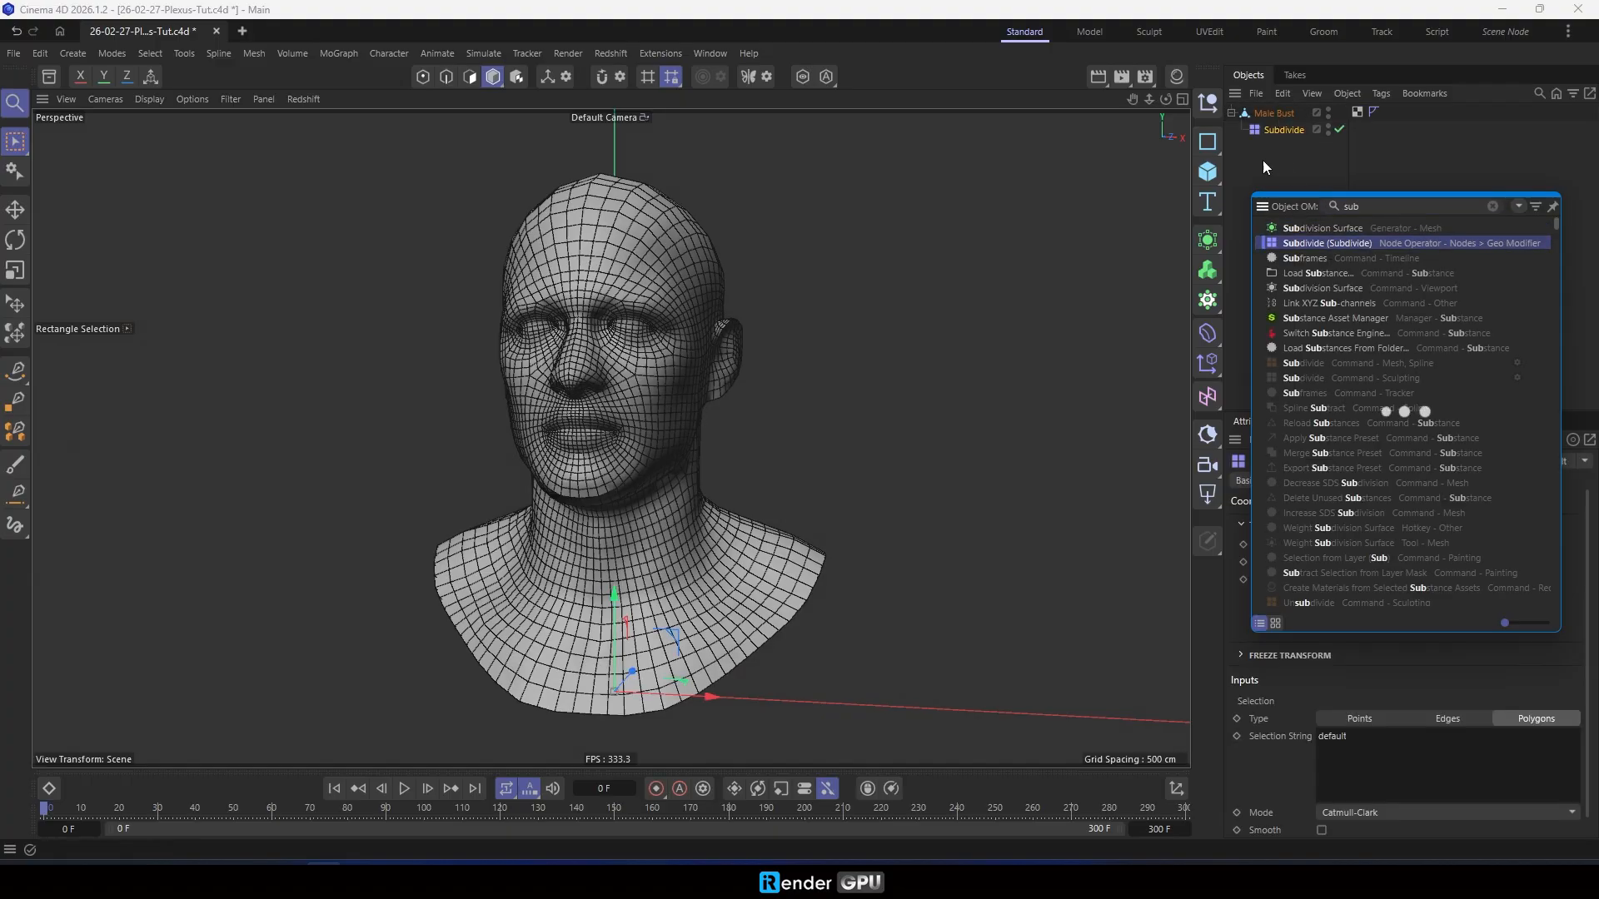
left_click(1264, 162)
left_click(1283, 132)
left_click(1350, 481)
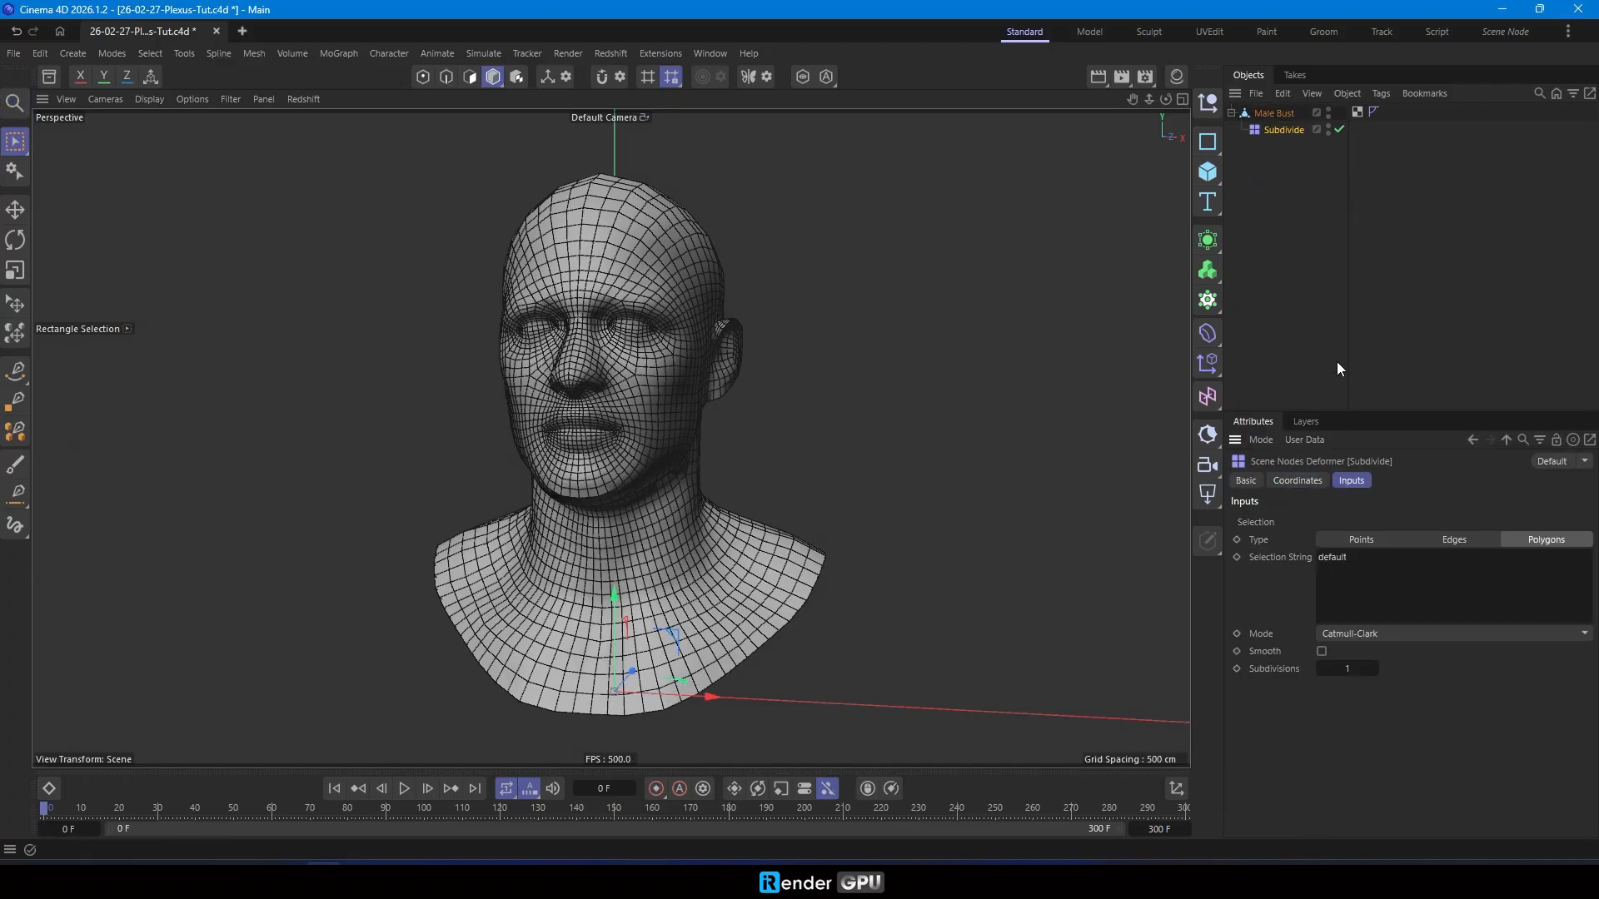
- Add a Triangulate node modifier as a child of the Male Bust, below Subdivide
left_click(1304, 350)
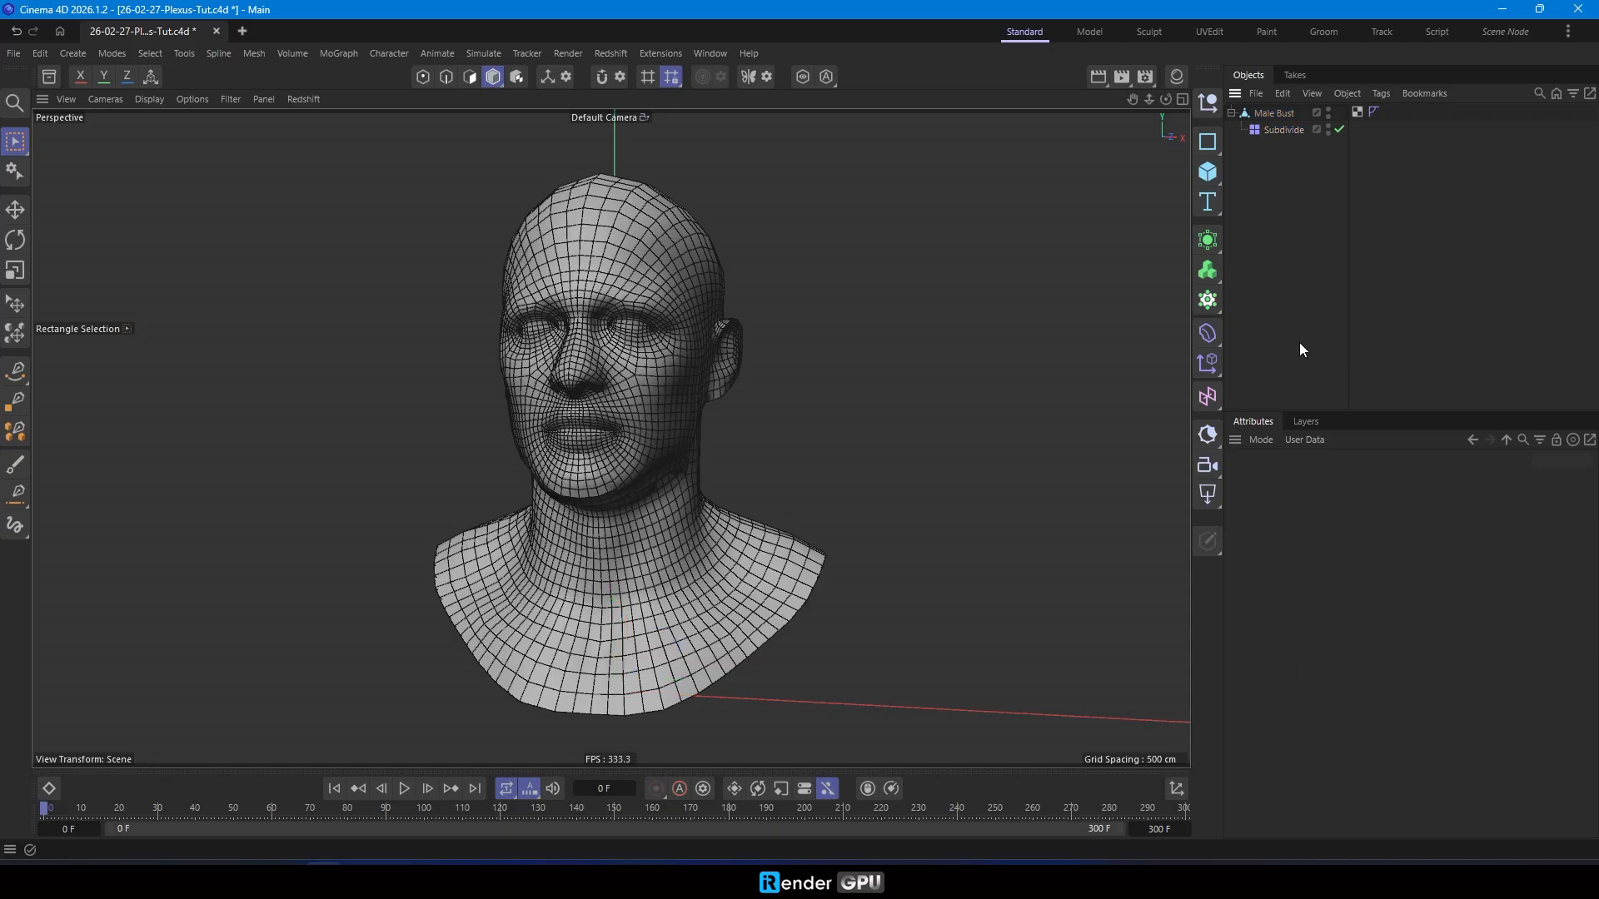
key("shift+c")
type("tria")
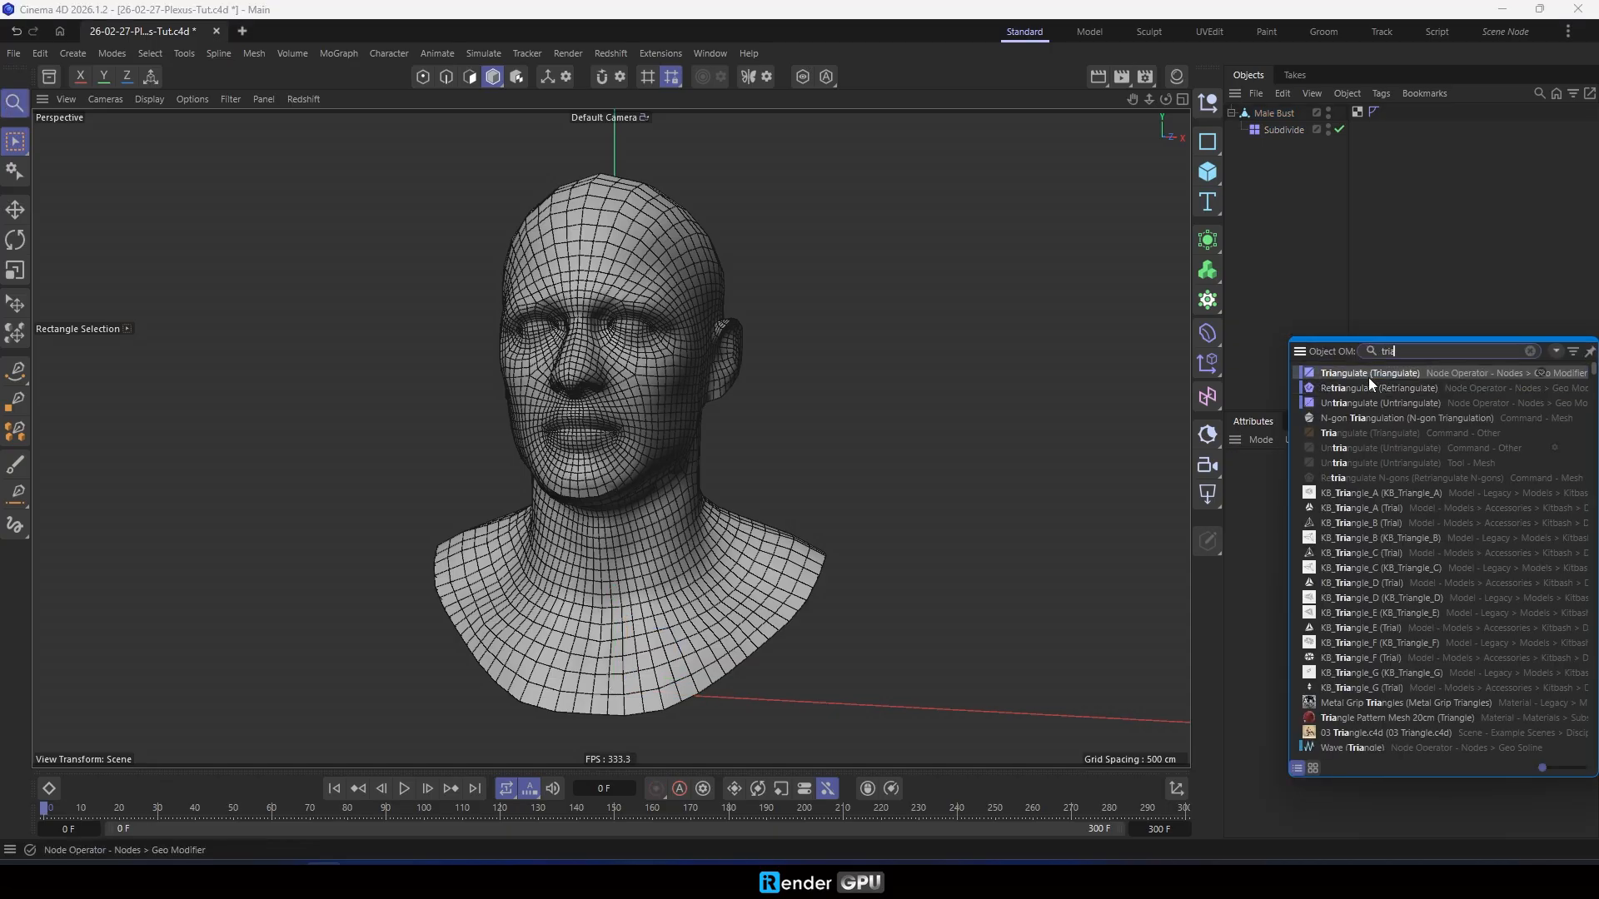
left_click(1367, 377)
left_click_drag(1291, 113, 1301, 157)
left_click_drag(625, 410, 608, 358, "alt")
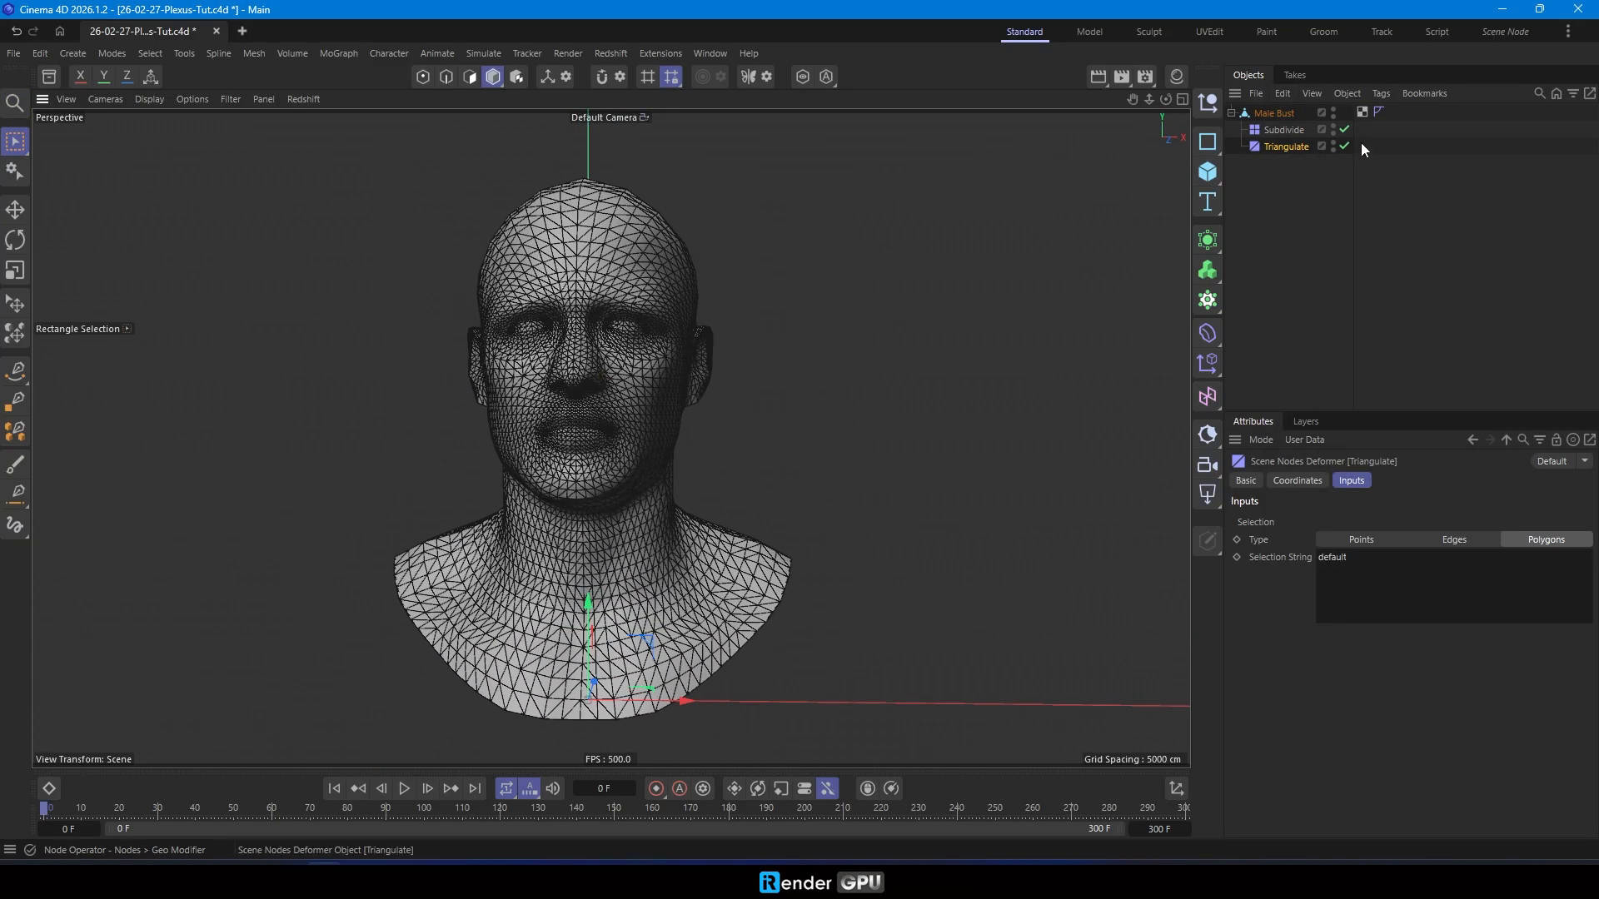
- Bake the modified Male Bust into a new mesh with Current State to Object and delete the original hierarchy
left_click(1267, 113)
right_click(1267, 113)
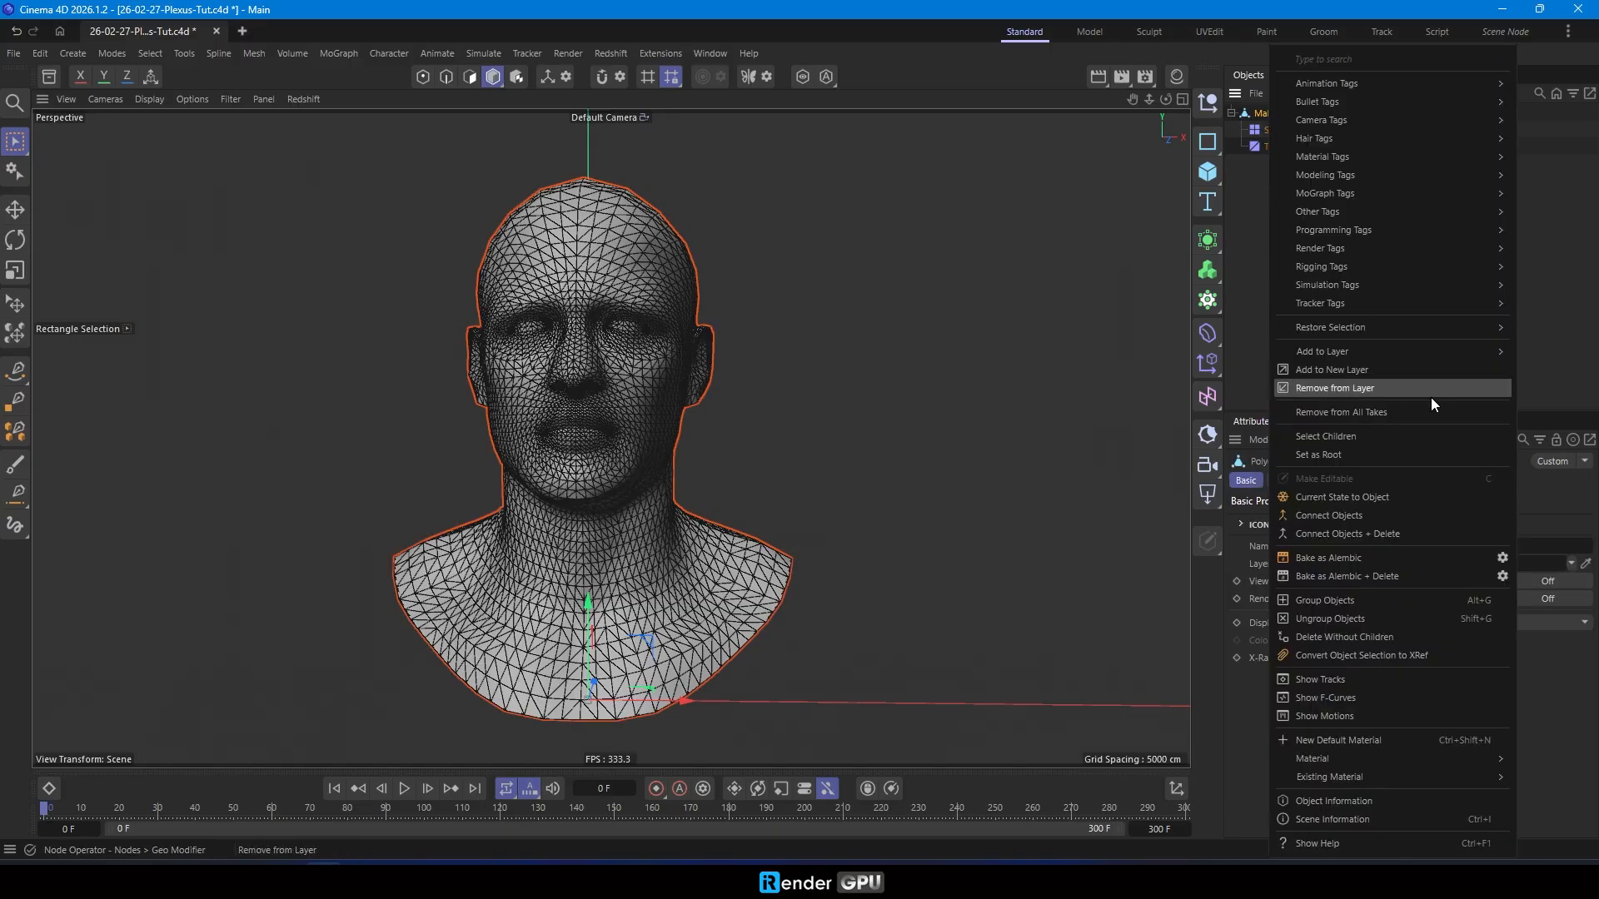
left_click(1394, 496)
key("Delete")
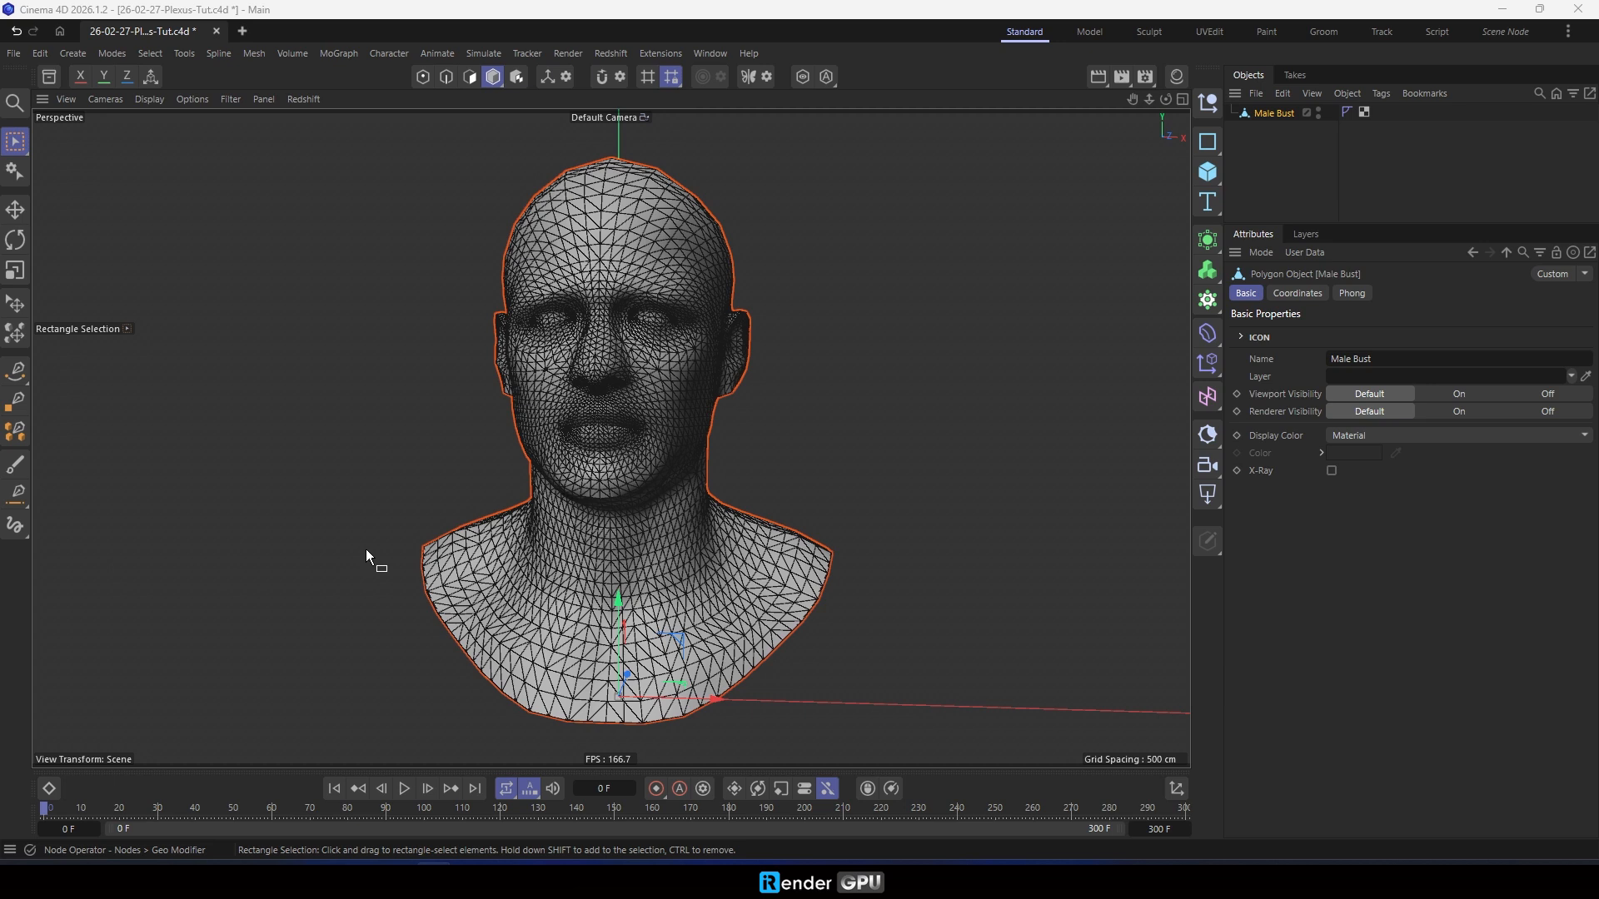
left_click(366, 547)
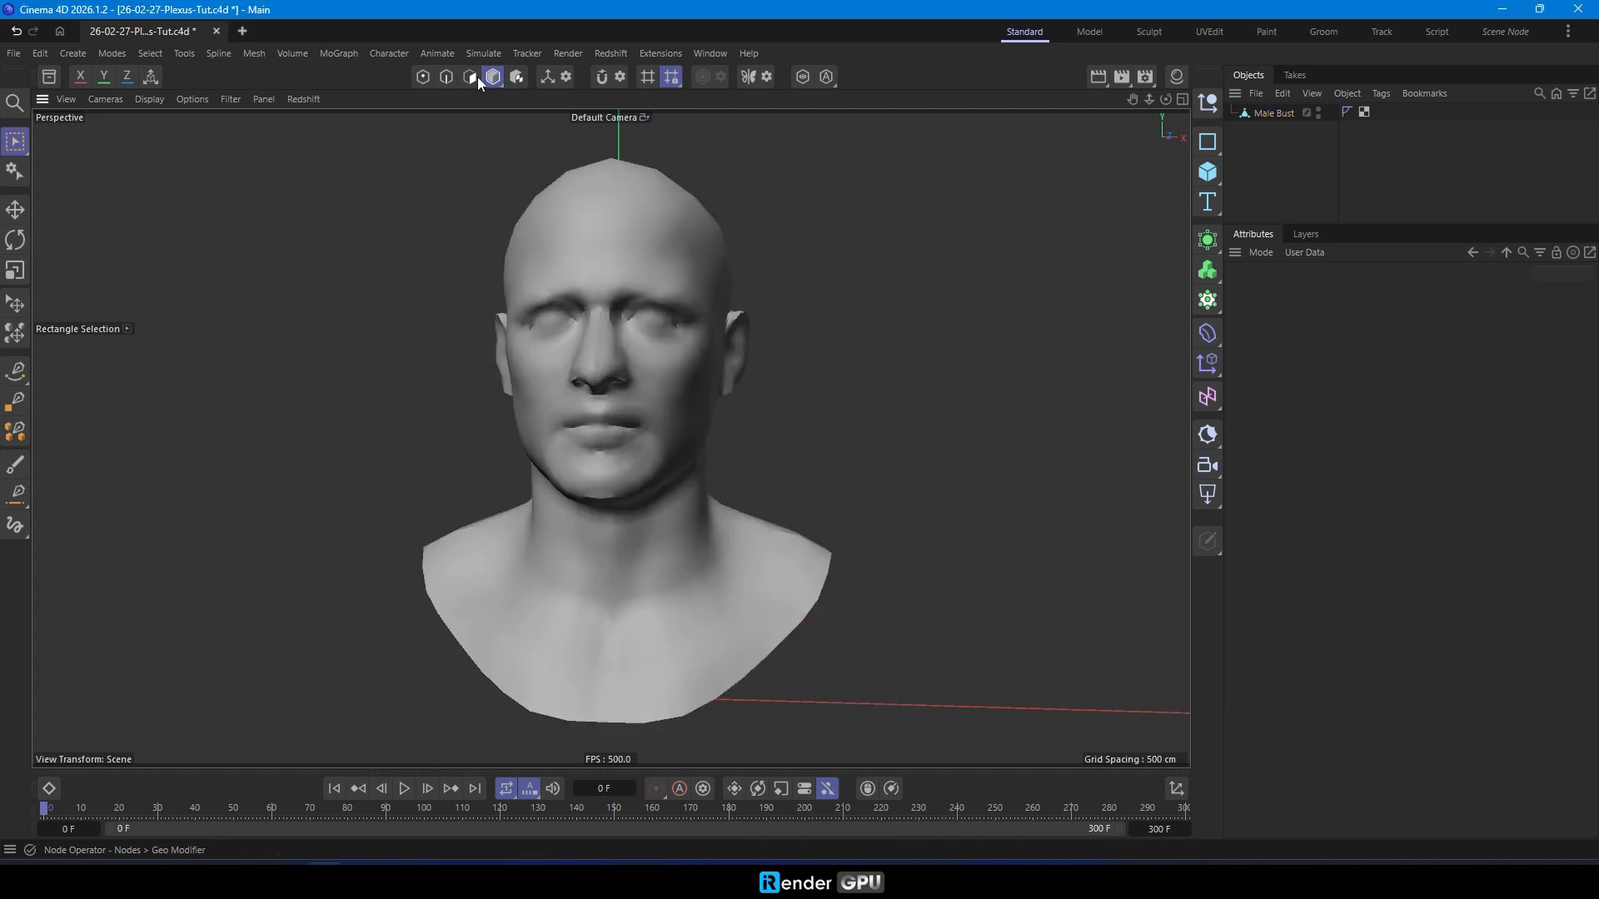
- Create a particle Mesh Emitter and assign the Male Bust as its emission geometry
left_click(483, 54)
mouse_move(557, 265)
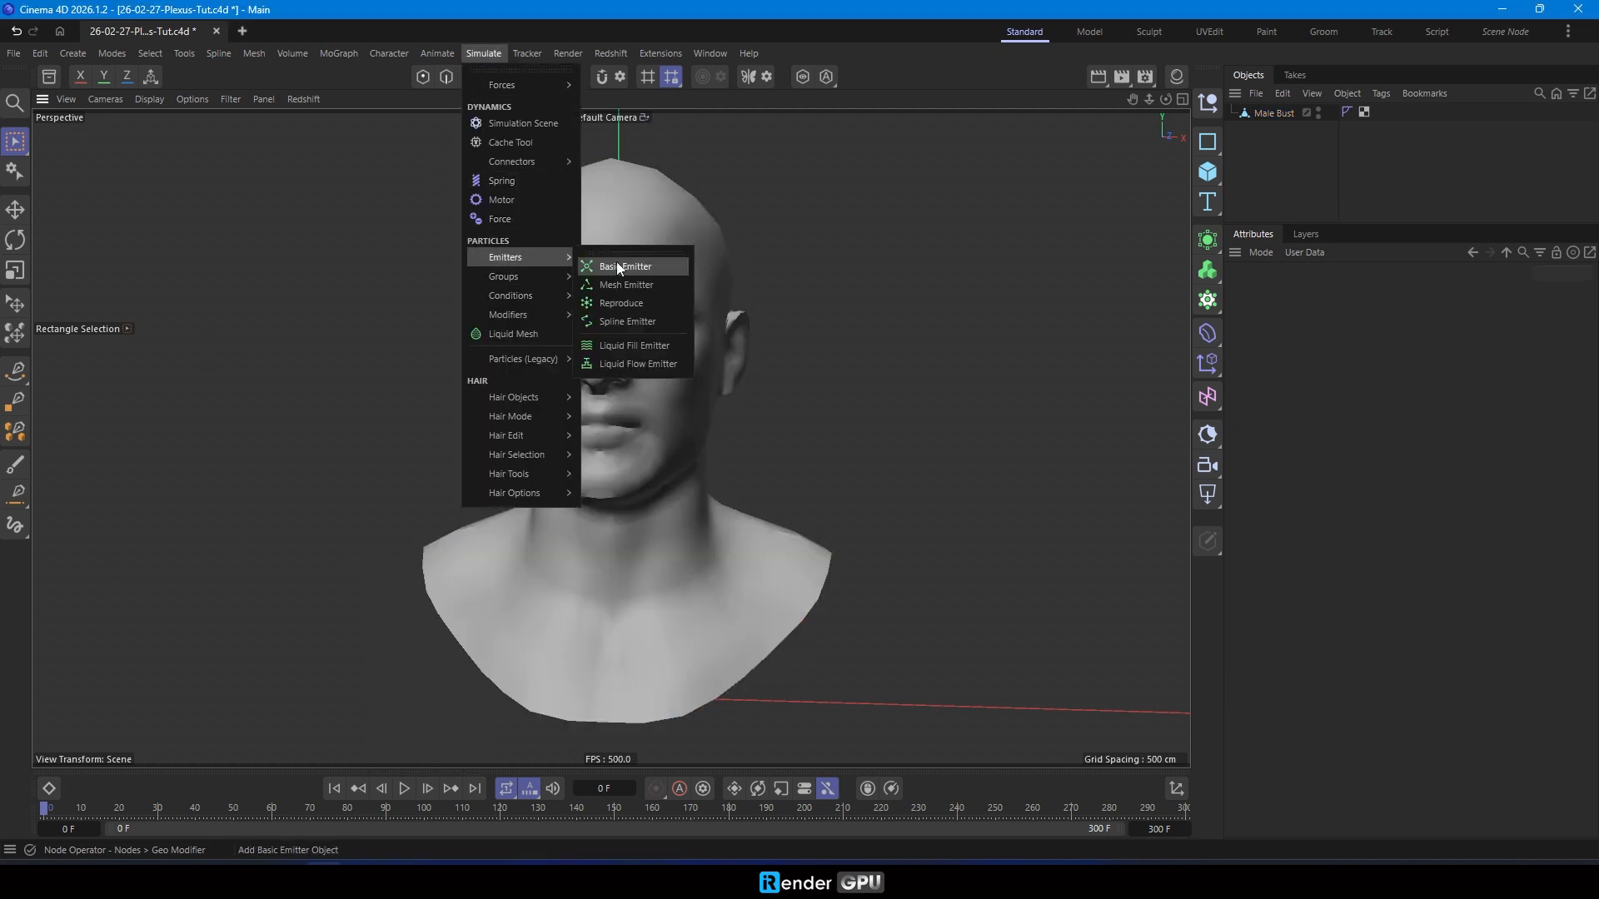
left_click(642, 283)
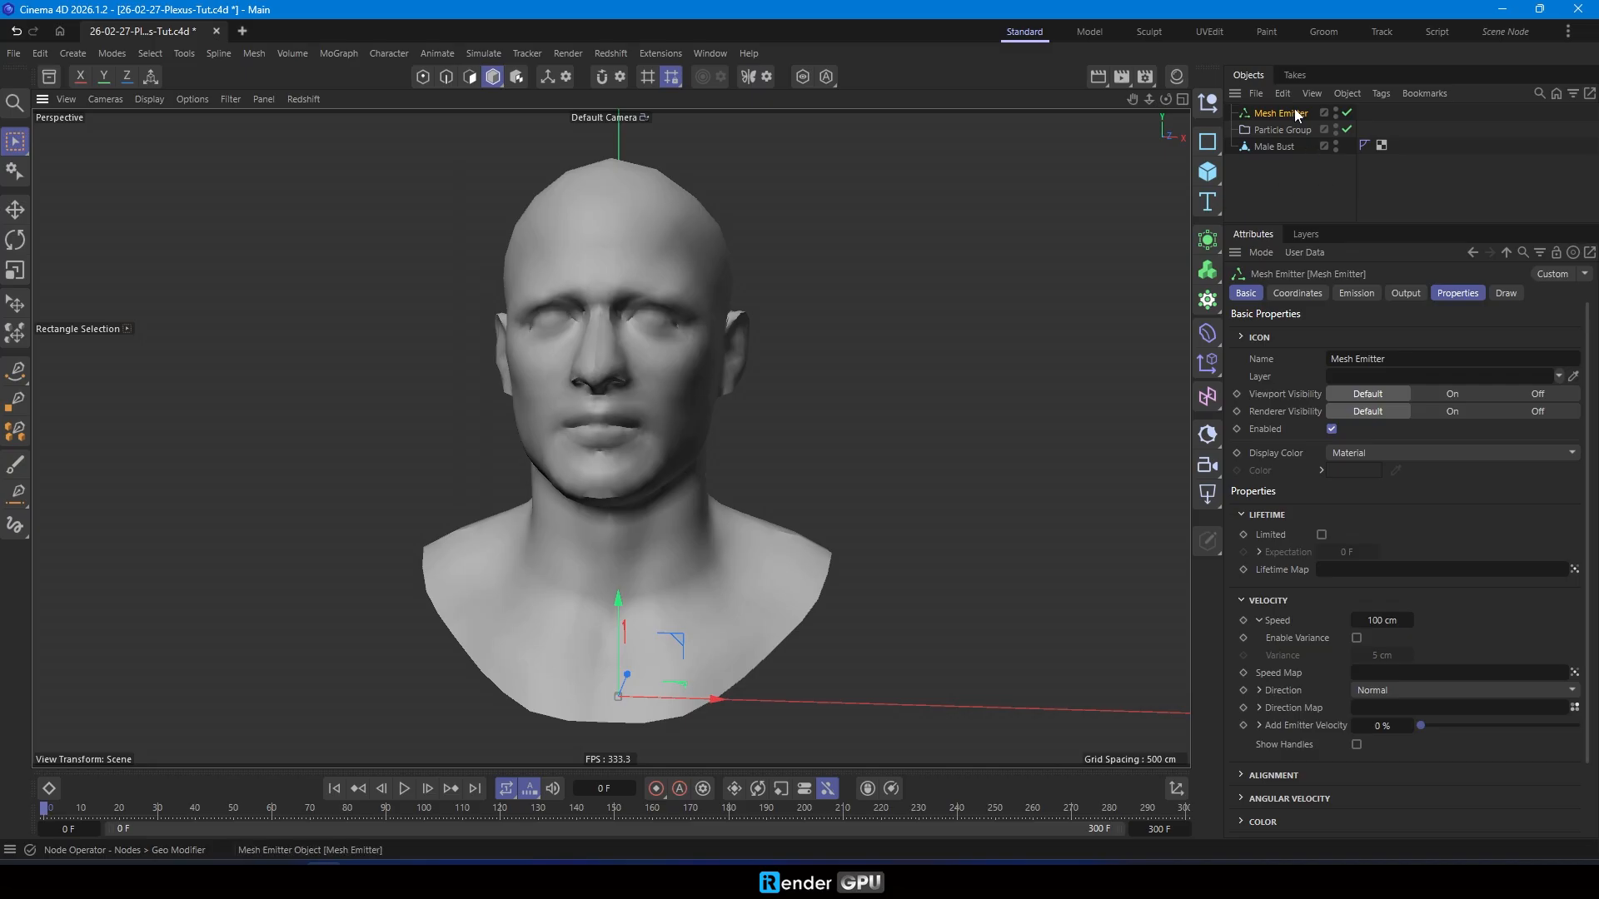
left_click(1349, 292)
left_click_drag(1290, 146, 1371, 333)
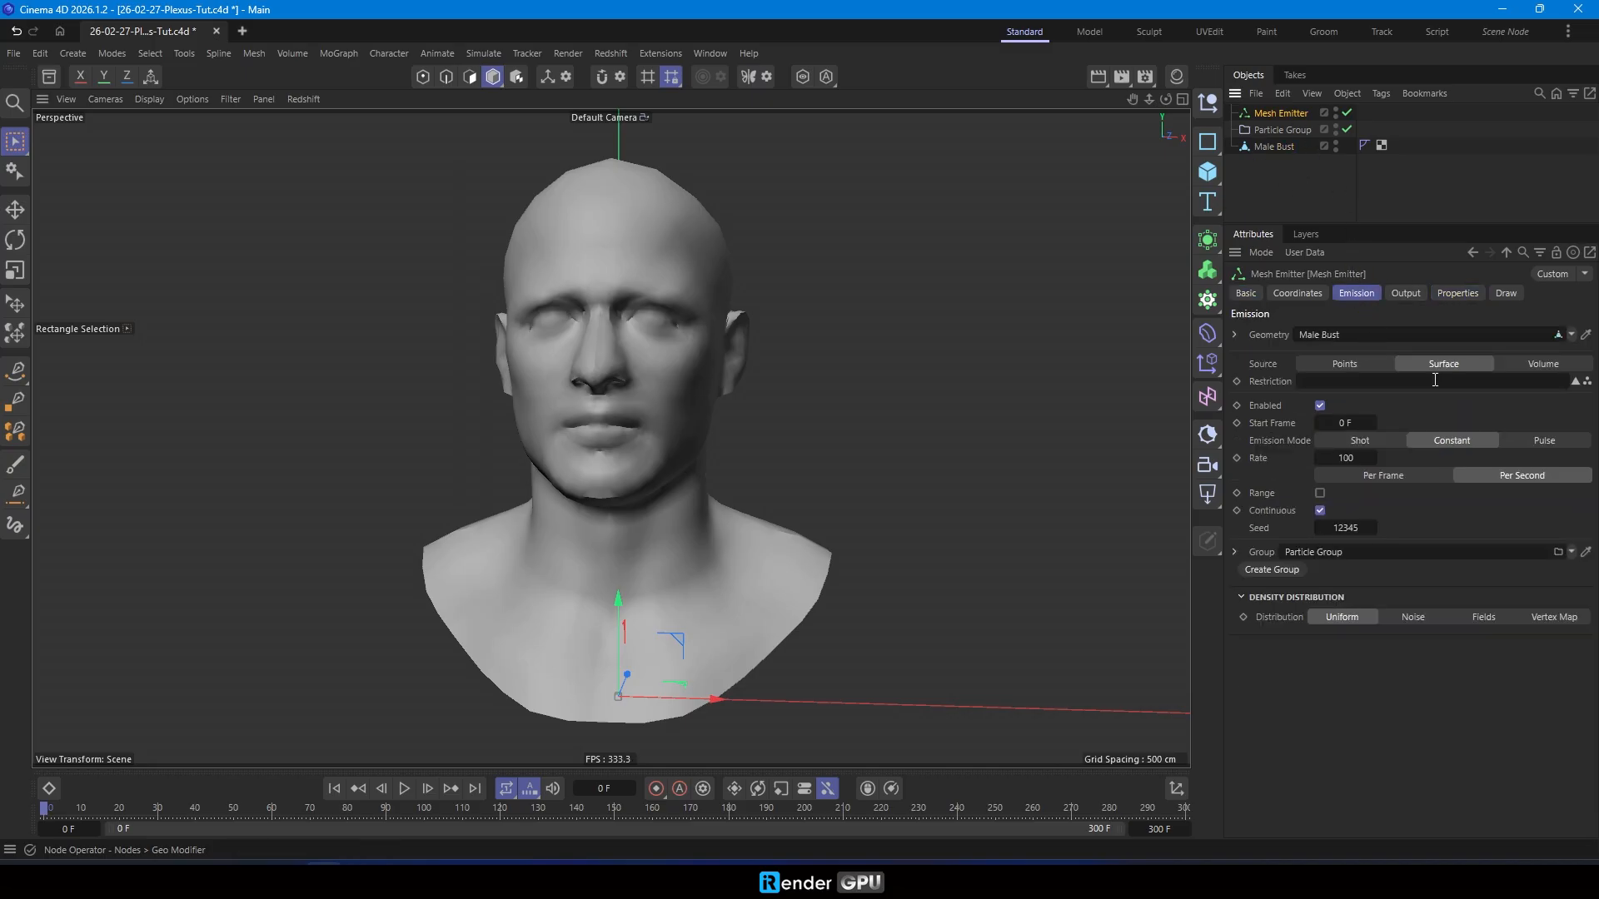
- Set the Mesh Emitter to Shot emission with a count of 7500 and a Noise density distribution
left_click(1378, 442)
left_click(1351, 459)
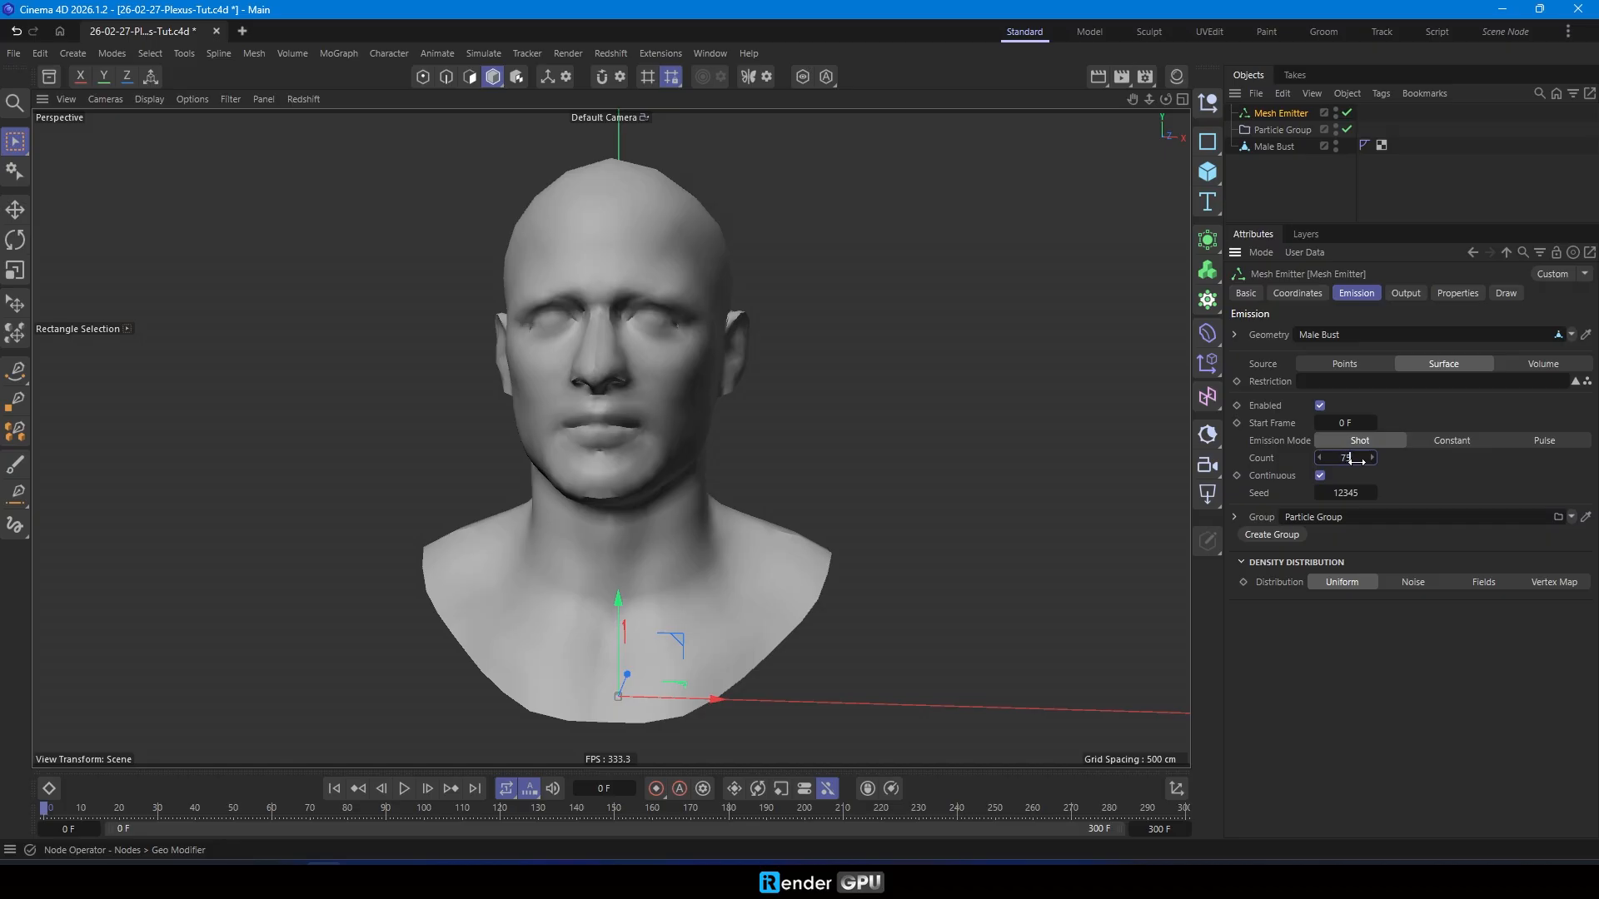
left_click(1419, 582)
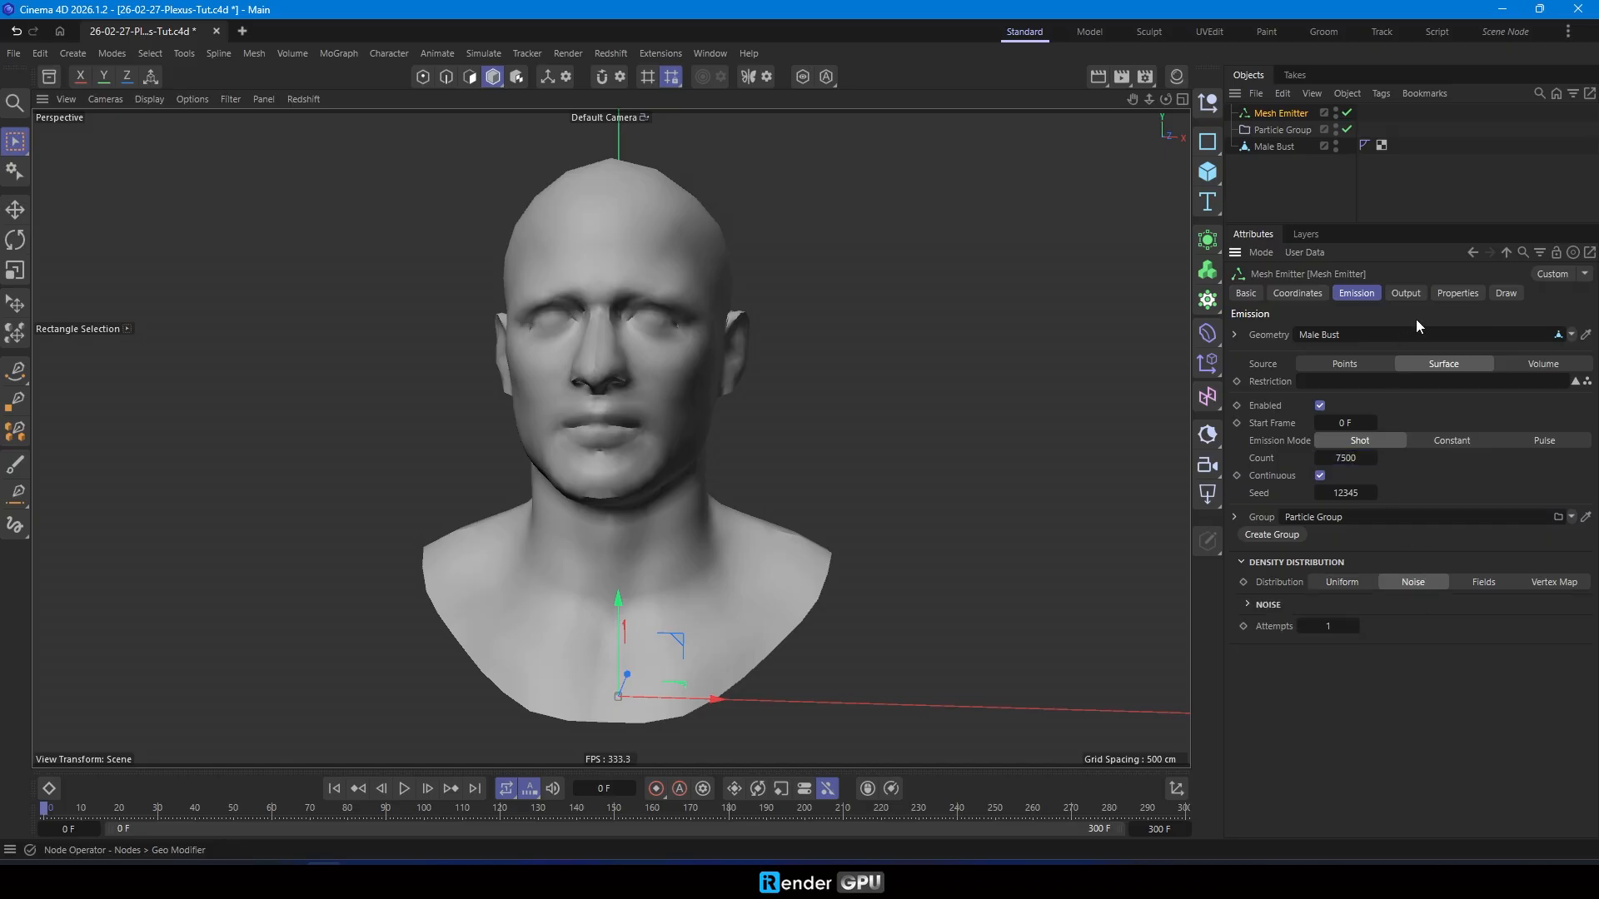
- Set the emitter's speed to 0 cm and its radius variance to 1 cm, and play the simulation briefly to check the particles
left_click(1457, 293)
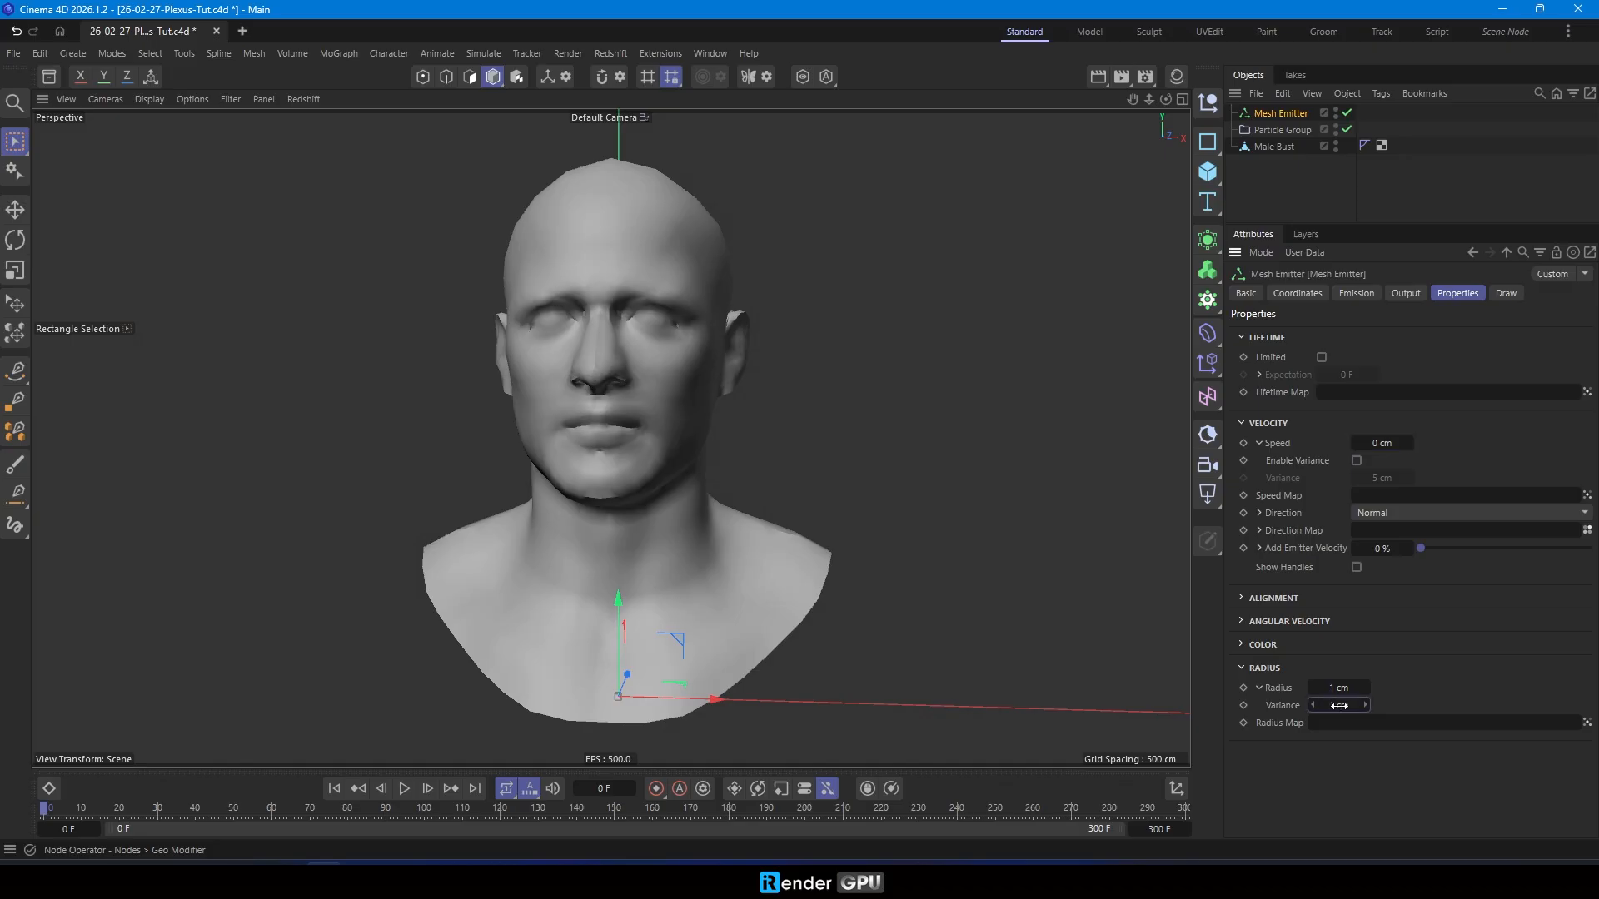
left_click(405, 789)
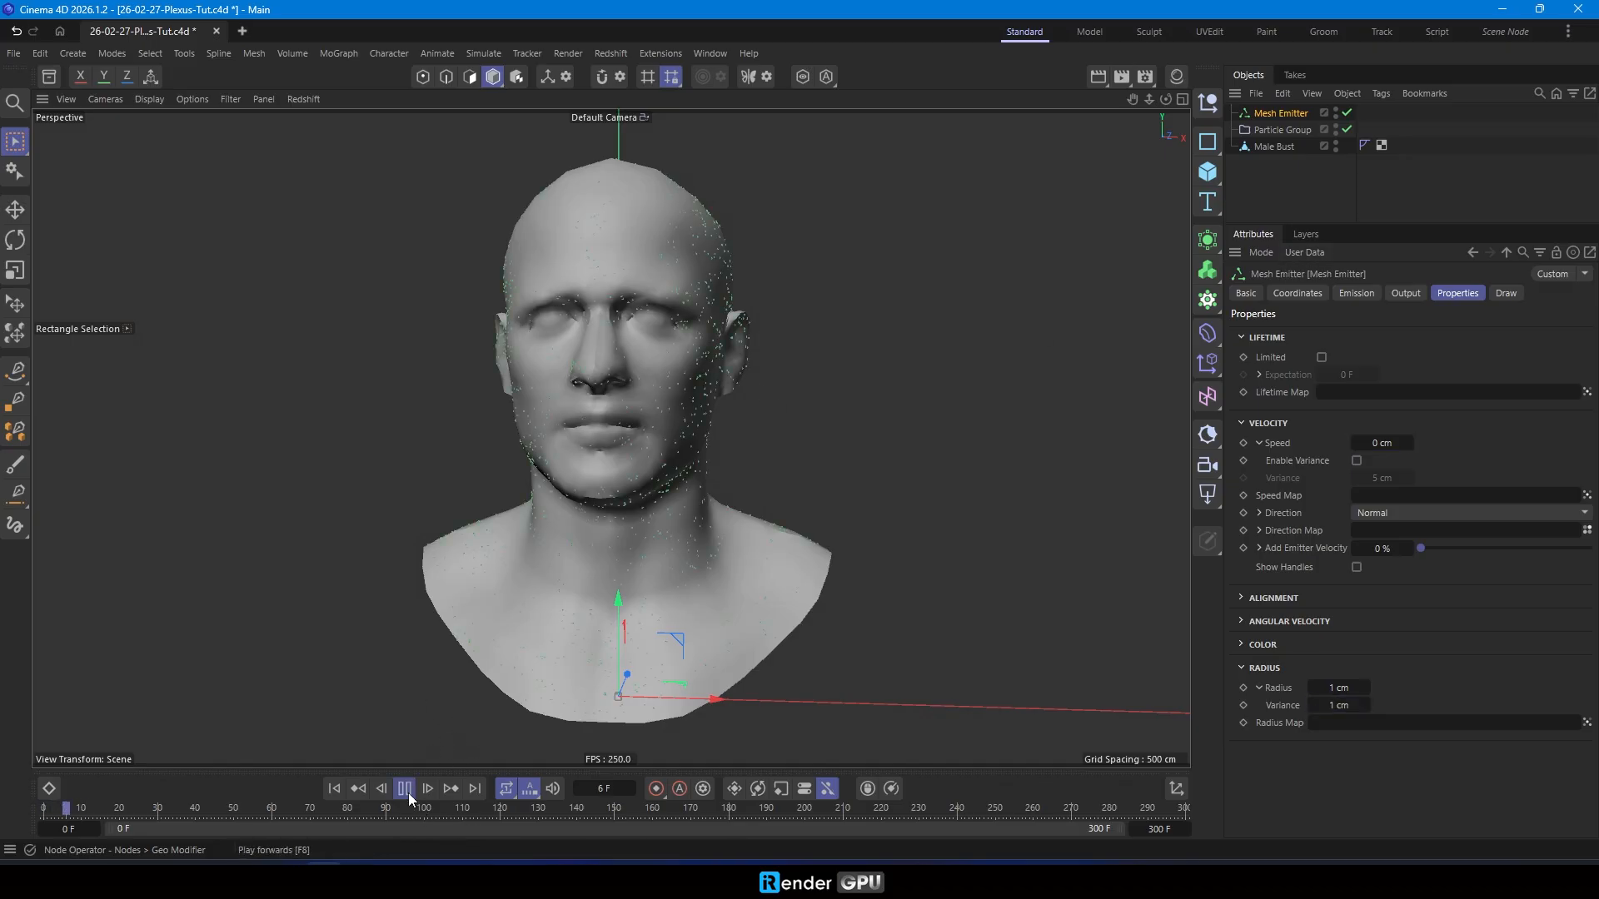
left_click(404, 787)
left_click_drag(467, 583, 452, 539, "alt")
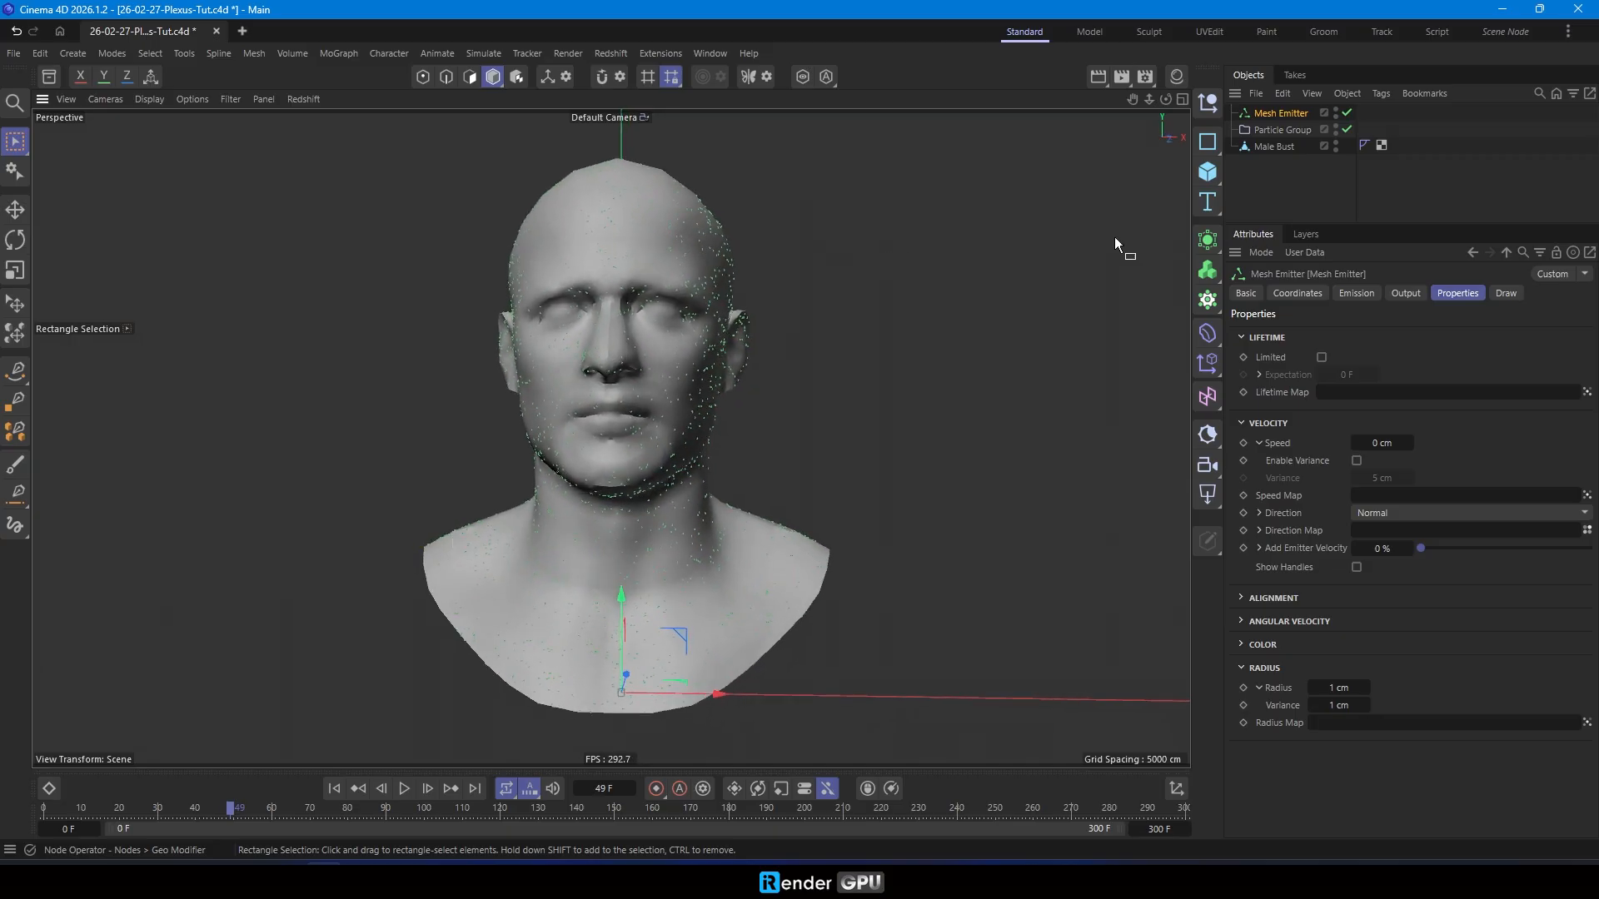
- Return to the first frame and move the Male Bust above the Mesh Emitter in the object hierarchy
left_click(334, 788)
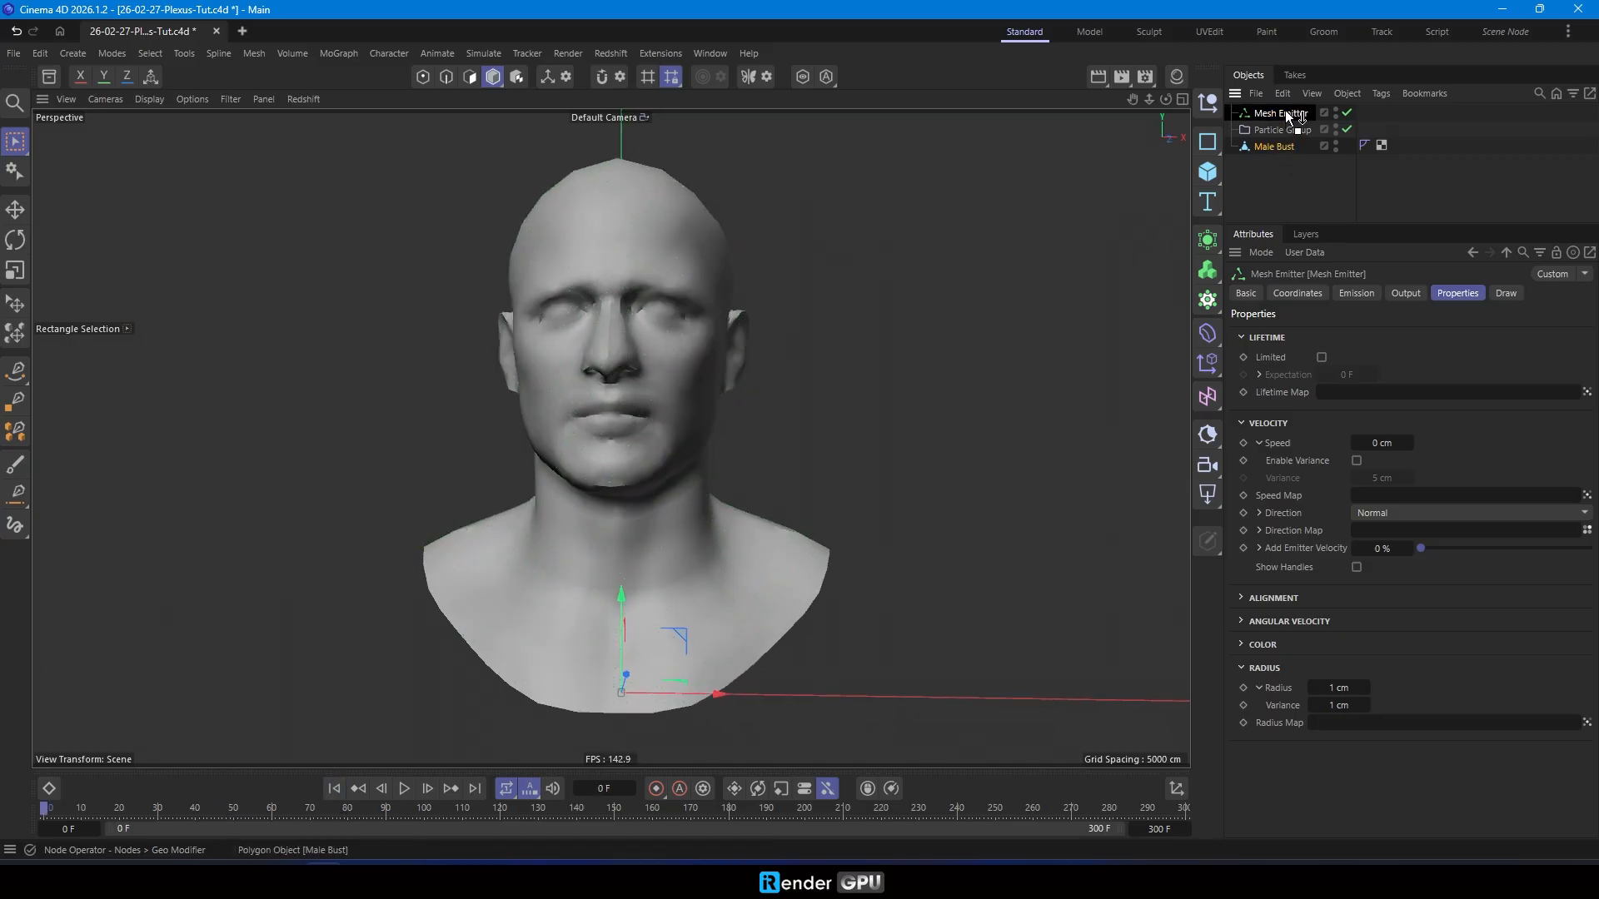
left_click_drag(1287, 104, 1287, 107)
left_click(1267, 173)
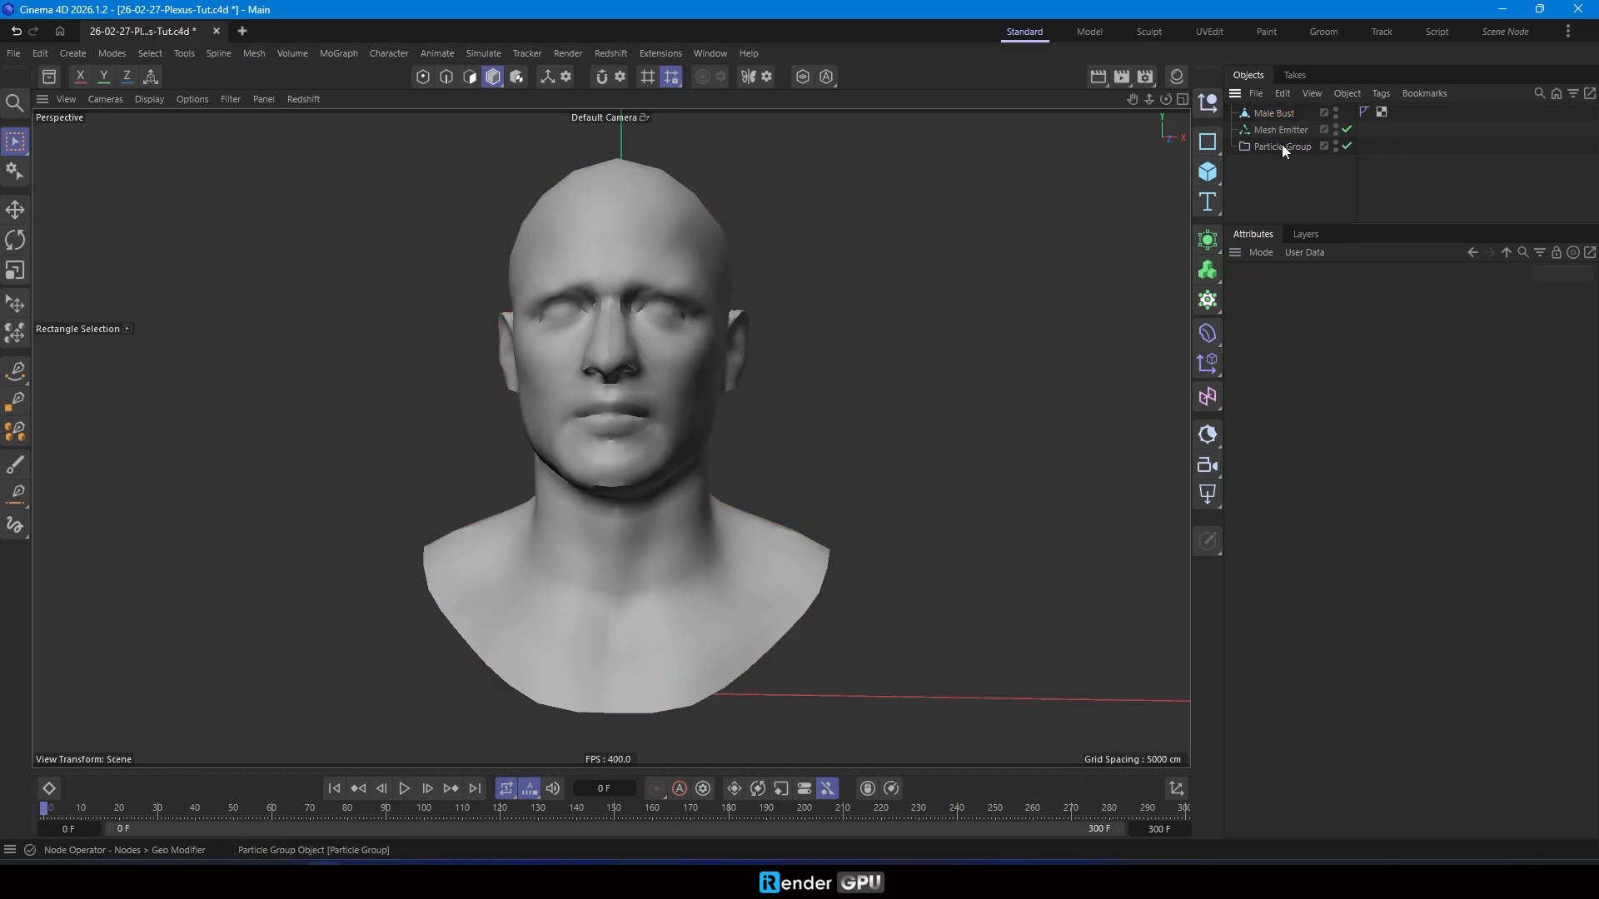
- Add a Turbulence force inside the Particle Group with a scale of 33% and Aerodynamics Wind mode
left_click(485, 54)
mouse_move(508, 89)
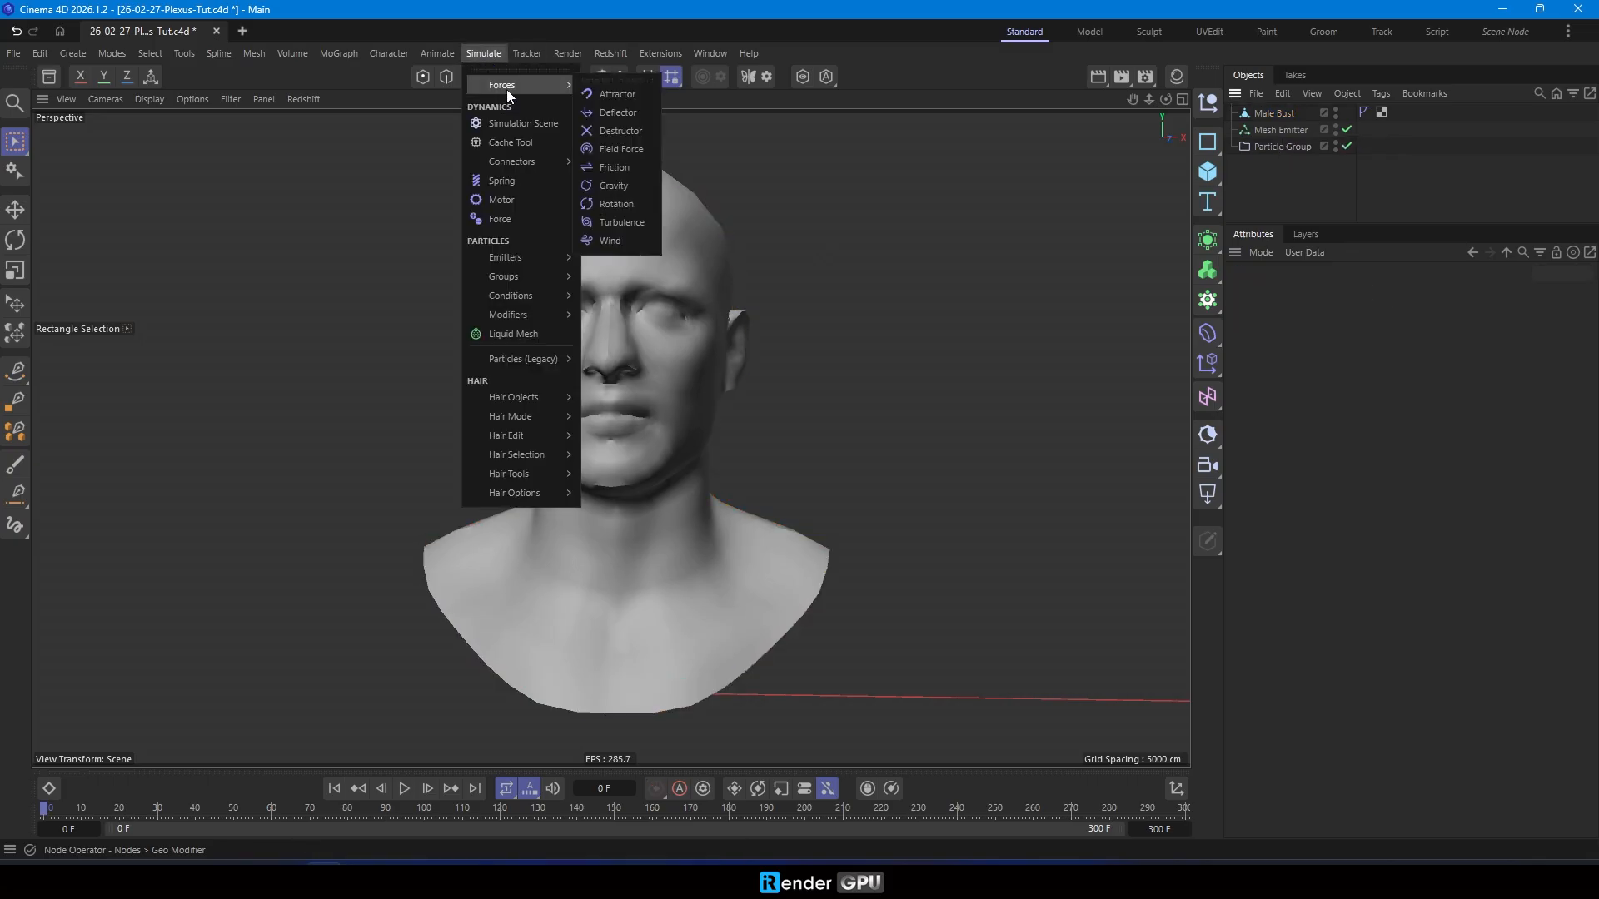
left_click(628, 219)
left_click_drag(1291, 164, 1293, 163)
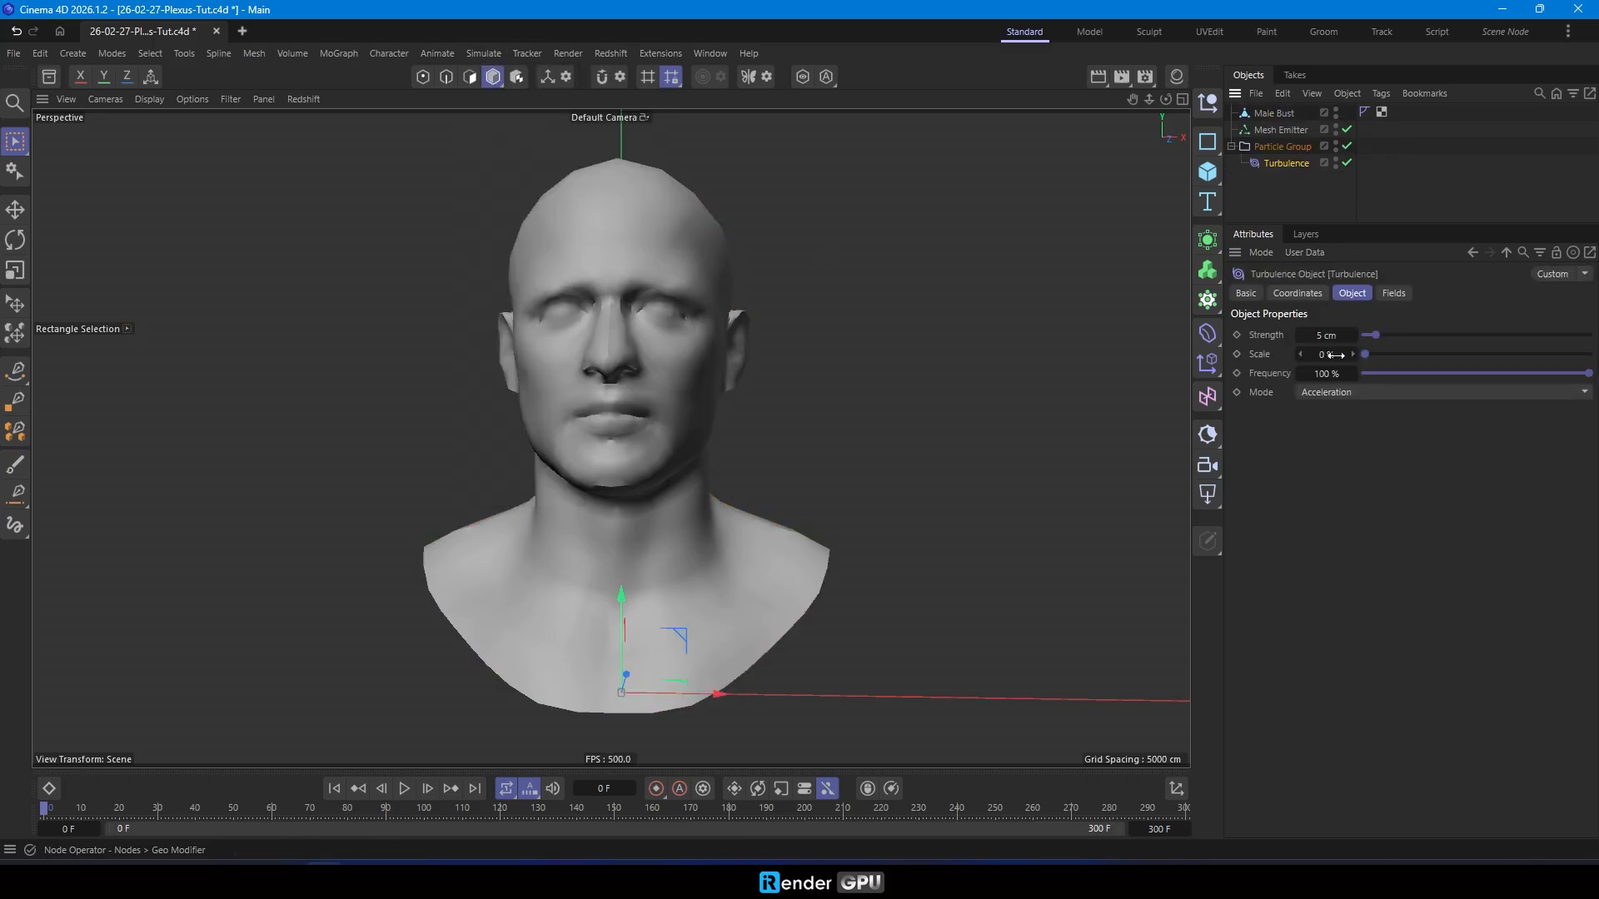
left_click(1374, 392)
left_click(1326, 494)
- Play the simulation to check how the turbulence scatters the particles, and return to the first frame
left_click(404, 788)
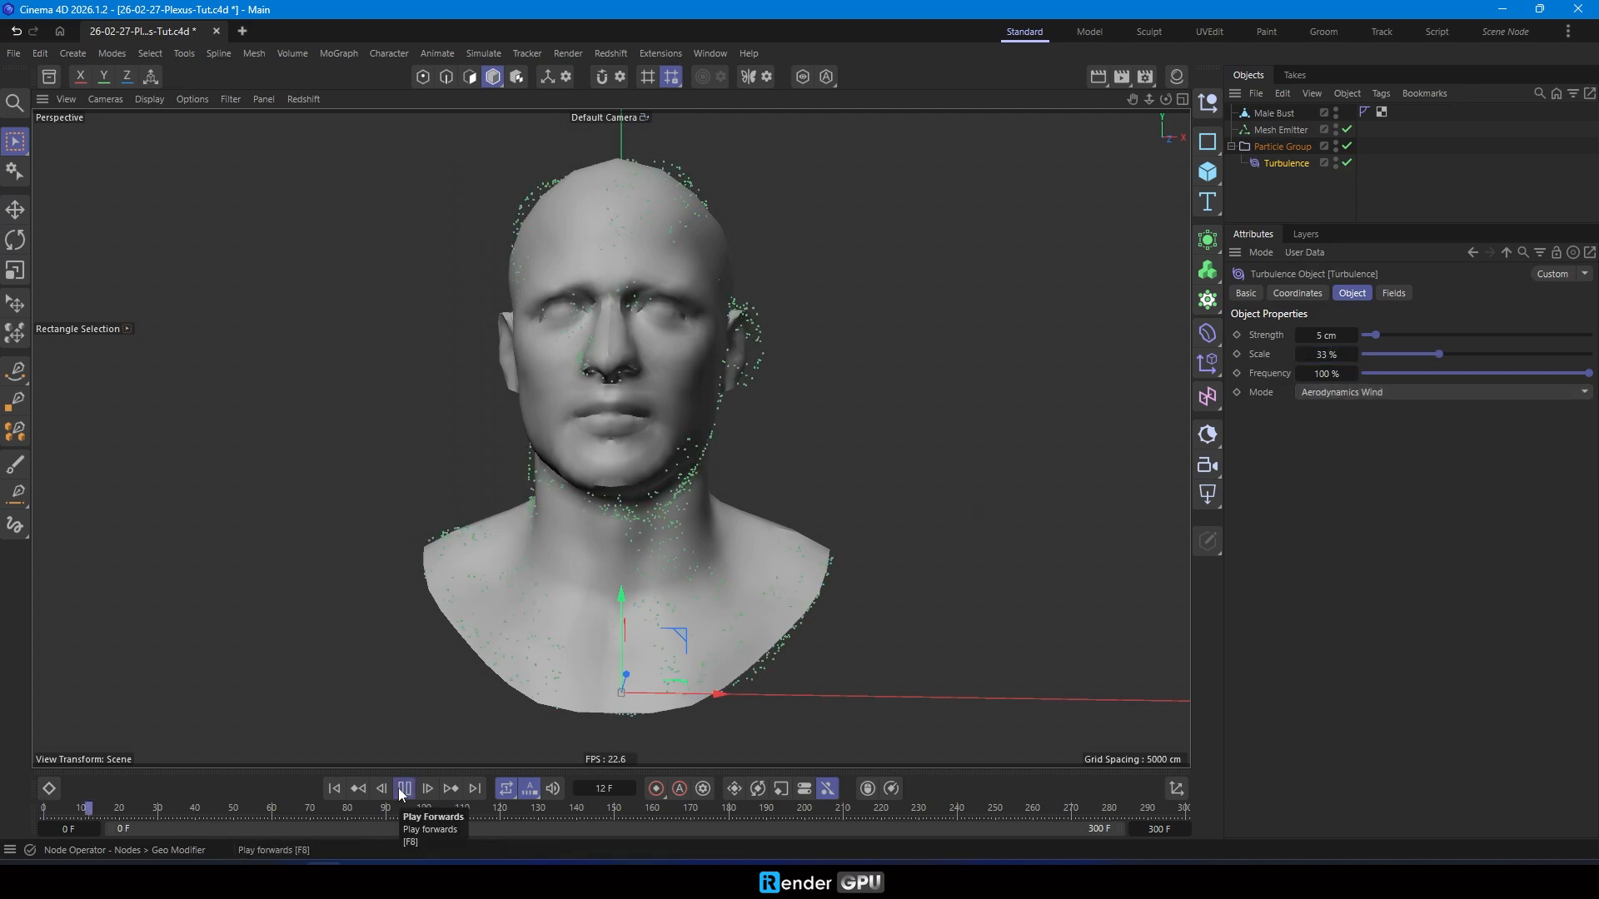
scroll(552, 590, "down", 2)
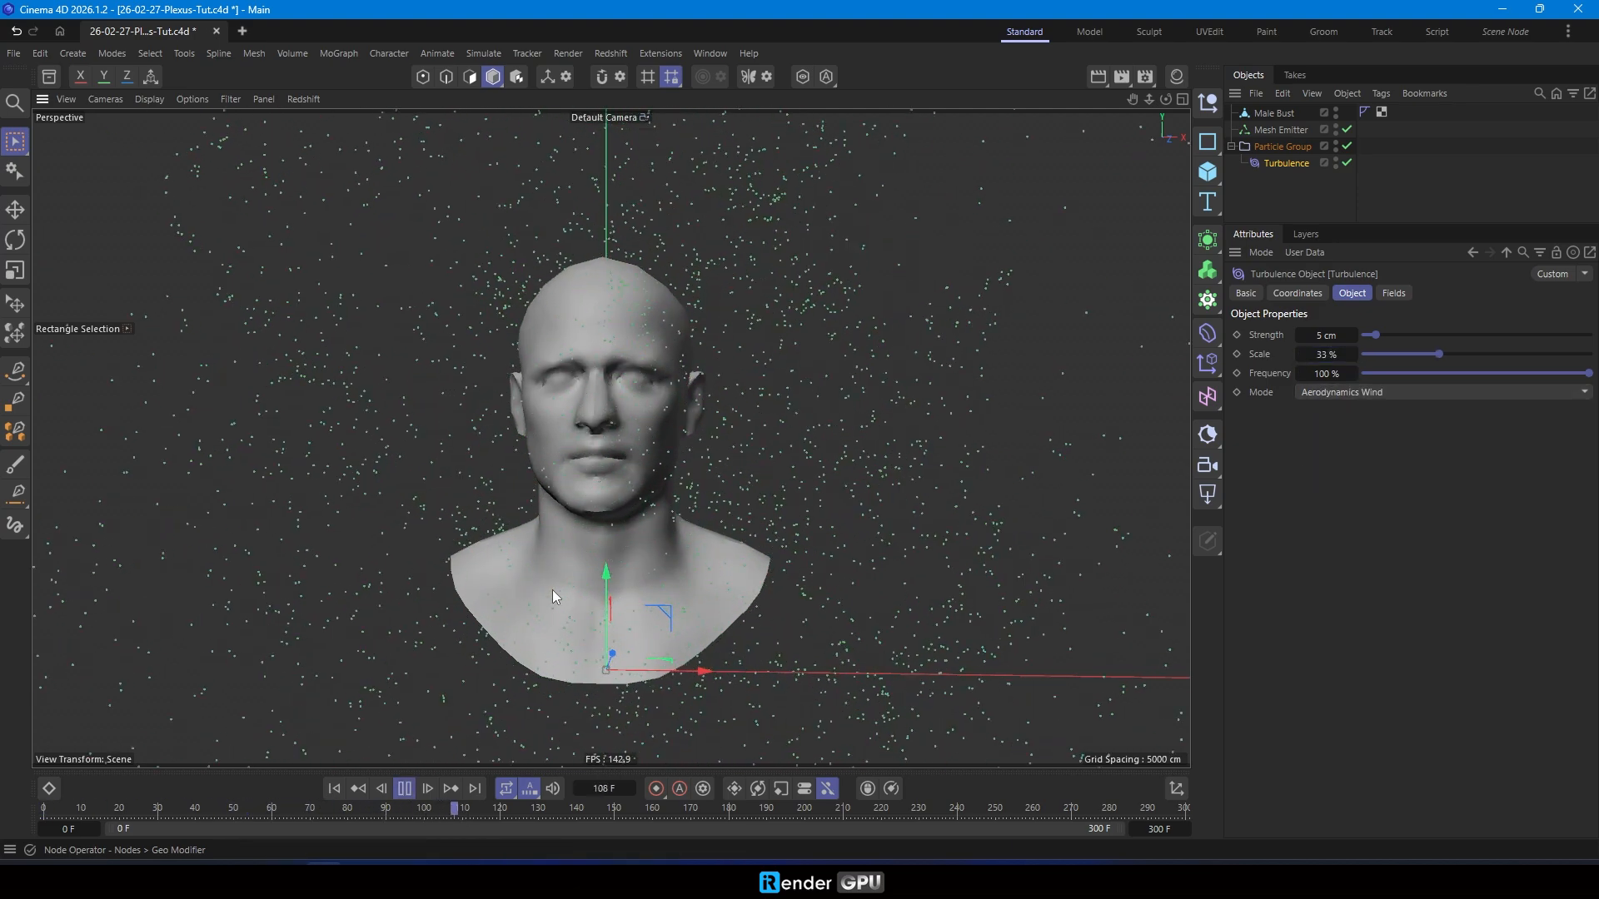
left_click(403, 789)
left_click(336, 788)
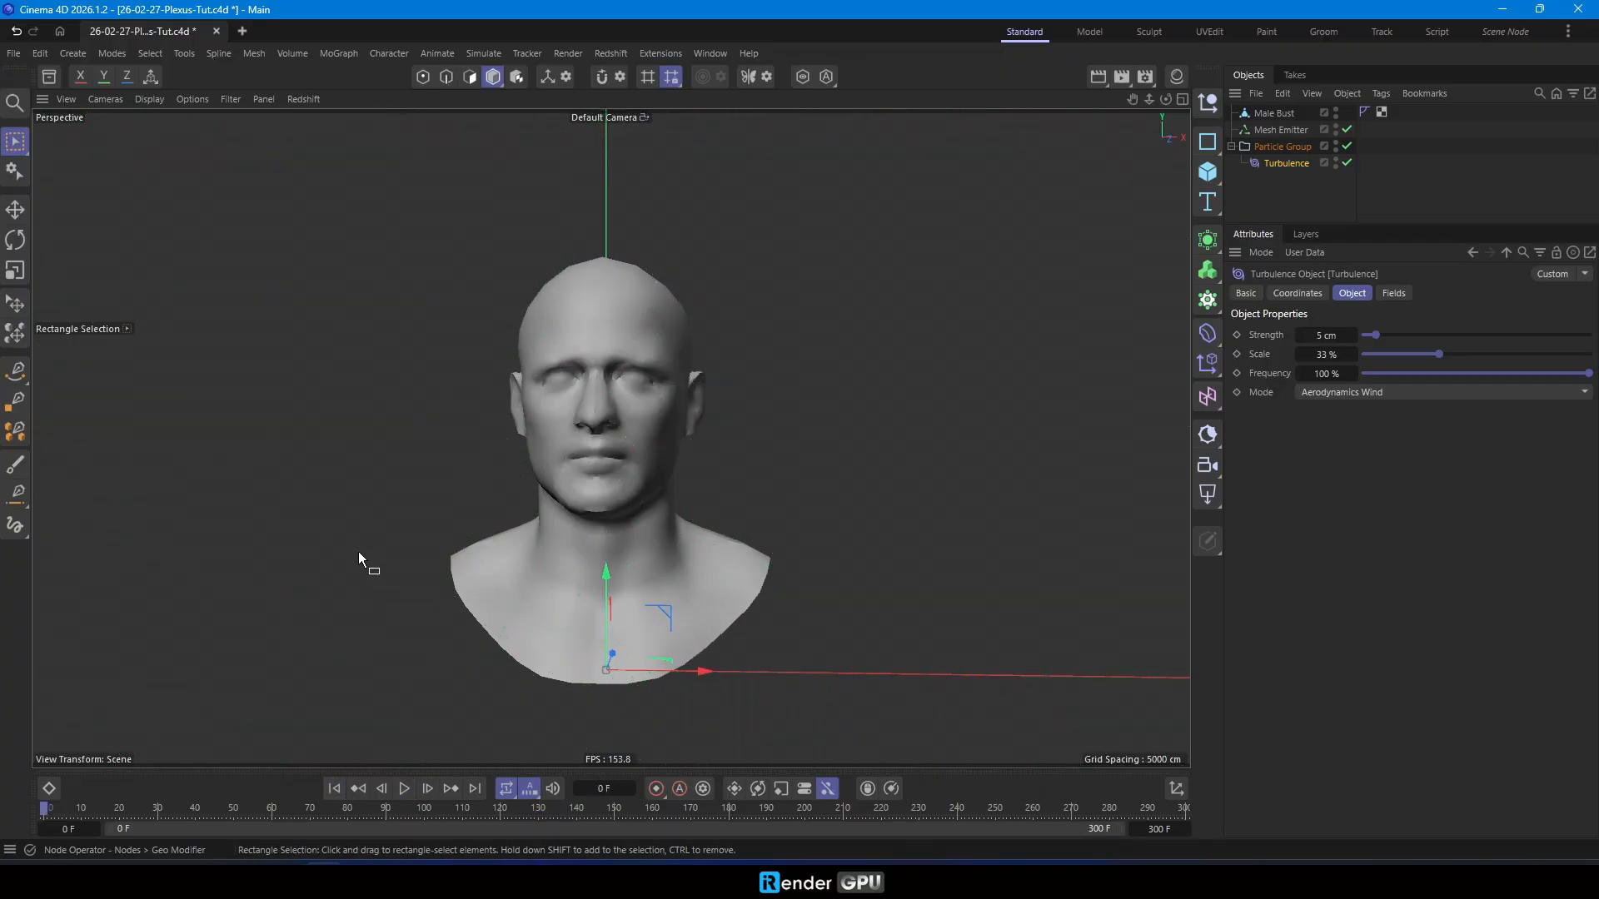
- Add a Friction force inside the Particle Group, below the Turbulence, with a strength of 60
left_click(486, 53)
mouse_move(493, 84)
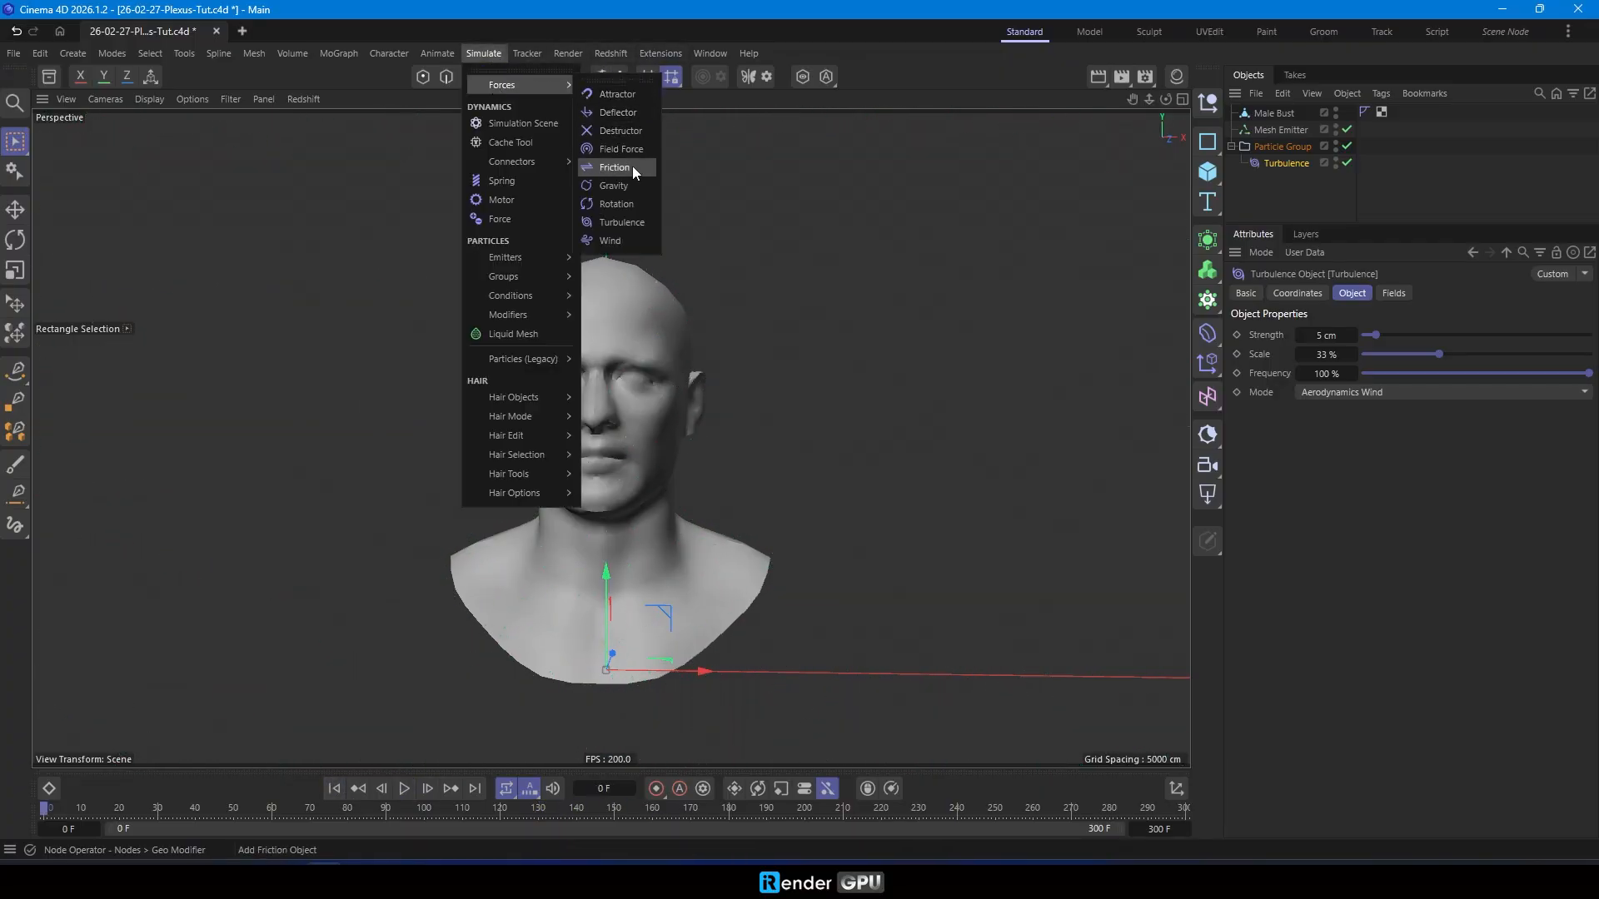
left_click(632, 167)
left_click_drag(1305, 195, 1305, 196)
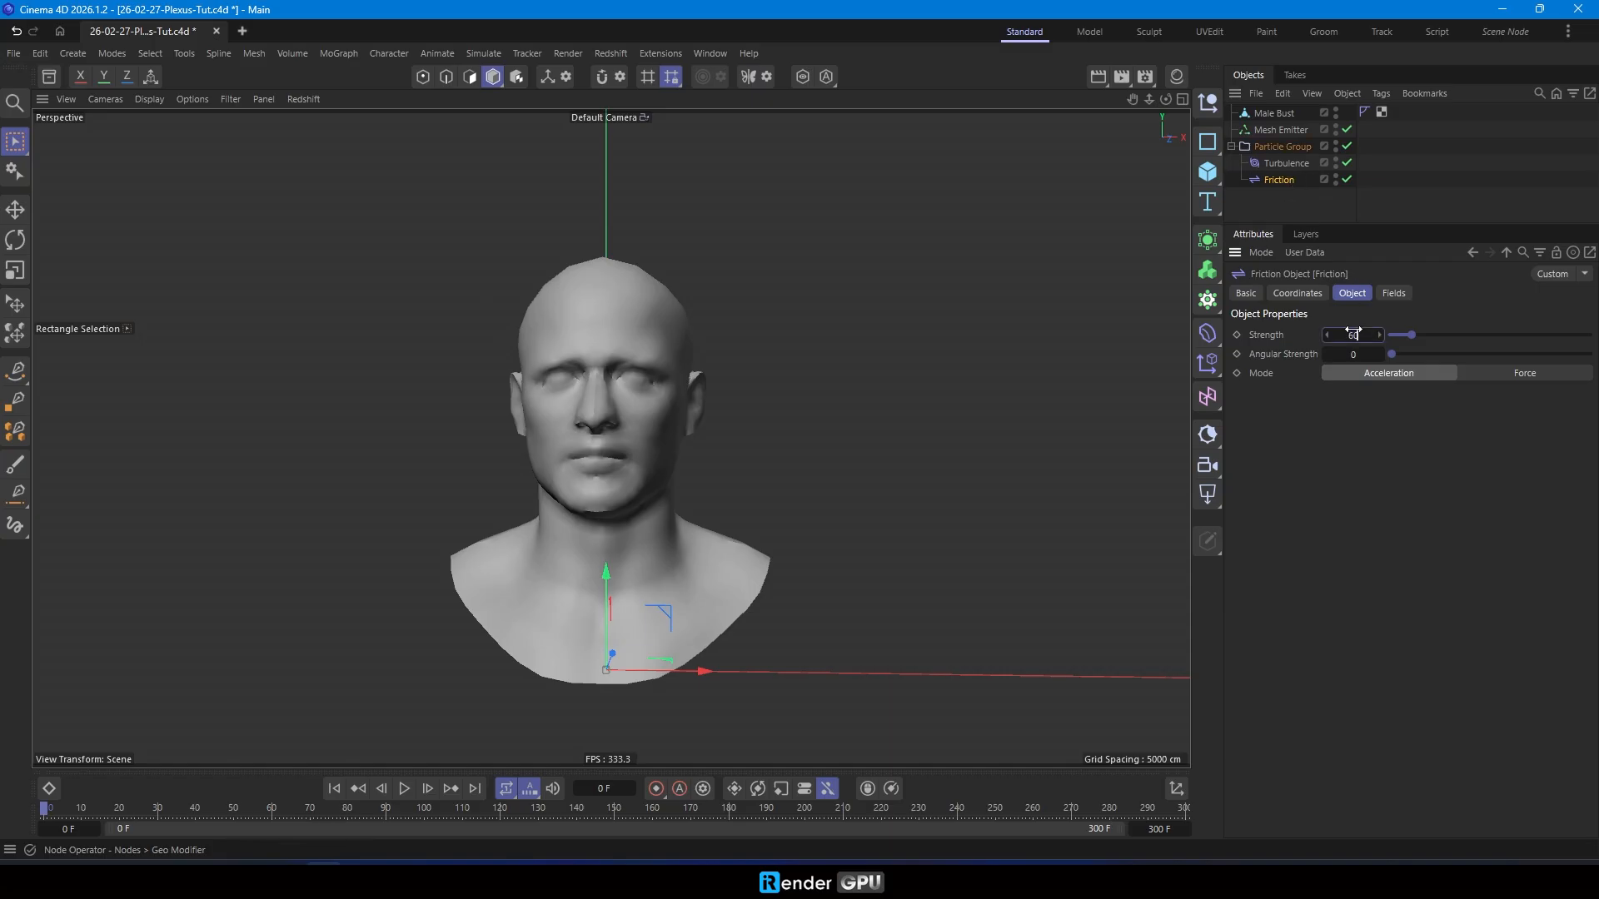
- Play the simulation to check the effect of the friction on the particles, and rewind to frame 0
left_click(407, 791)
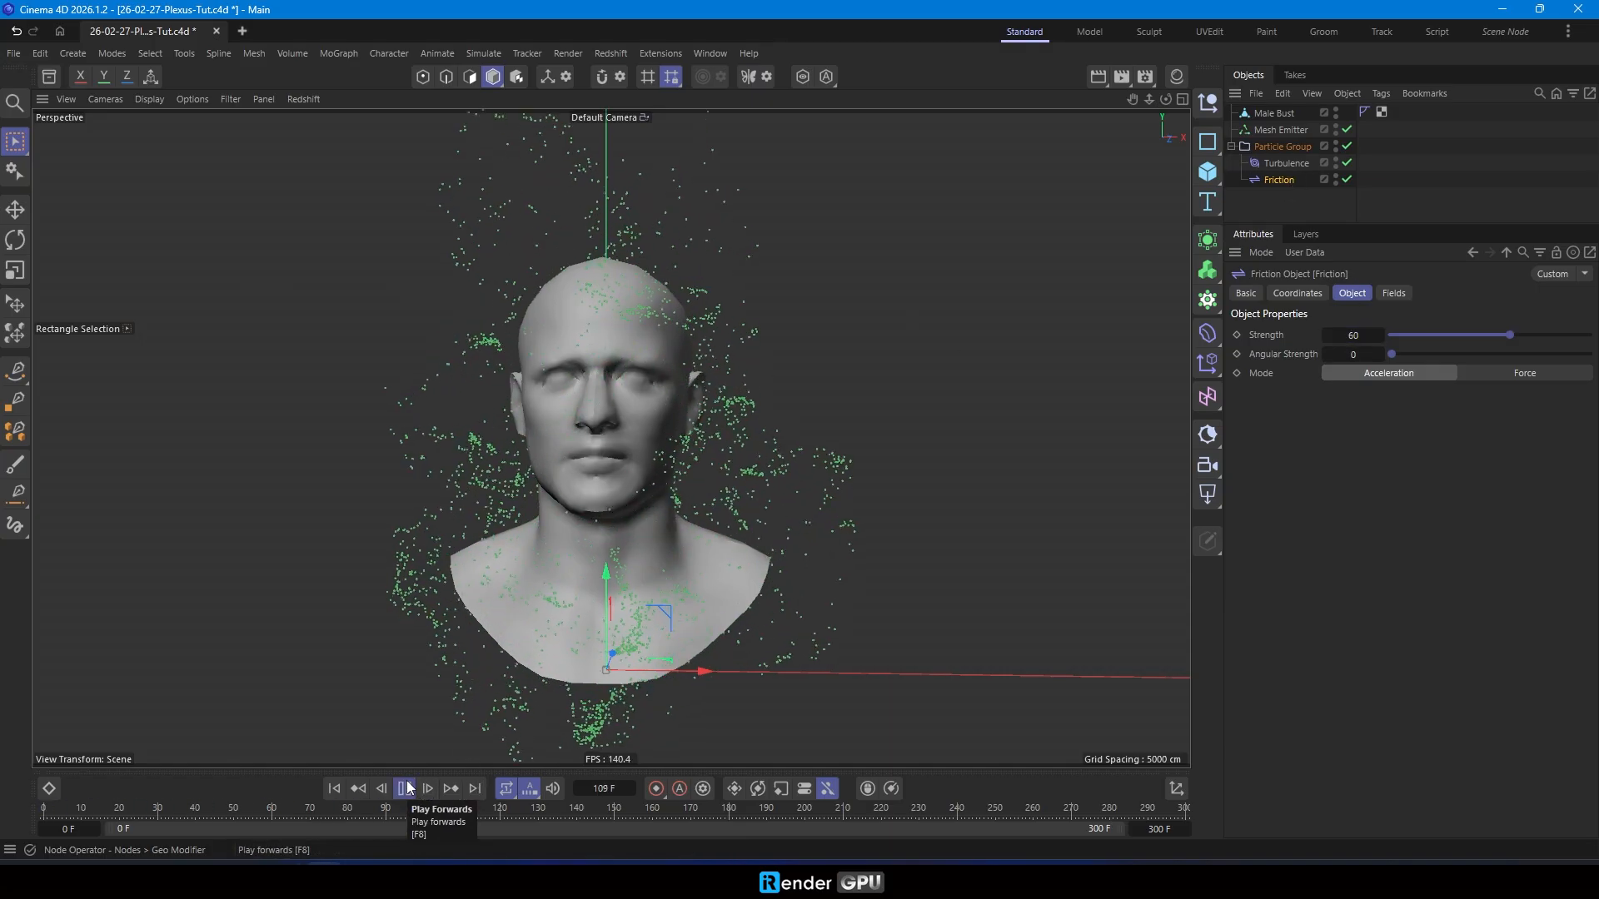
scroll(581, 674, "up", 1)
scroll(581, 673, "up", 1)
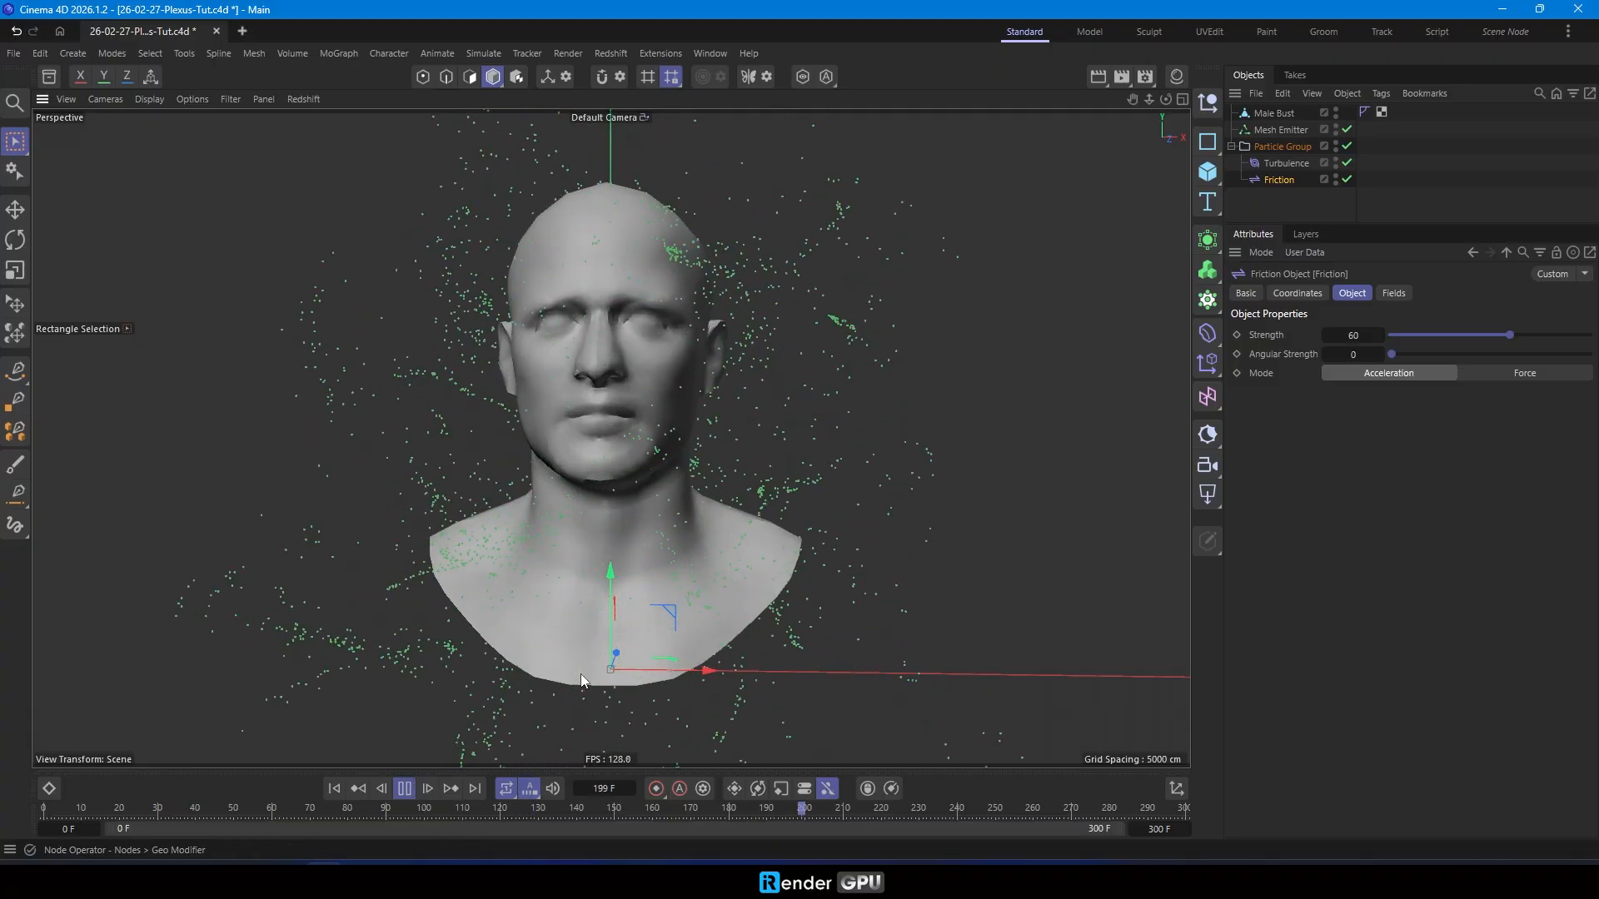
left_click(404, 788)
left_click(334, 788)
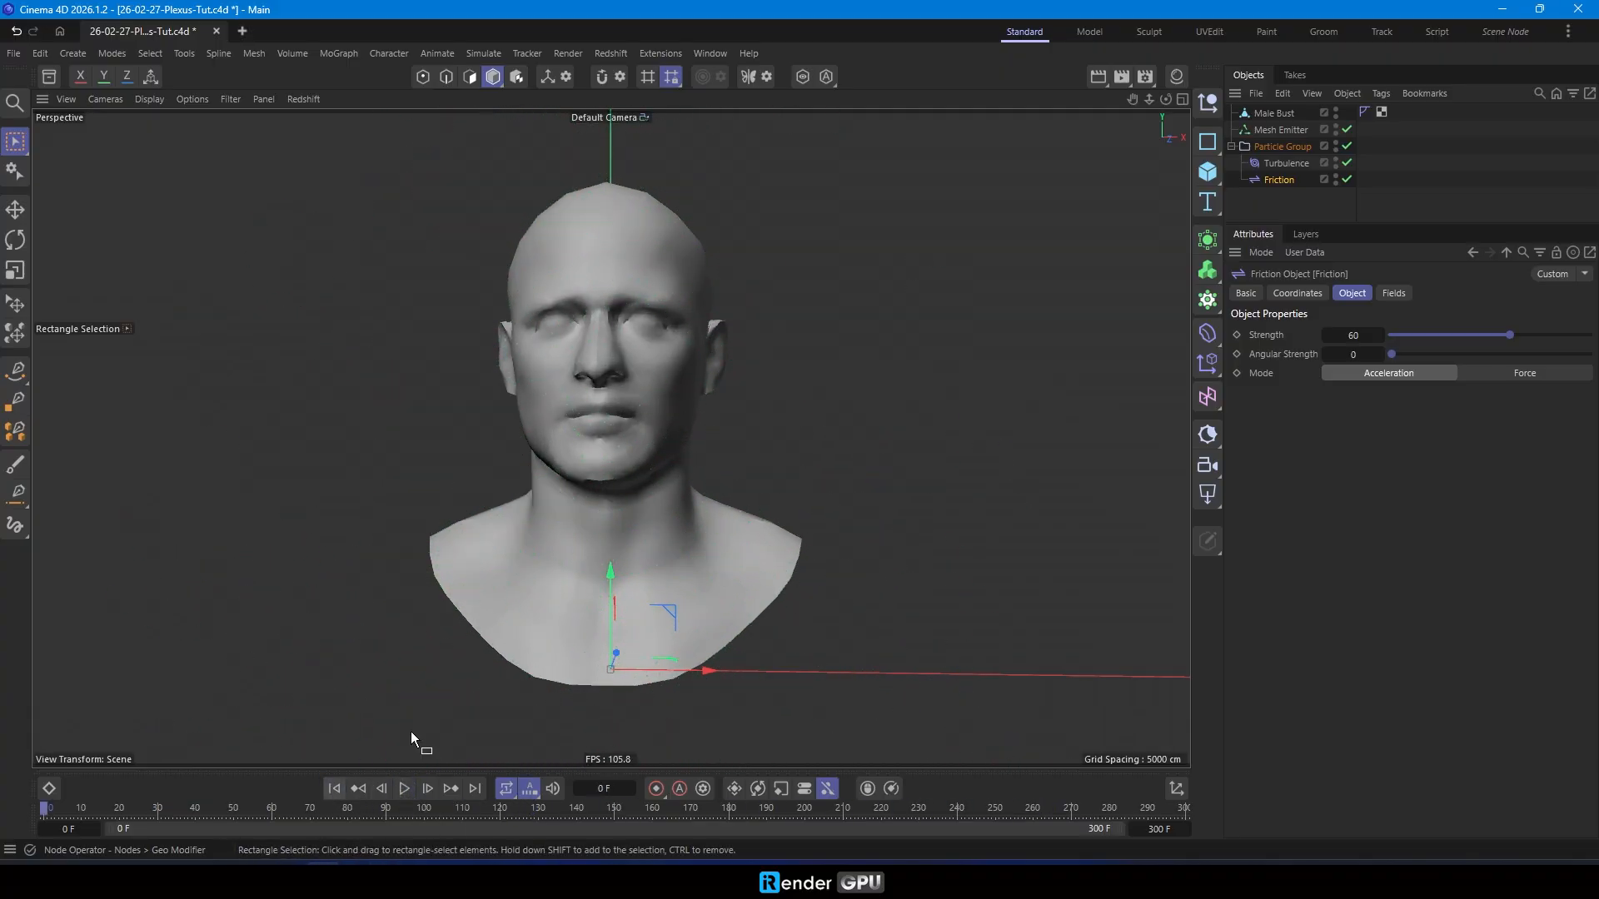
- Add a Flock modifier inside the Particle Group, between the Turbulence and Friction forces
left_click(483, 53)
mouse_move(523, 315)
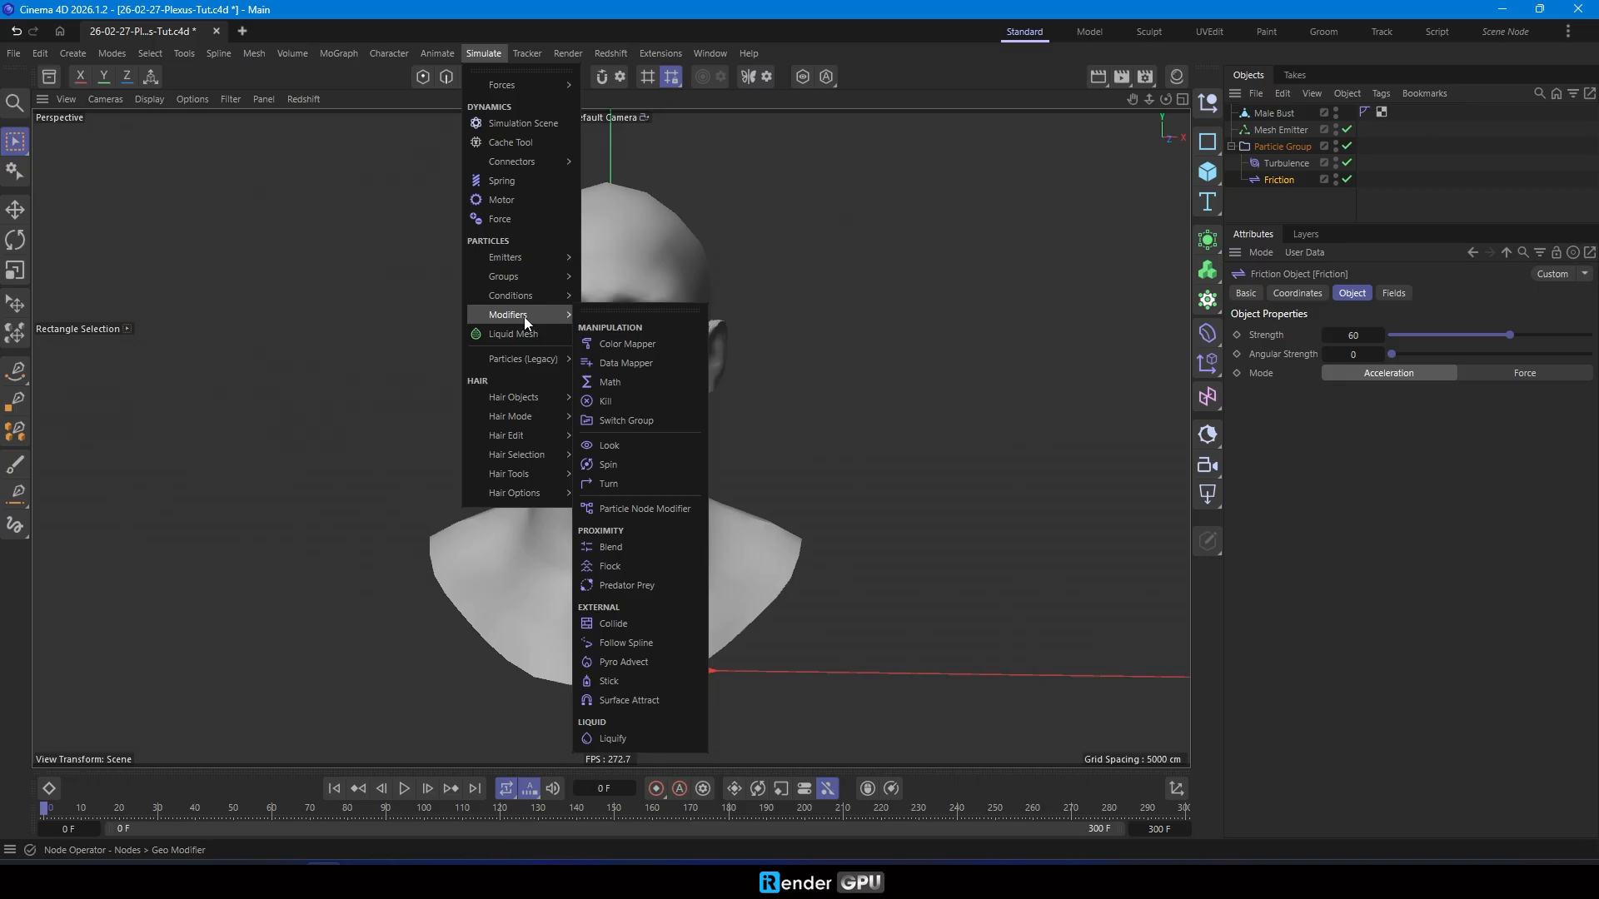
left_click(631, 566)
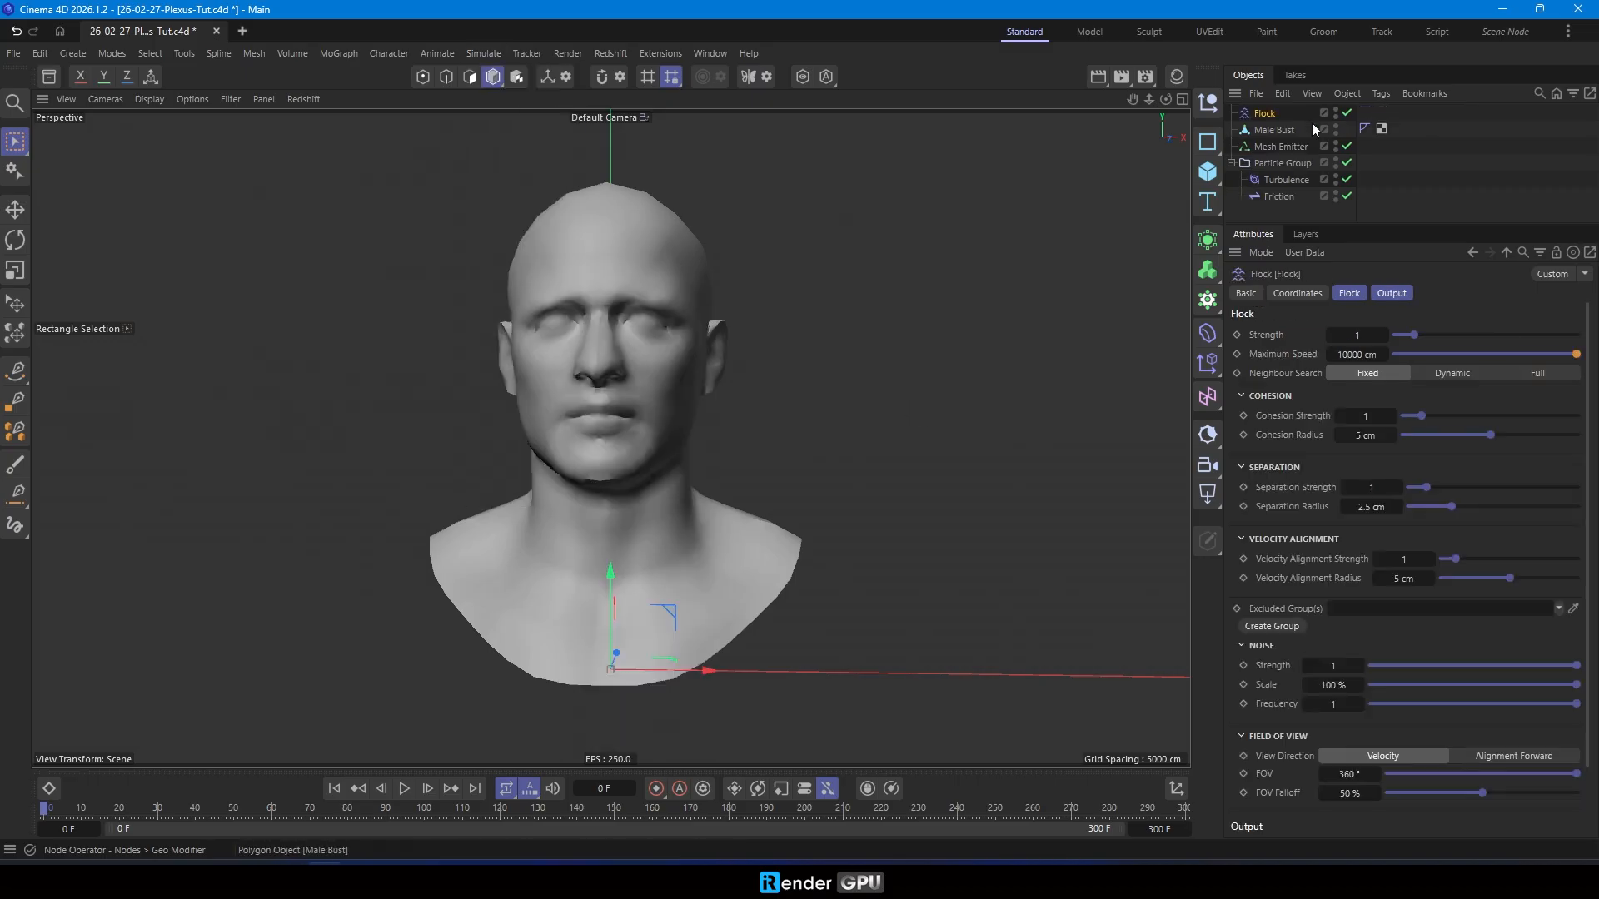
left_click_drag(1273, 119, 1287, 188)
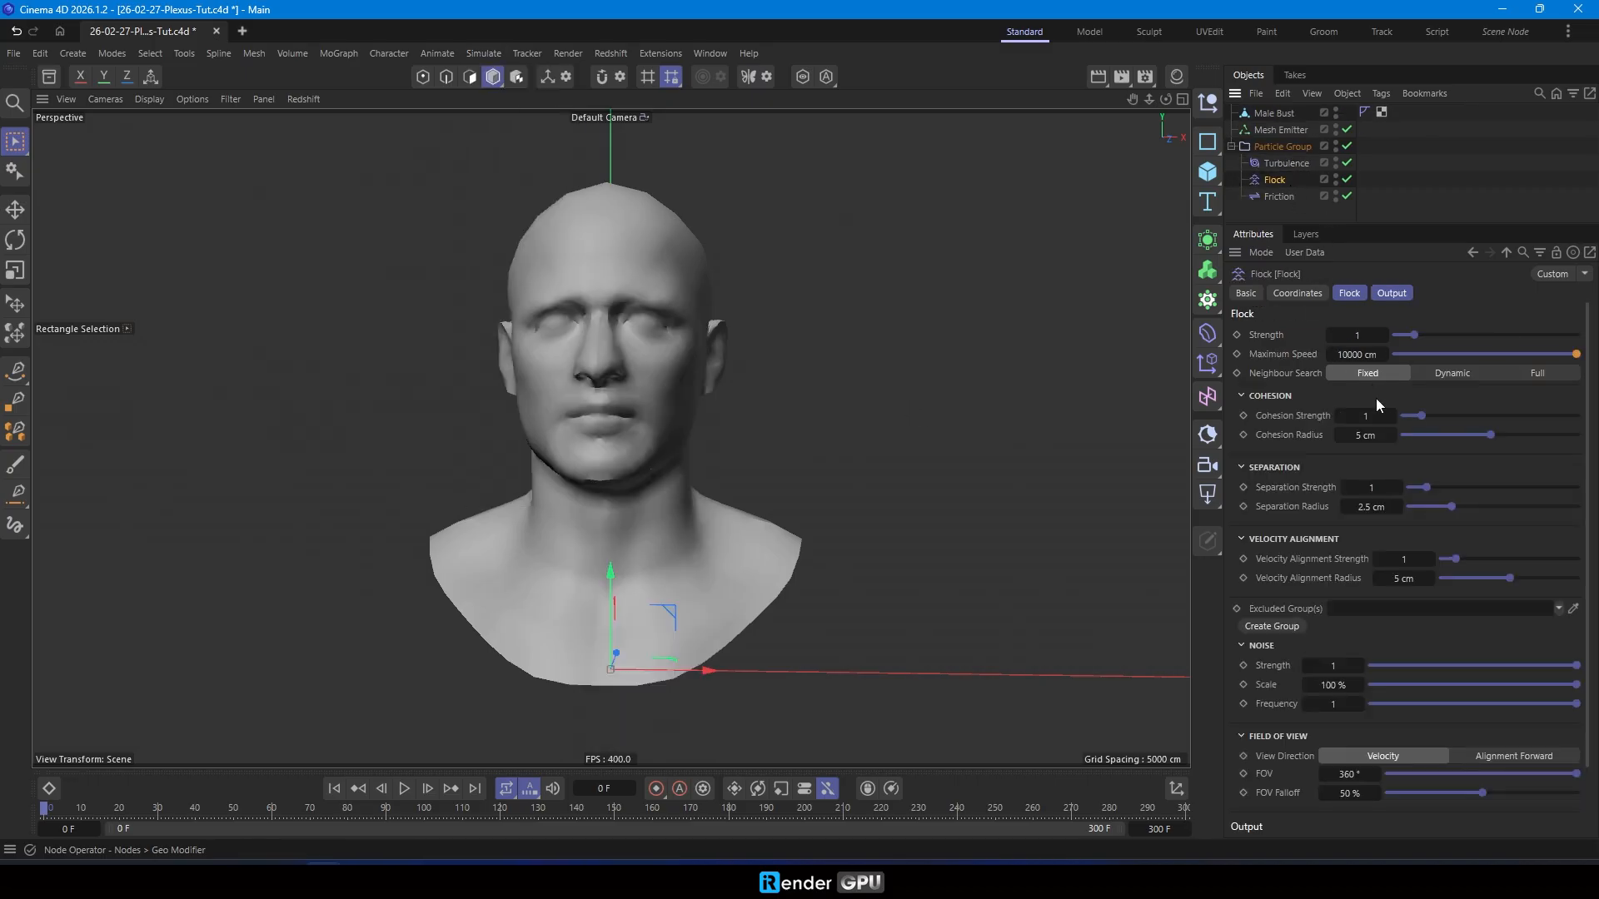
- Set the Flock's separation radius to 2 cm and its neighbour search to Full, and play the simulation
left_click(1371, 507)
type("2")
left_click(1536, 374)
left_click(1427, 198)
key("F8")
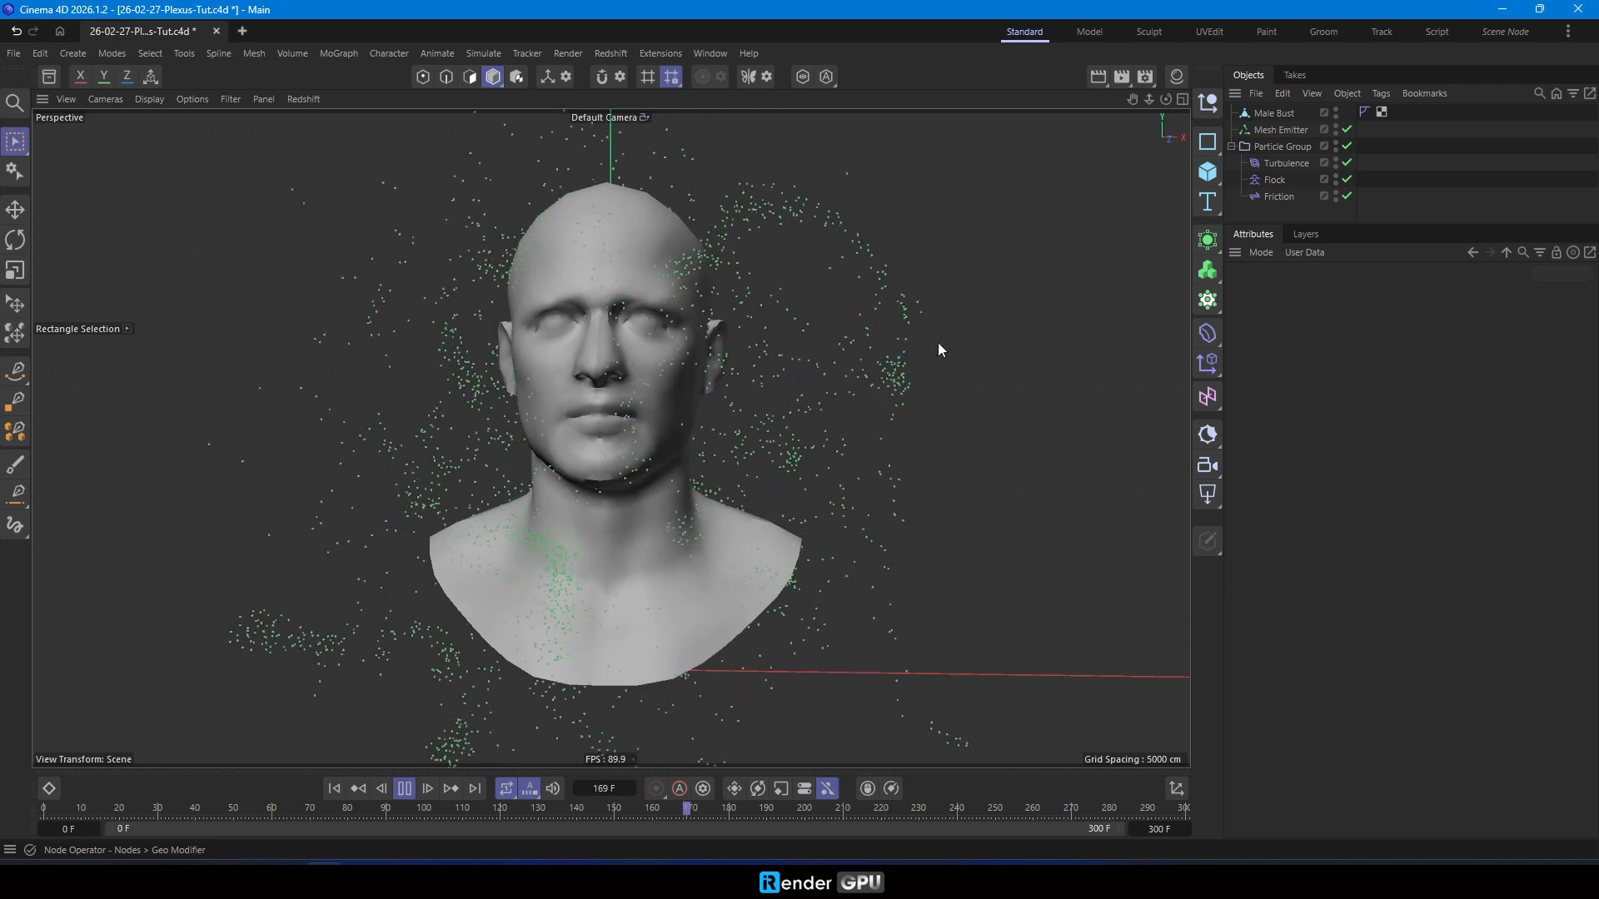
- Add a Display tag to the Male Bust and set its shading mode to Lines
right_click(1269, 114)
mouse_move(1378, 255)
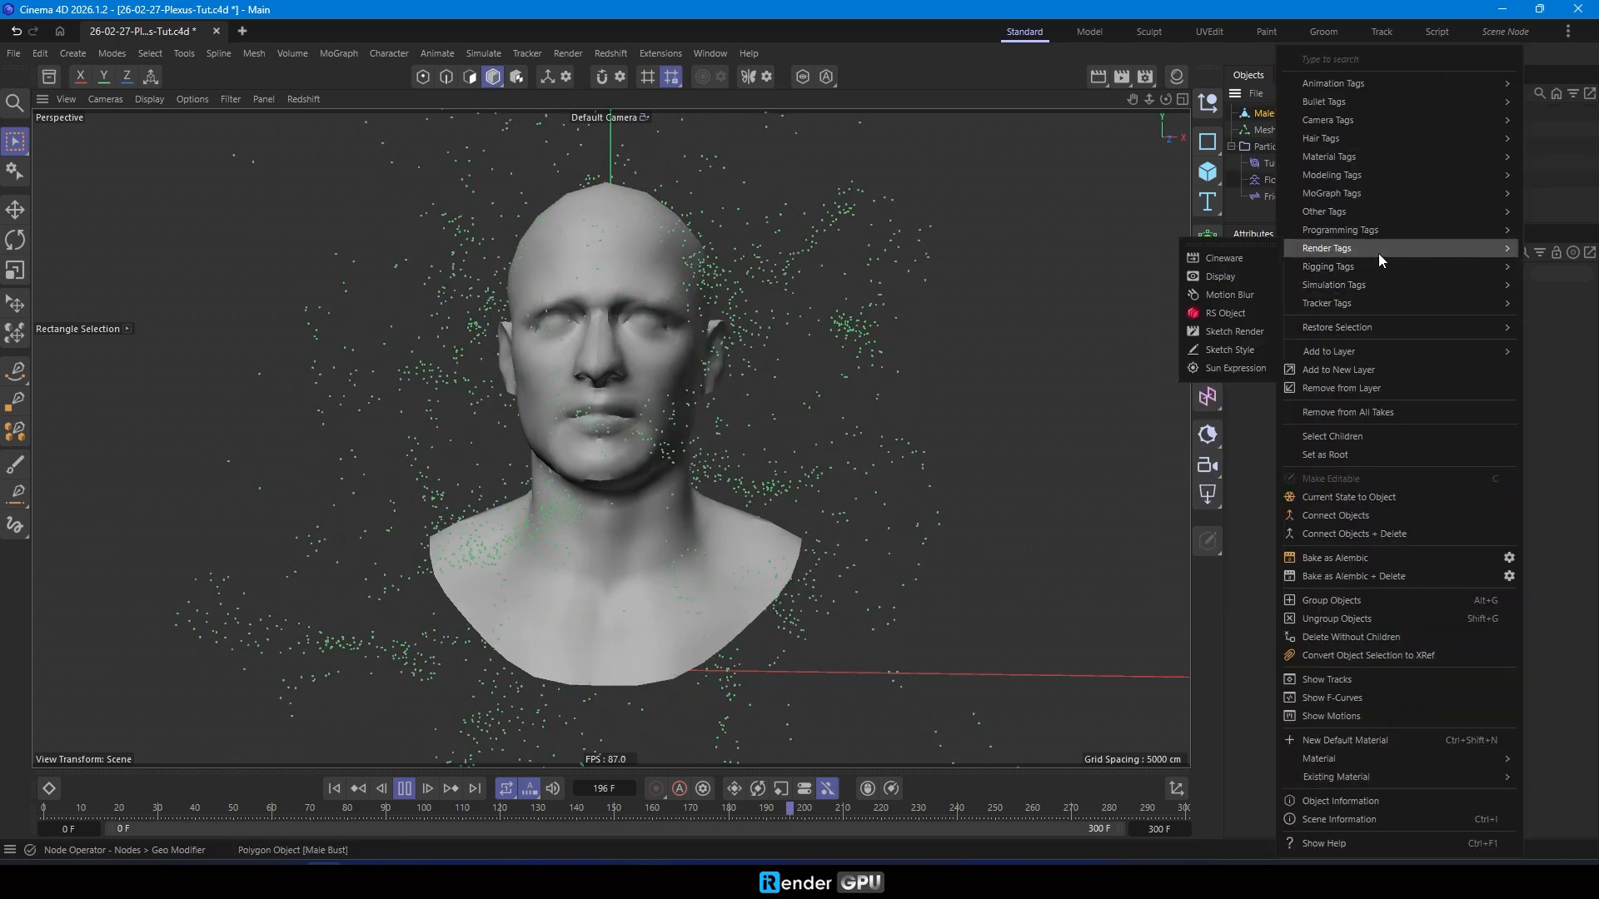
left_click(1221, 276)
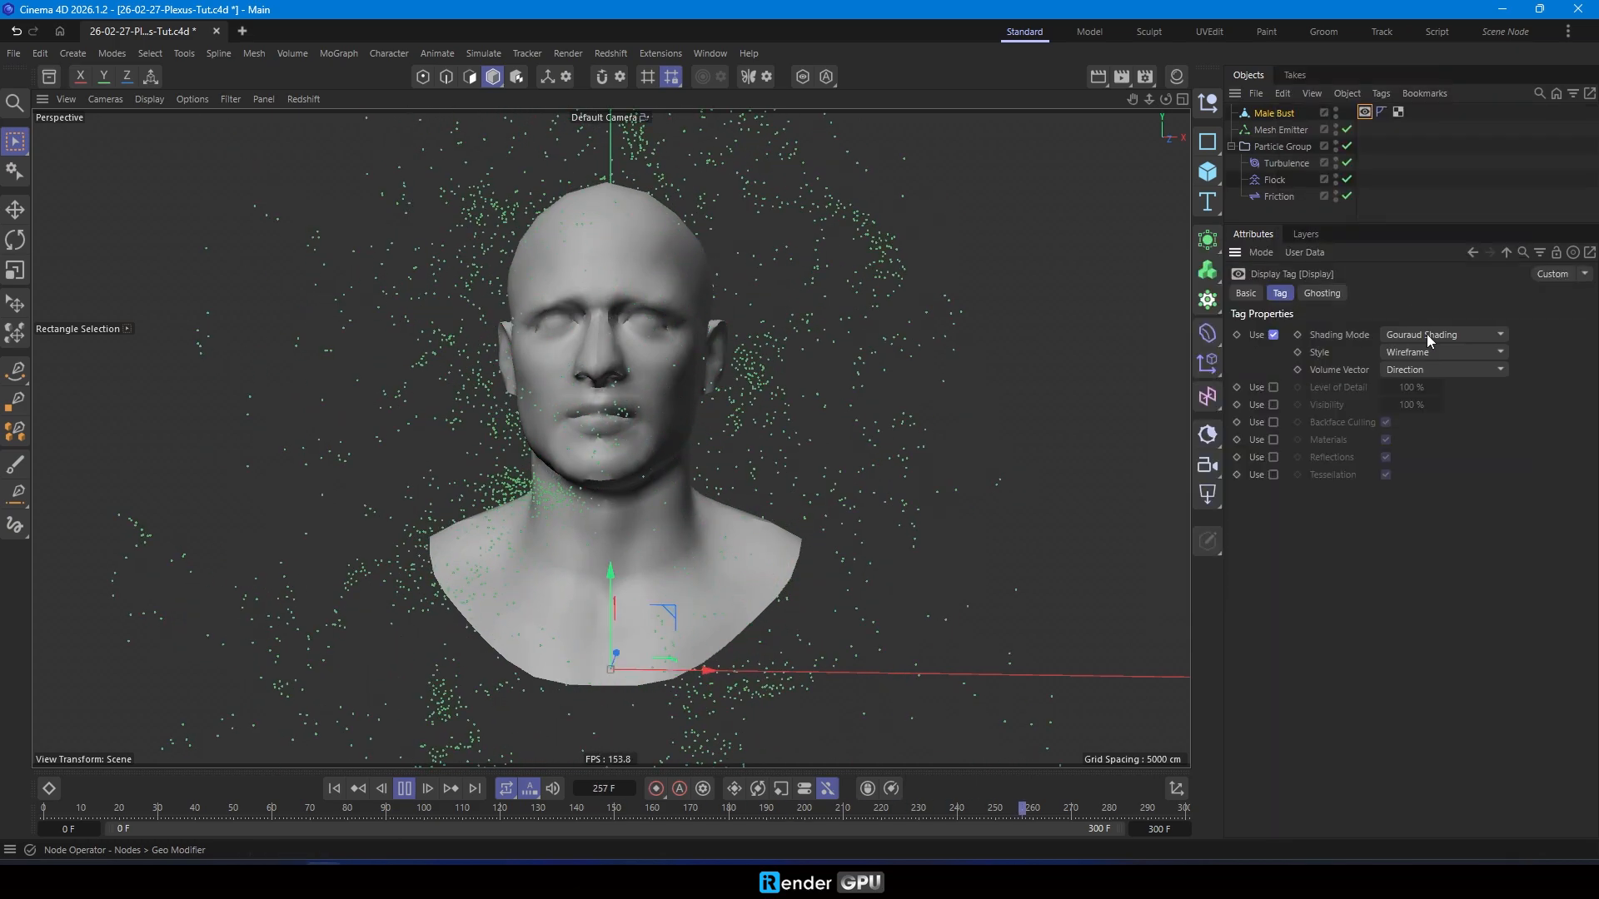
left_click(1426, 333)
left_click(1421, 487)
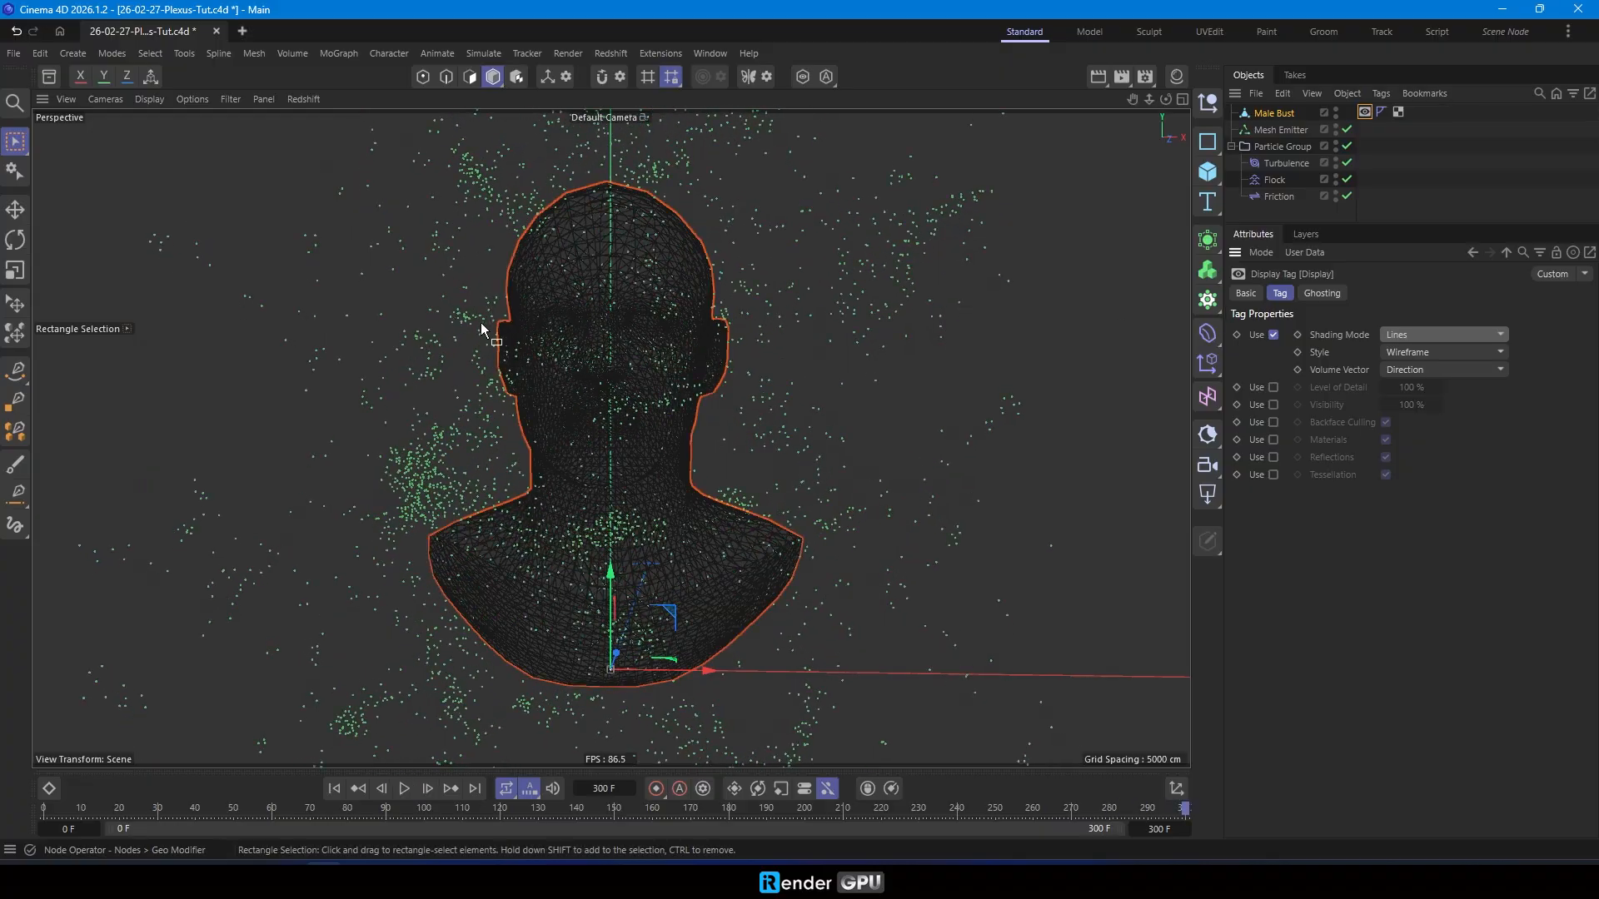
- Replay the simulation from the start to check the particles around the wireframe bust, and rewind
left_click(334, 789)
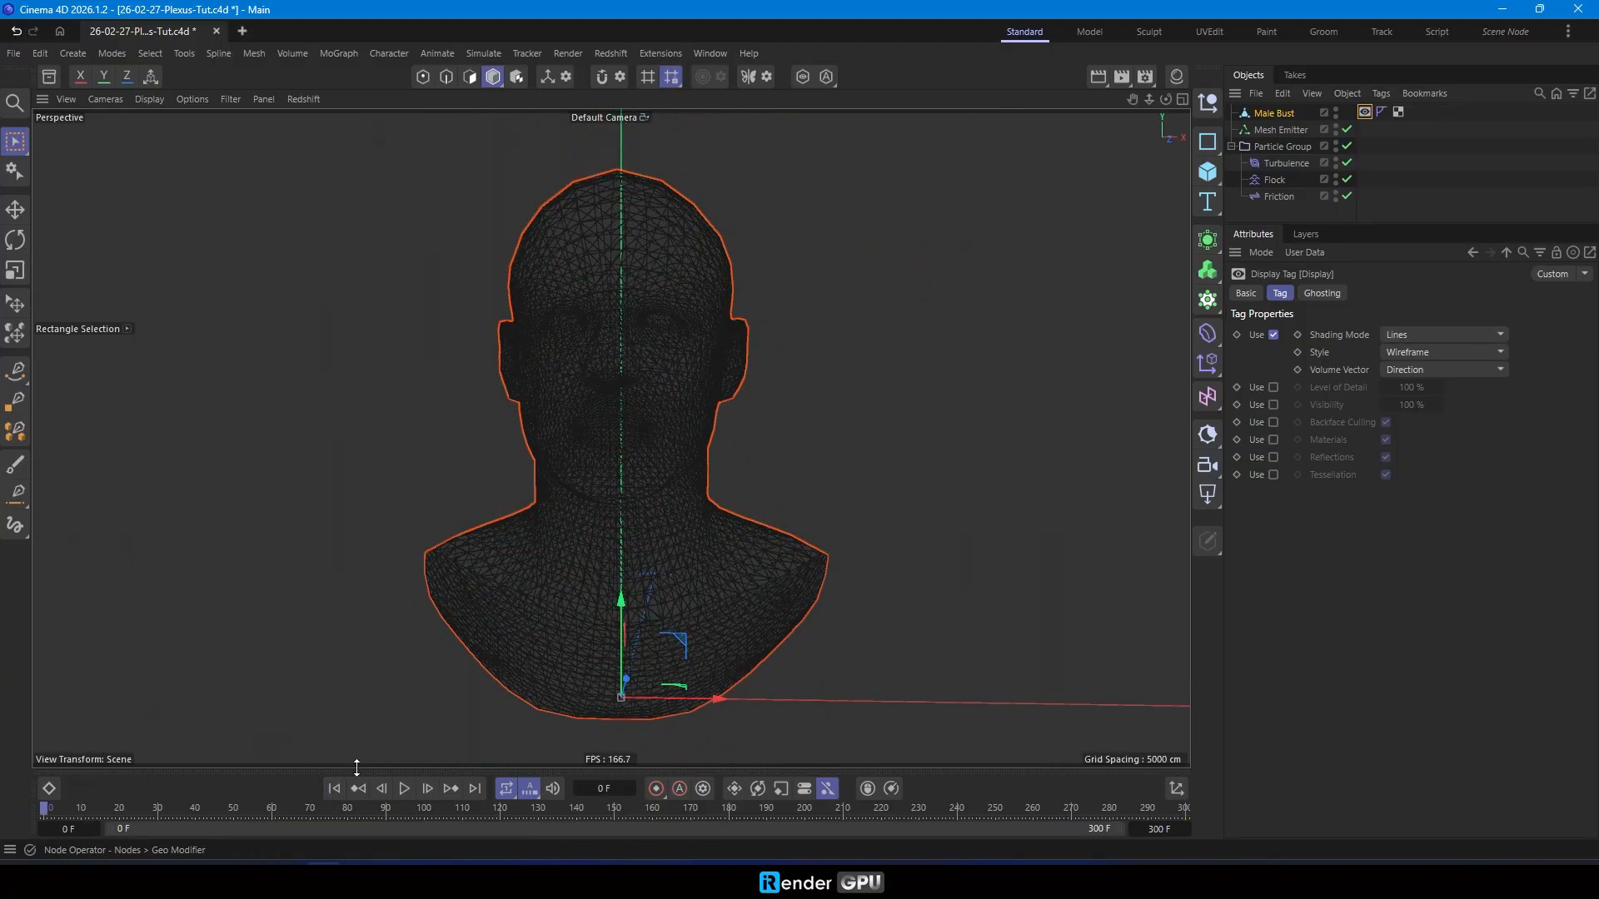
left_click(405, 789)
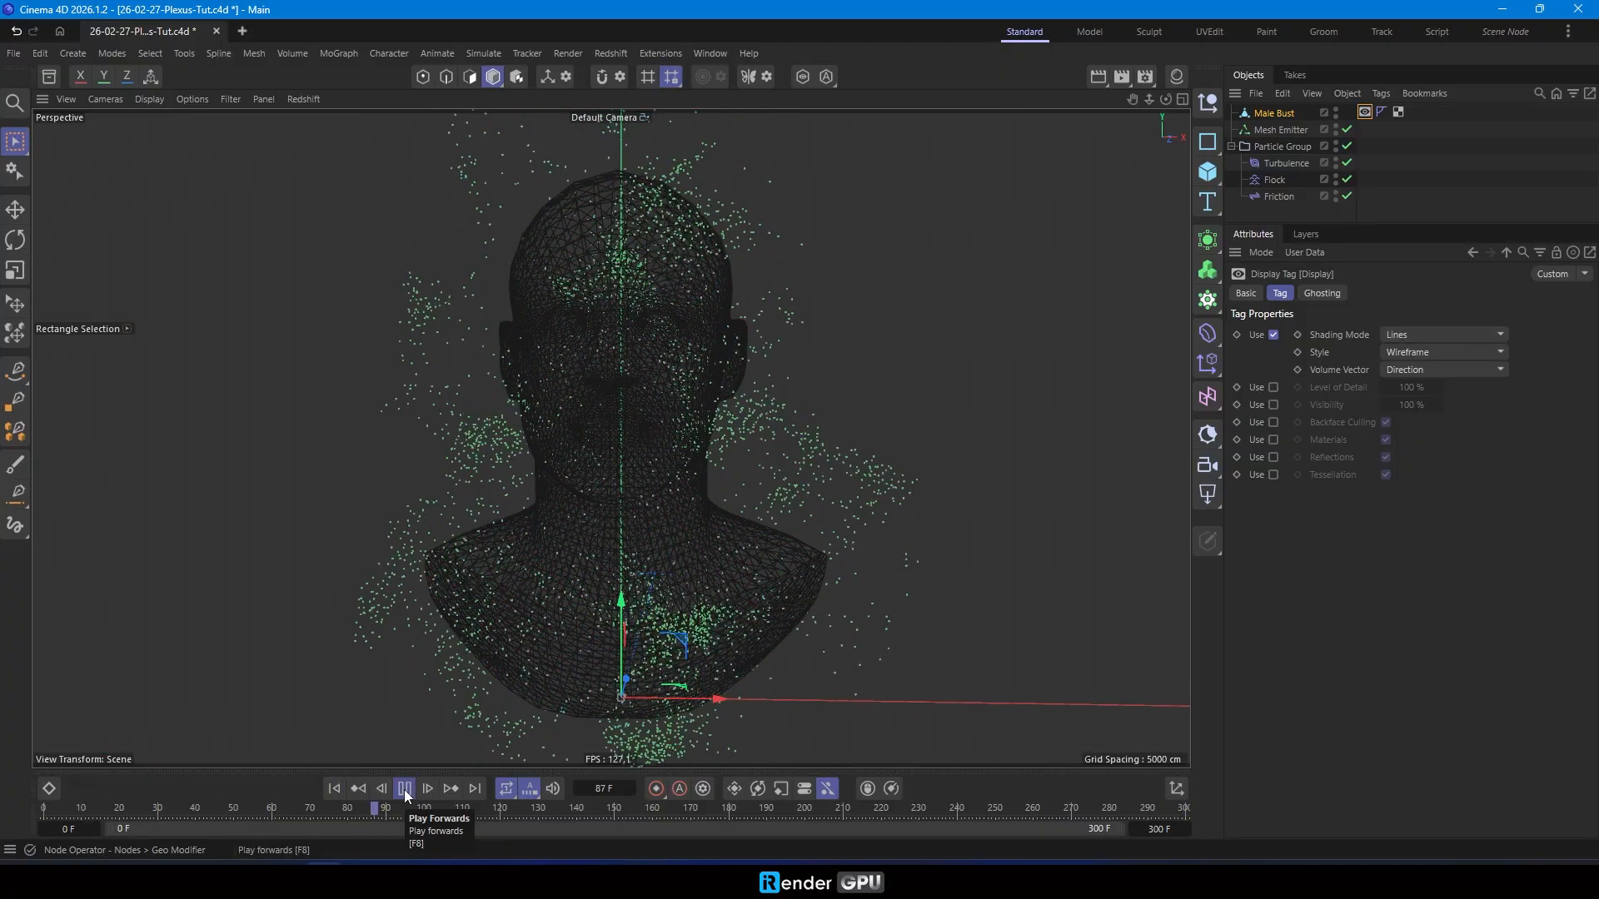
left_click(404, 789)
left_click(334, 789)
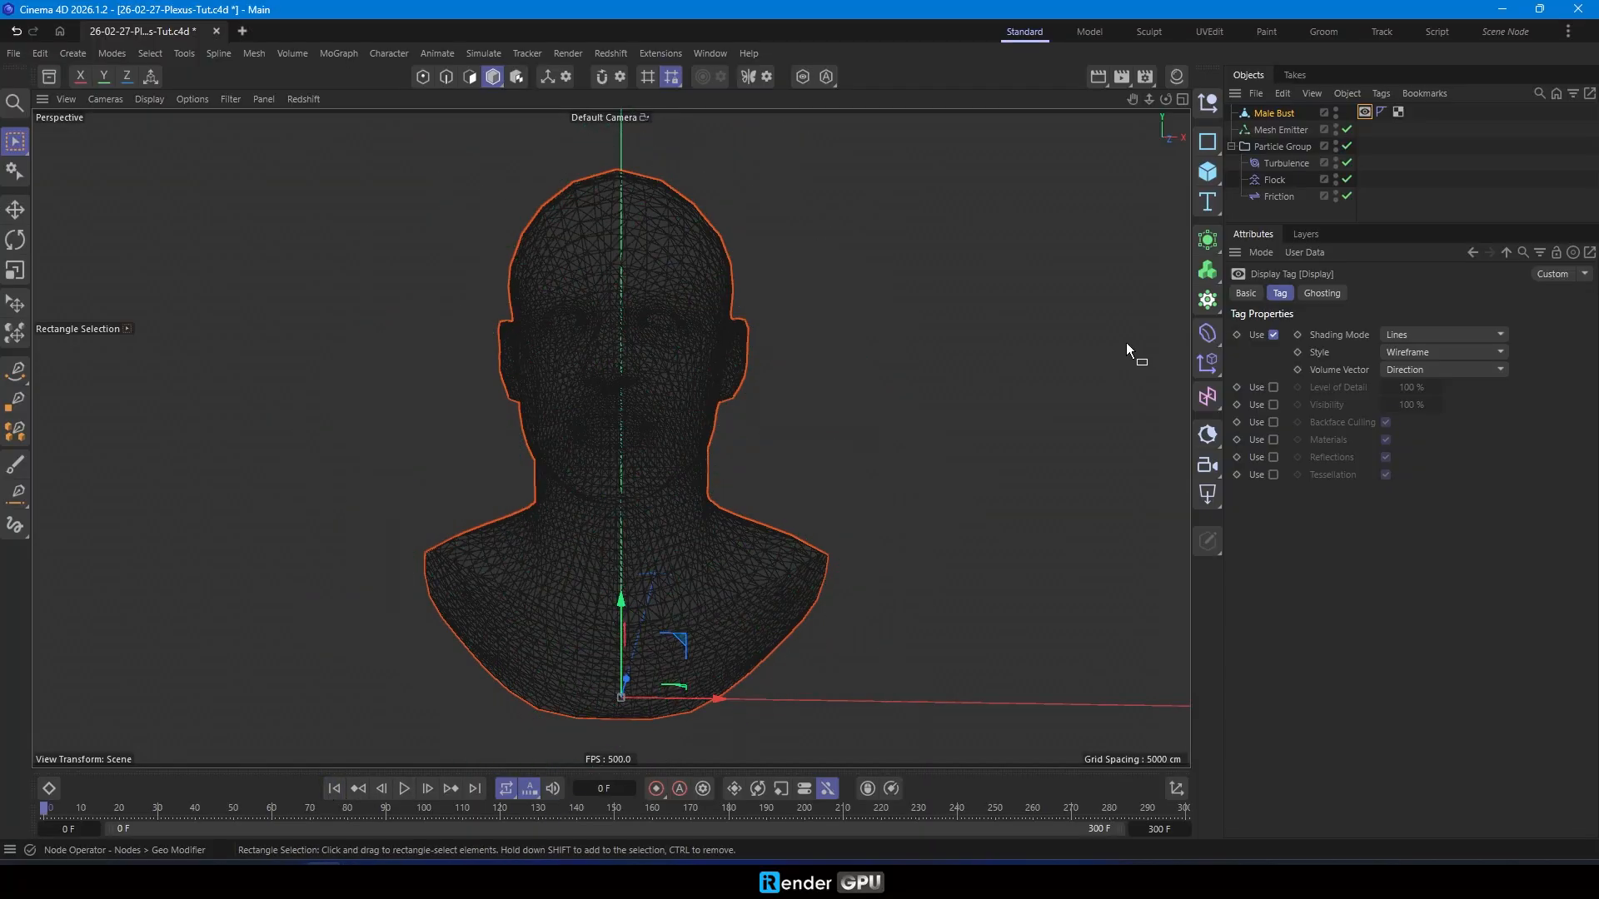
- Add a Field Condition inside the Particle Group, above the Turbulence force
left_click(502, 53)
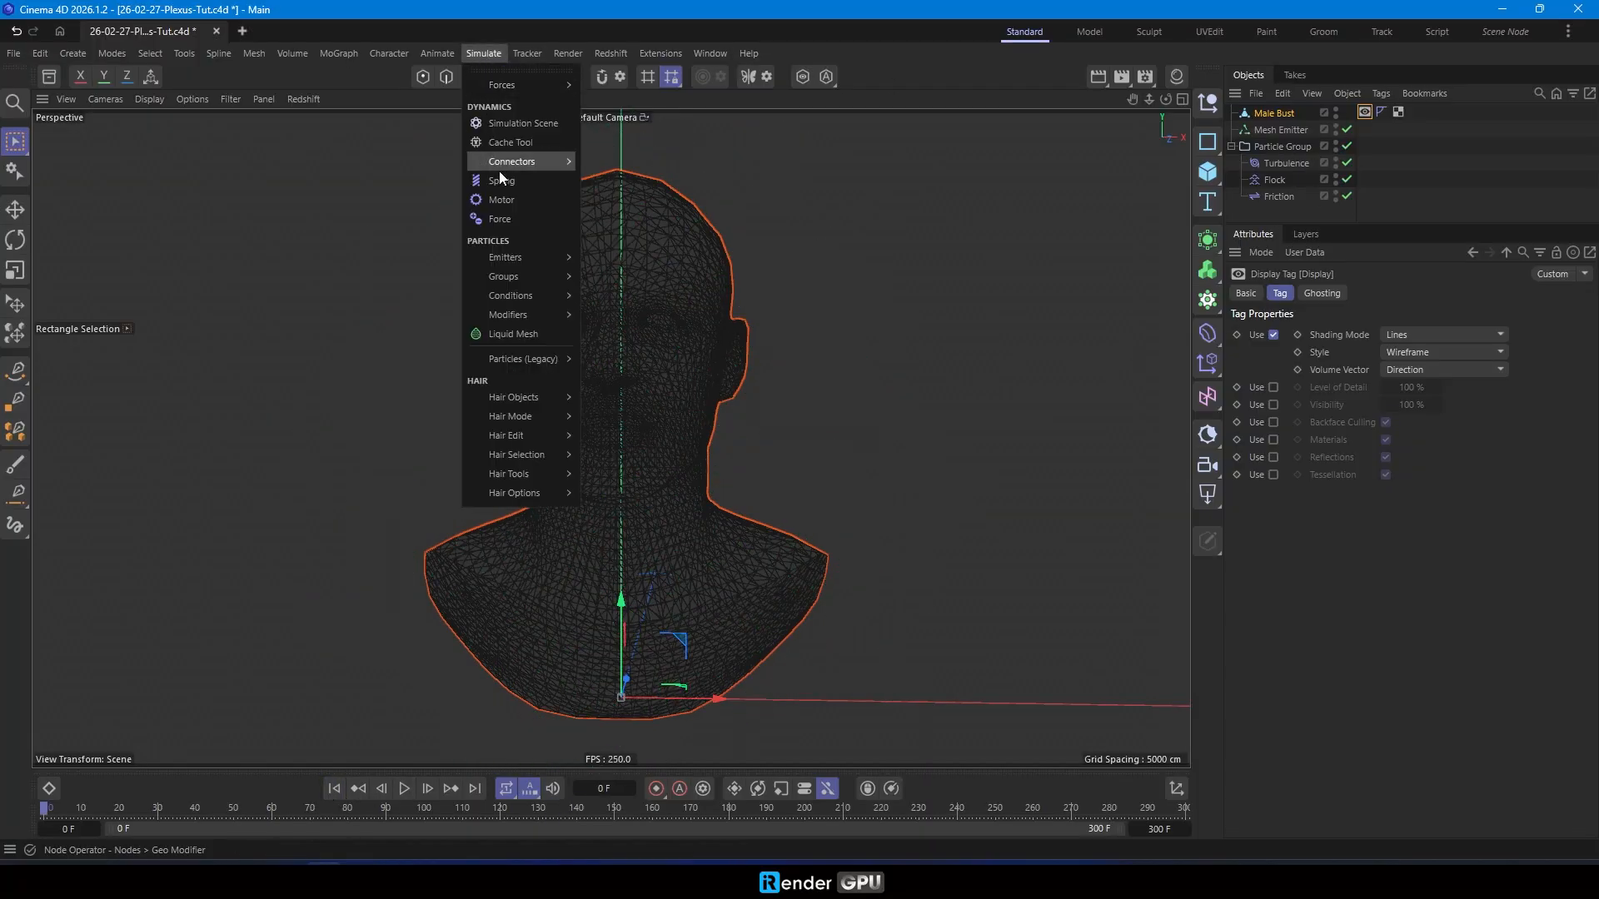
mouse_move(536, 301)
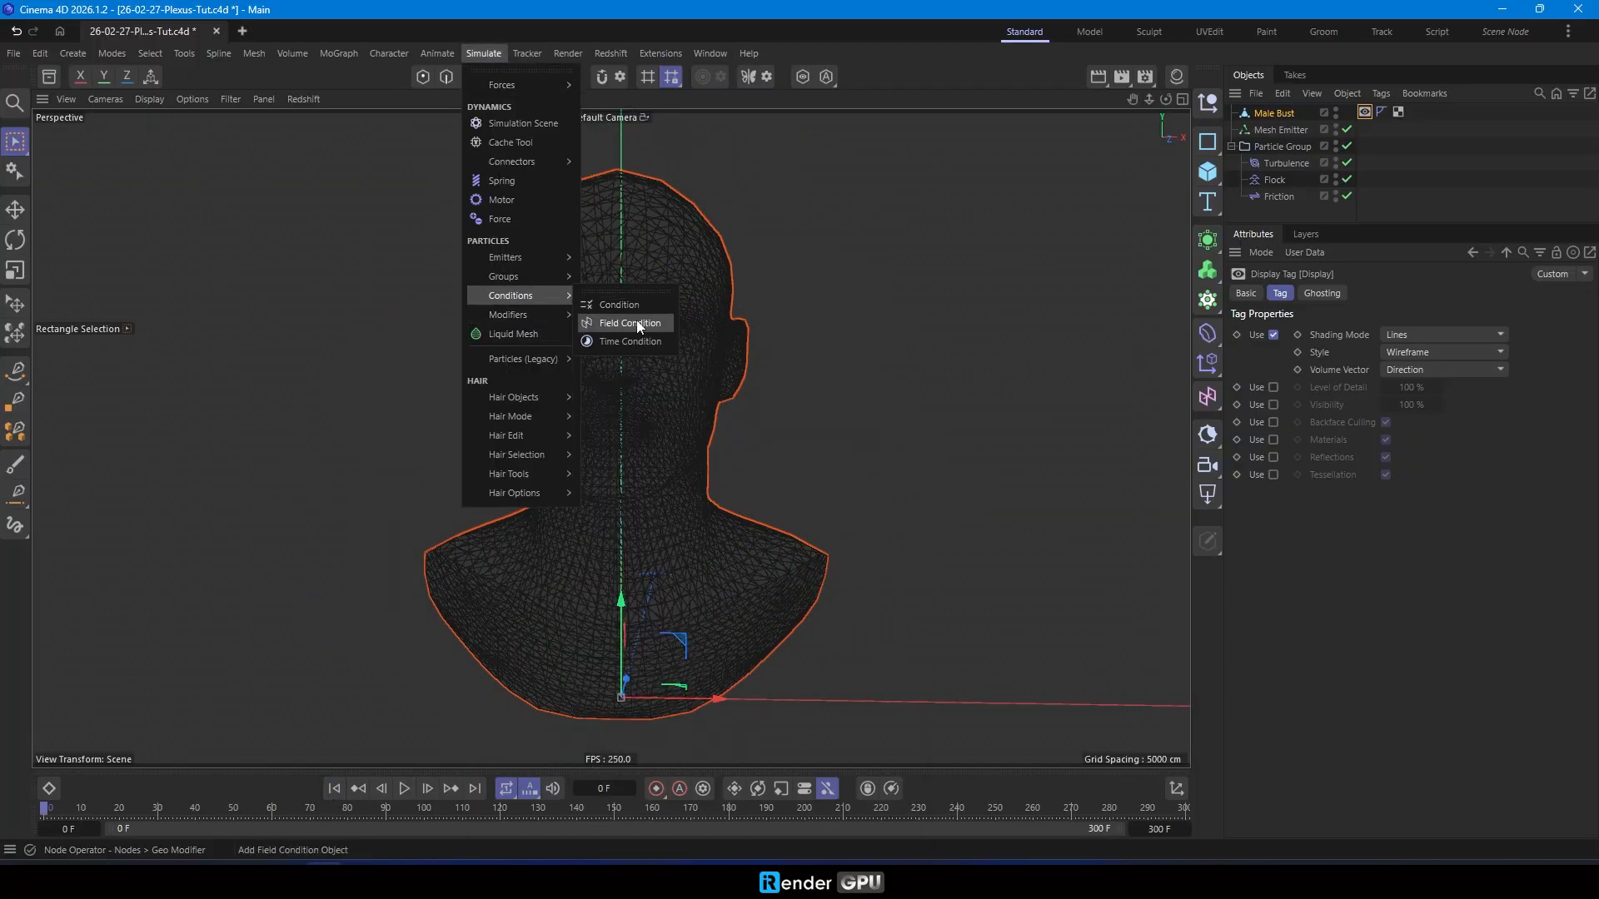
left_click(637, 323)
left_click_drag(1306, 118, 1306, 168)
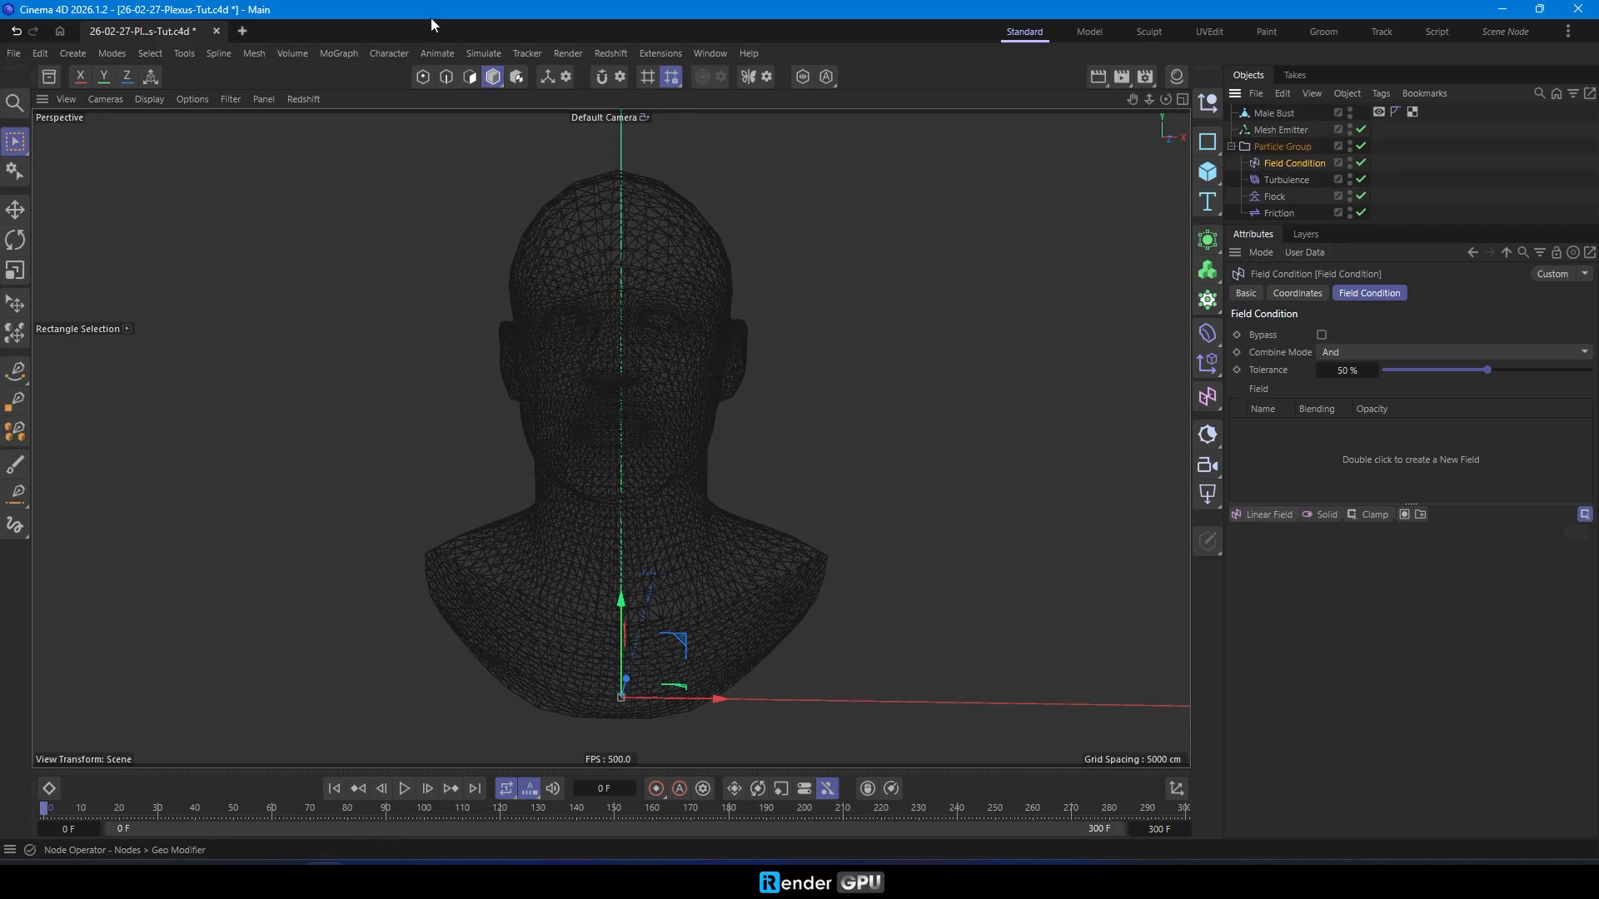
- Add a Surface Attract modifier as a child of the Field Condition
left_click(483, 52)
mouse_move(546, 313)
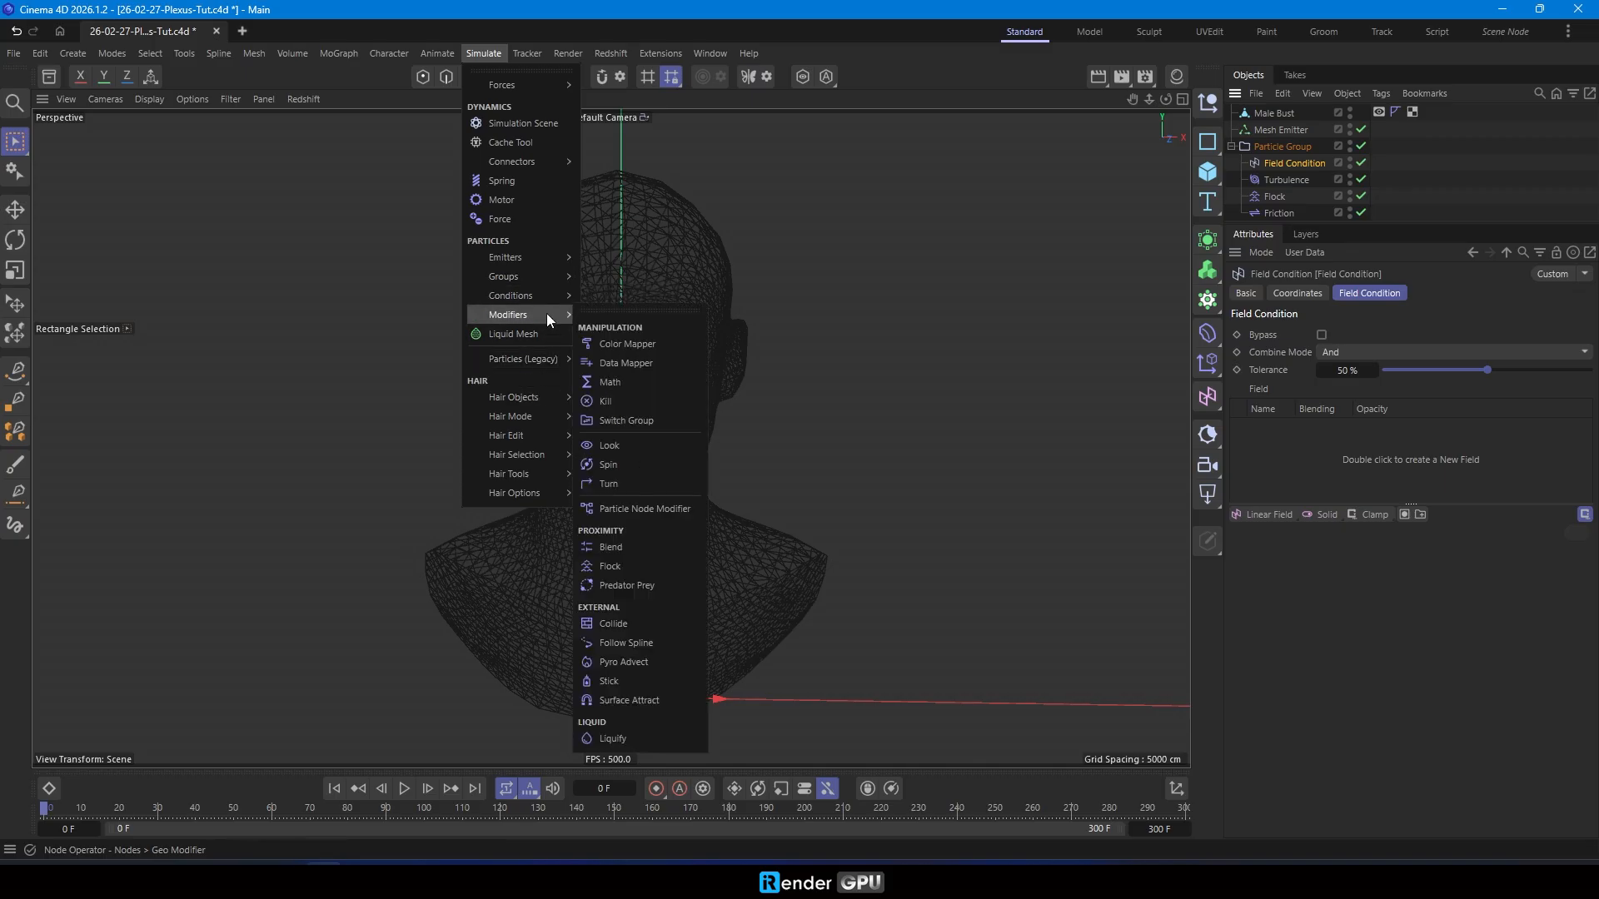
left_click(641, 702)
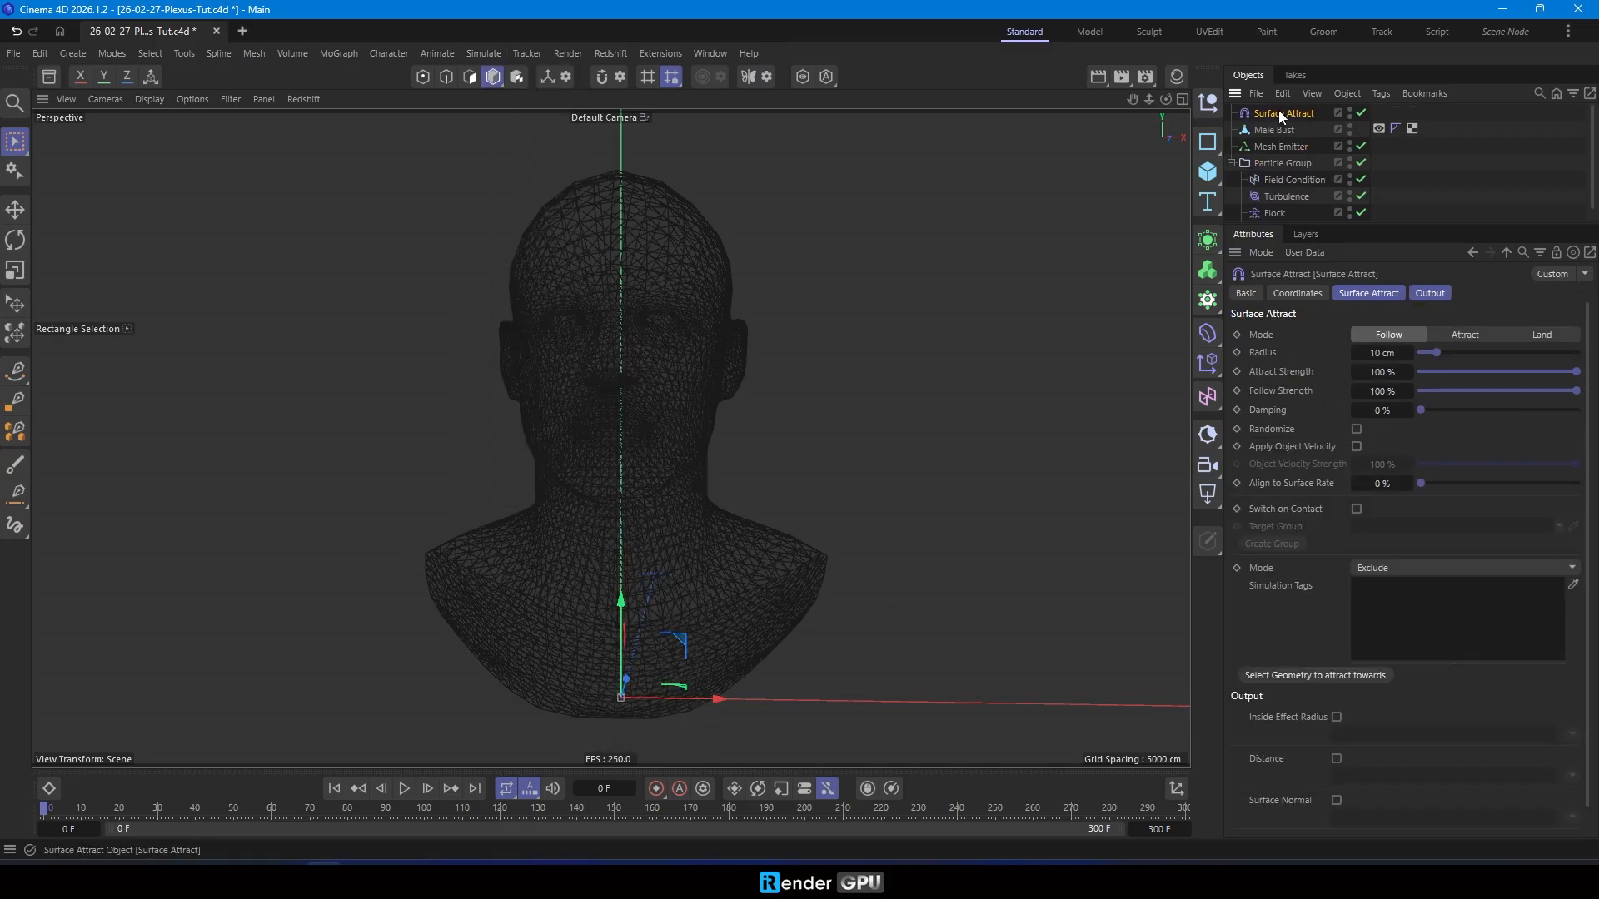
left_click_drag(1302, 177, 1304, 177)
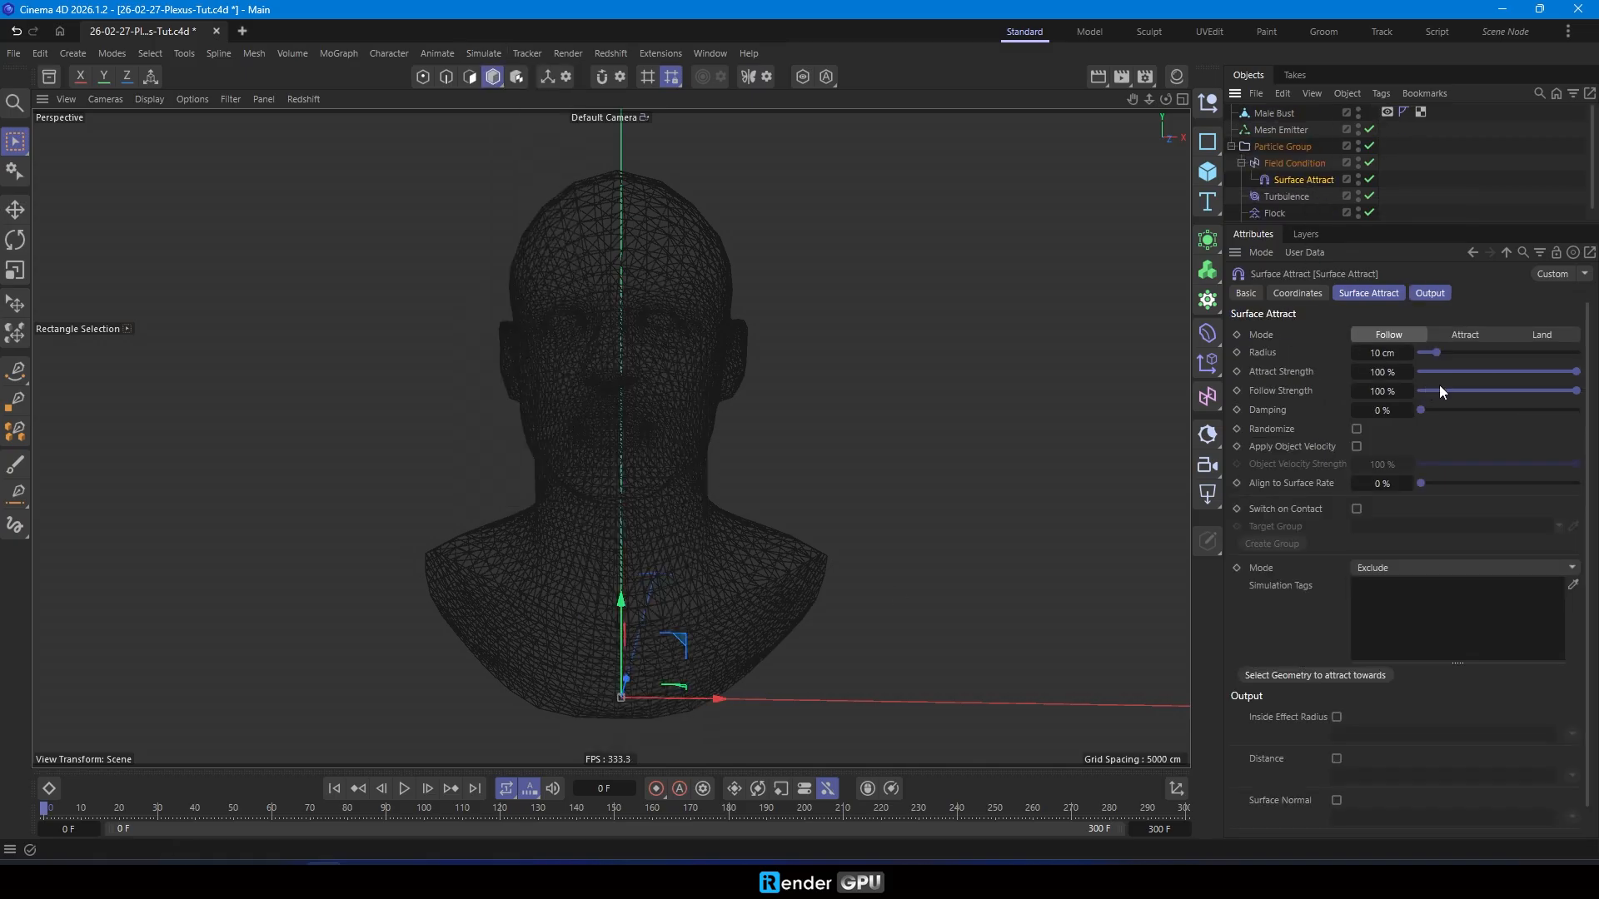
- Set Surface Attract to Attract mode with a 50 cm radius and 2% damping, and enable Randomize and Apply Object Velocity
left_click(1467, 336)
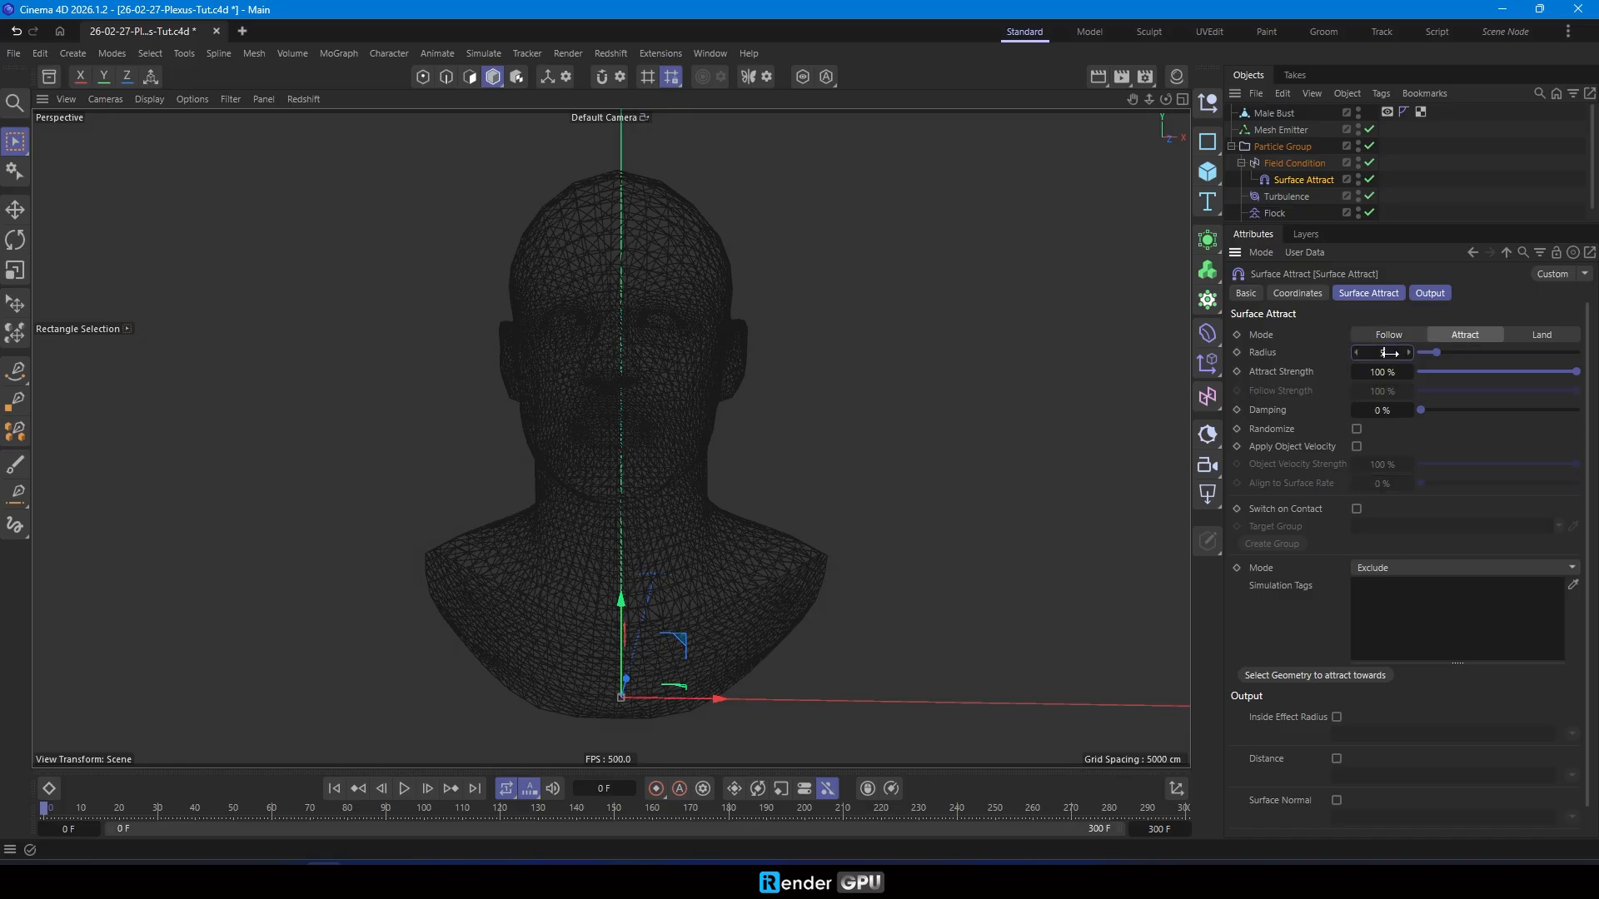
left_click(1382, 410)
type("2")
left_click(1357, 430)
left_click(1356, 446)
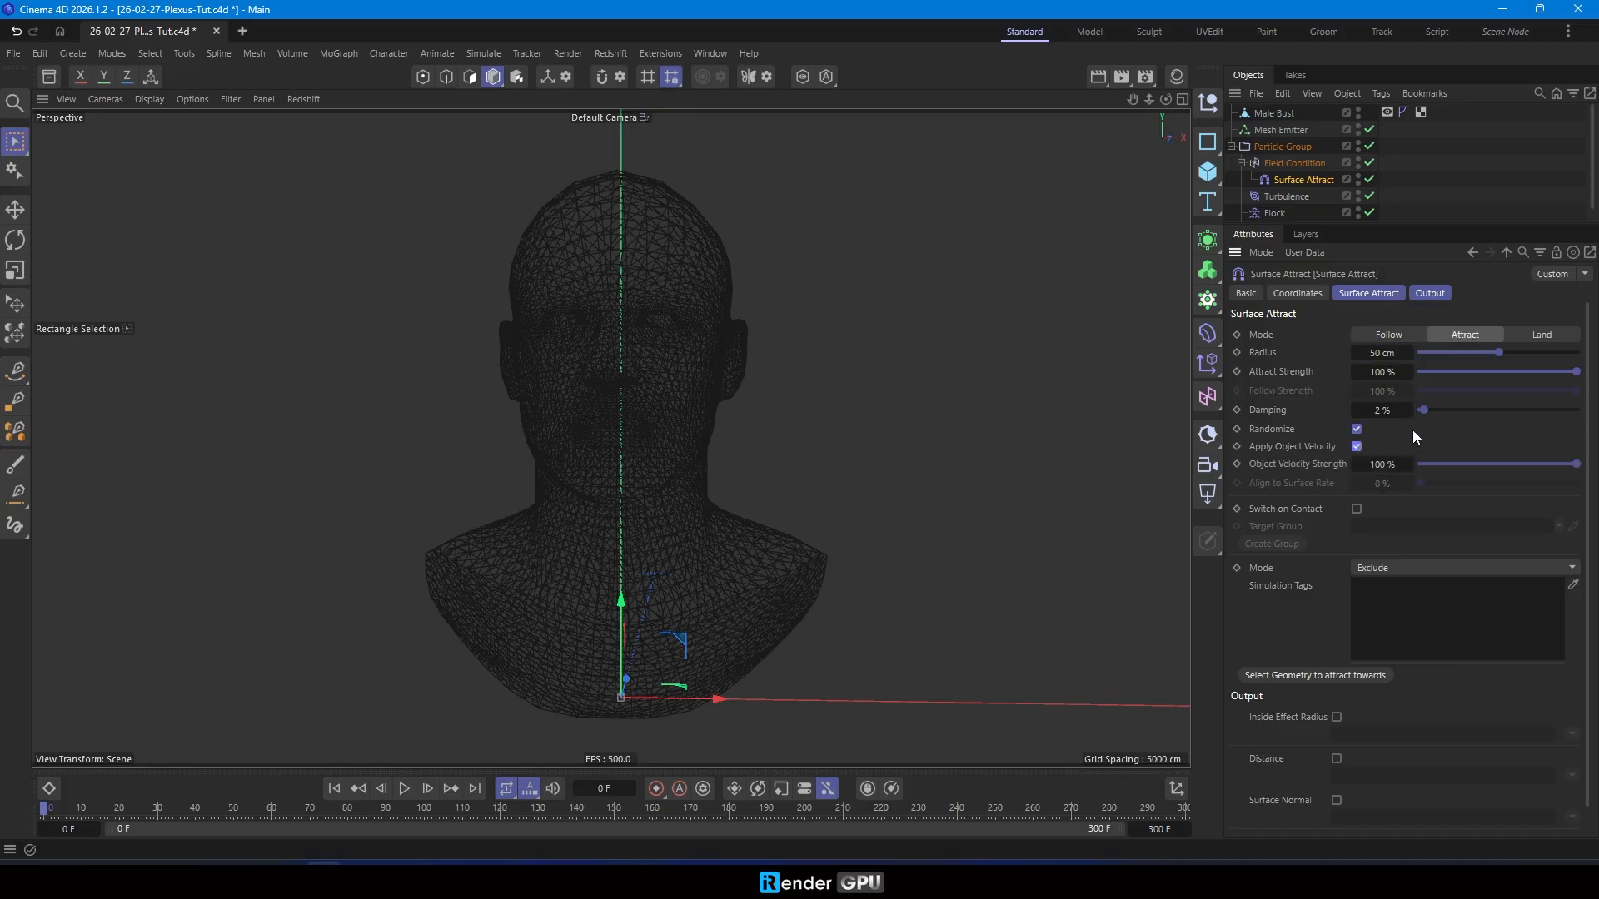
- Add a Collider simulation tag to the Male Bust and review the Surface Attract settings
left_click(1265, 112)
right_click(1266, 112)
mouse_move(1421, 212)
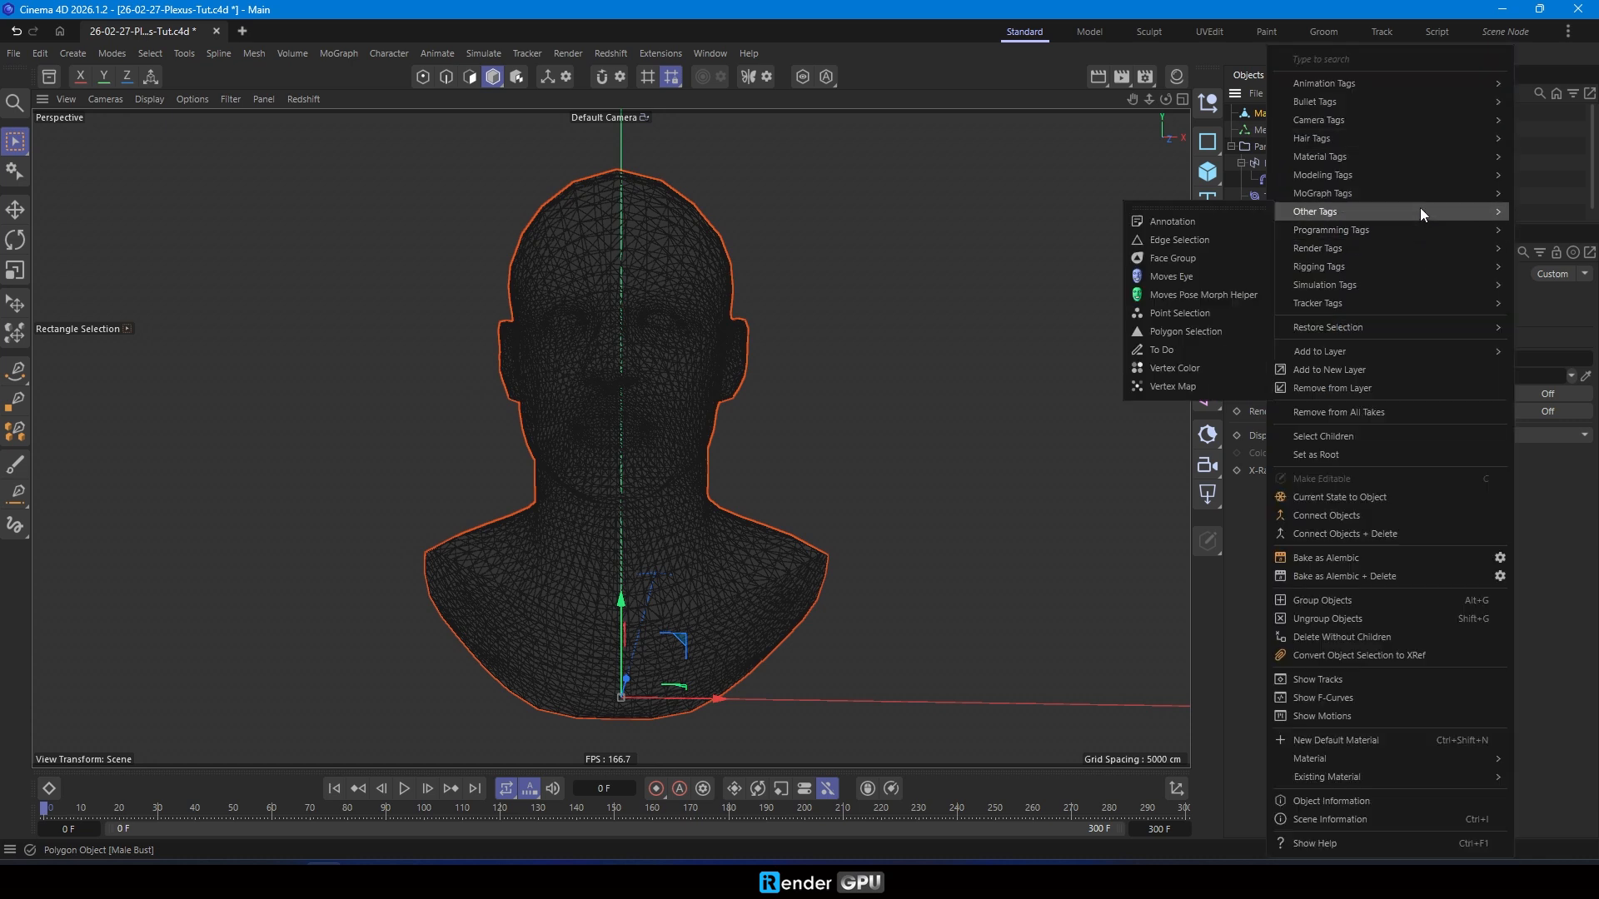
mouse_move(1396, 284)
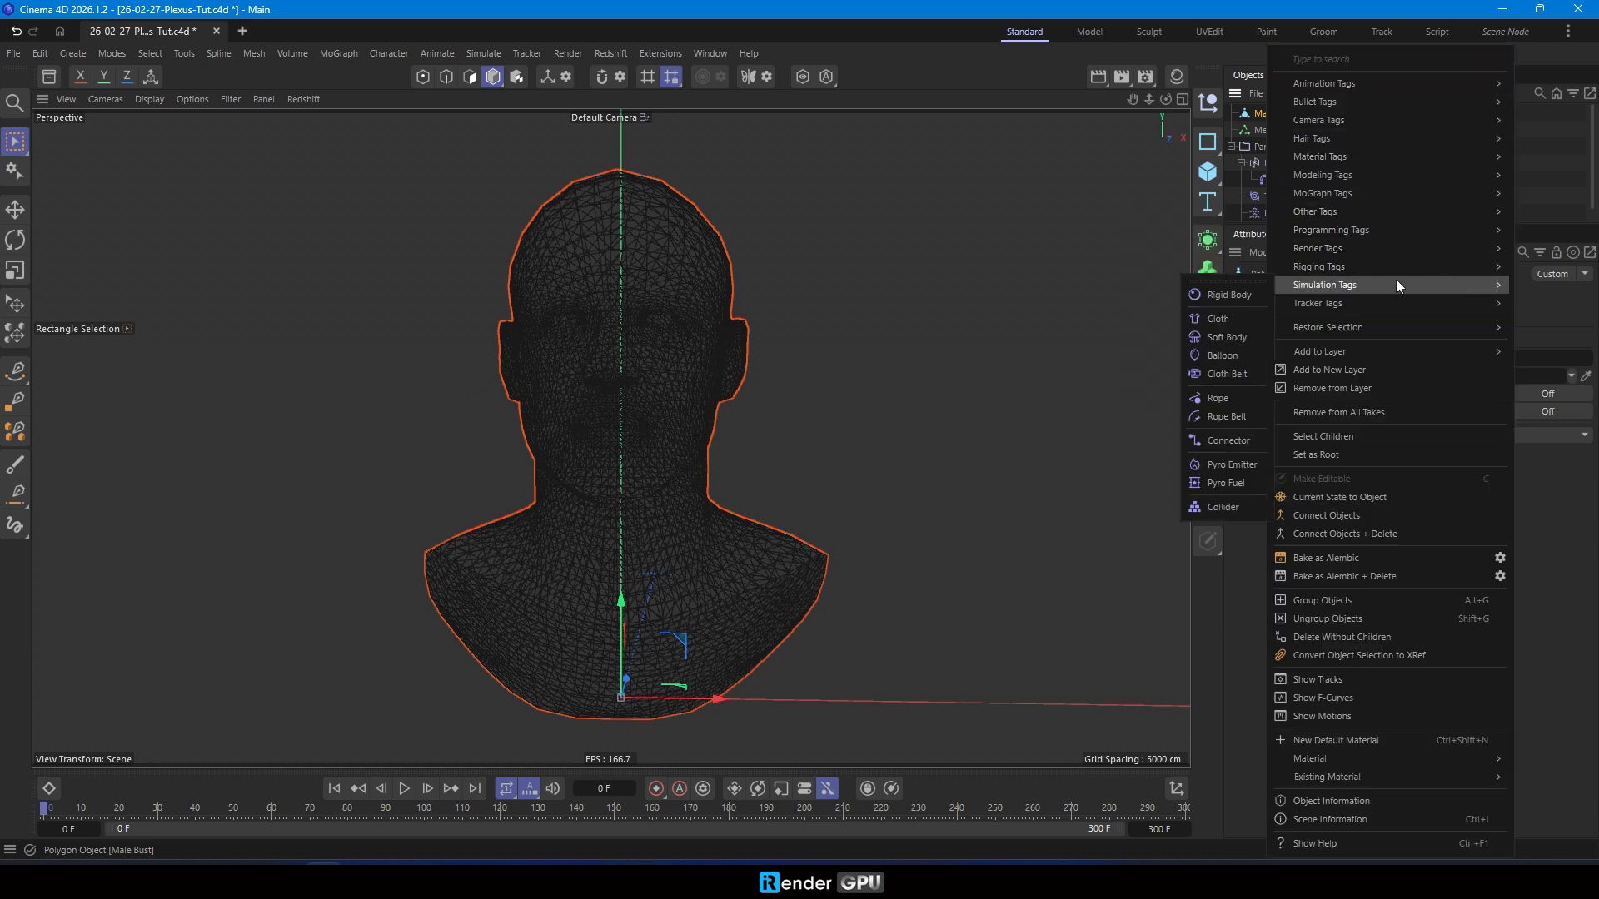
left_click(1223, 508)
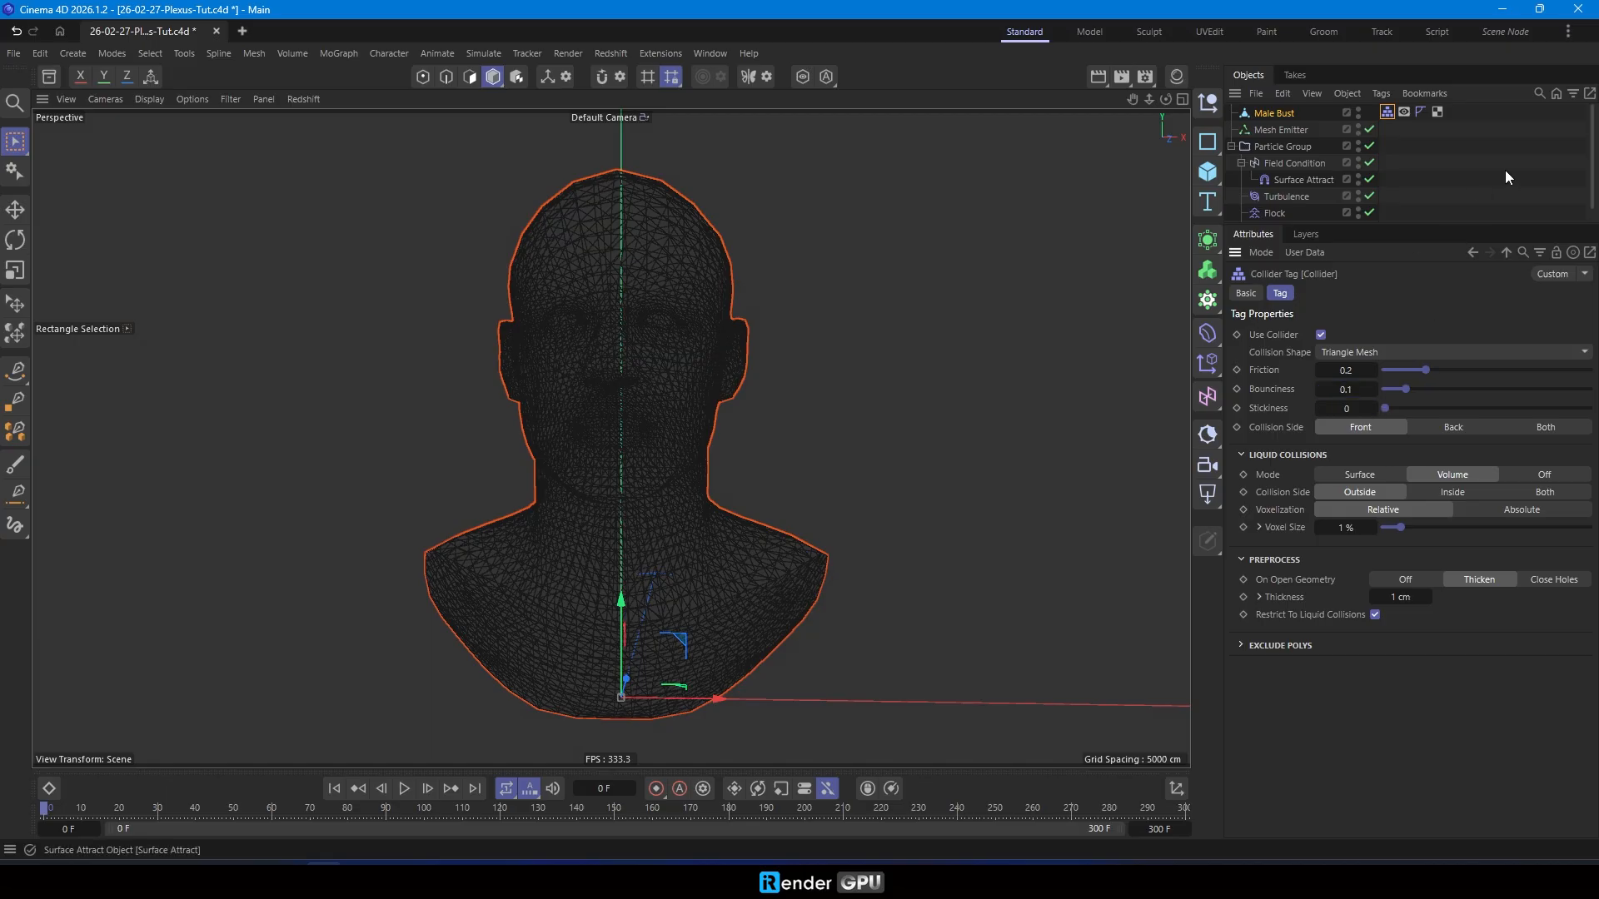
left_click(1301, 180)
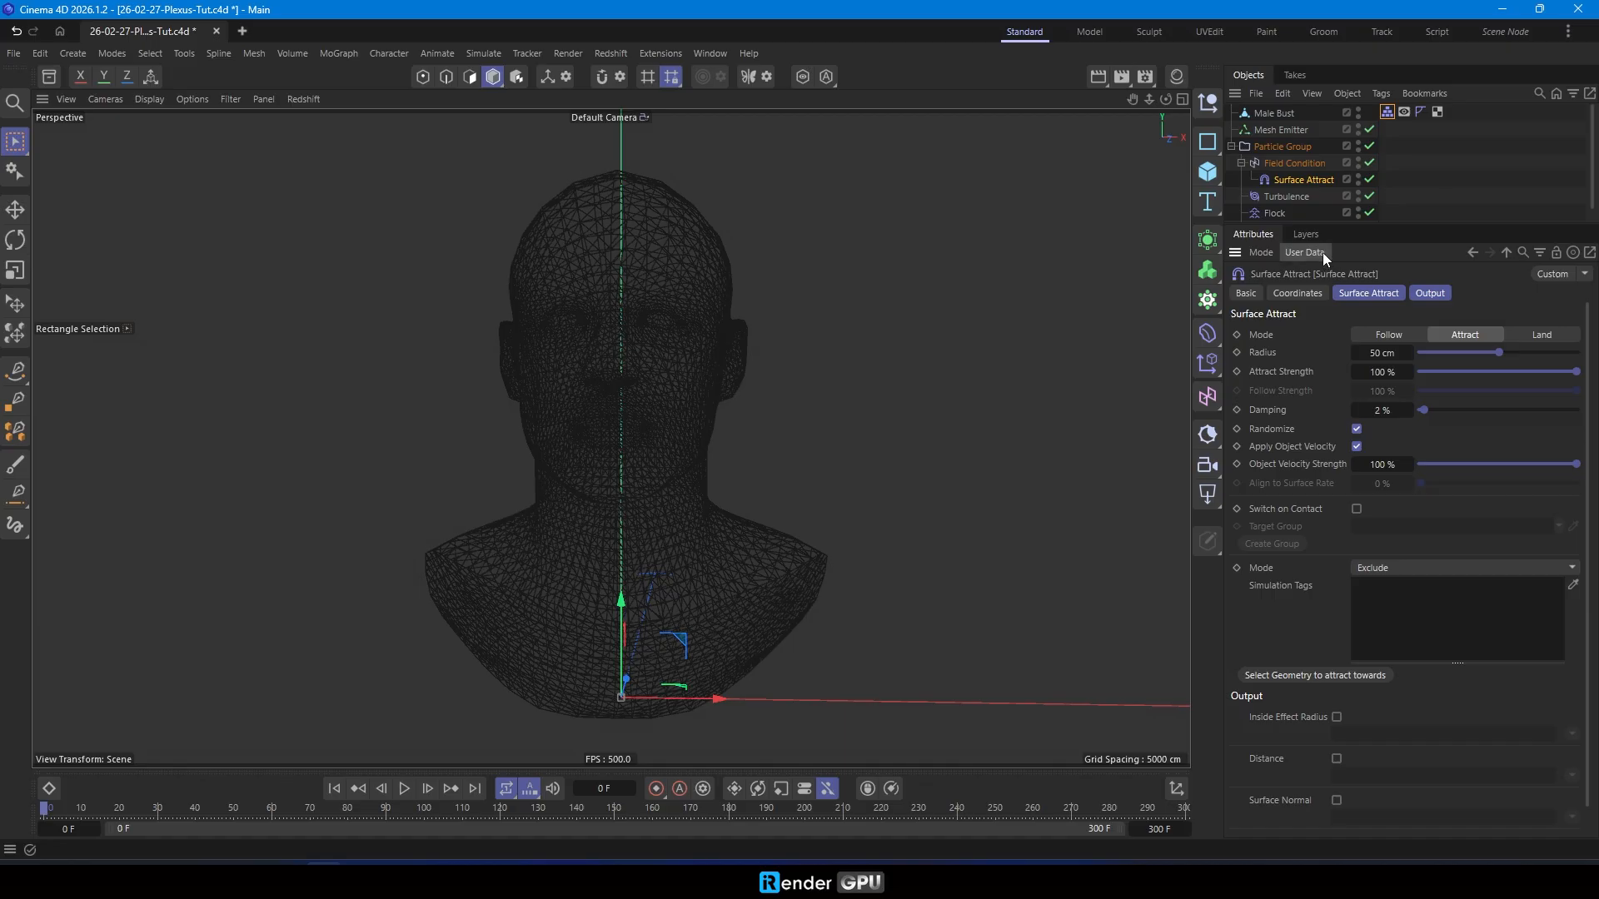
left_click(1416, 203)
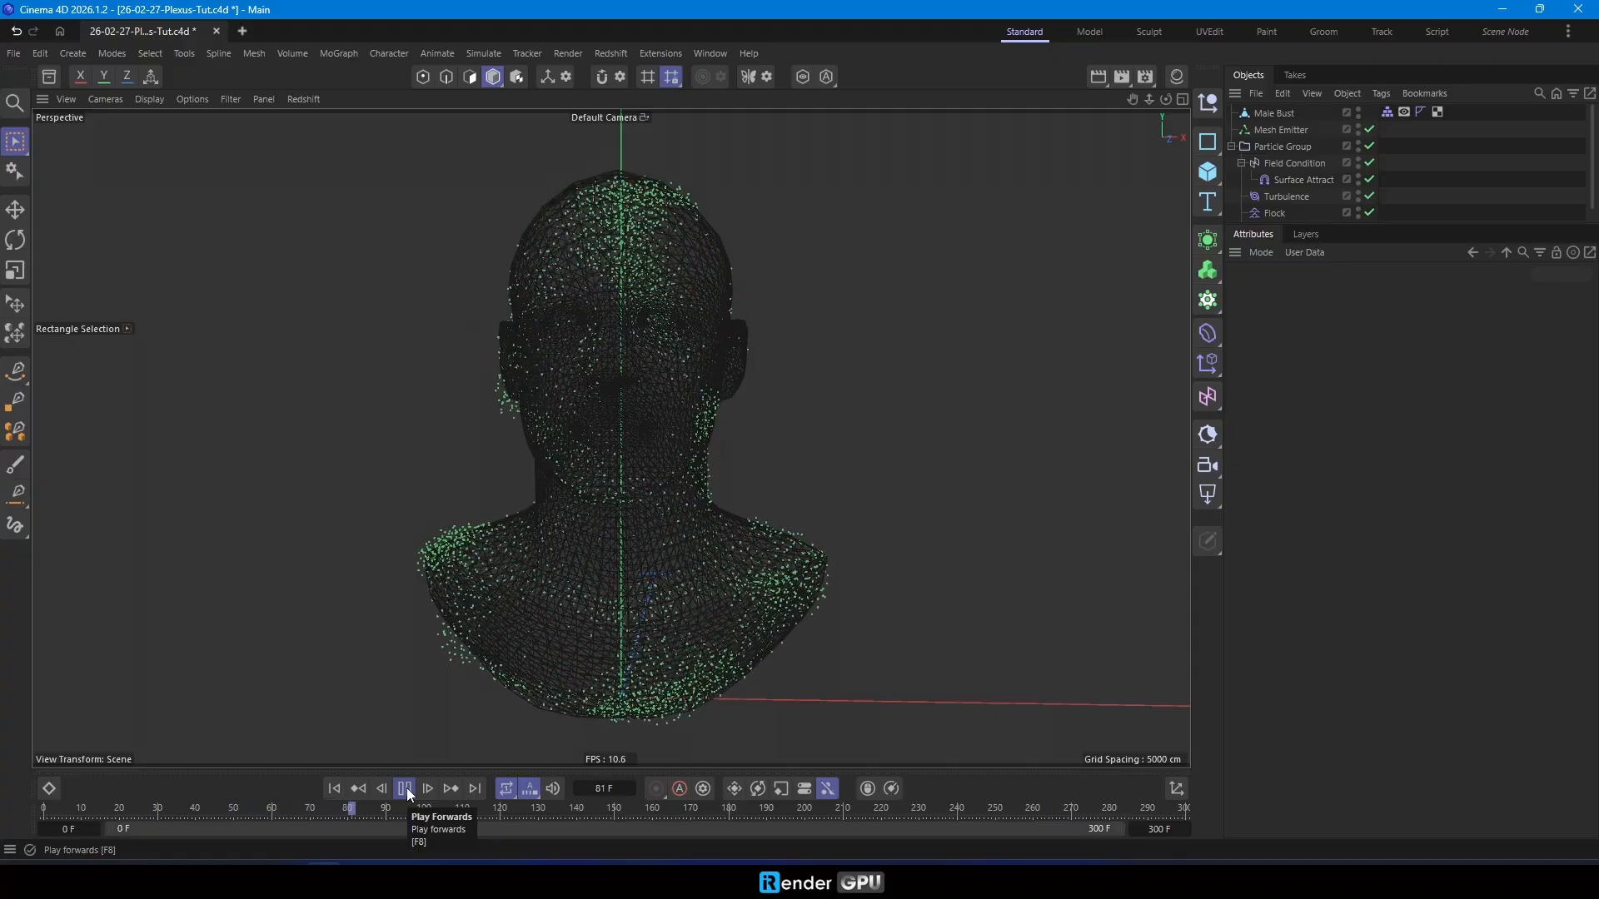
- Stop playback, rewind, and add a Linear Field to the Field Condition with -Y direction and 35 cm length
left_click(405, 789)
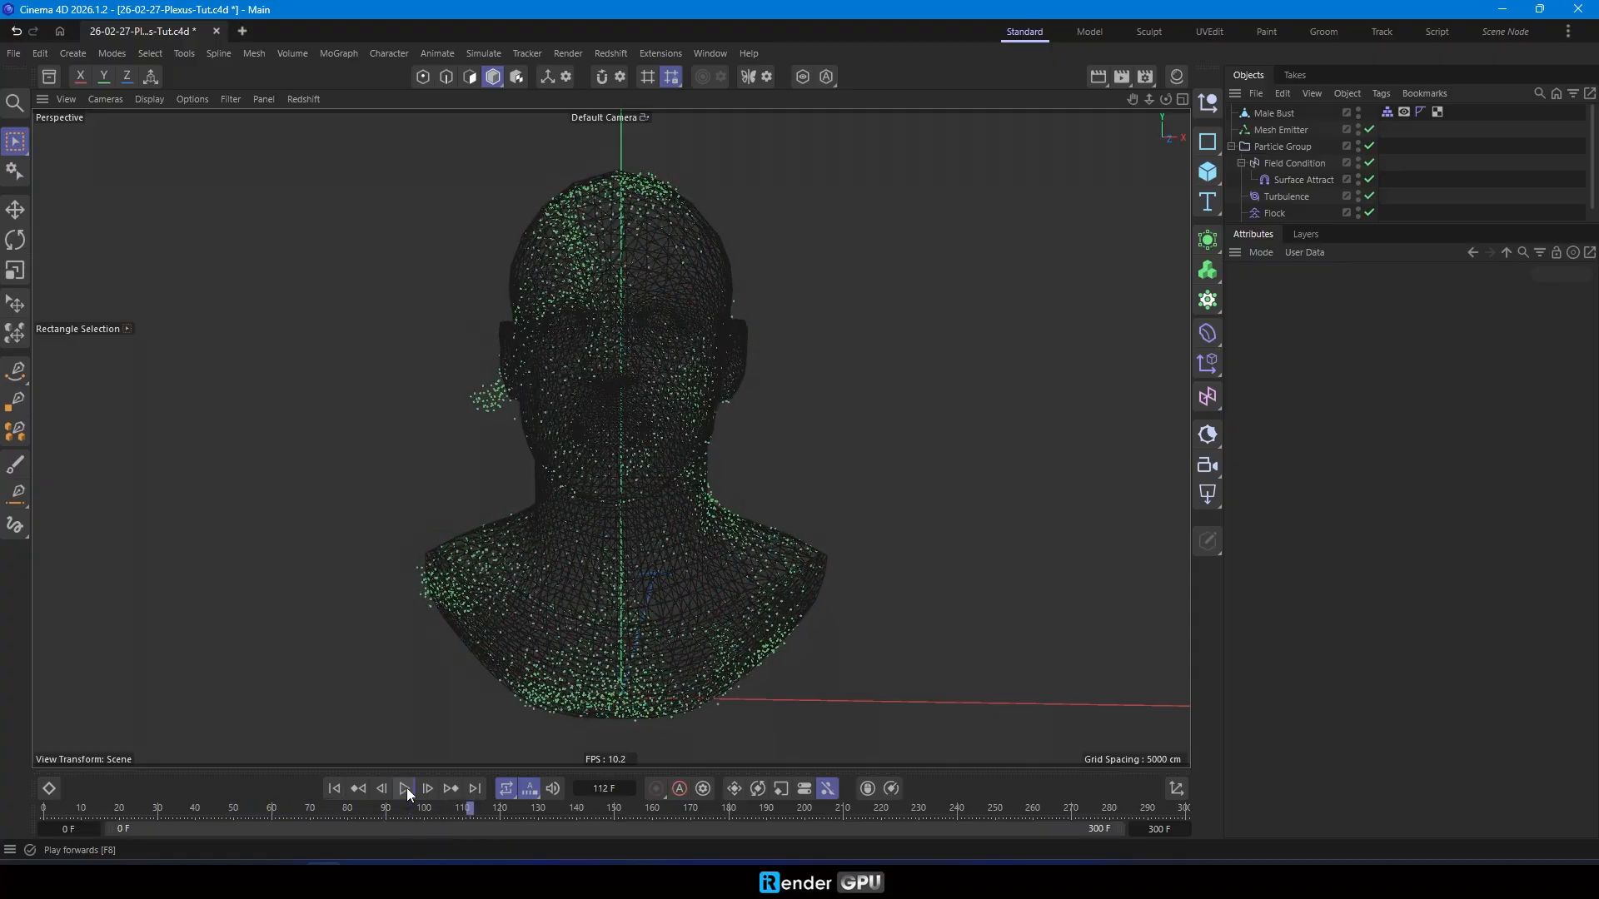
left_click(331, 791)
left_click(1266, 165)
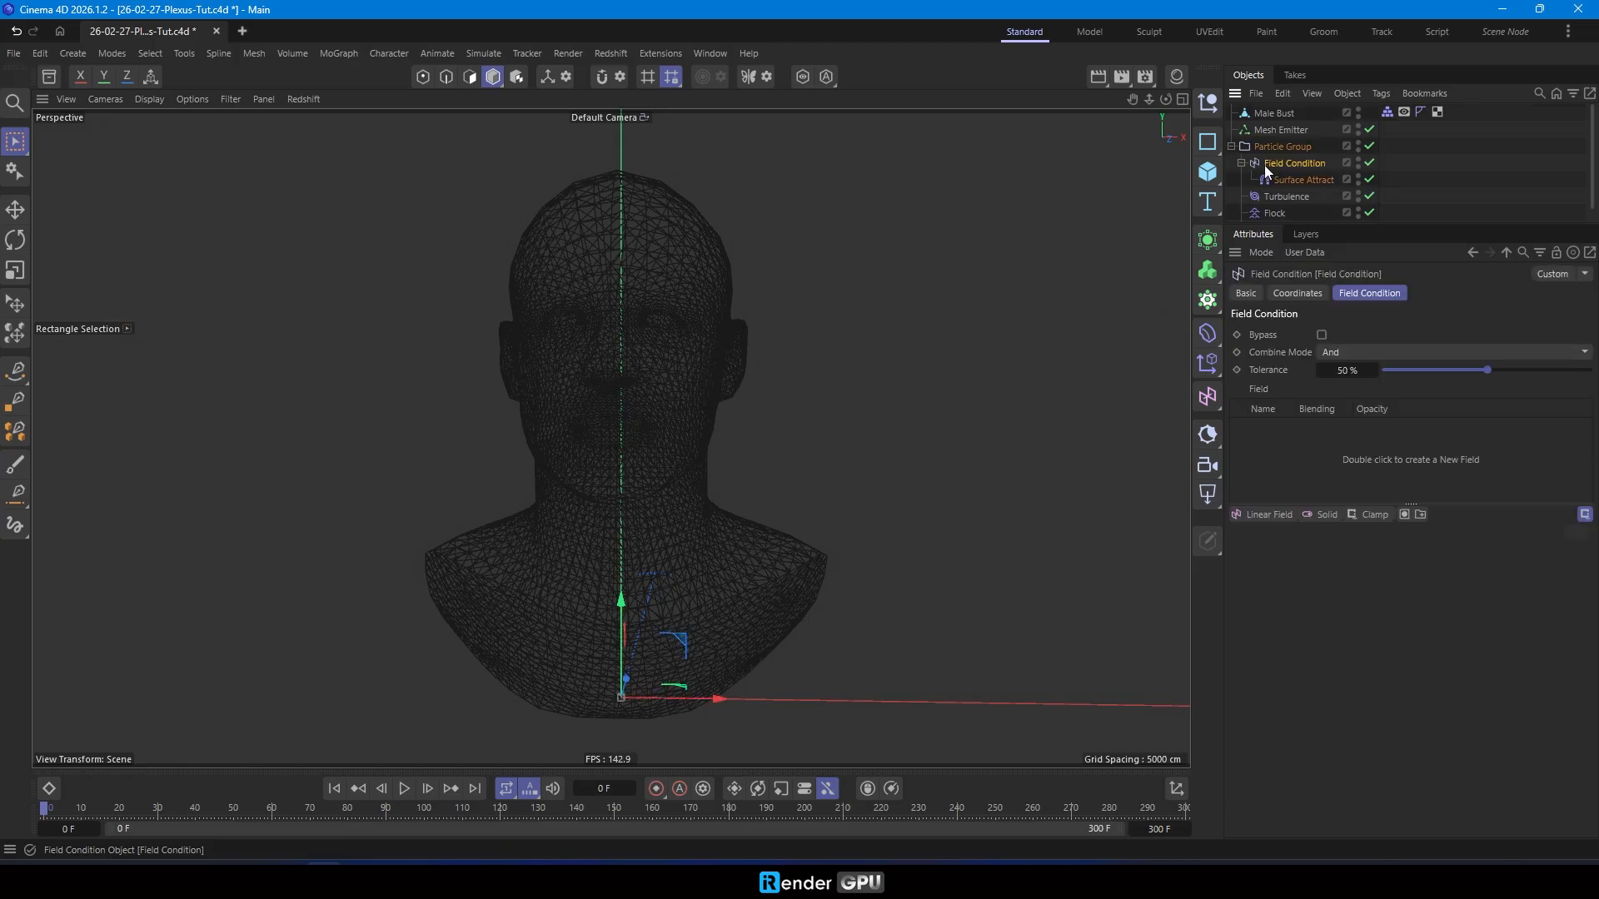
left_click(1280, 515)
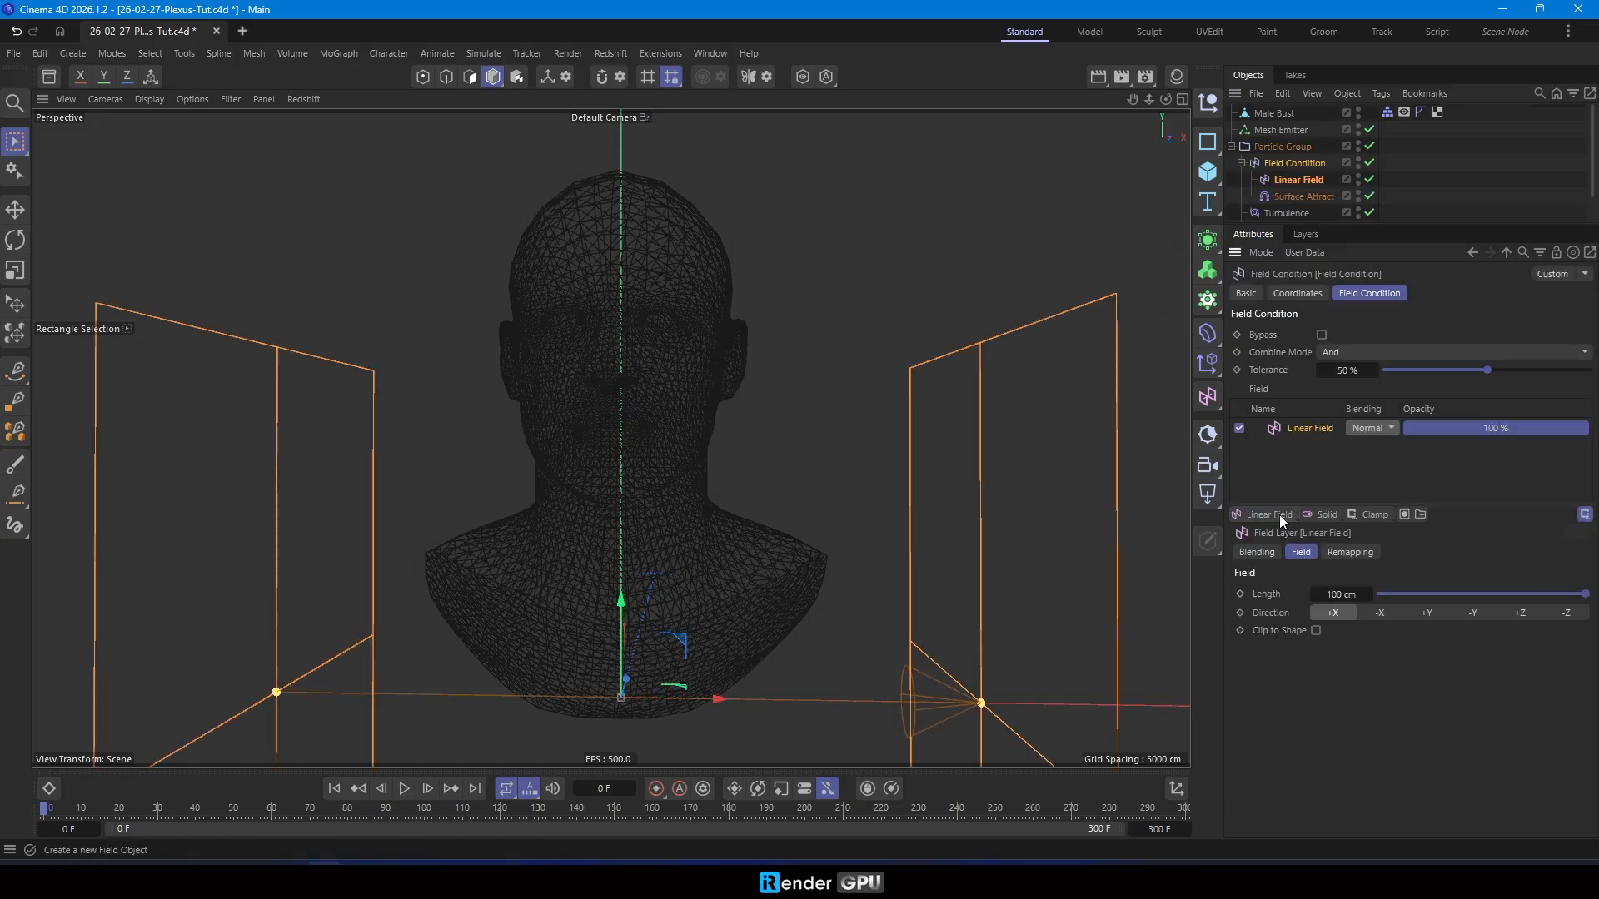
left_click(1474, 613)
left_click(1343, 594)
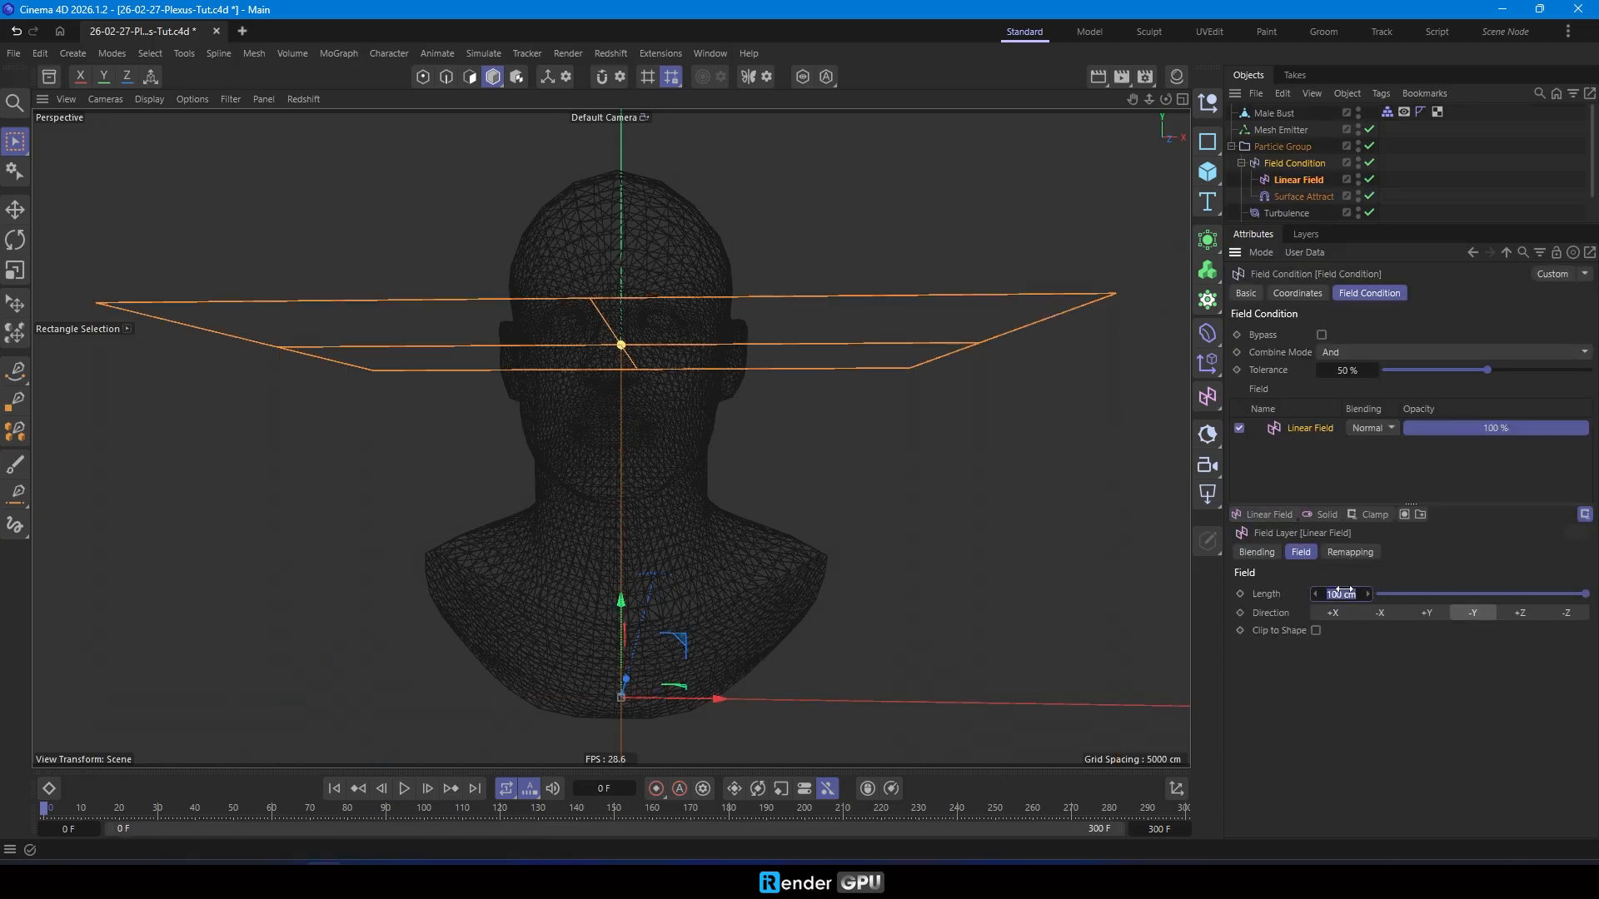
type("35")
key("Return")
- Raise the Linear Field to about neck height on the bust and play the simulation briefly to preview the condition
left_click_drag(621, 603, 595, 371)
left_click(1293, 163)
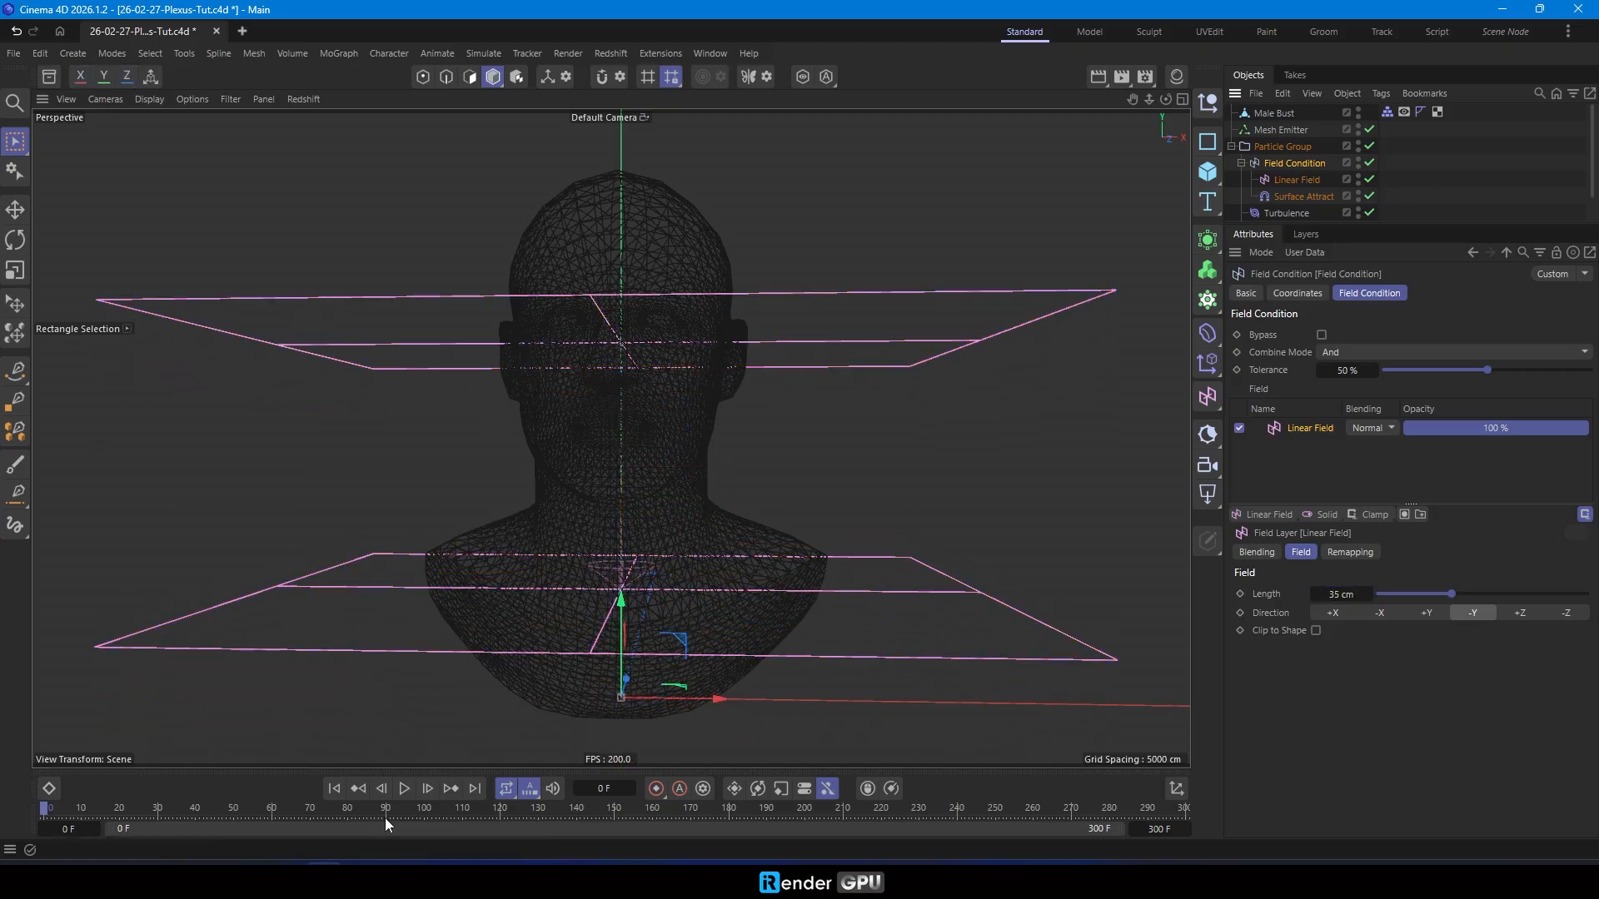
left_click(403, 789)
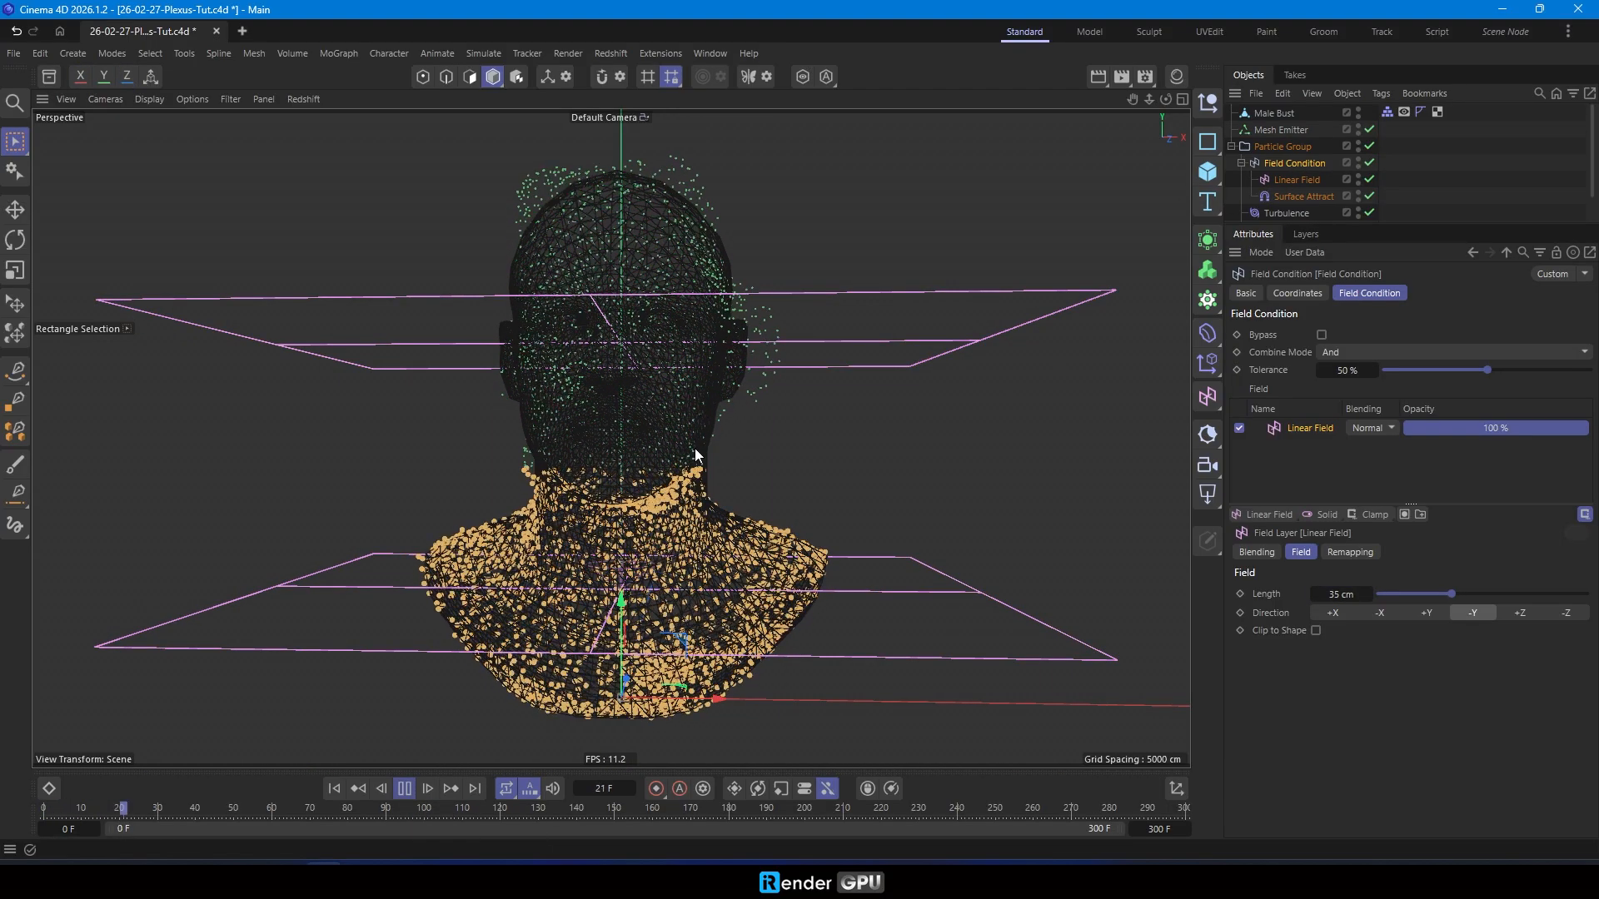
left_click(358, 789)
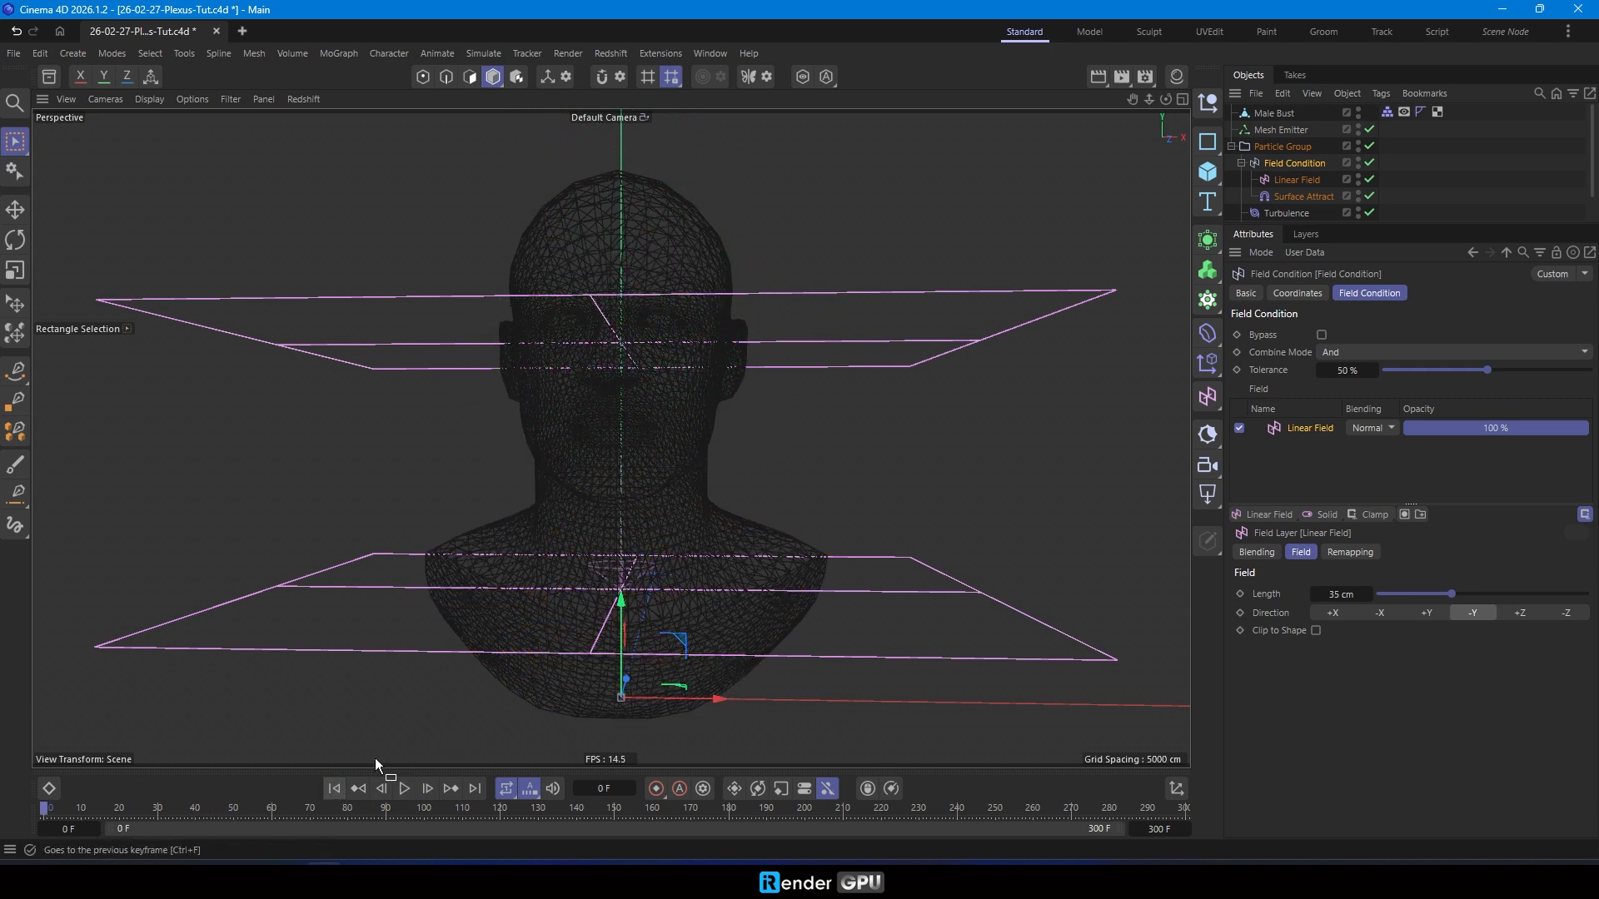
- Keyframe the Linear Field's Y position at 150 cm on frame 0 and below the bust on frame 300
left_click(1309, 182)
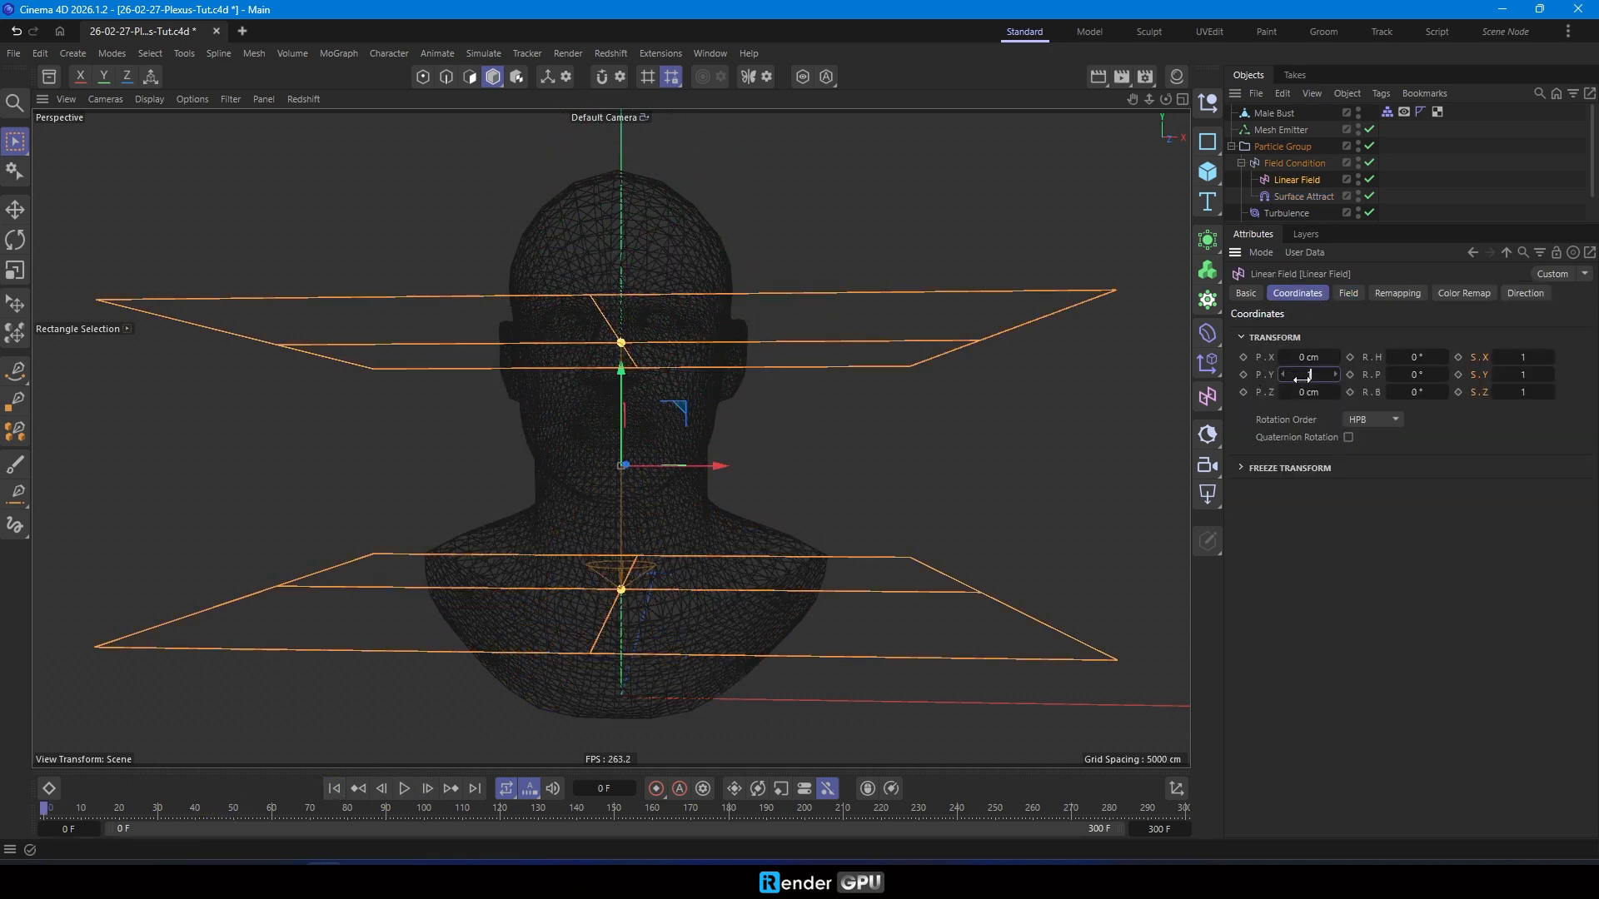
type("150")
key("Return")
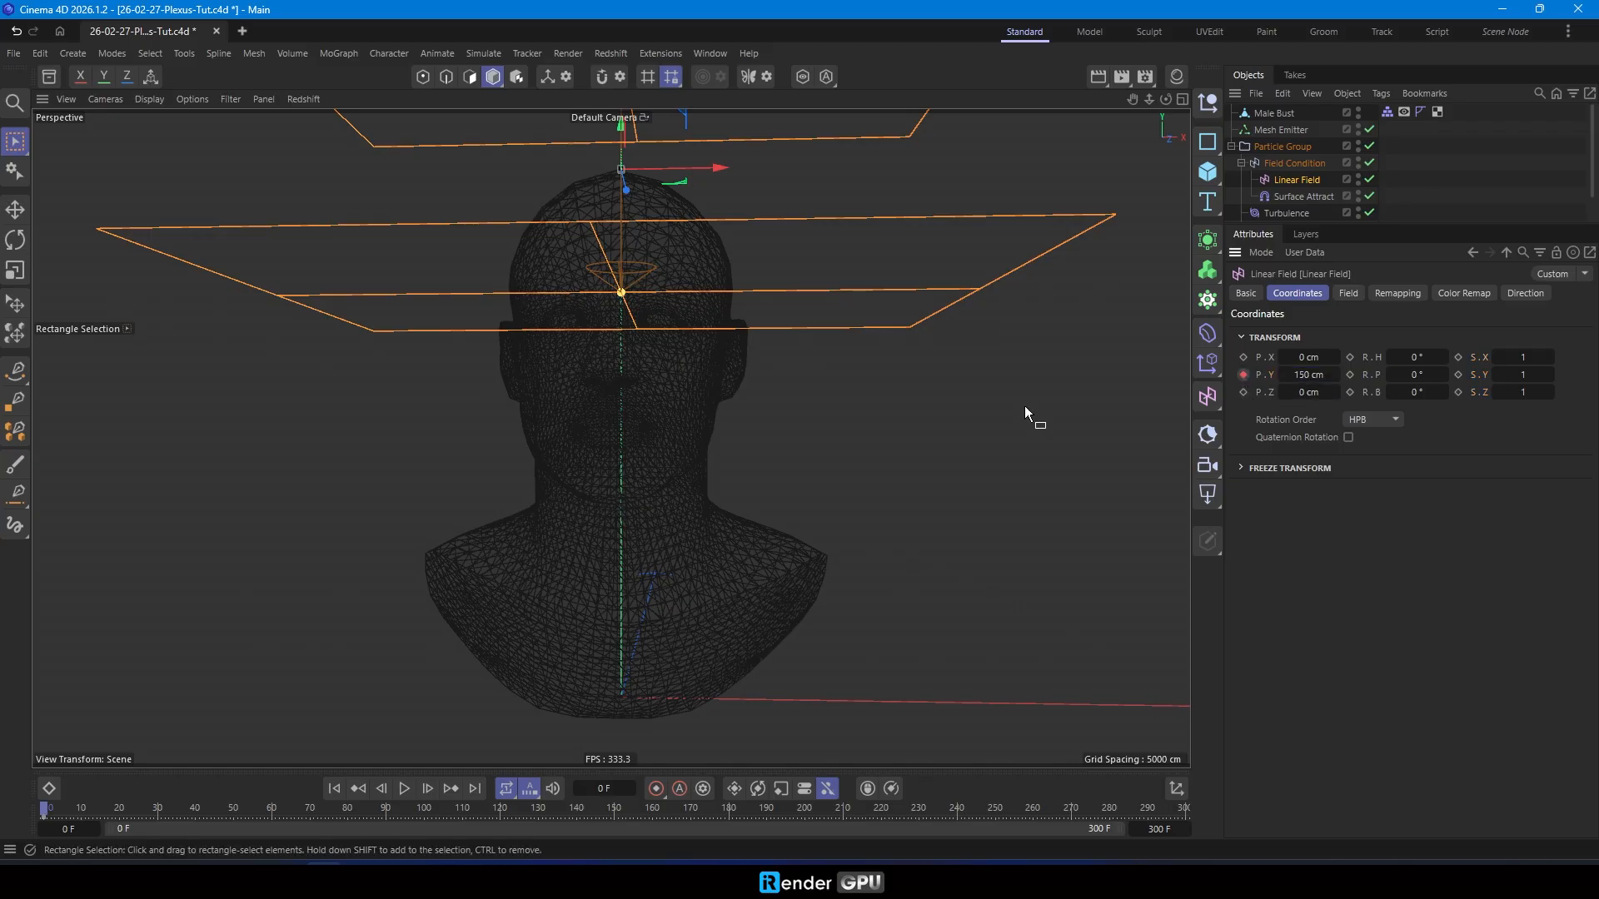
left_click(471, 787)
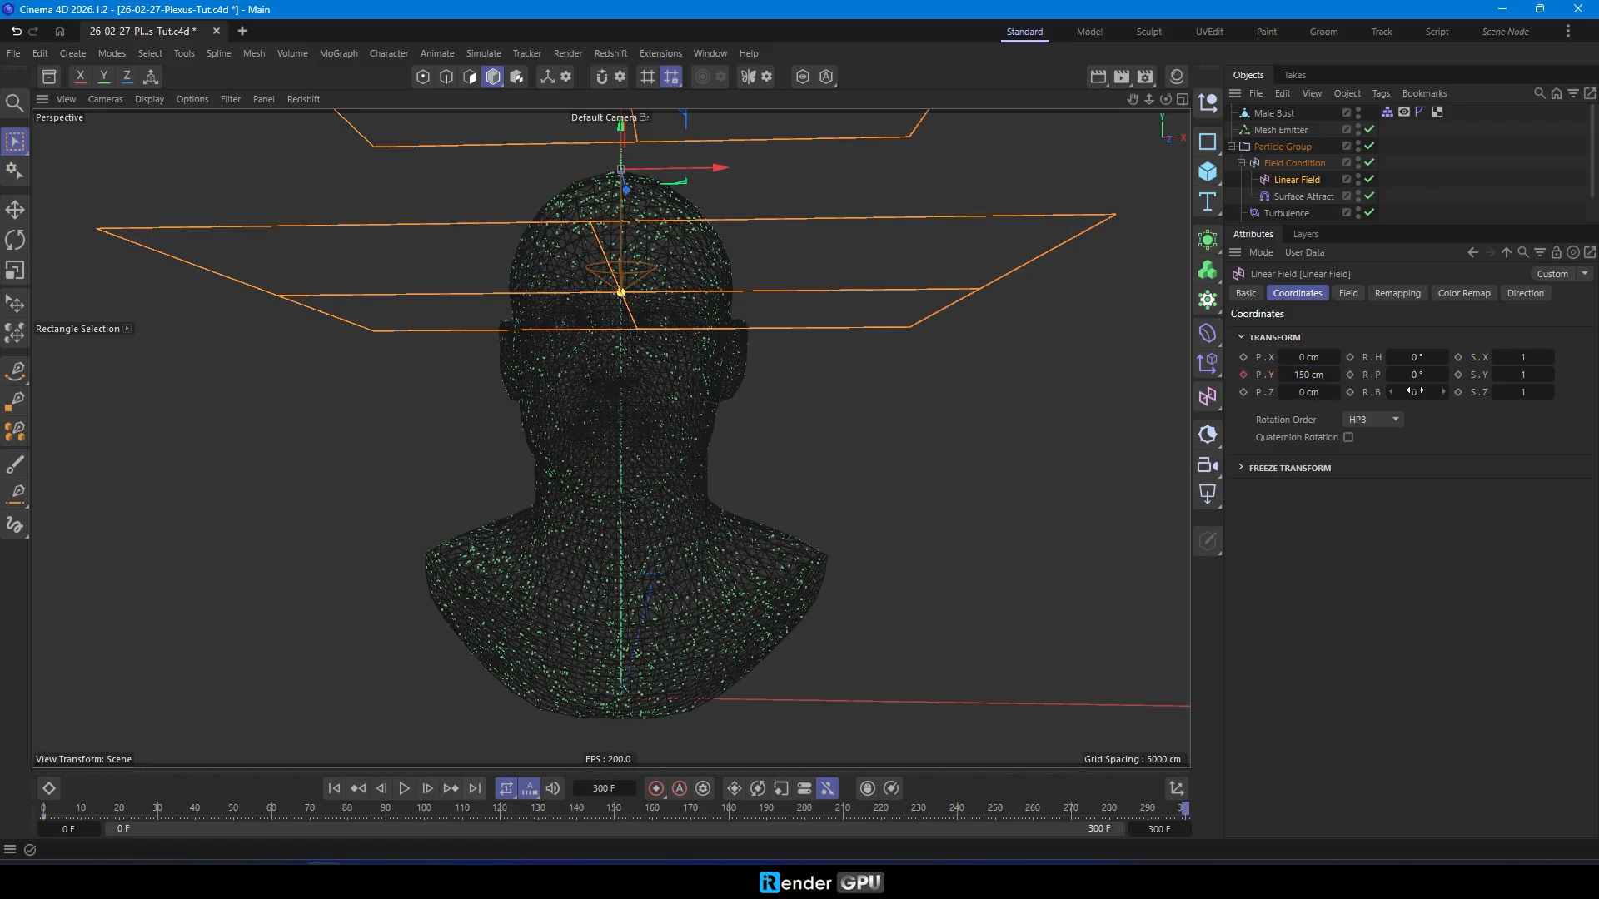
left_click_drag(1309, 374, 1310, 375)
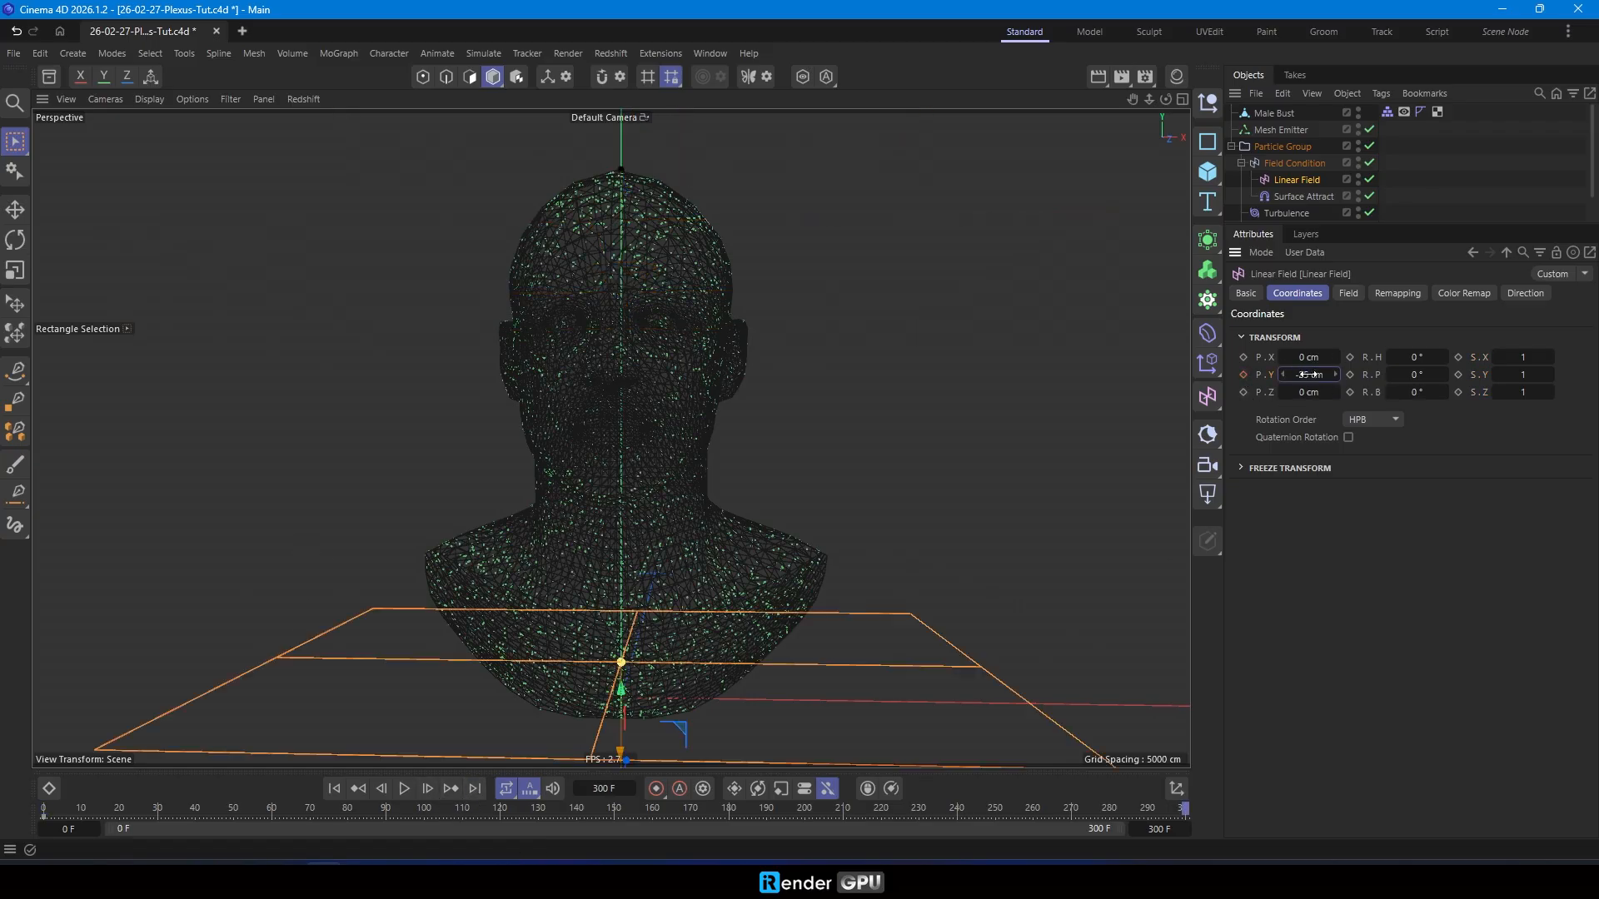
left_click(334, 788)
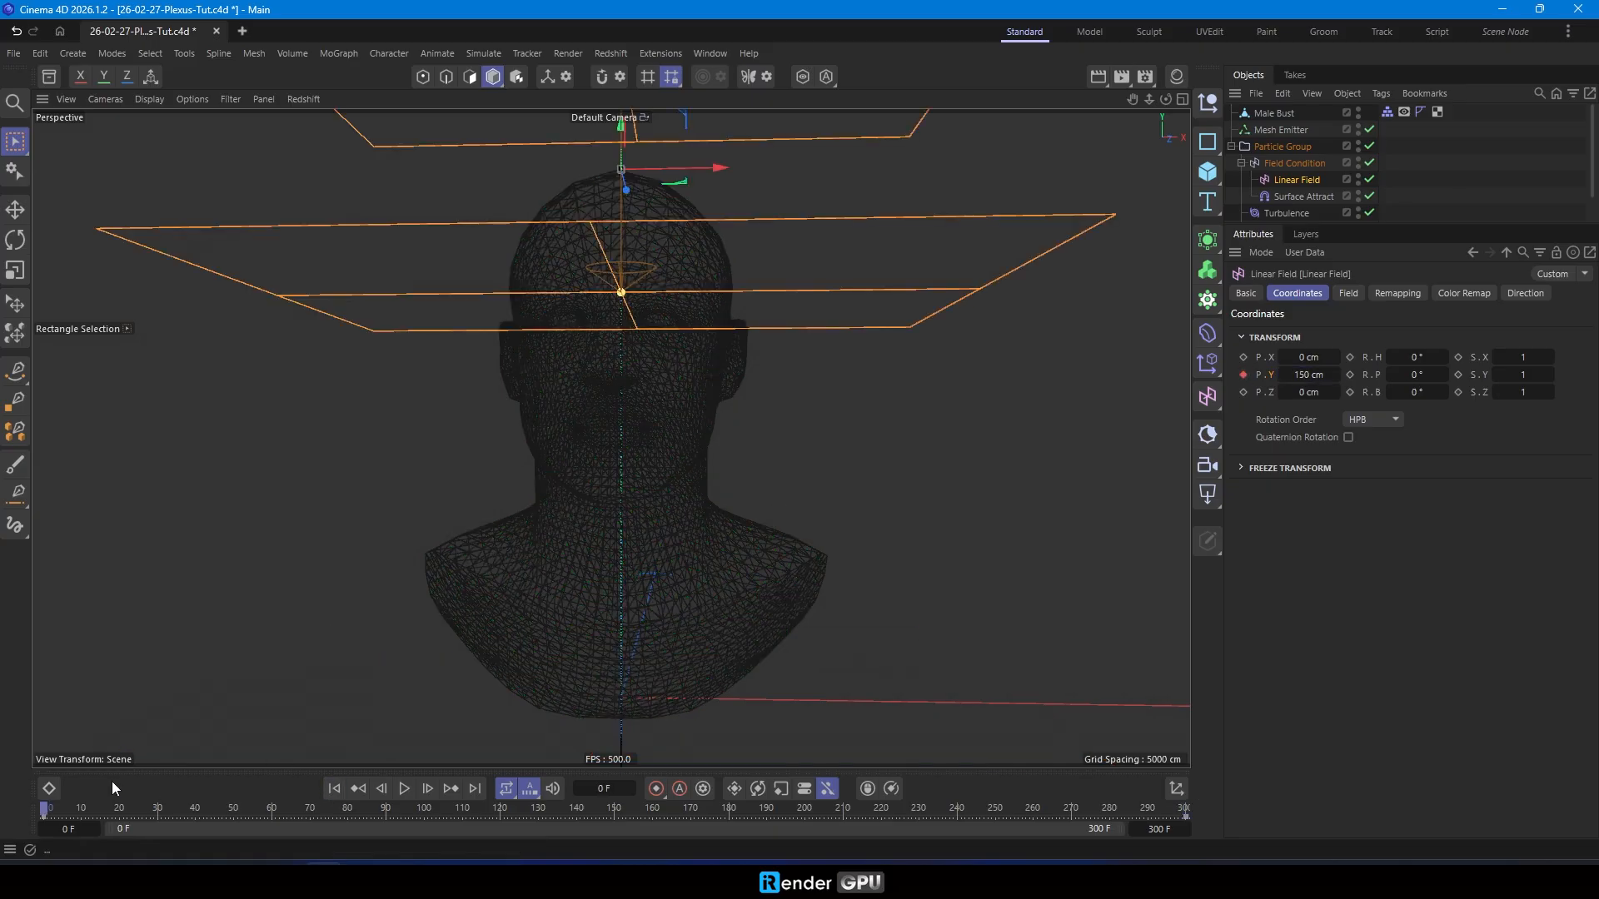
- Set the Linear Field's Y position keyframes to linear interpolation in the timeline
left_click(48, 788)
left_click(97, 652)
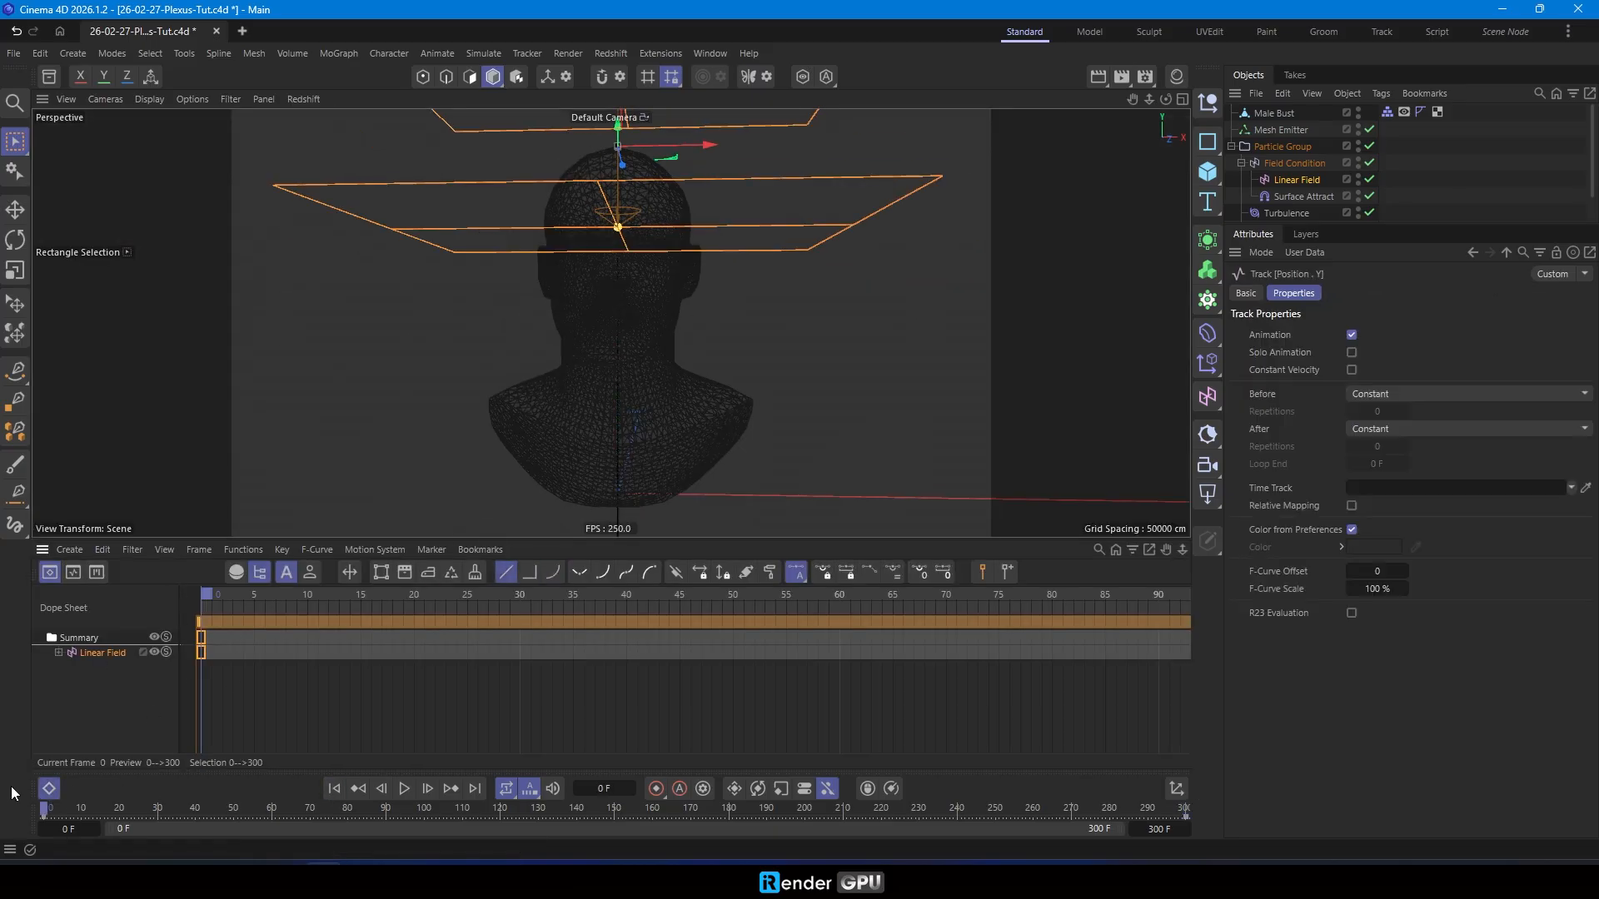
left_click(49, 787)
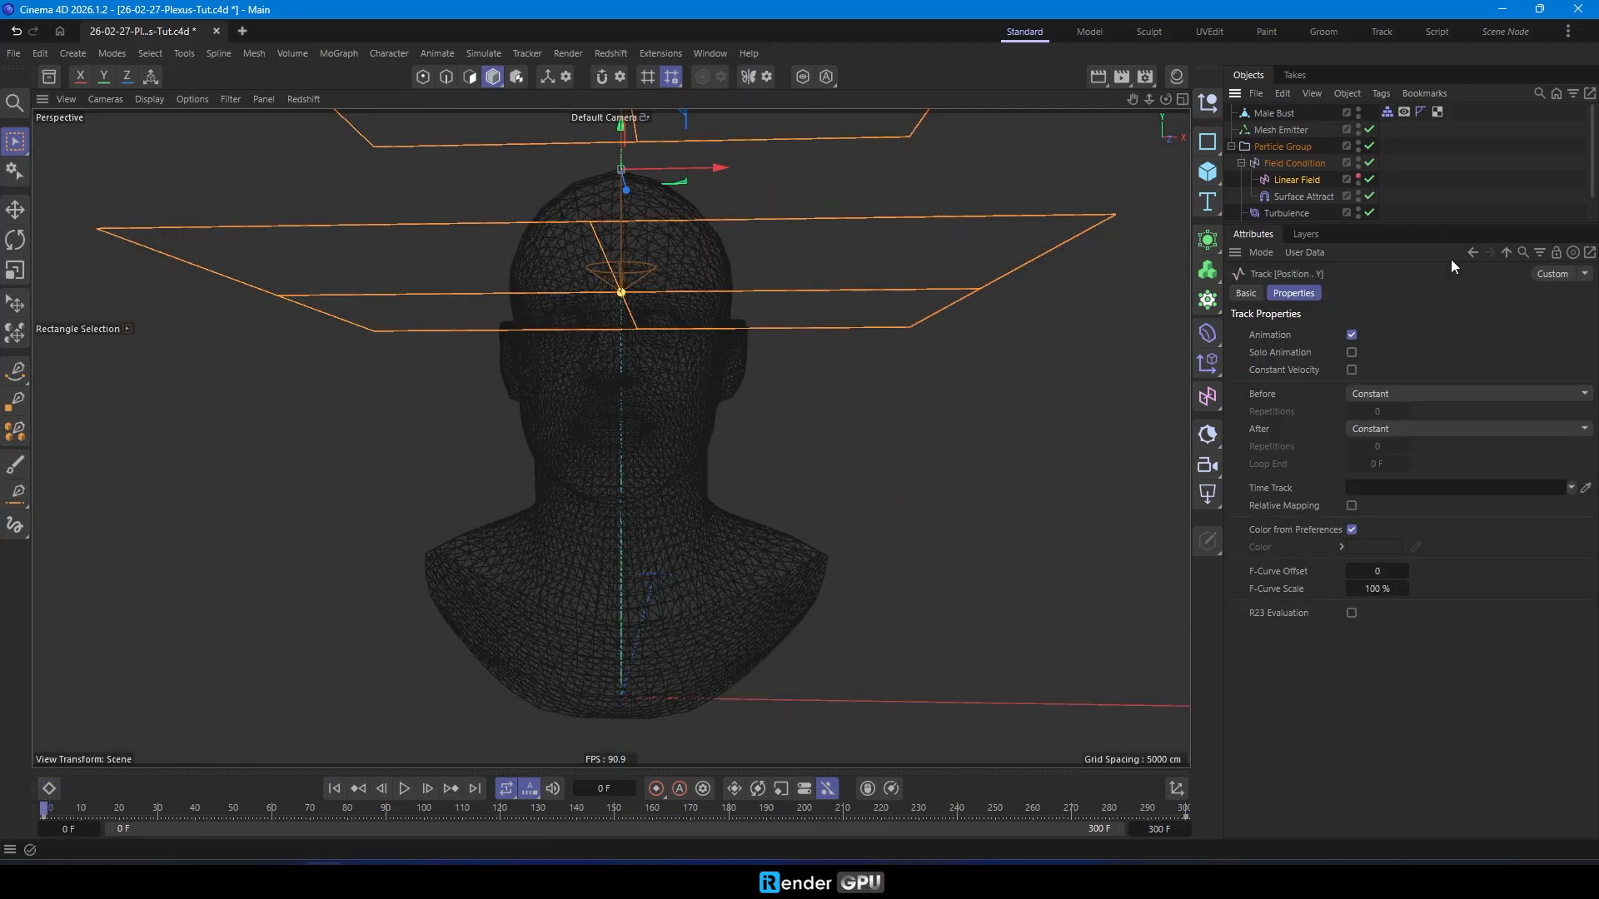
- Play the simulation and examine how the particles react to the descending Linear Field
left_click(404, 788)
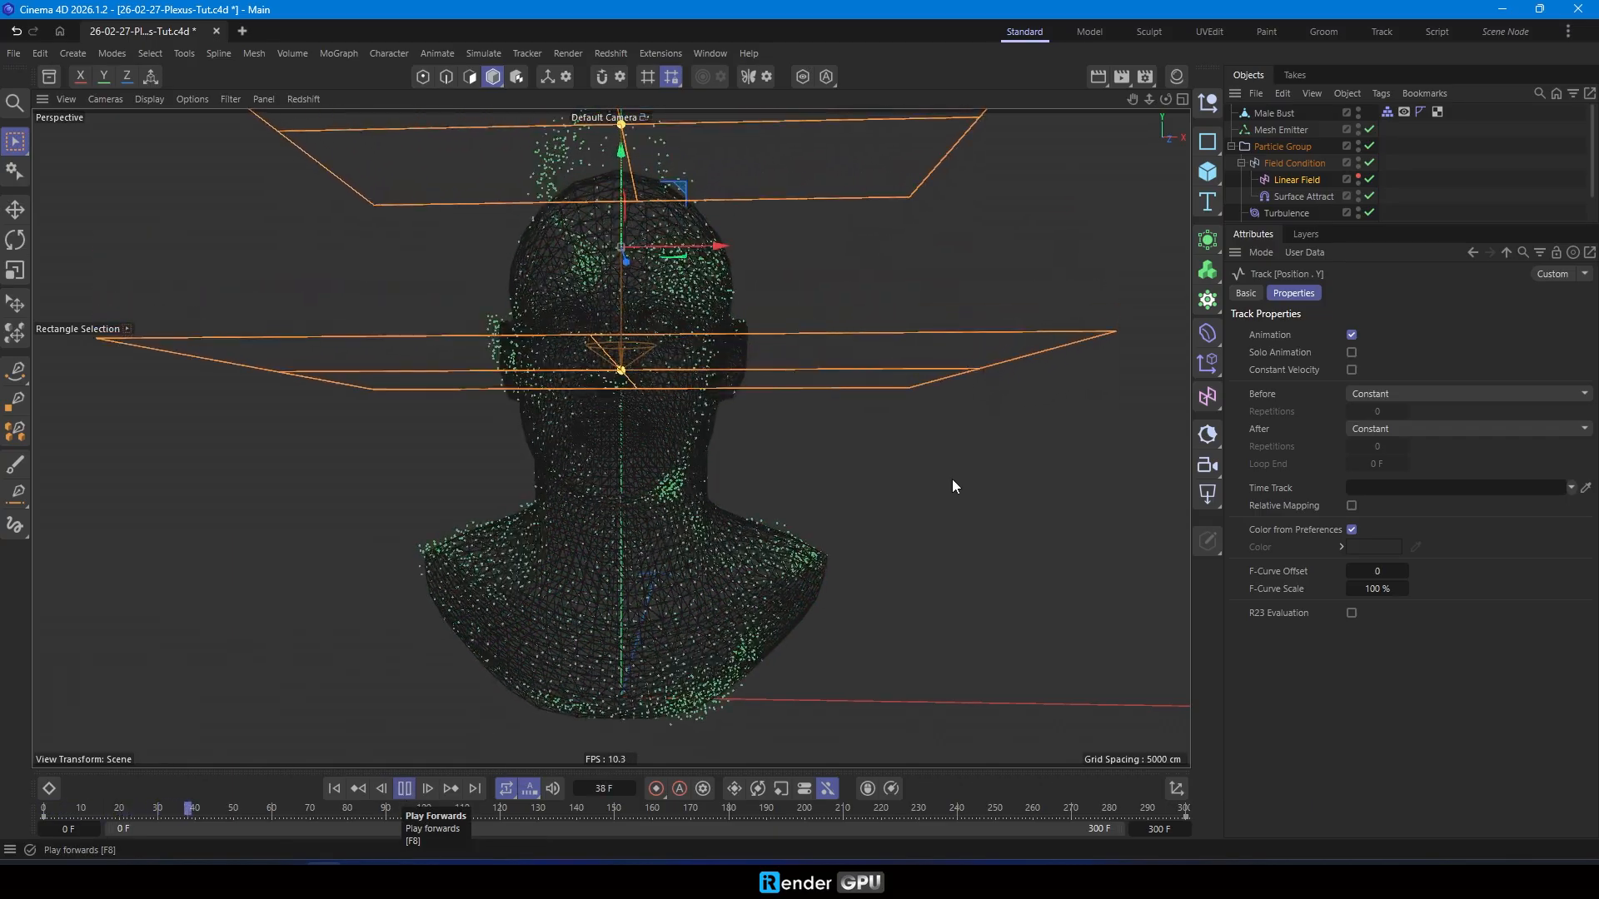
left_click(1467, 208)
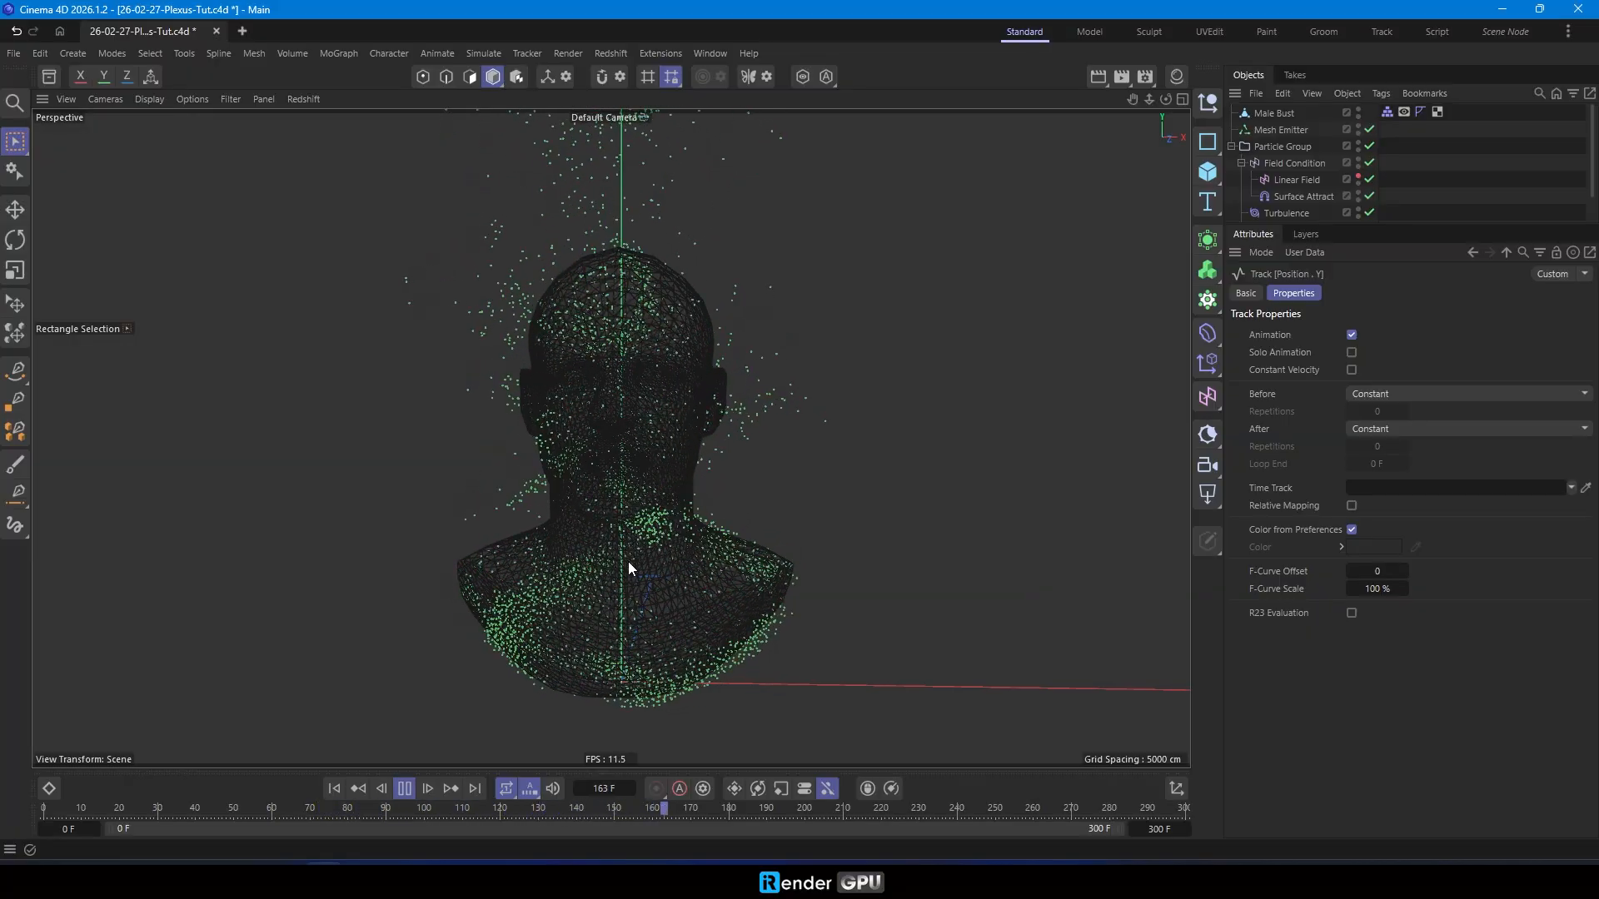
scroll(632, 528, "up", 2)
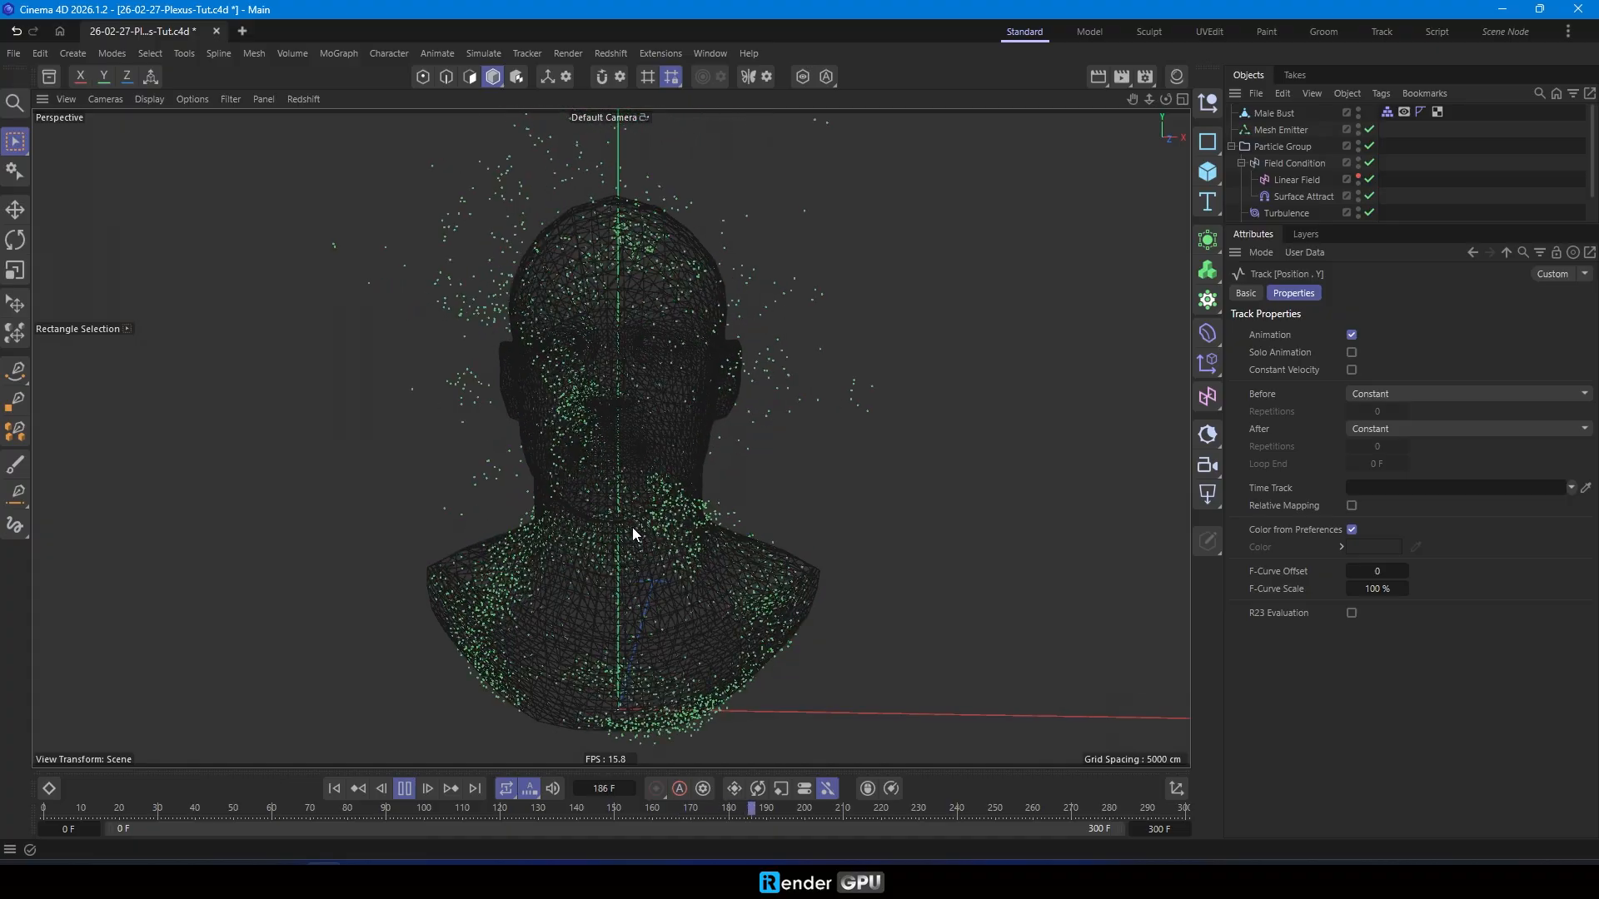
- Hide the world axis lines in the viewport and rewind the animation to frame 0
left_click(231, 99)
left_click(278, 250)
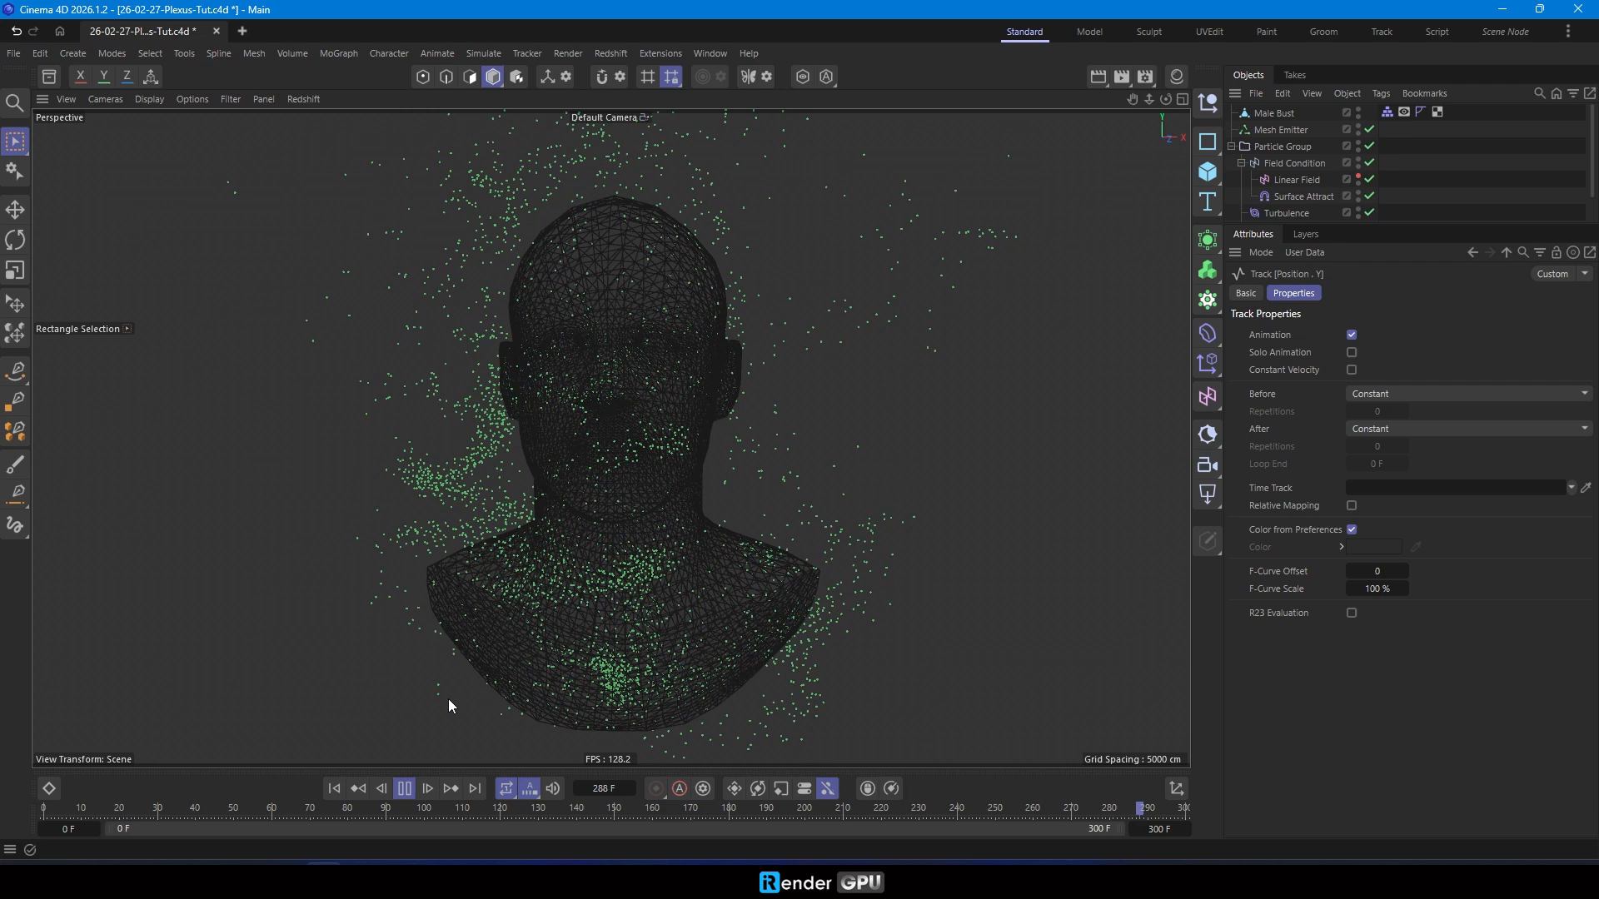
left_click(334, 788)
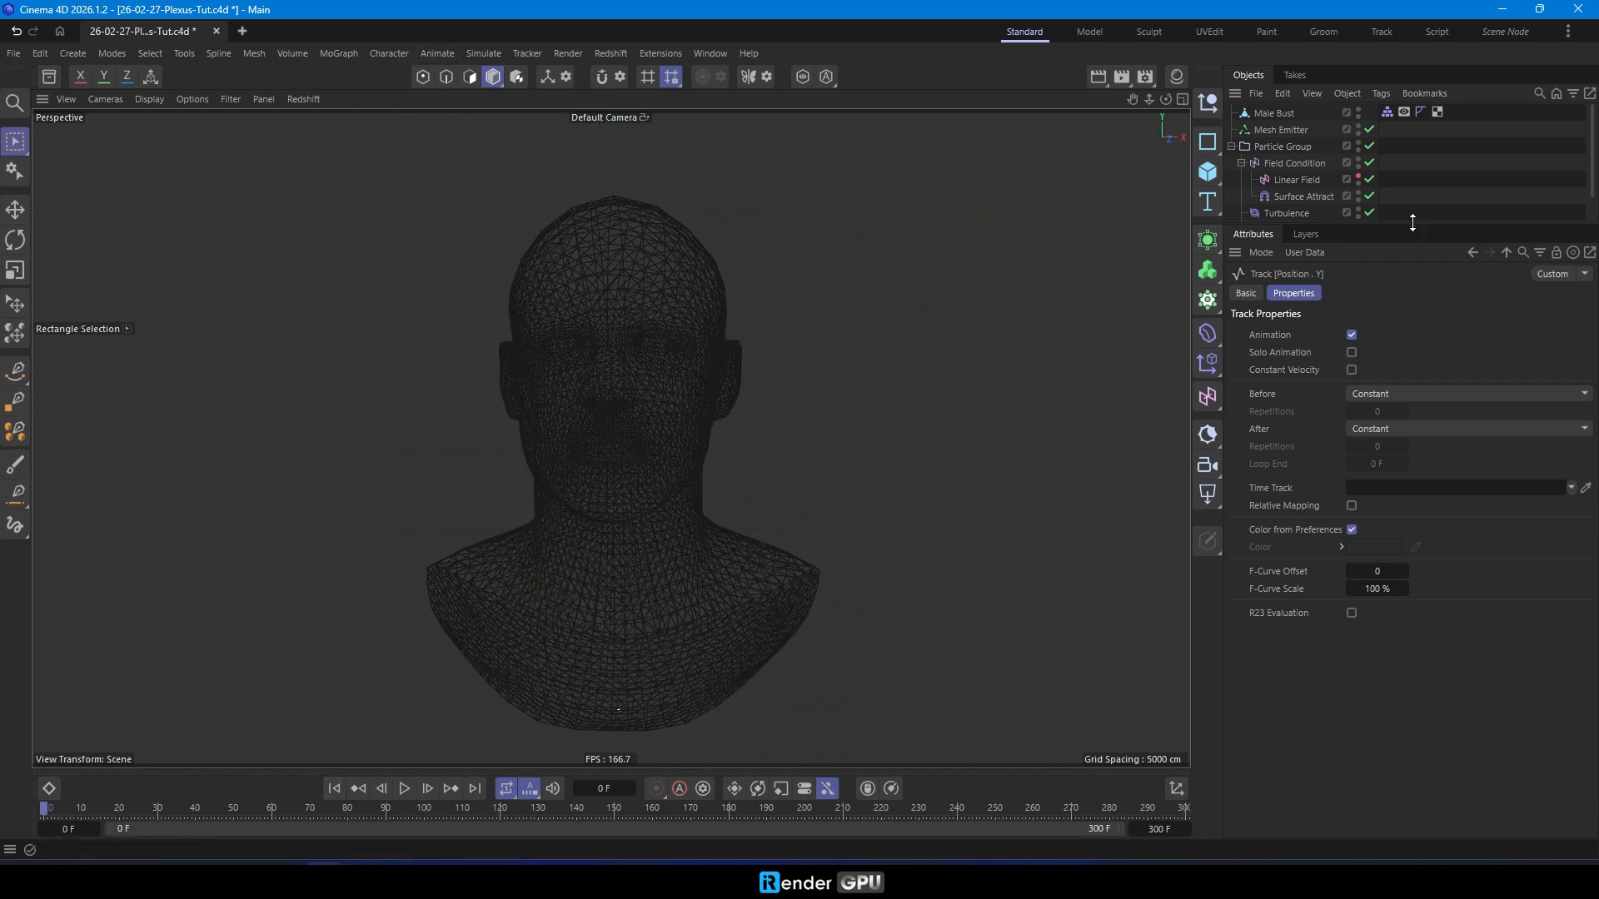
- Add a Color Mapper modifier inside the Particle Group, above the Field Condition
left_click_drag(1412, 224, 1412, 292)
left_click(1240, 163)
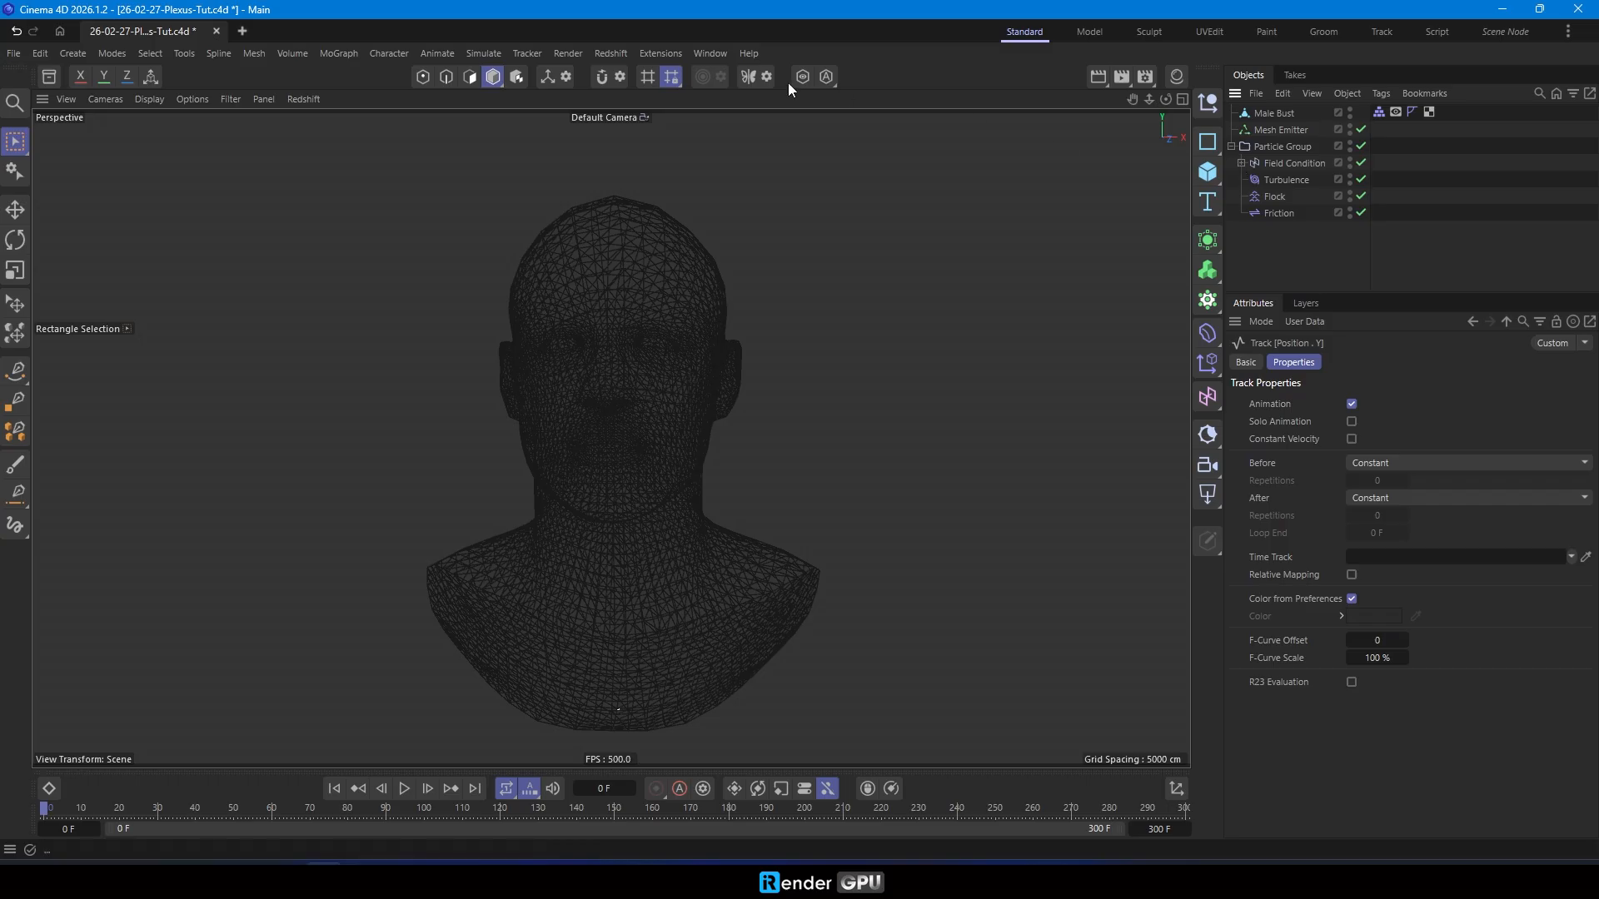
left_click(483, 54)
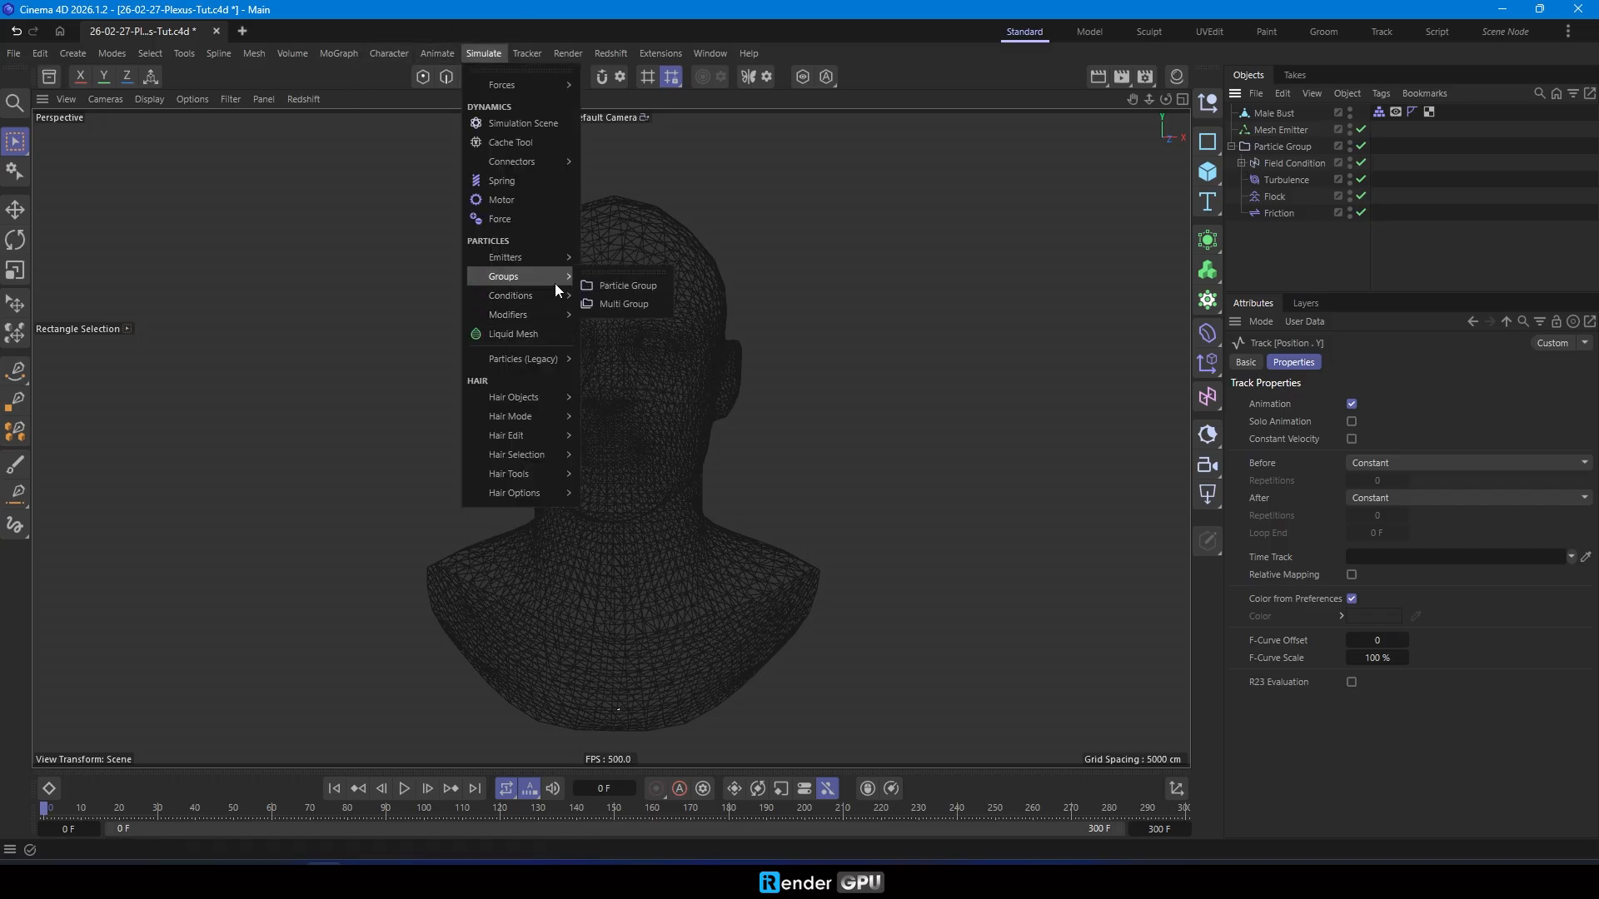
mouse_move(549, 317)
left_click(645, 344)
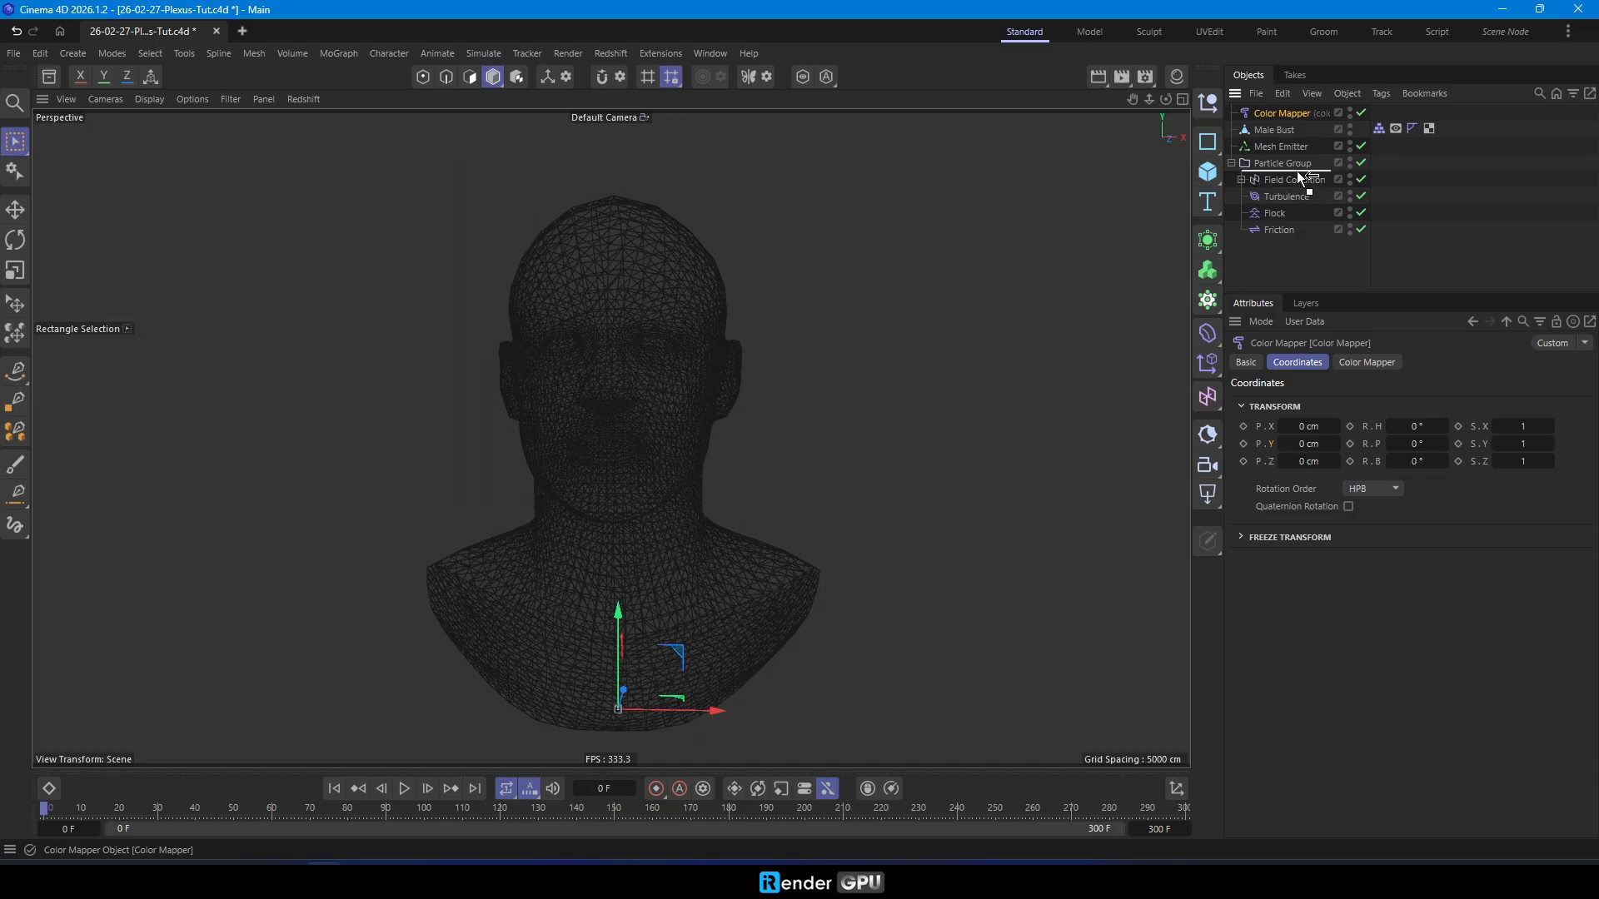
left_click_drag(1297, 171, 1297, 172)
- Set the Color Mapper's source property to Distance Traversed
left_click(1366, 363)
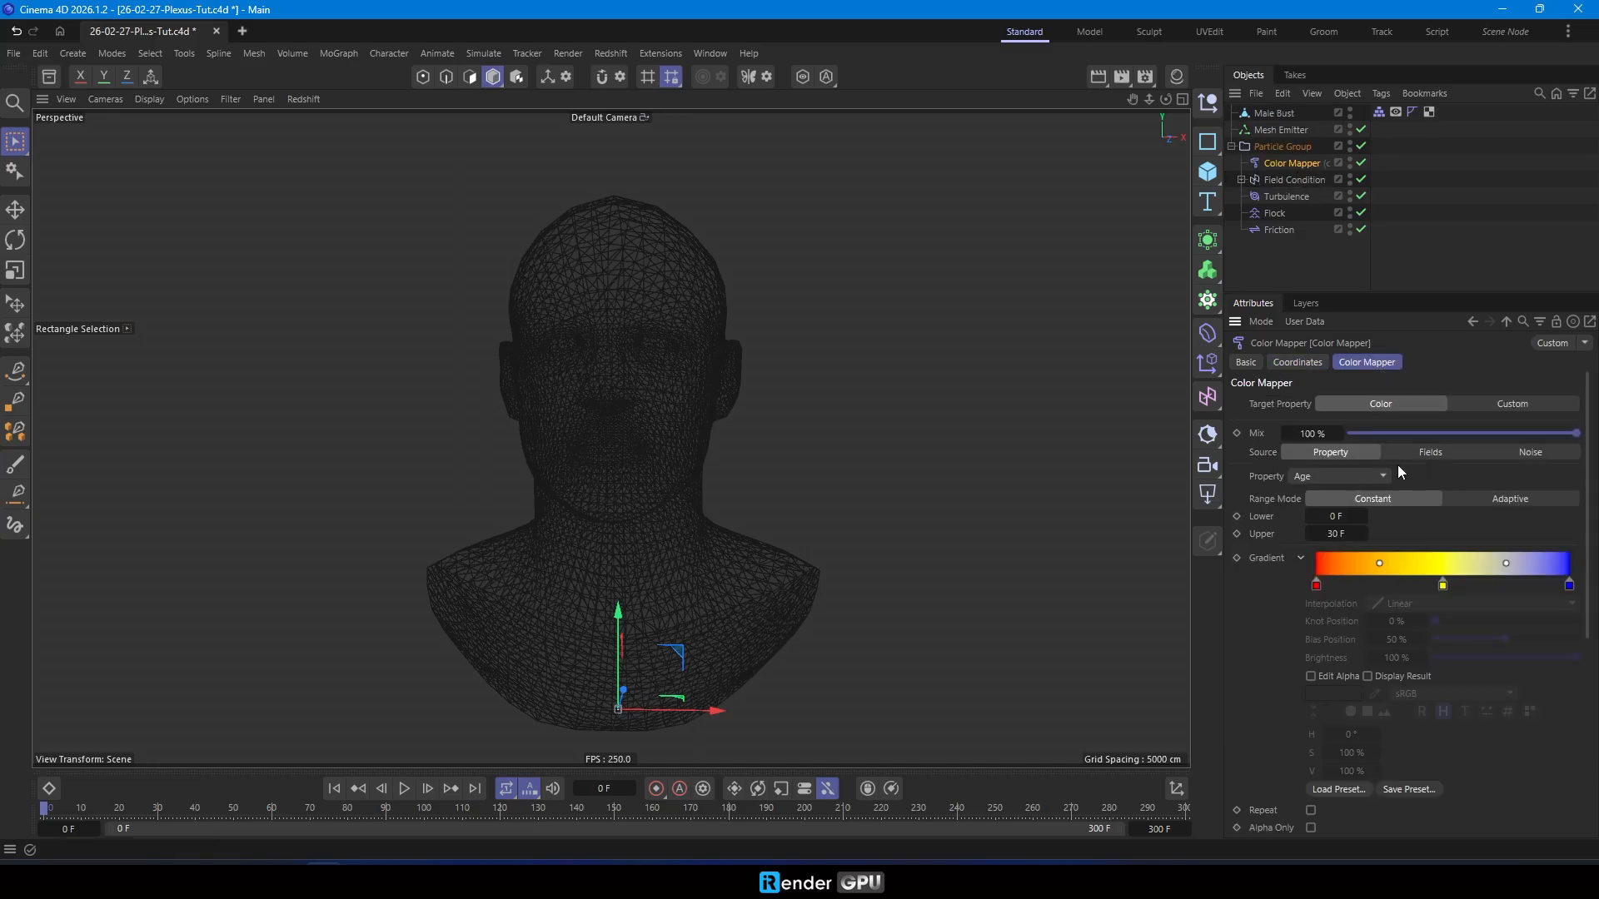
left_click(1354, 473)
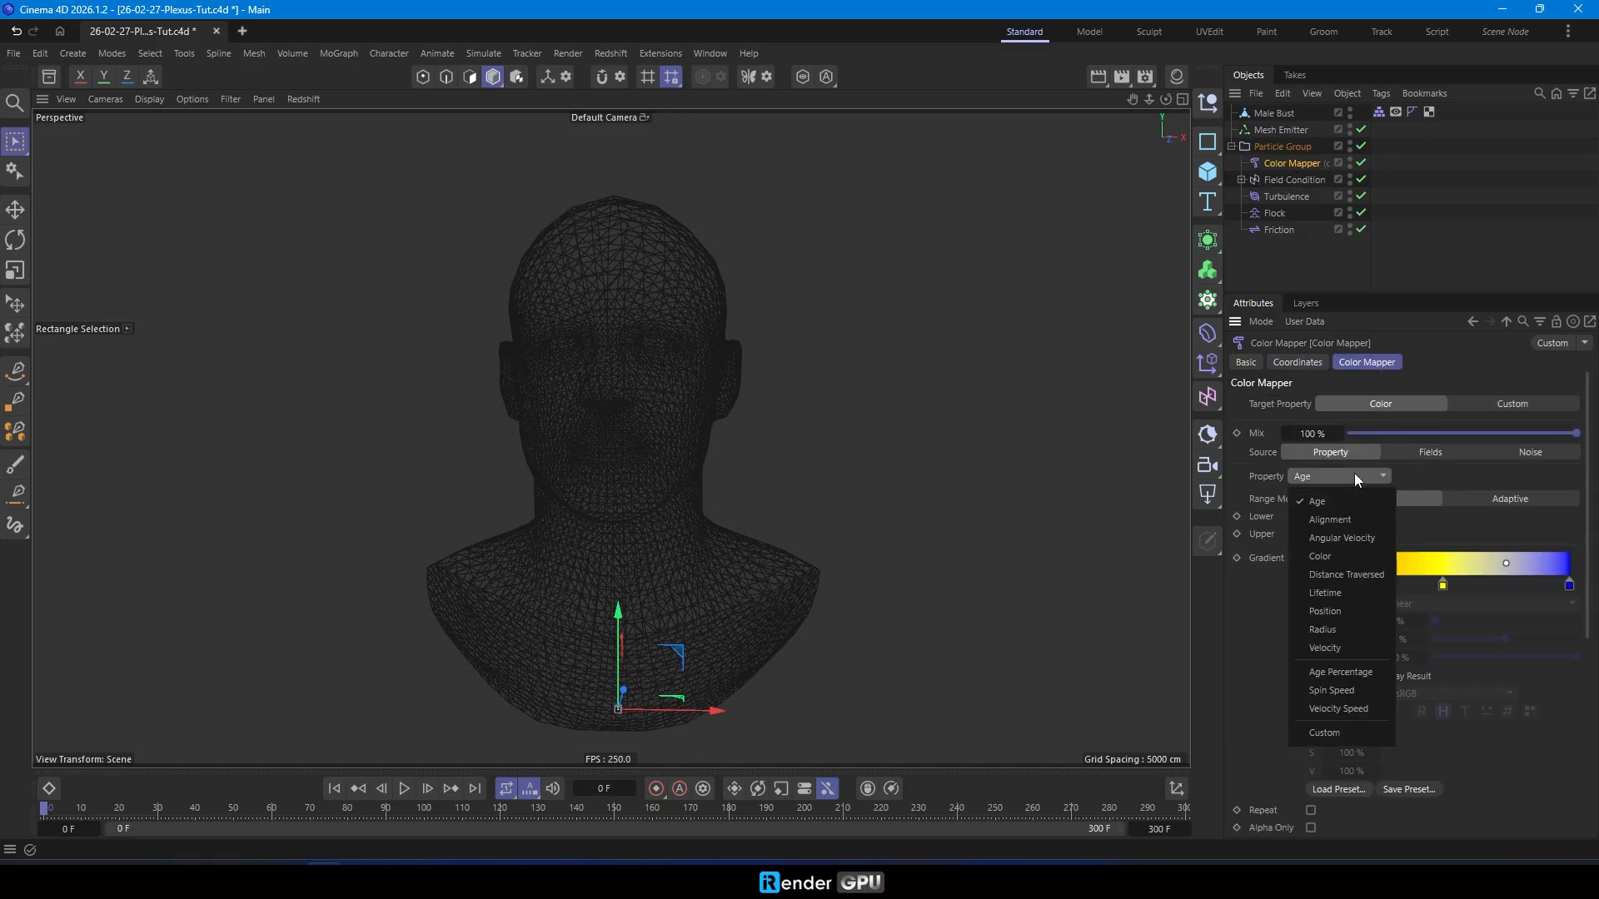
left_click(1332, 576)
left_click(1340, 476)
left_click(1249, 630)
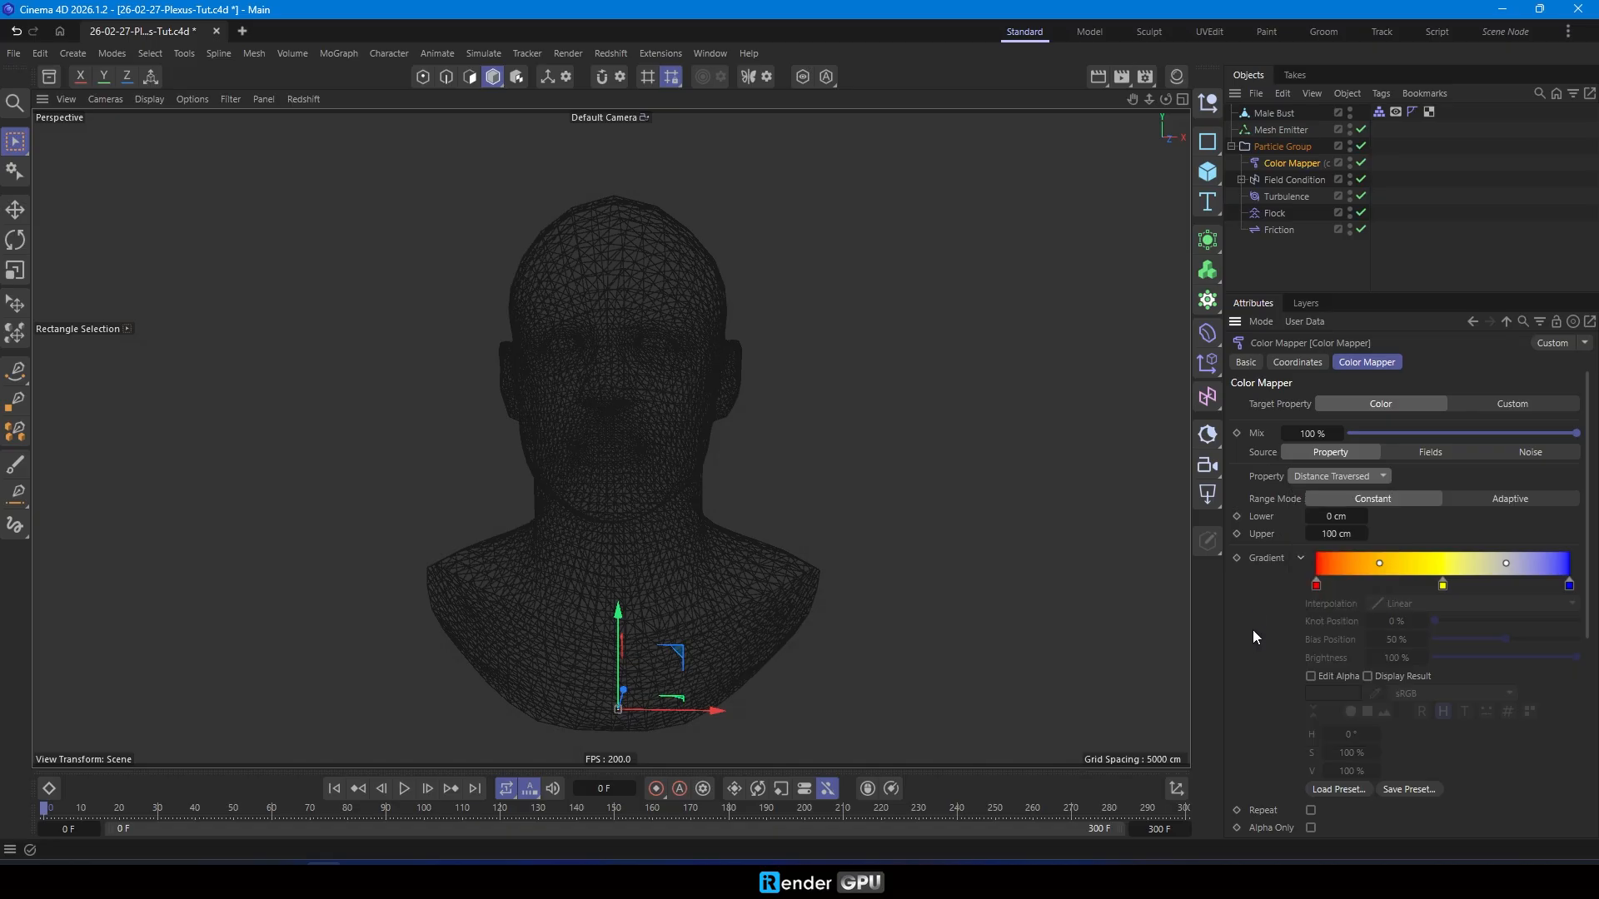
- Load the Supersonic gradient preset into the Color Mapper, preview the colored particles, and rewind to frame 0
left_click(1330, 786)
double_click(1452, 446)
left_click(406, 786)
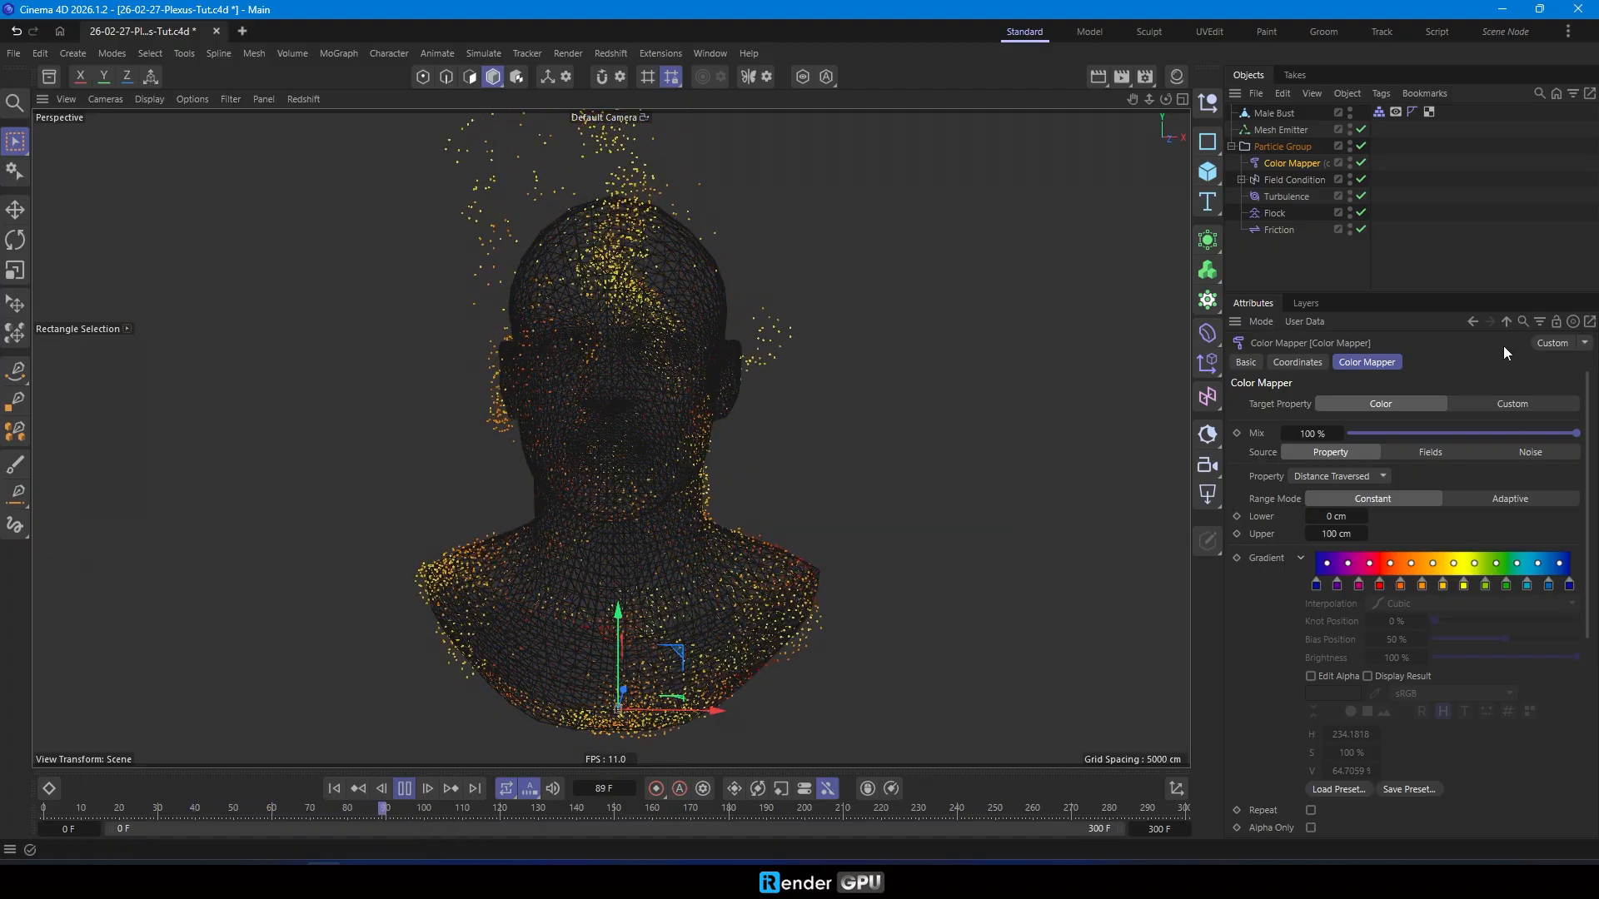
left_click(1355, 790)
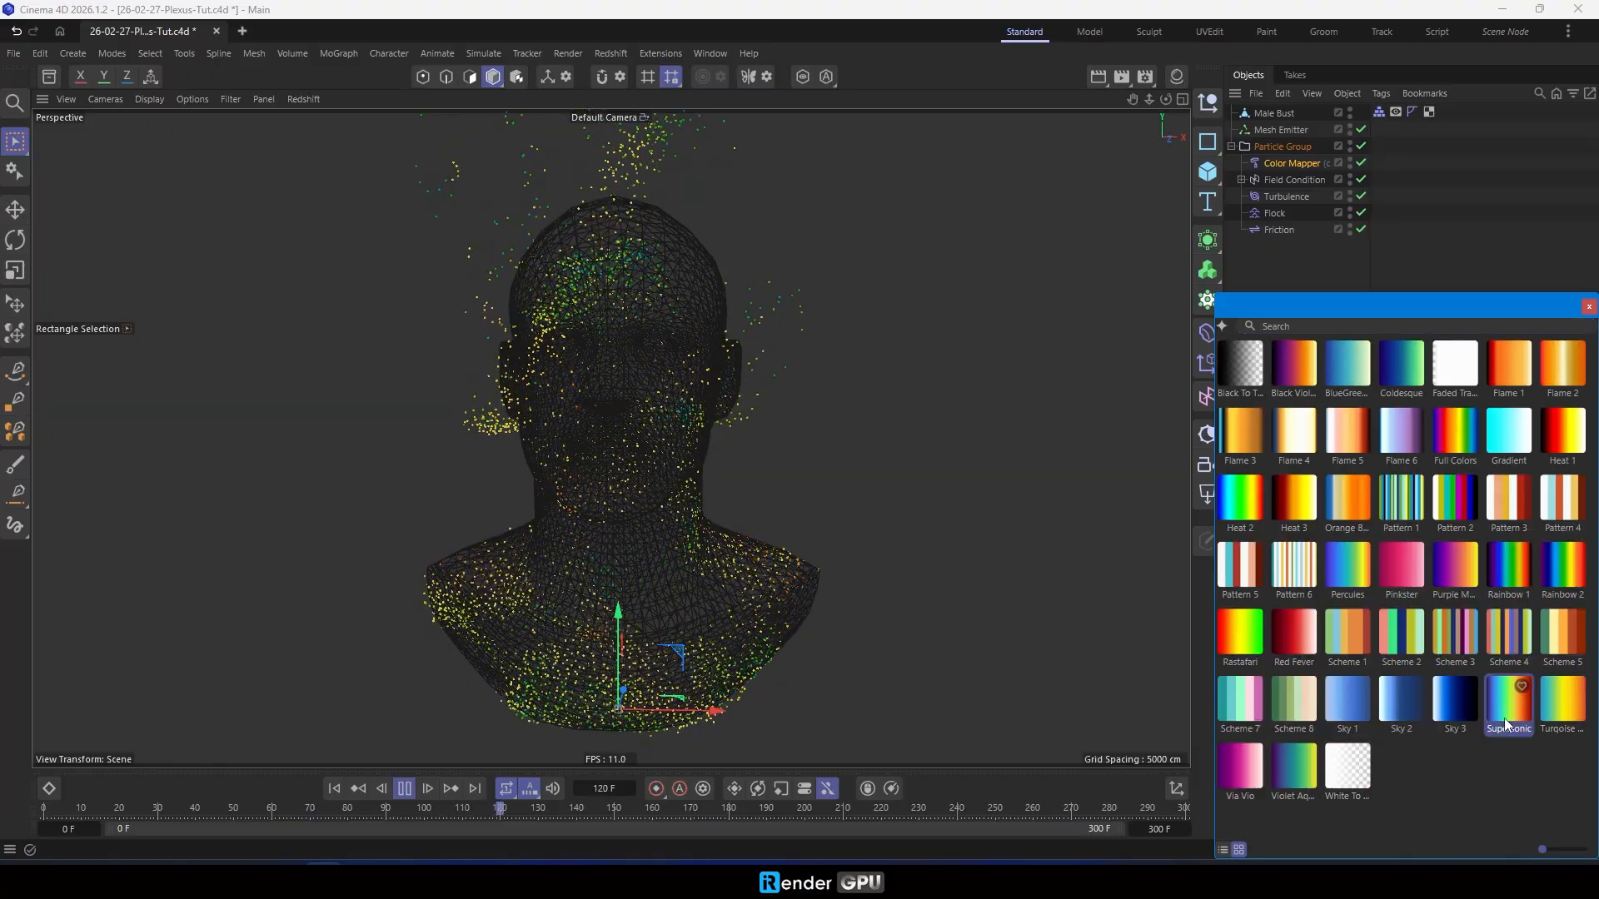
double_click(1507, 719)
left_click(1383, 283)
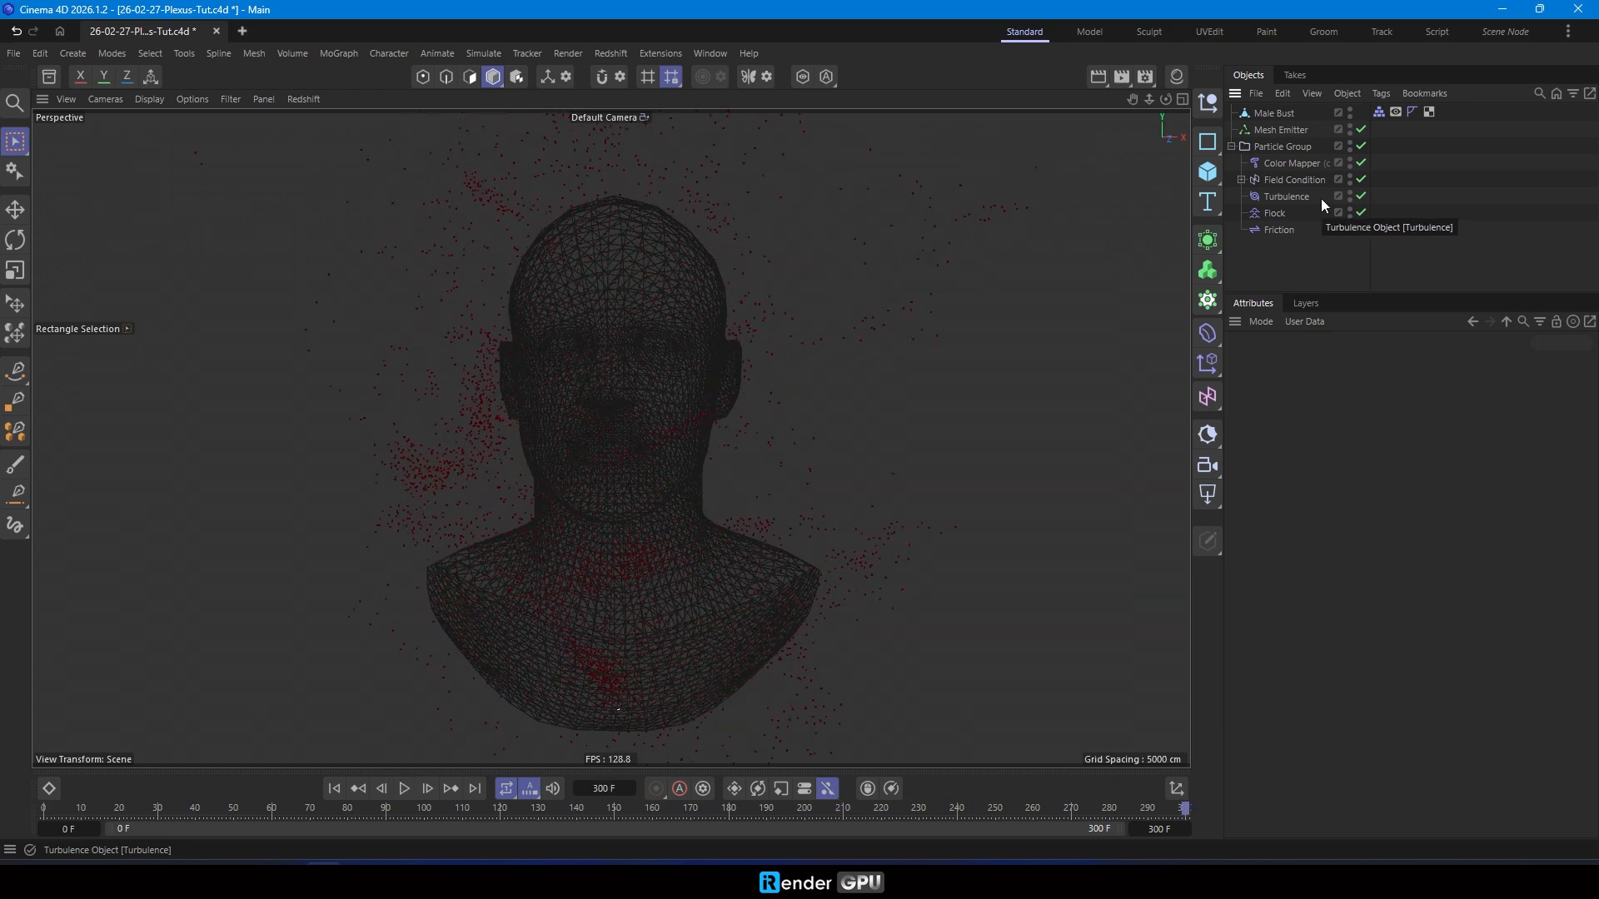
left_click(334, 787)
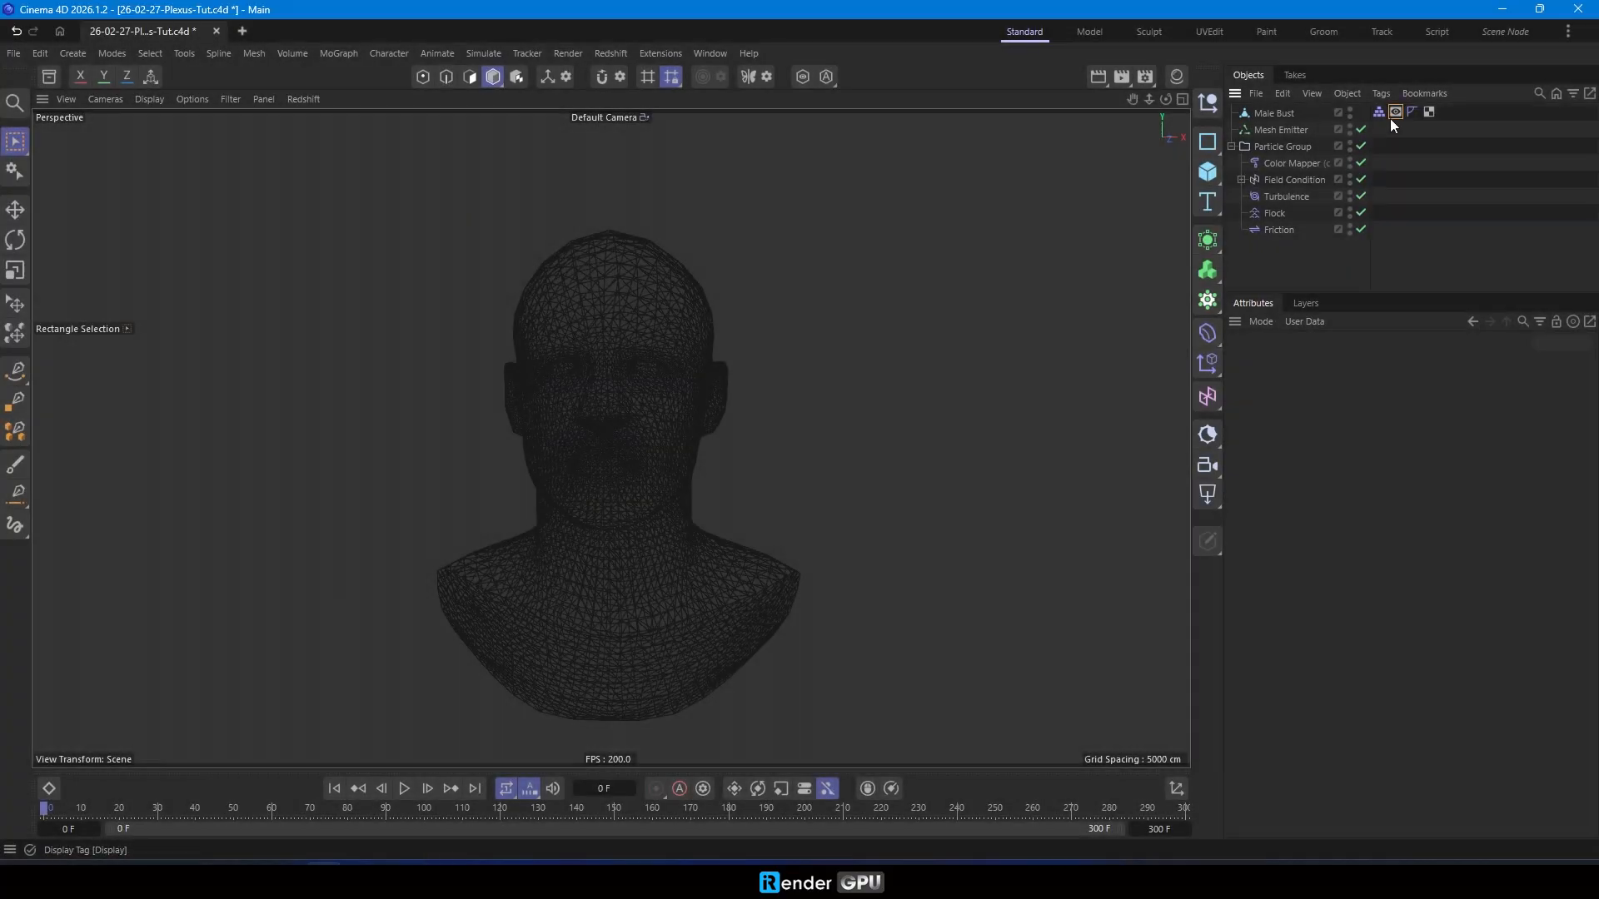
- Turn off the shading mode override in the Male Bust's Display tag
left_click(1393, 115)
left_click(1272, 411)
left_click(1283, 260)
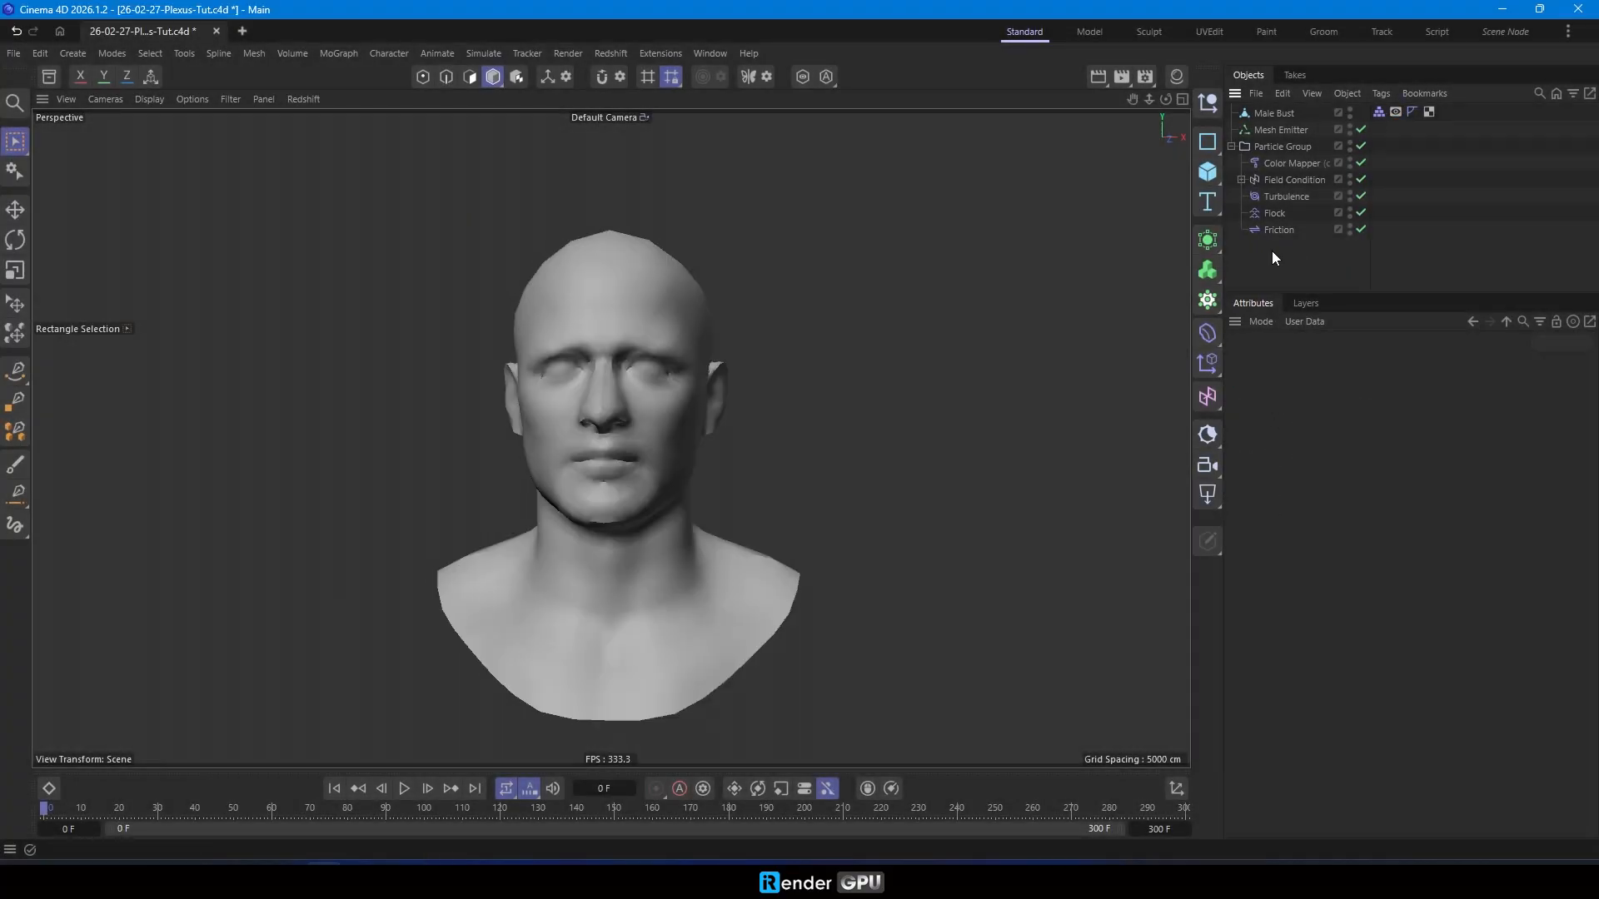
- Add a Constellation generator to the scene
key("shift+c")
type("cons")
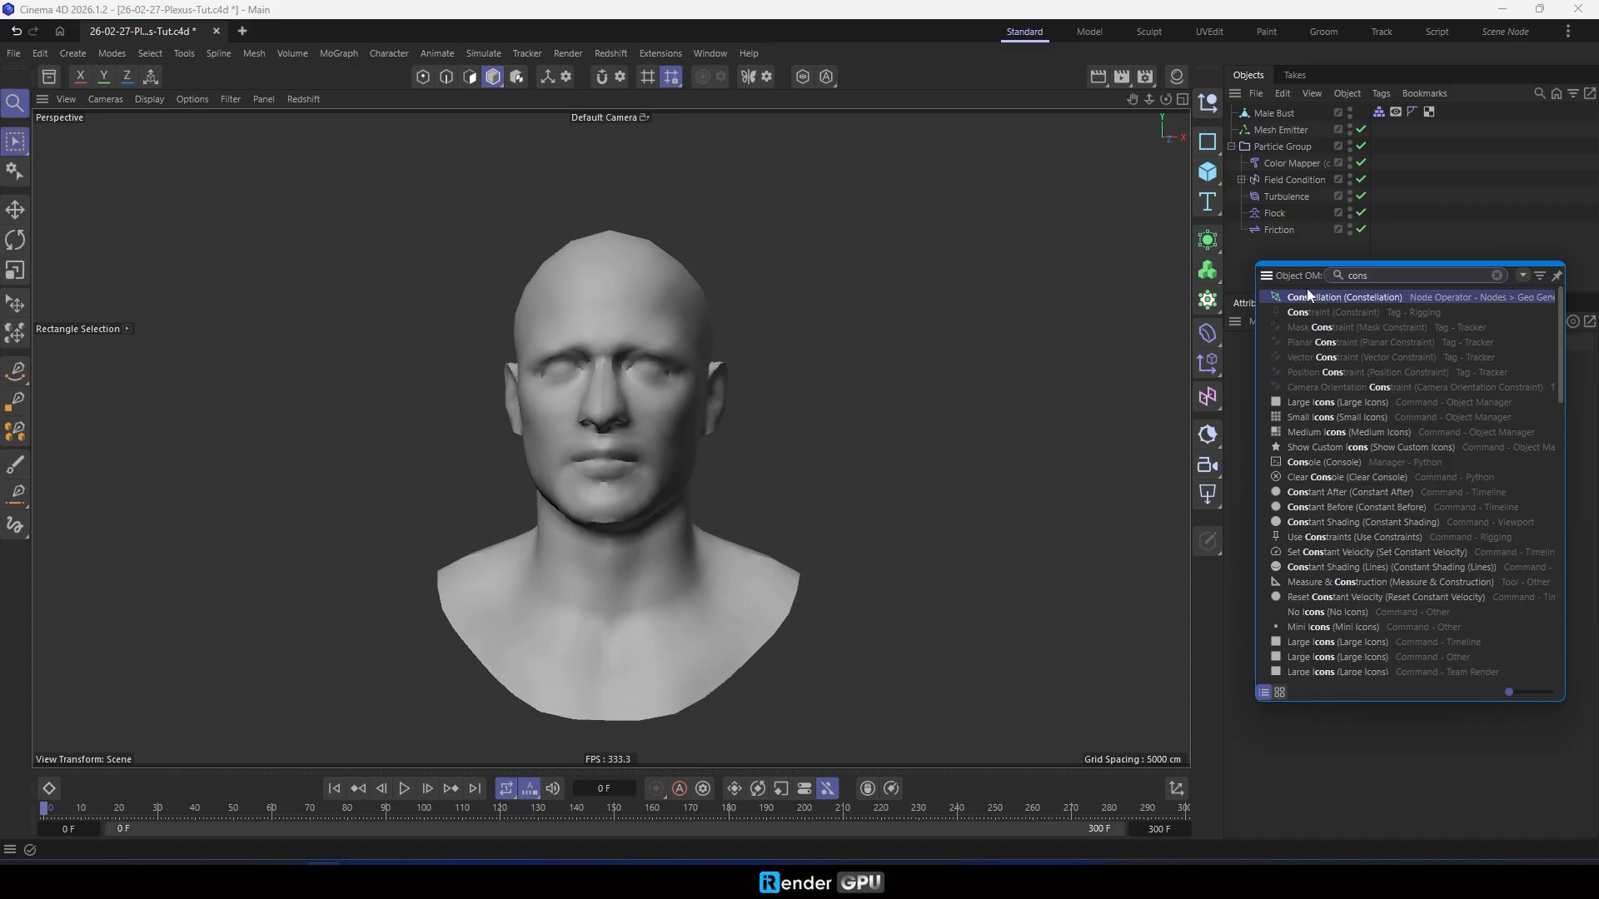
left_click(1307, 293)
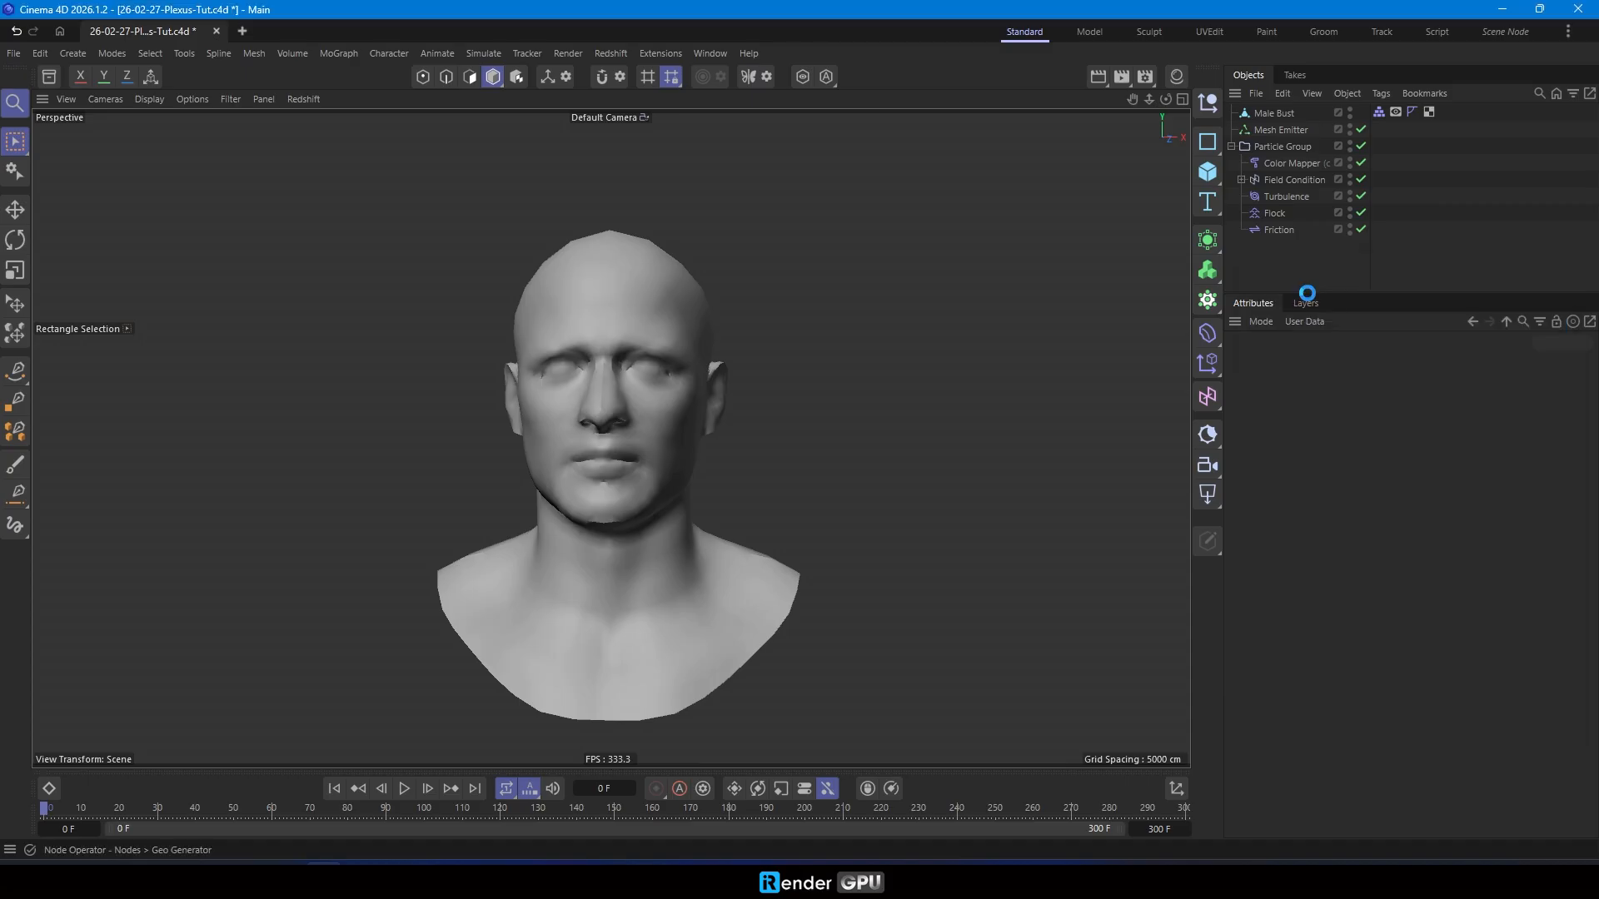
- Assign the Particle Group as the Constellation generator's point source
left_click(1359, 361)
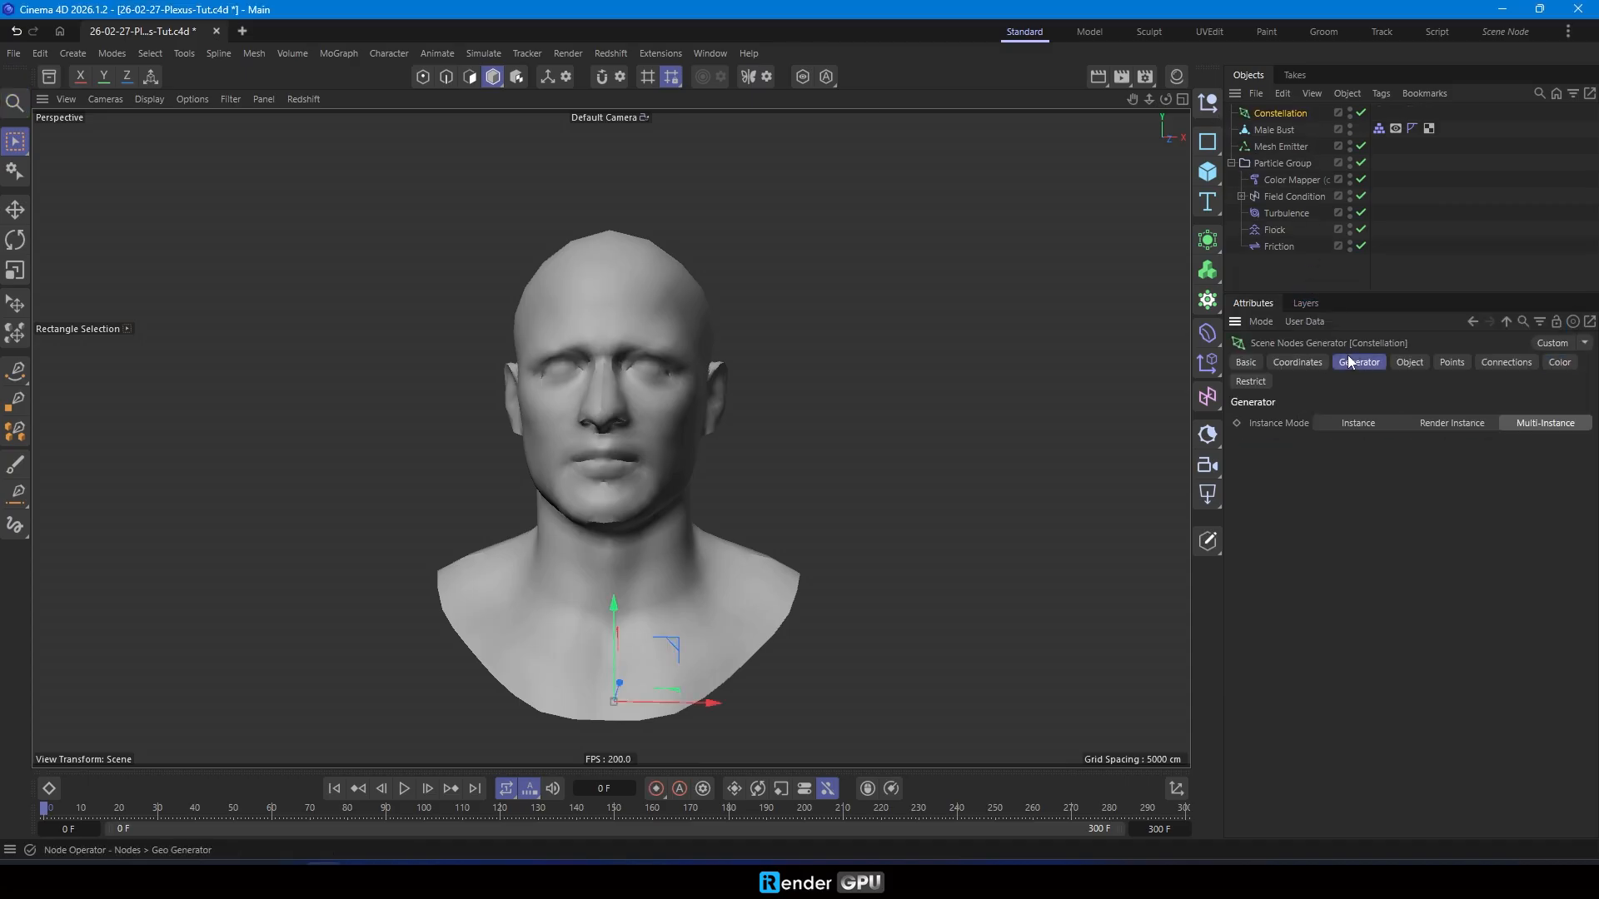
left_click(1410, 362)
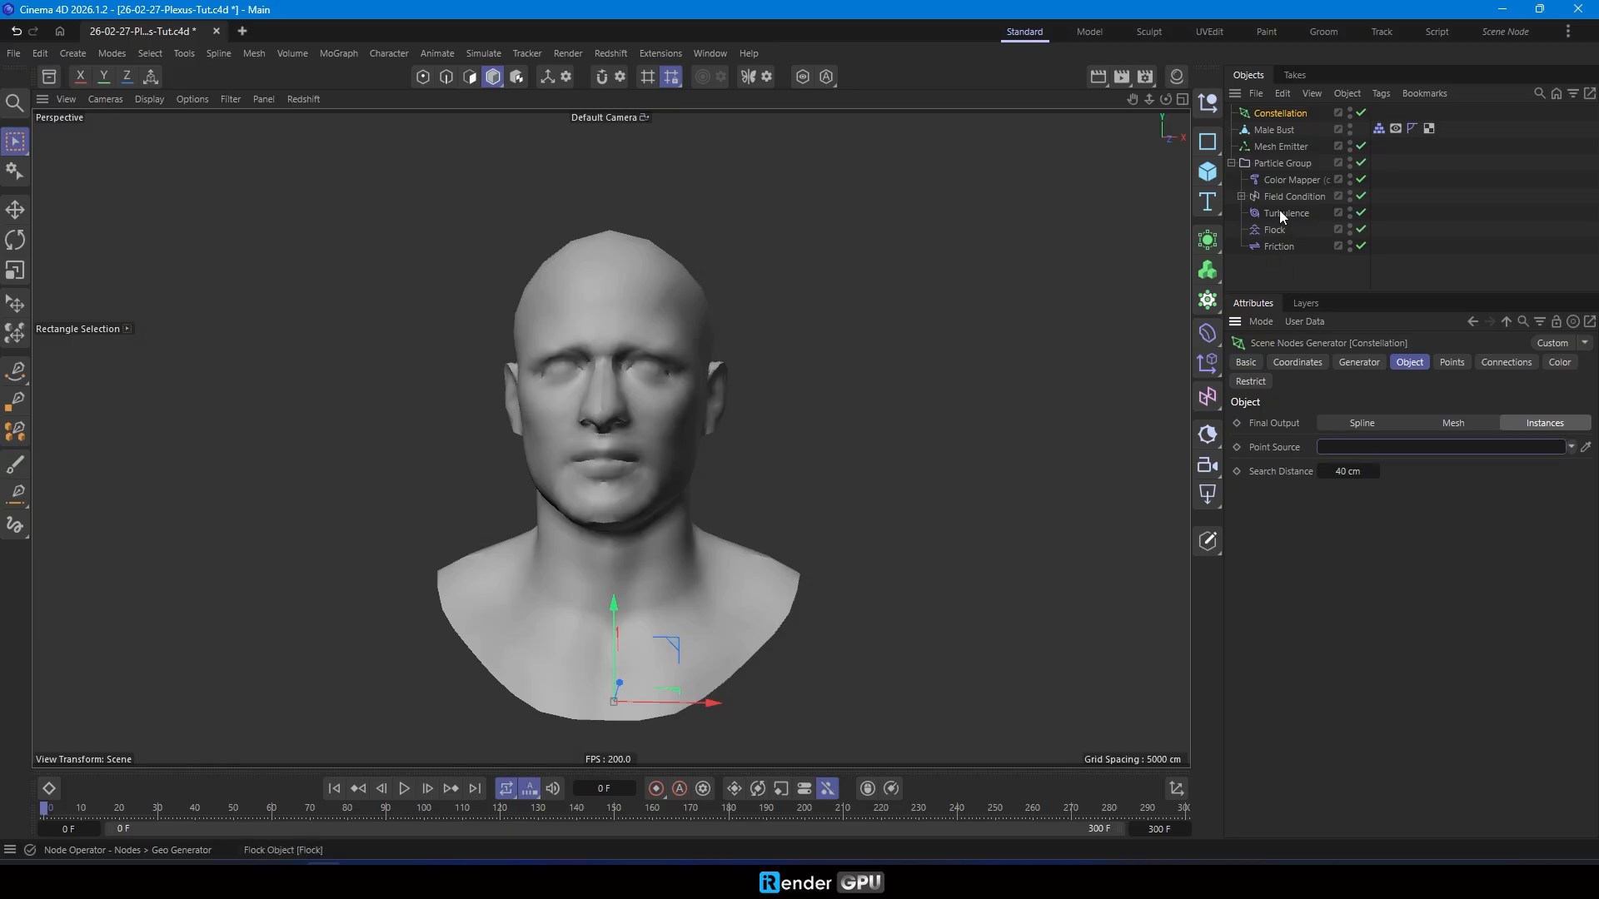
left_click_drag(1273, 159, 1272, 160)
left_click(1276, 162)
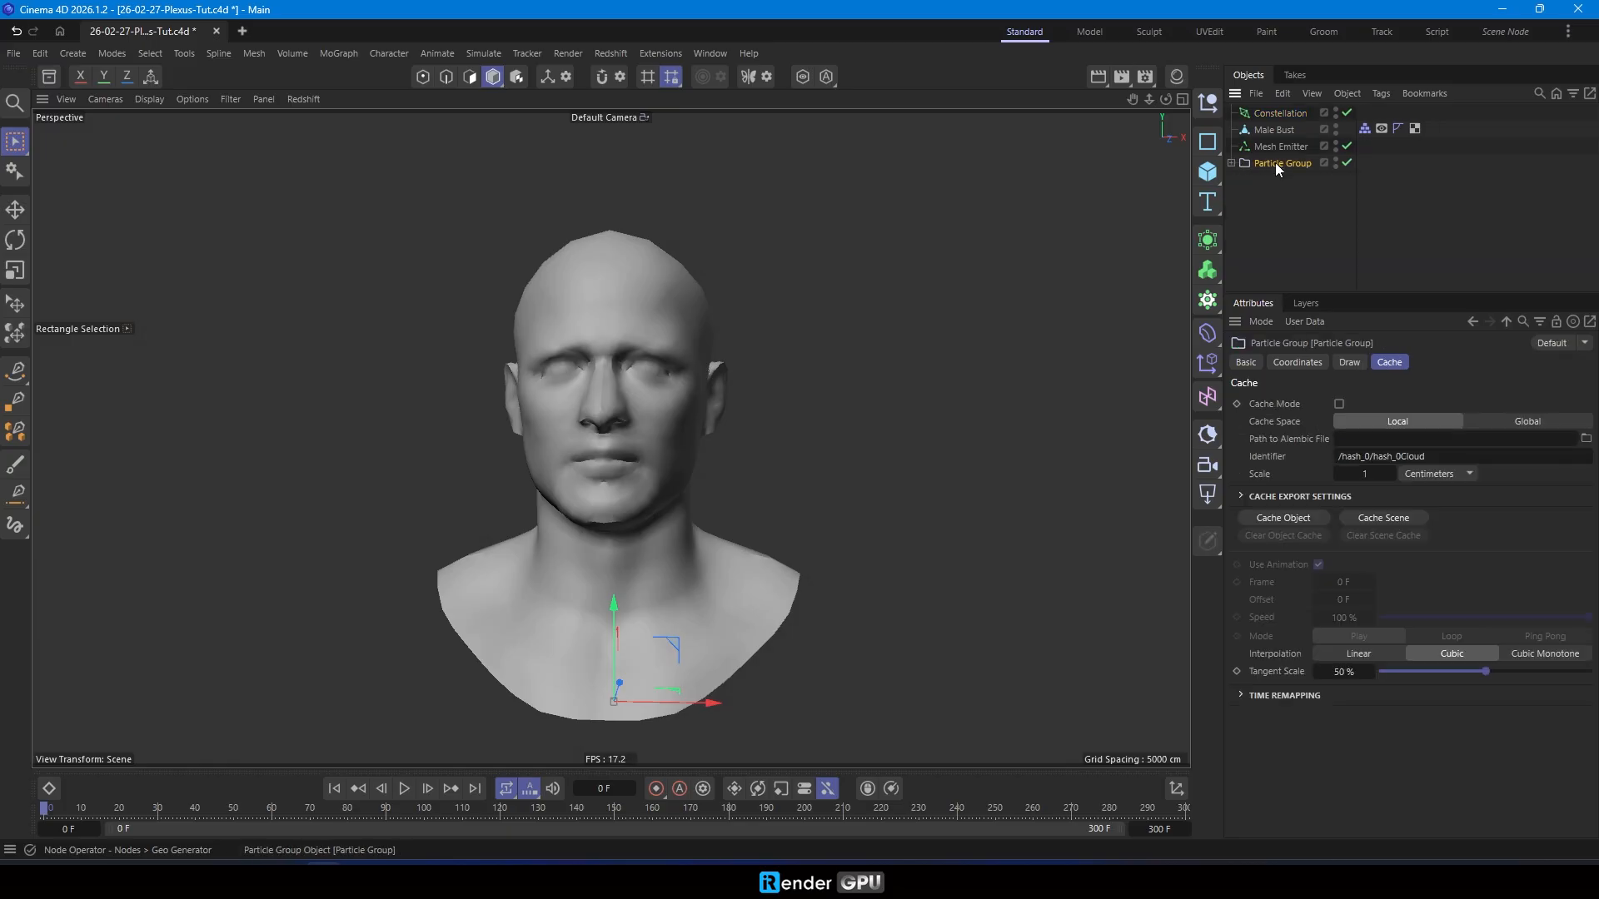
left_click(1288, 114)
left_click_drag(1366, 461, 1365, 460)
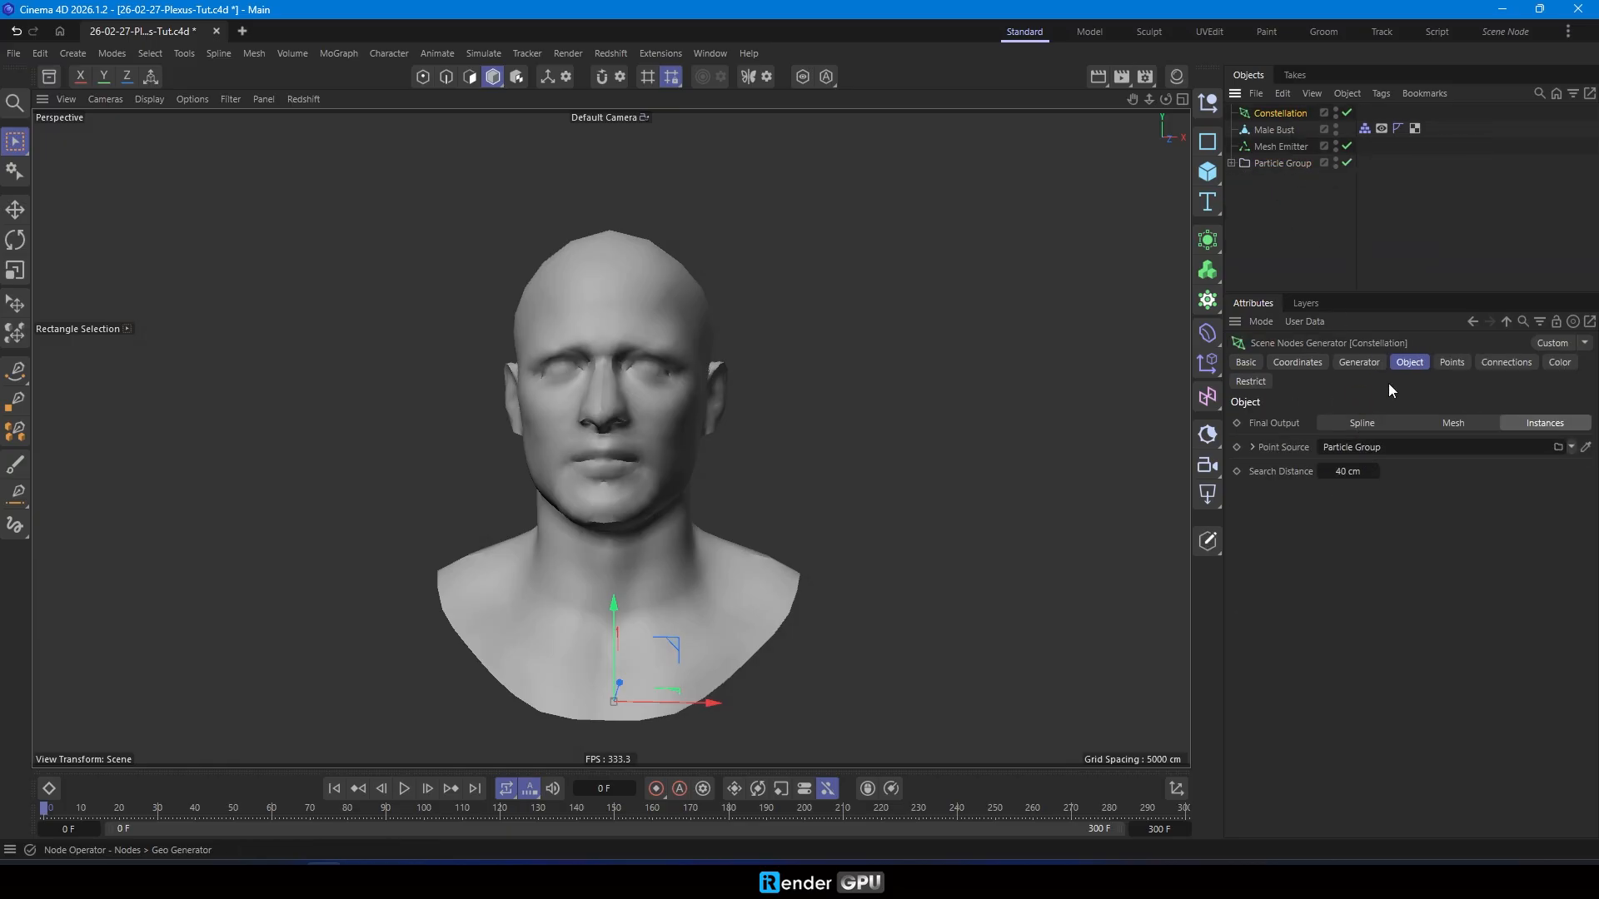
- Play the animation to preview the plexus, and turn on X-Ray display for the Male Bust
left_click(1448, 363)
left_click(1501, 361)
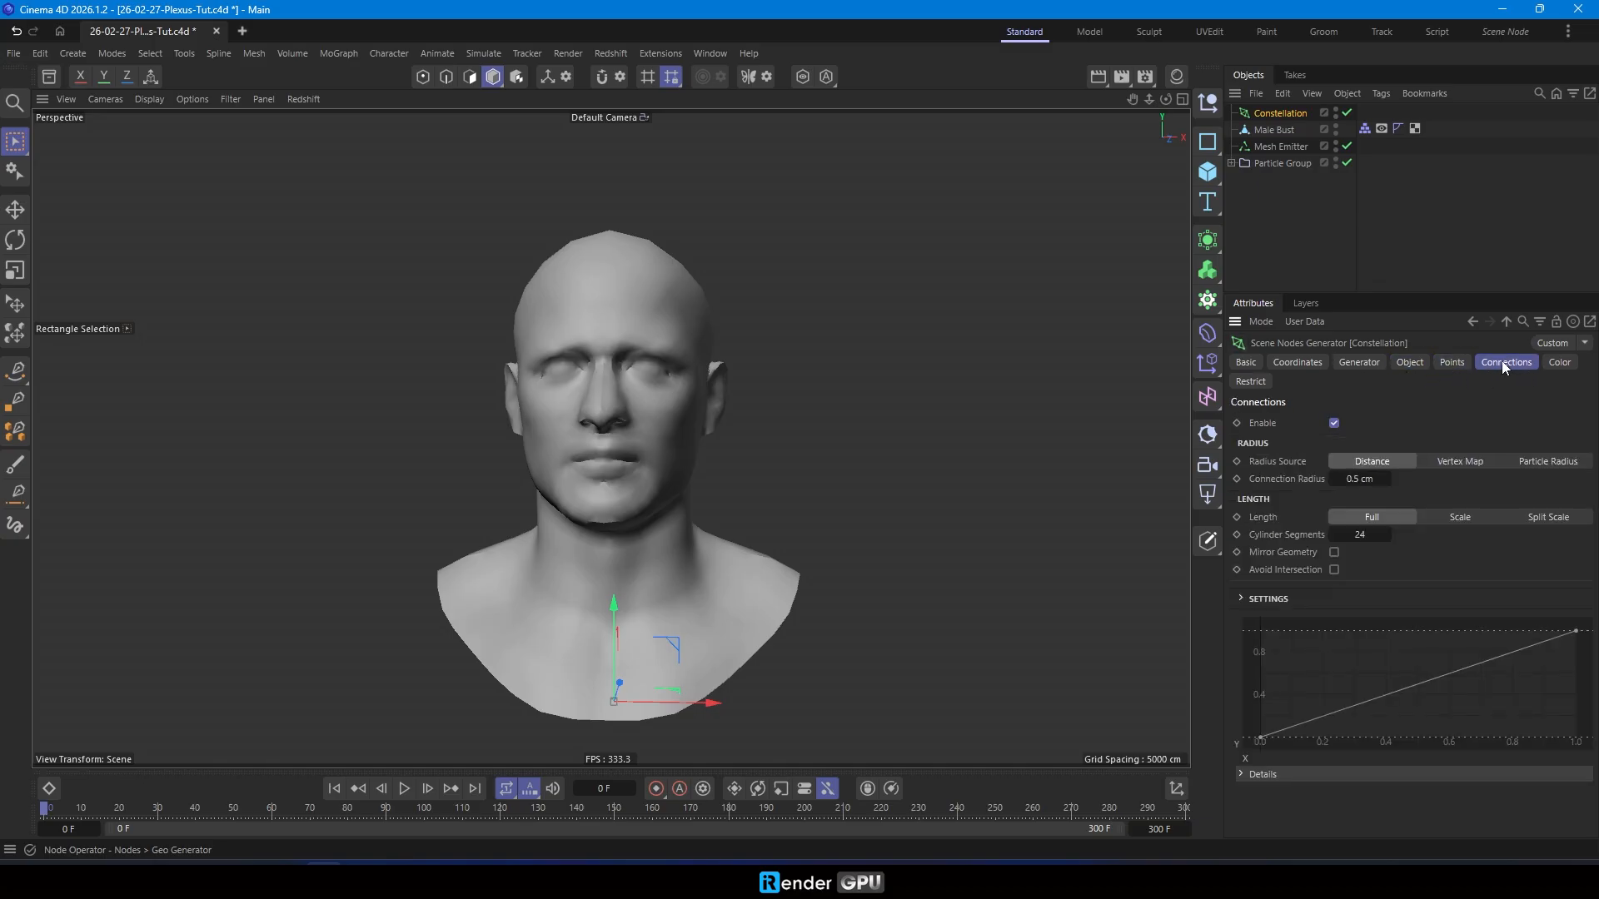
left_click(1412, 364)
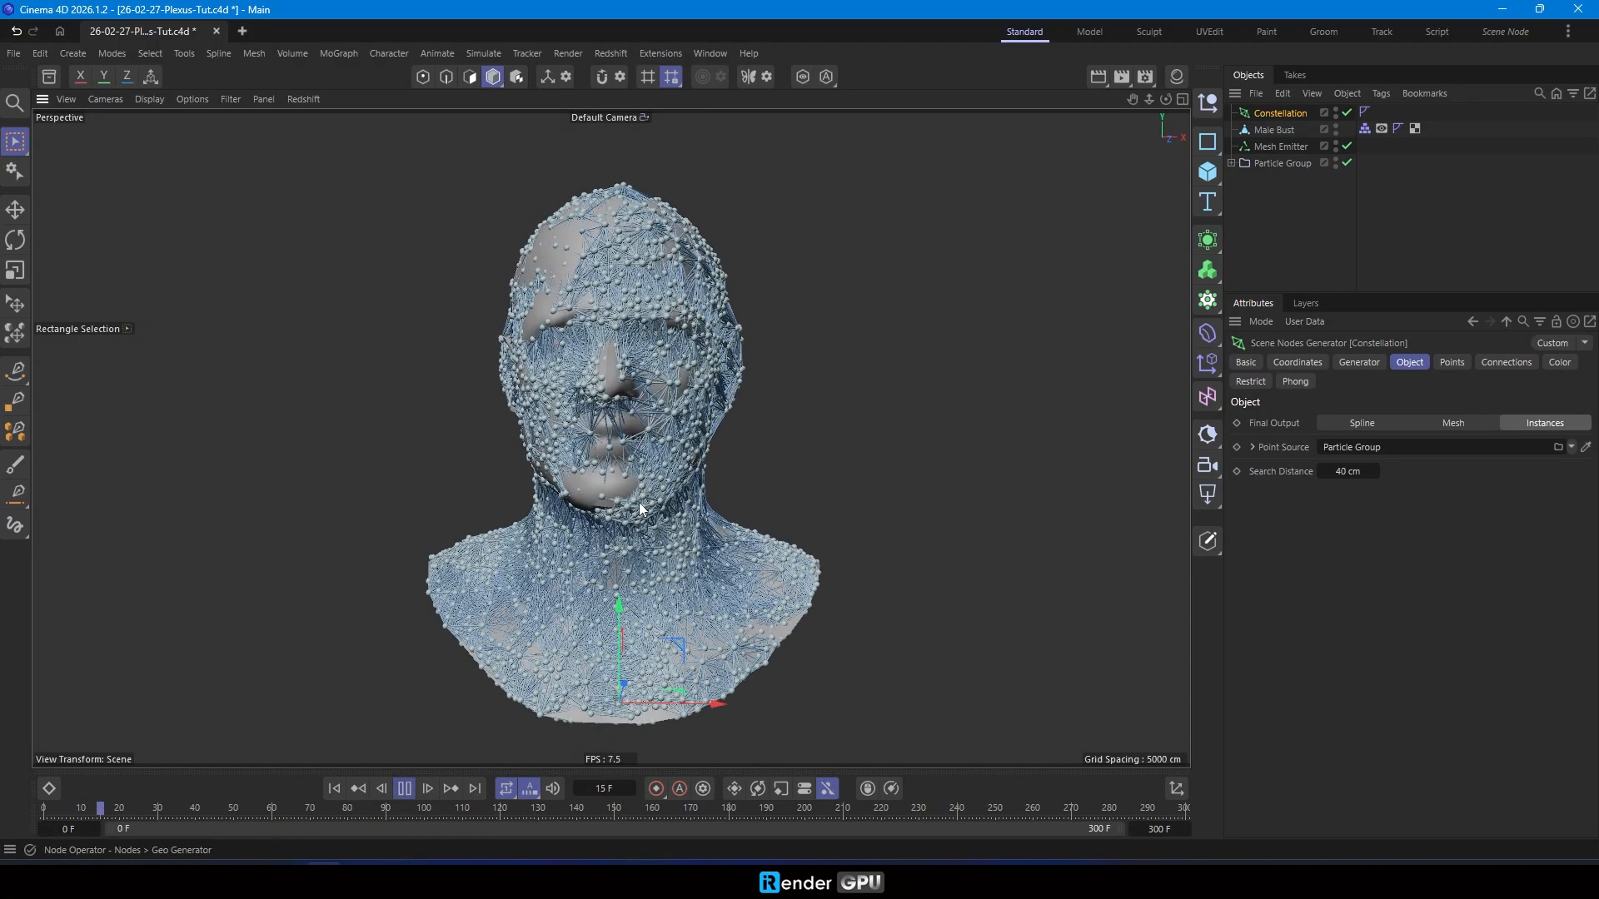
left_click(1287, 130)
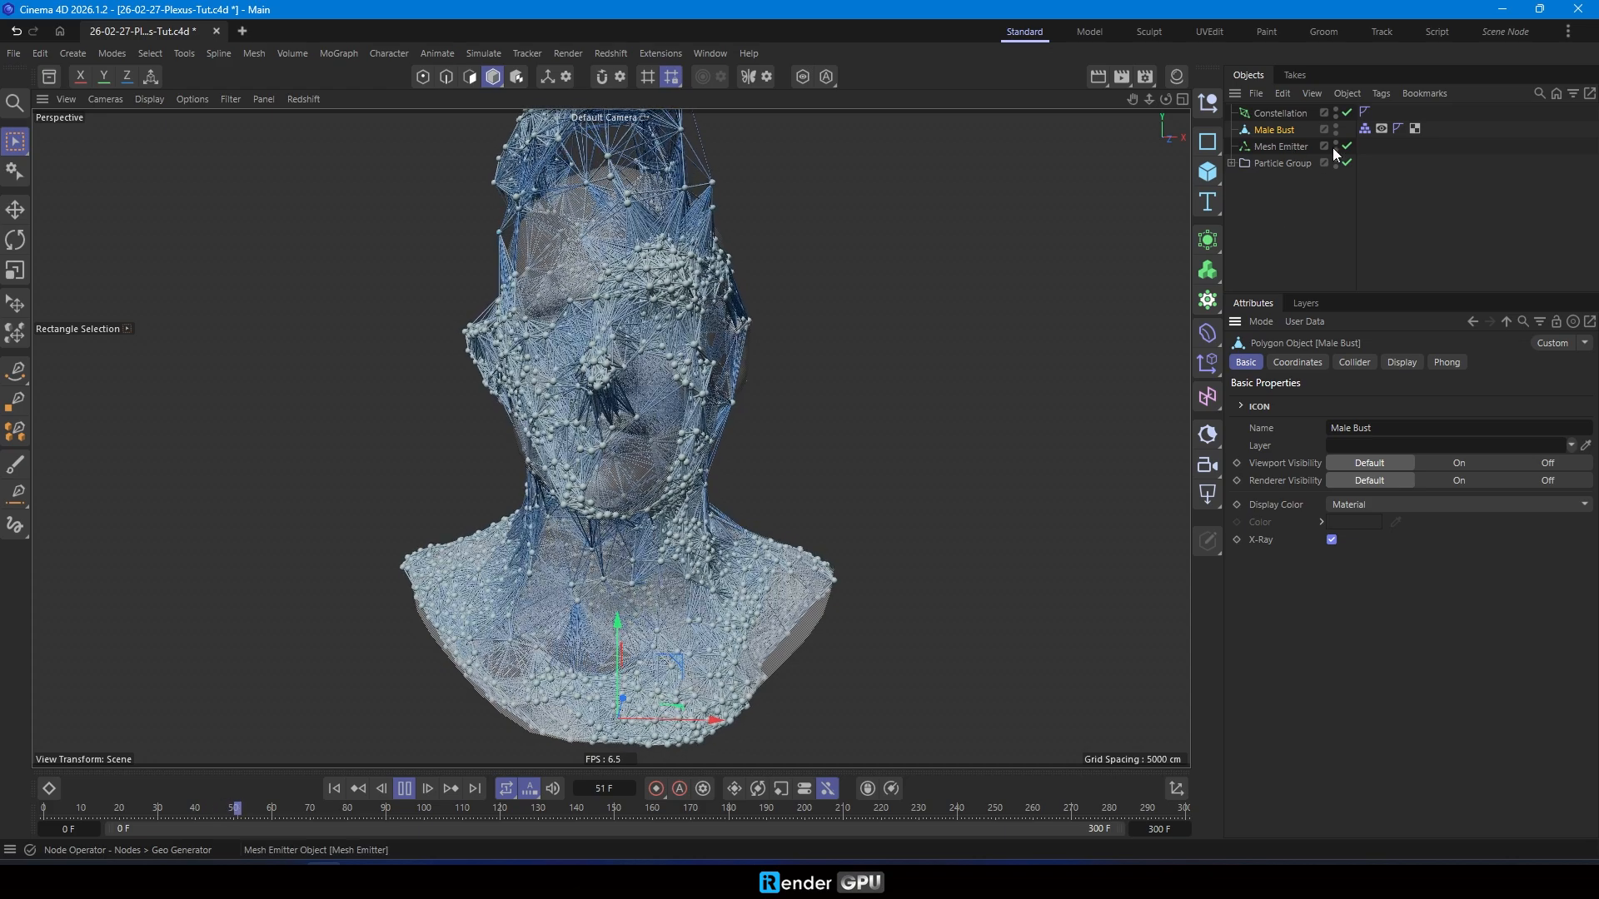
left_click(1274, 114)
- Rewind the animation to frame 0, set the Constellation's search distance to 15 cm, and replay it
scroll(441, 746, "up", 2)
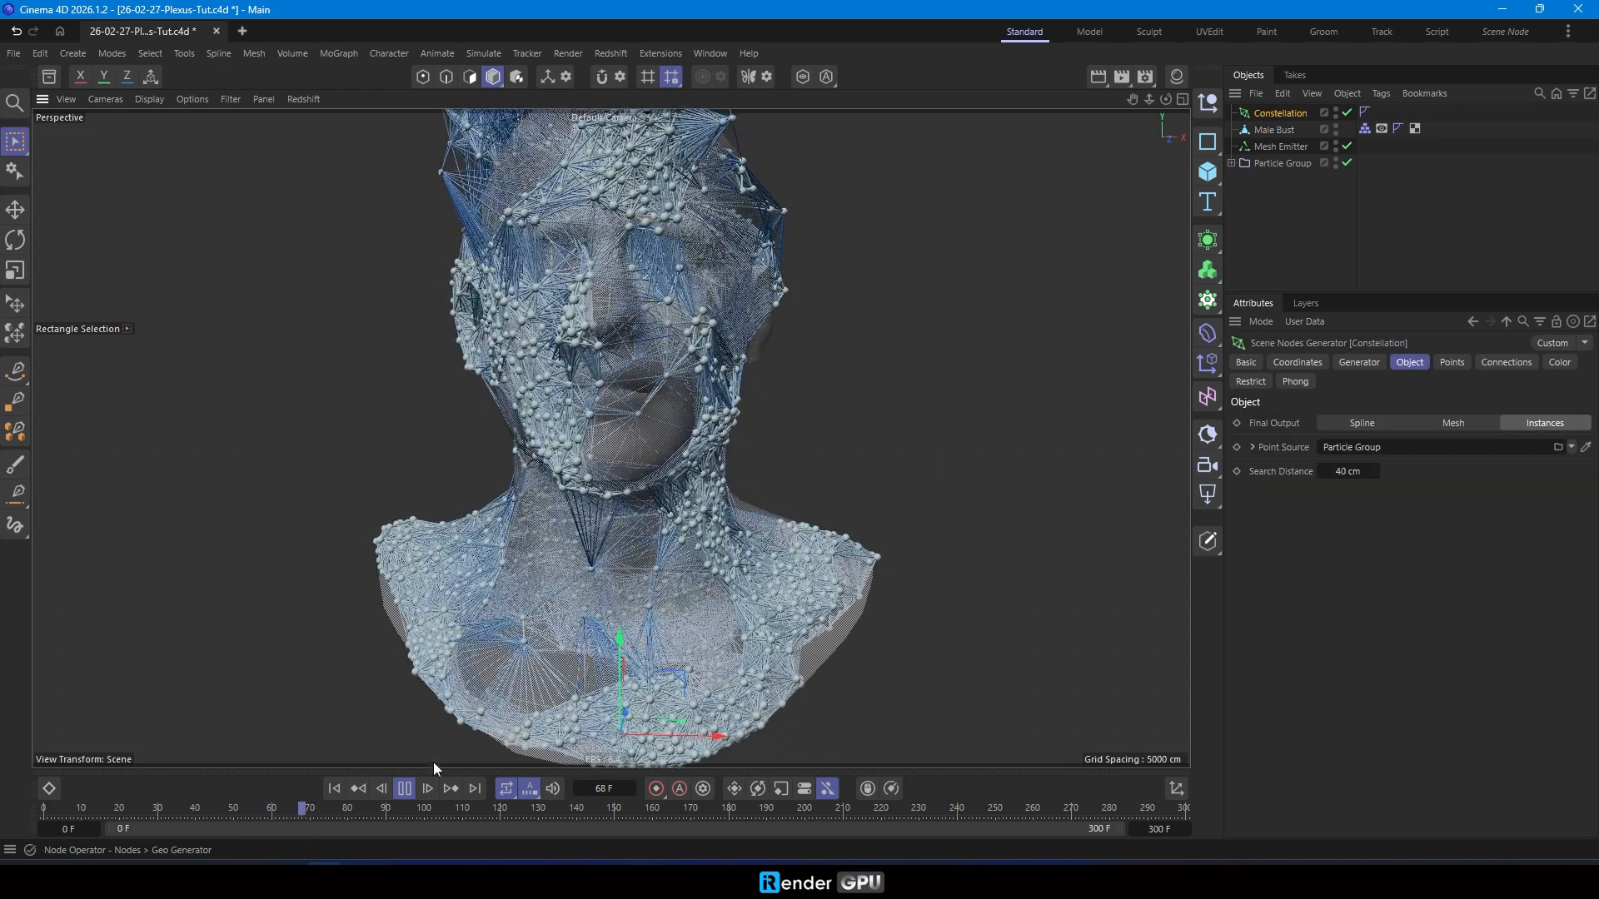
left_click(404, 789)
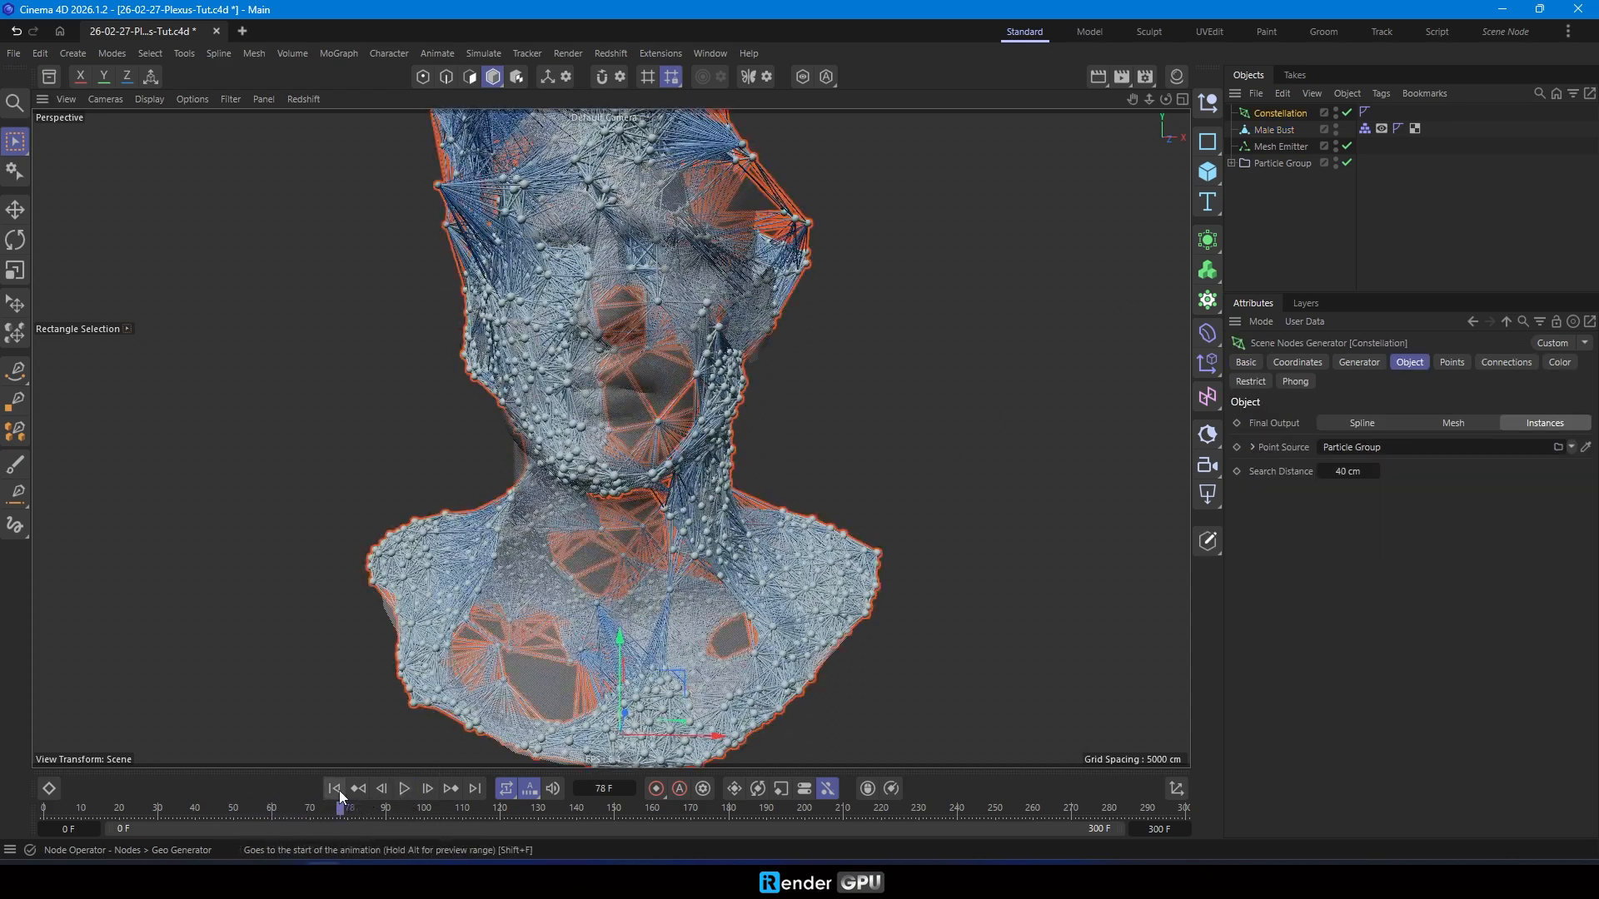
left_click(336, 791)
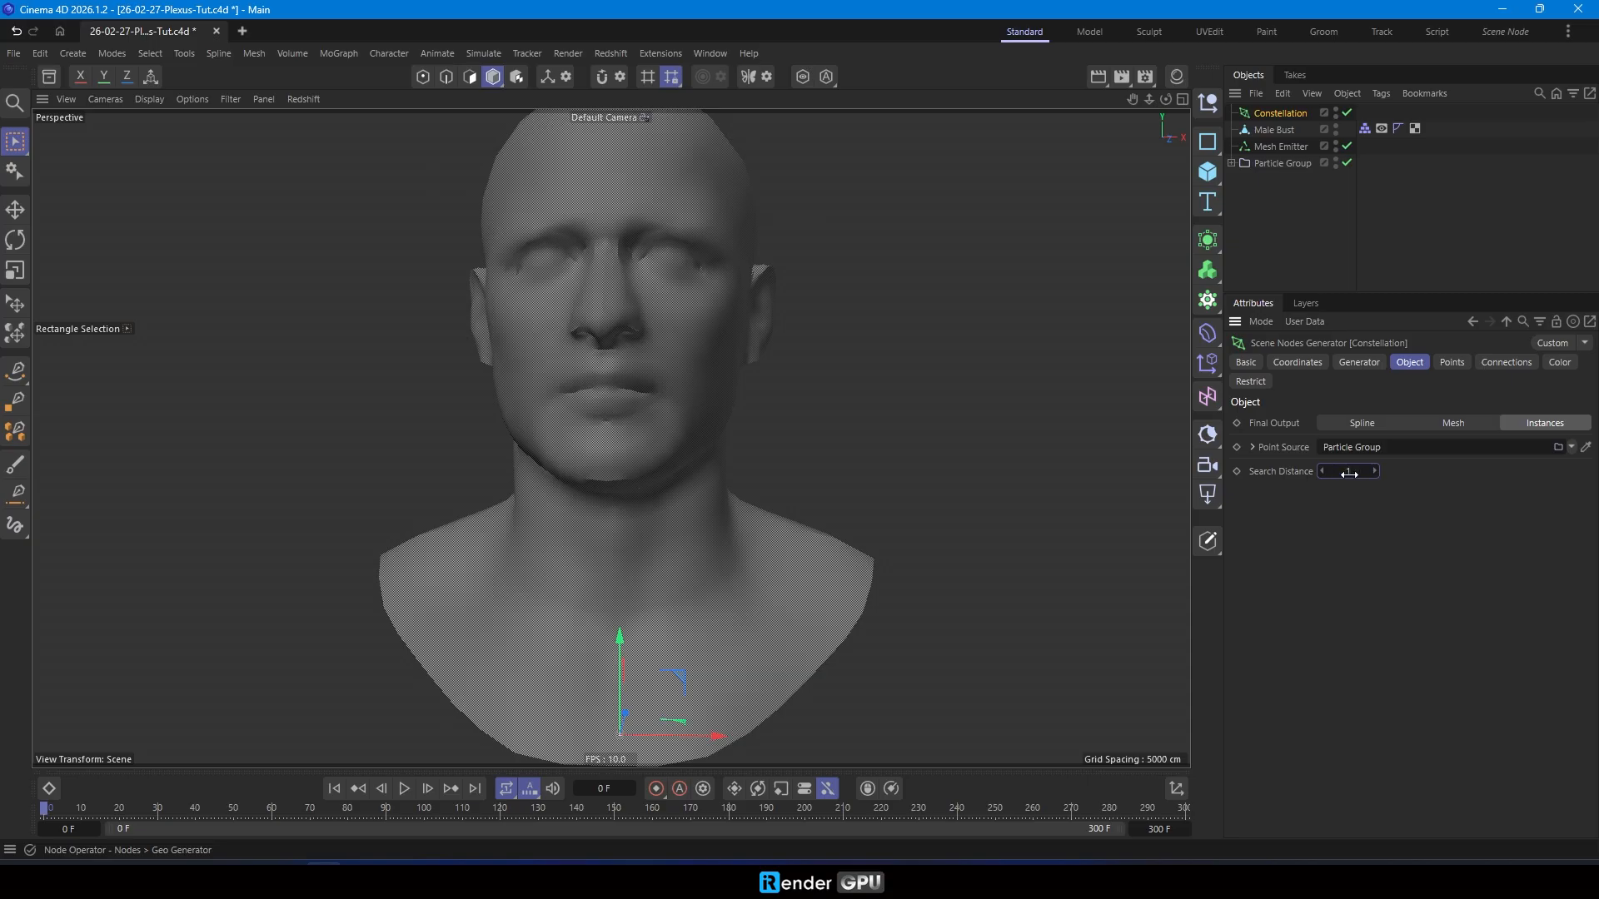
left_click(405, 788)
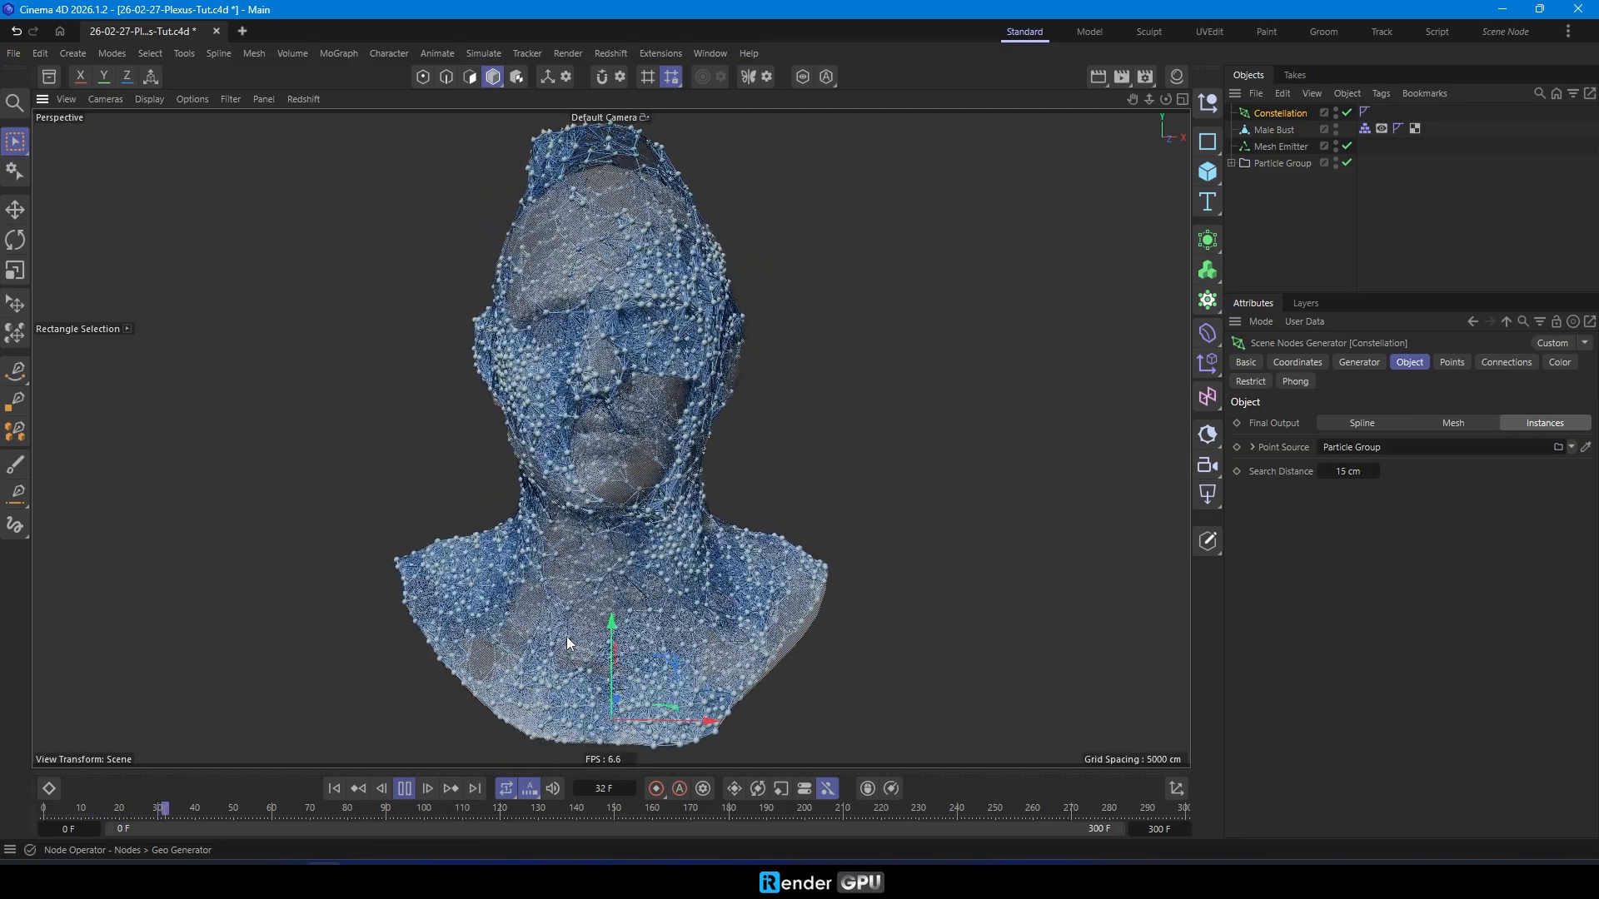
- Set the Constellation's point radius to 2 cm, and switch the points' radius source to Particle Radius
left_click(1458, 362)
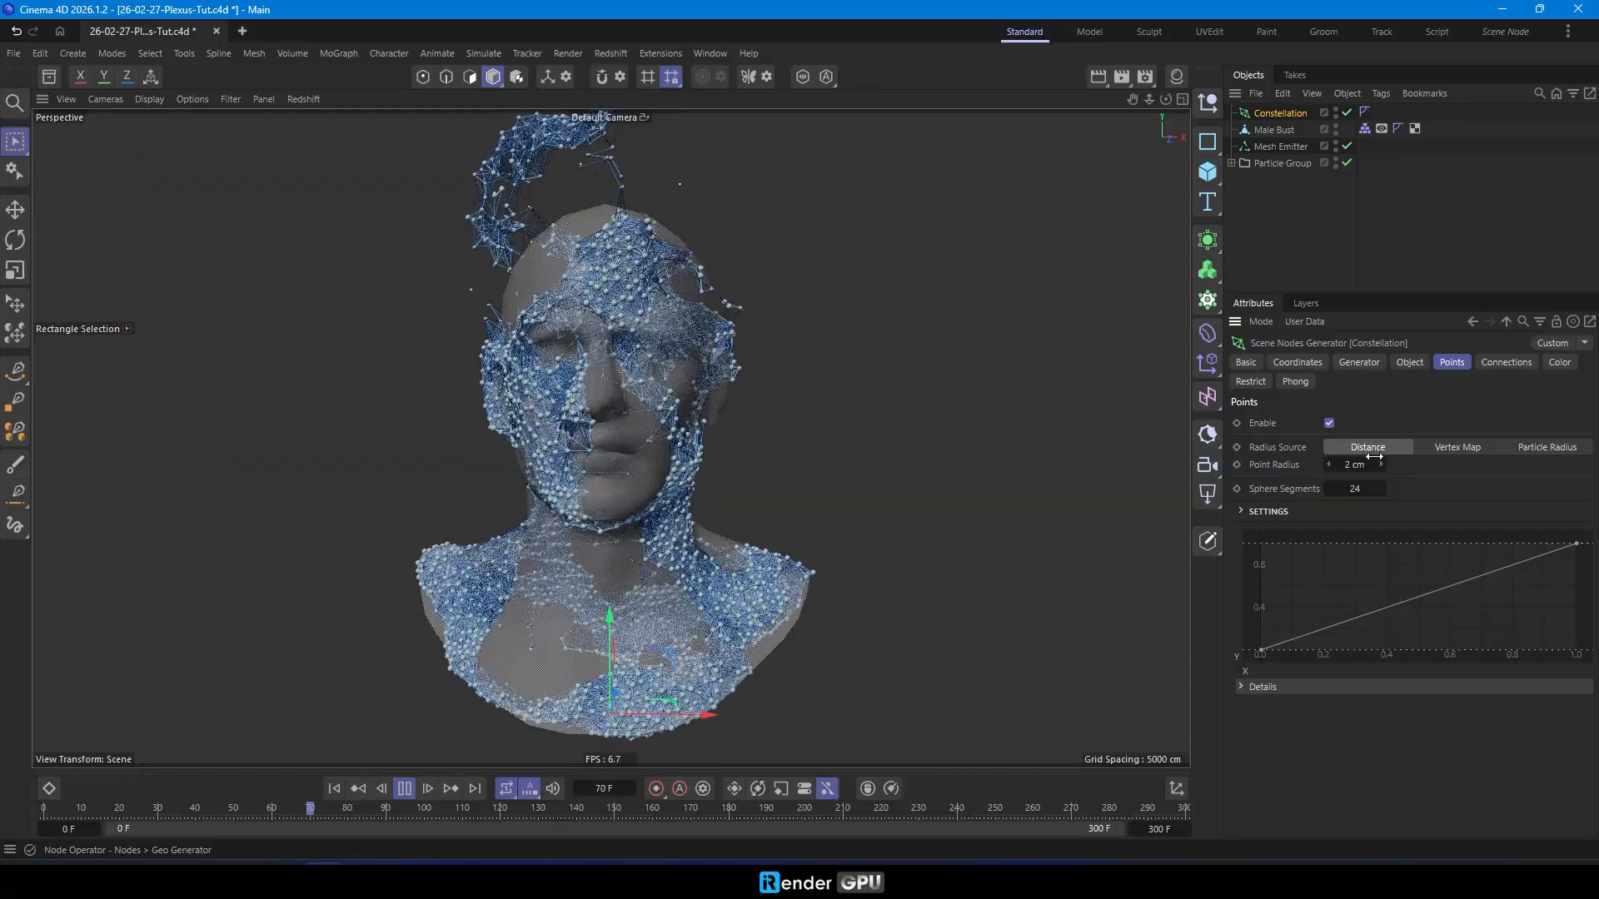
left_click_drag(1357, 464, 1364, 465)
double_click(1367, 464)
type("2")
key("Return")
left_click(1544, 450)
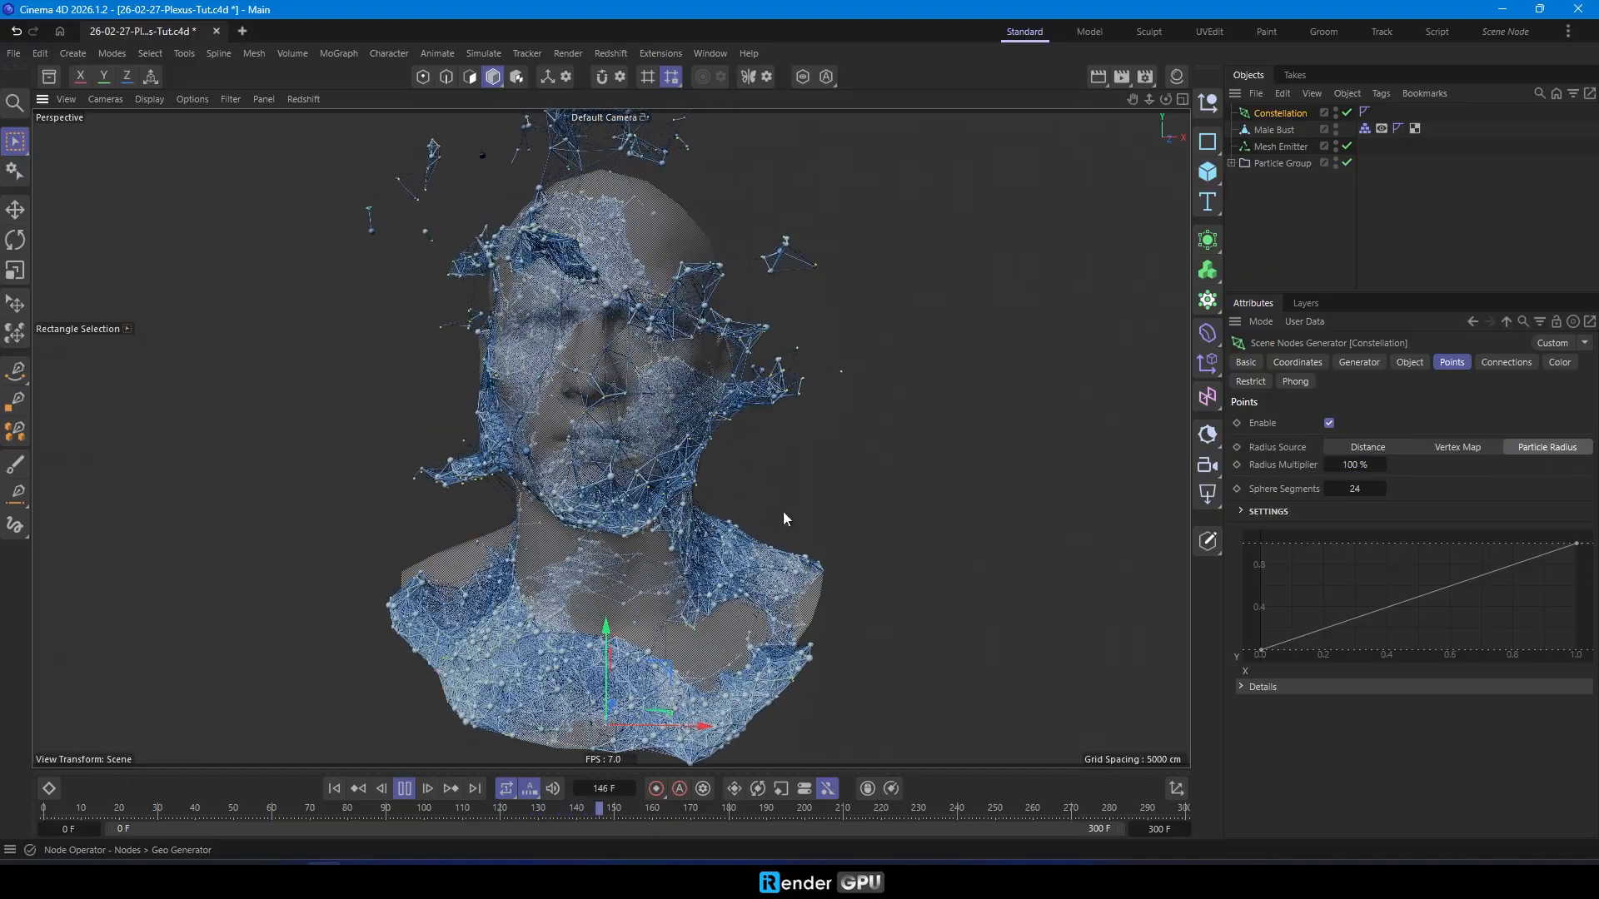
- Try Particle Radius as the radius source of the connections, and return it to Distance
left_click(1504, 361)
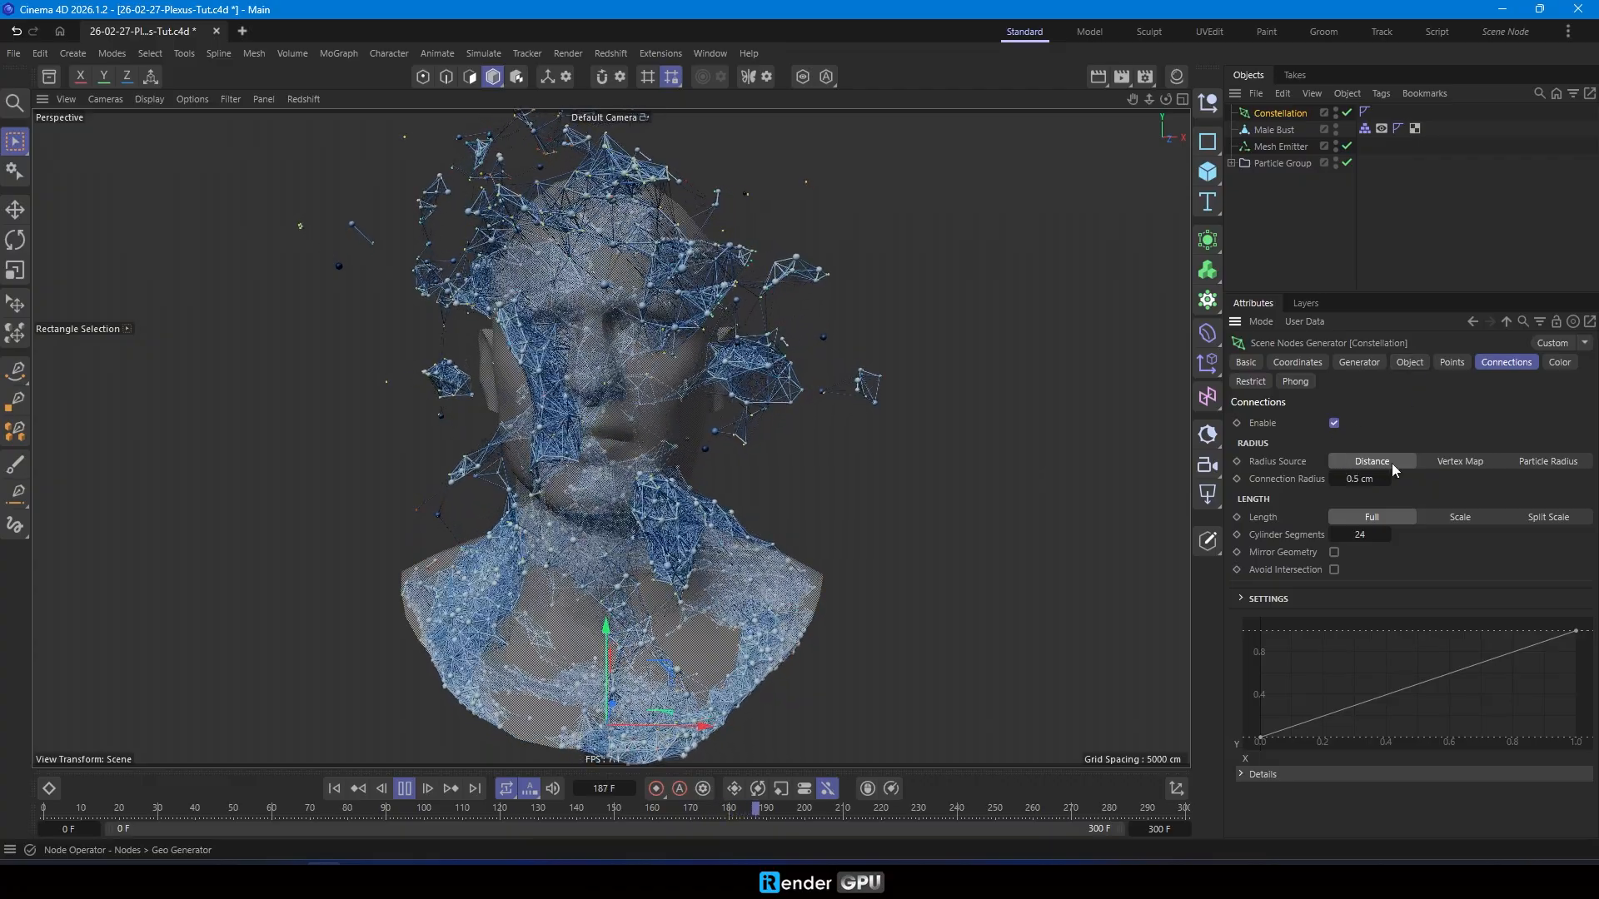
left_click(1537, 459)
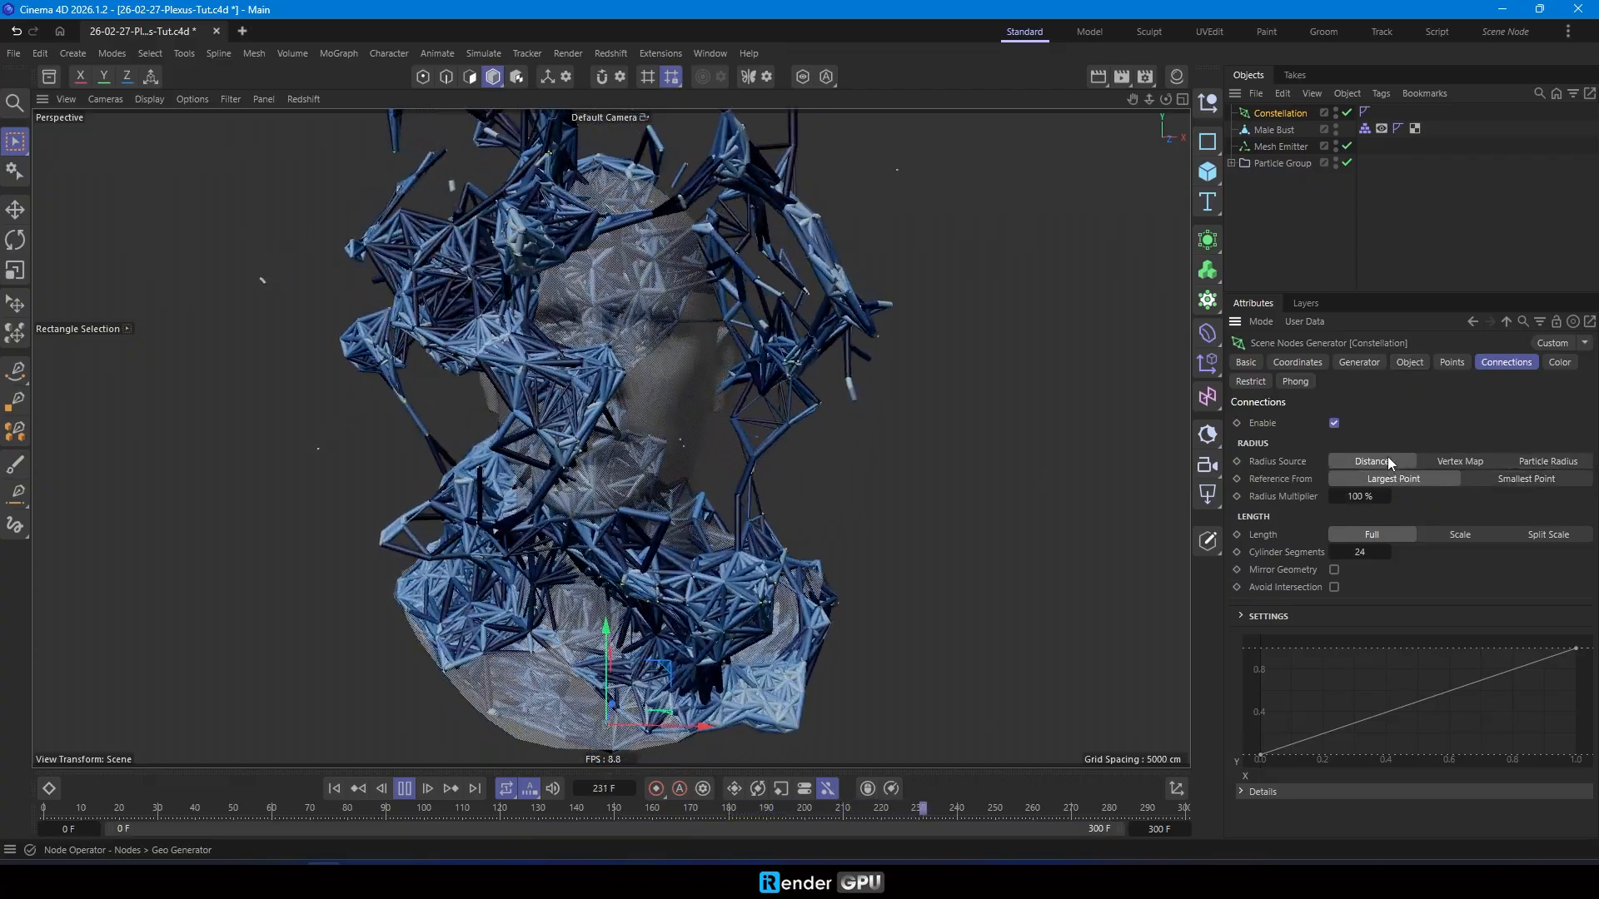
left_click(1387, 458)
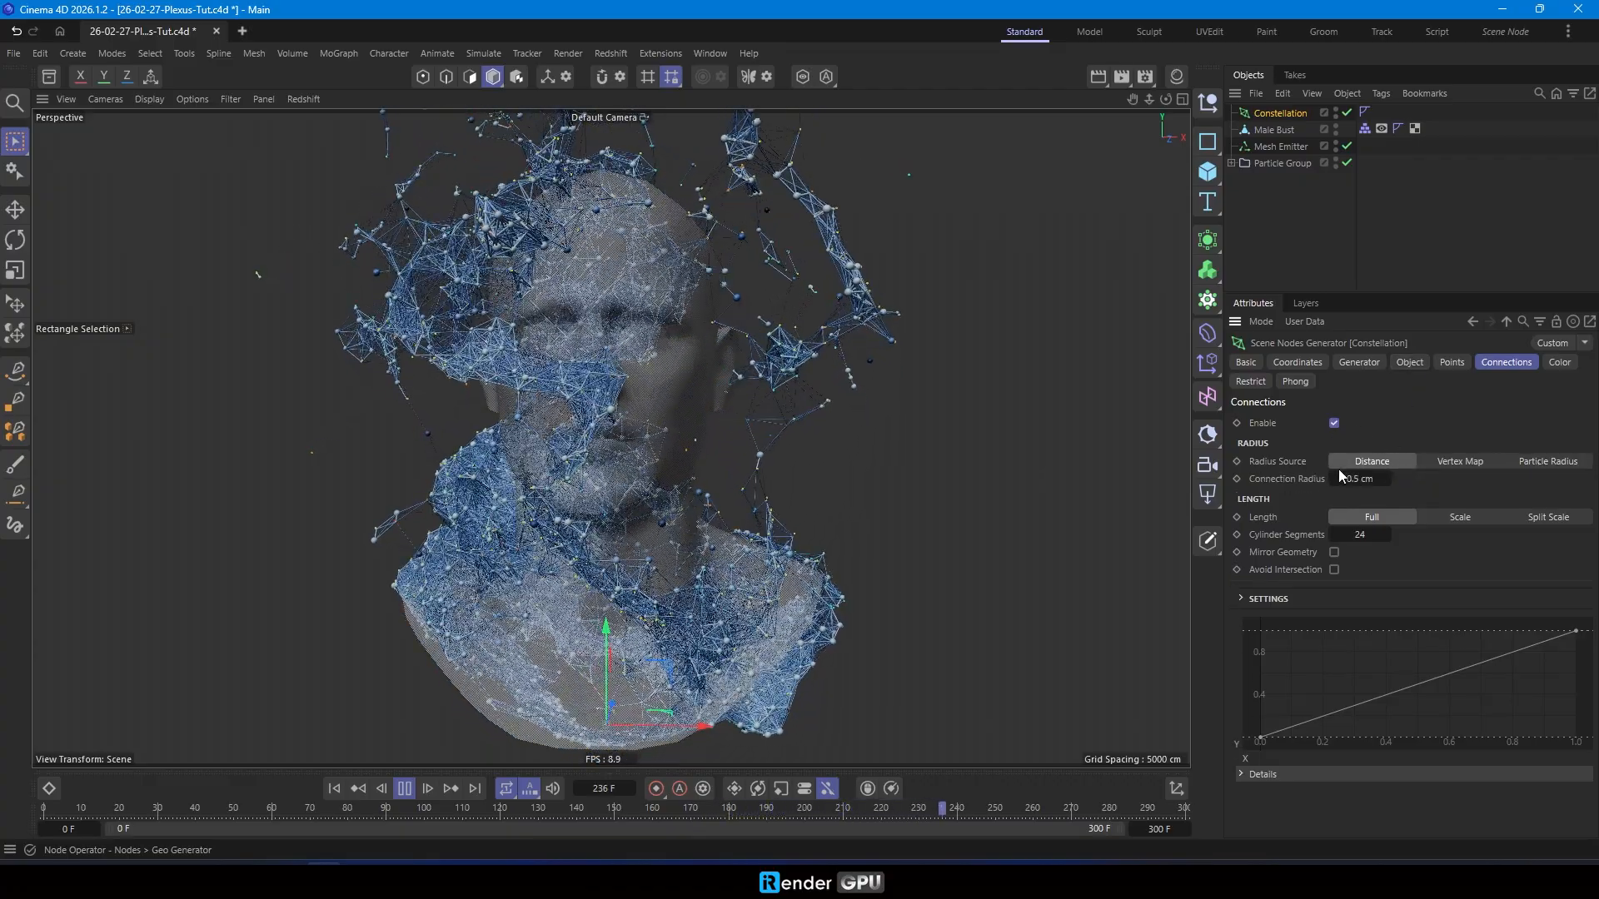
- Preview the Scale length mode from frame 0, return the connections to Full length, and enable Avoid Intersection
left_click(1467, 517)
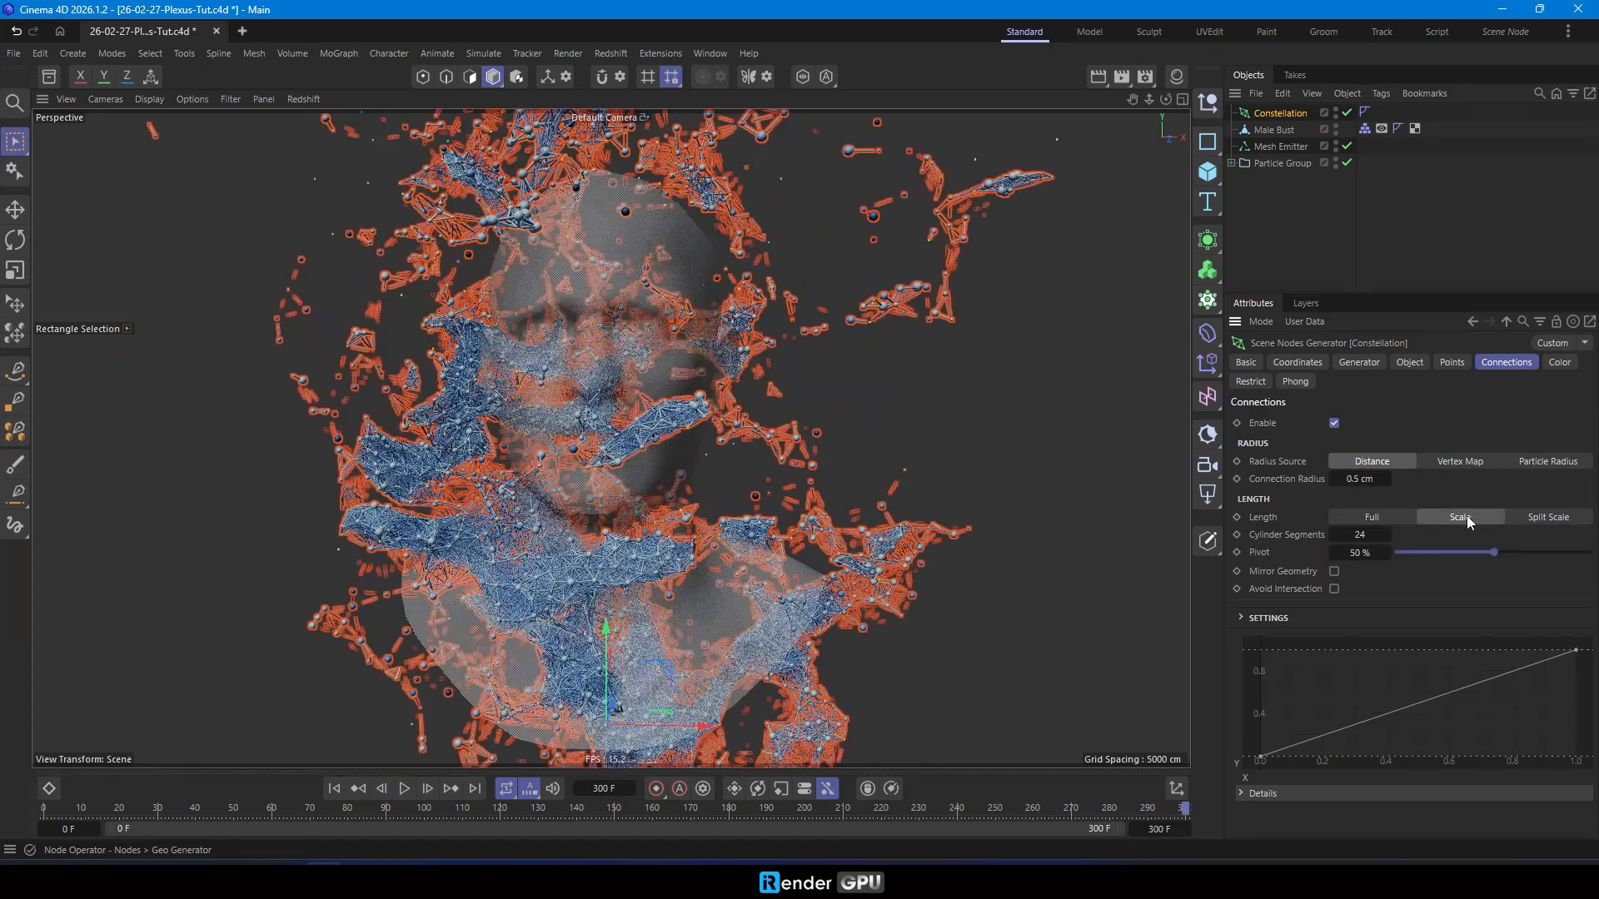
left_click(334, 787)
left_click_drag(504, 797, 536, 771)
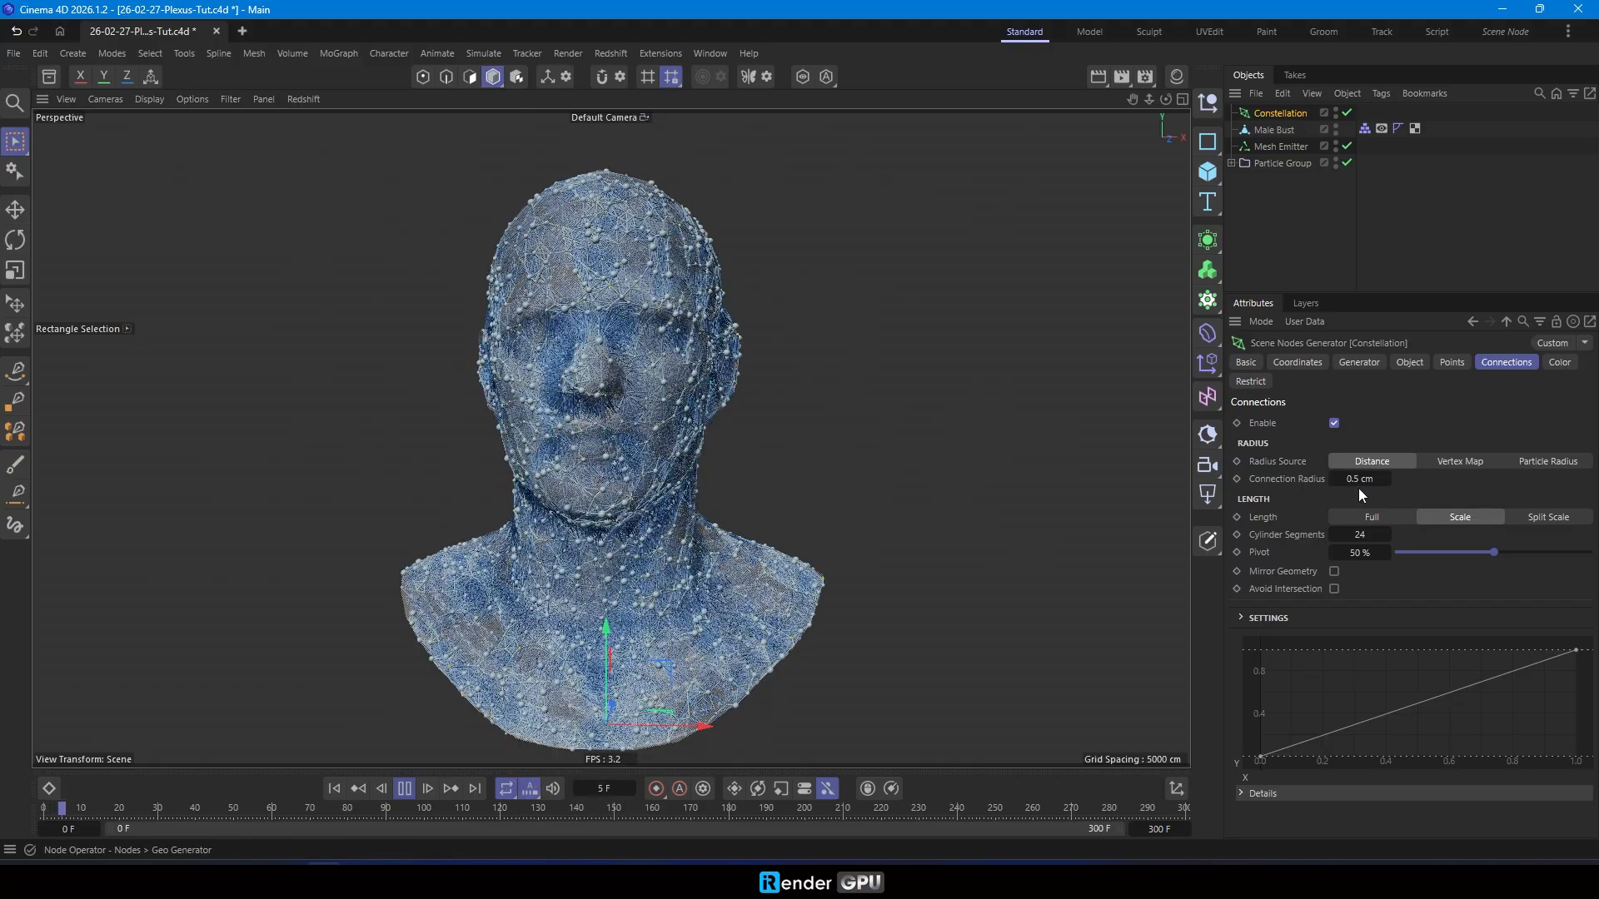
left_click(1387, 519)
left_click(1333, 570)
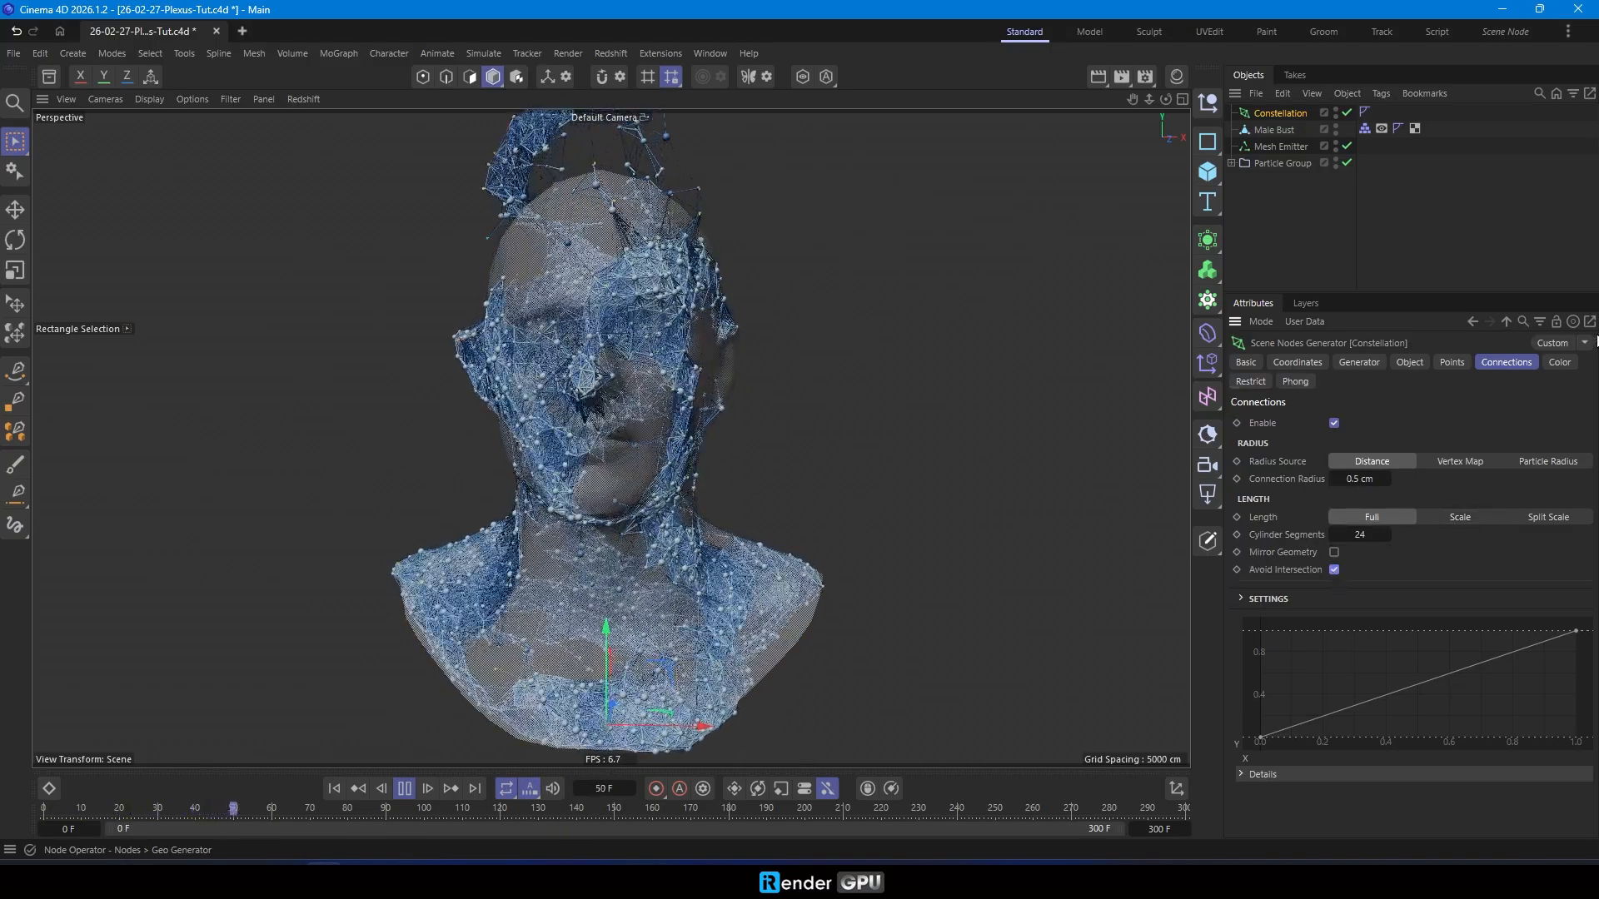
- Set both the point color and the connection color of the Constellation to Particle Color
left_click(1558, 362)
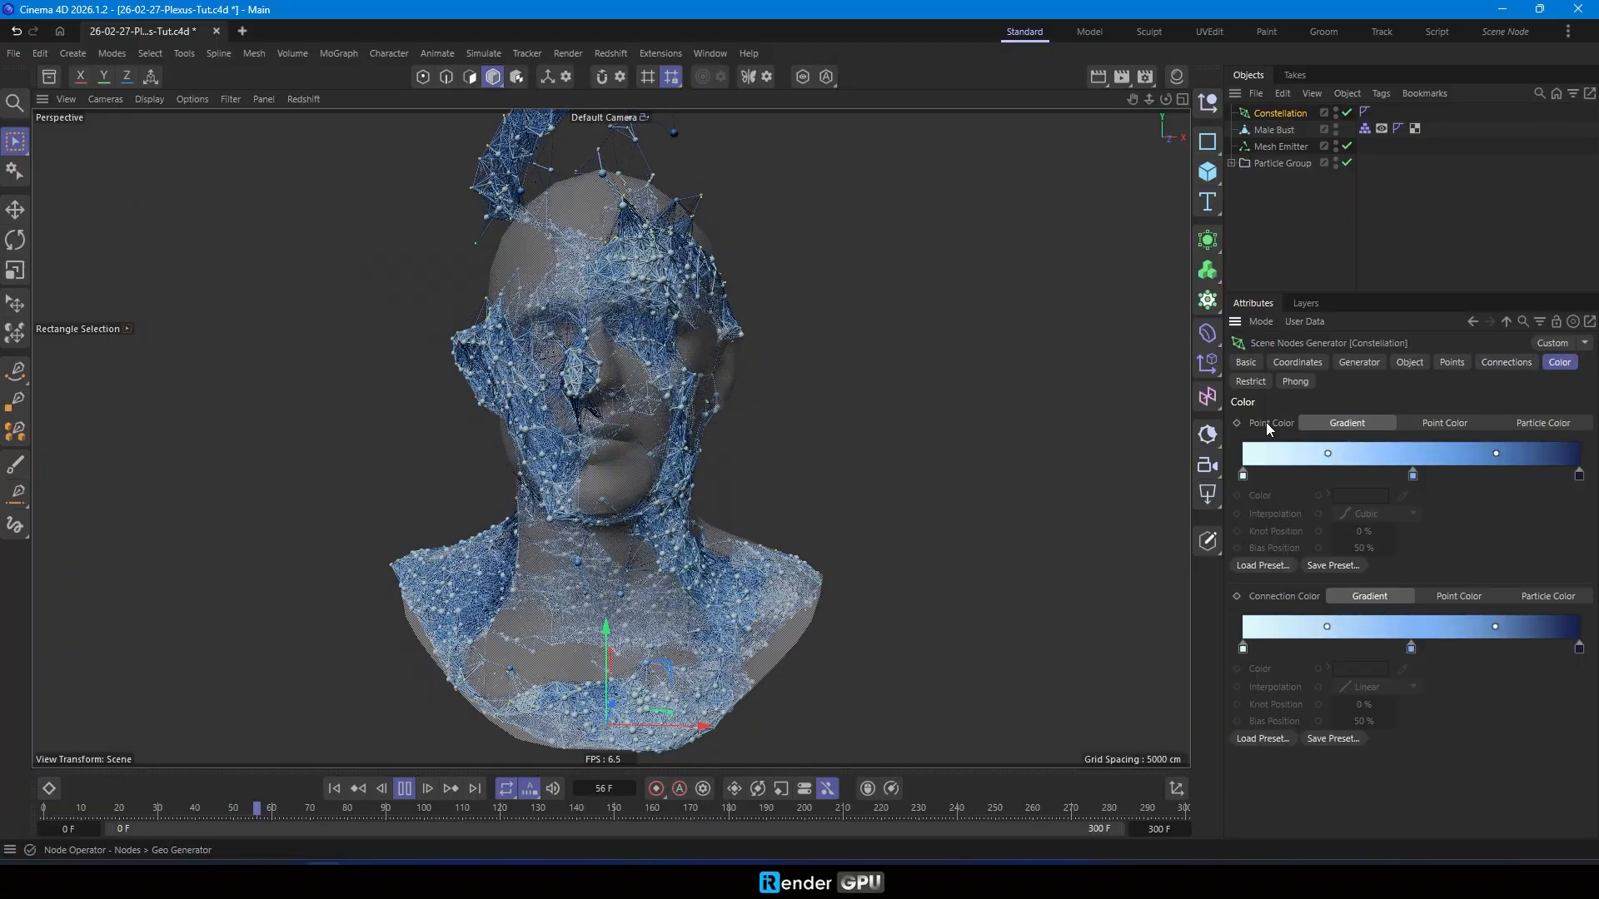
left_click(1544, 423)
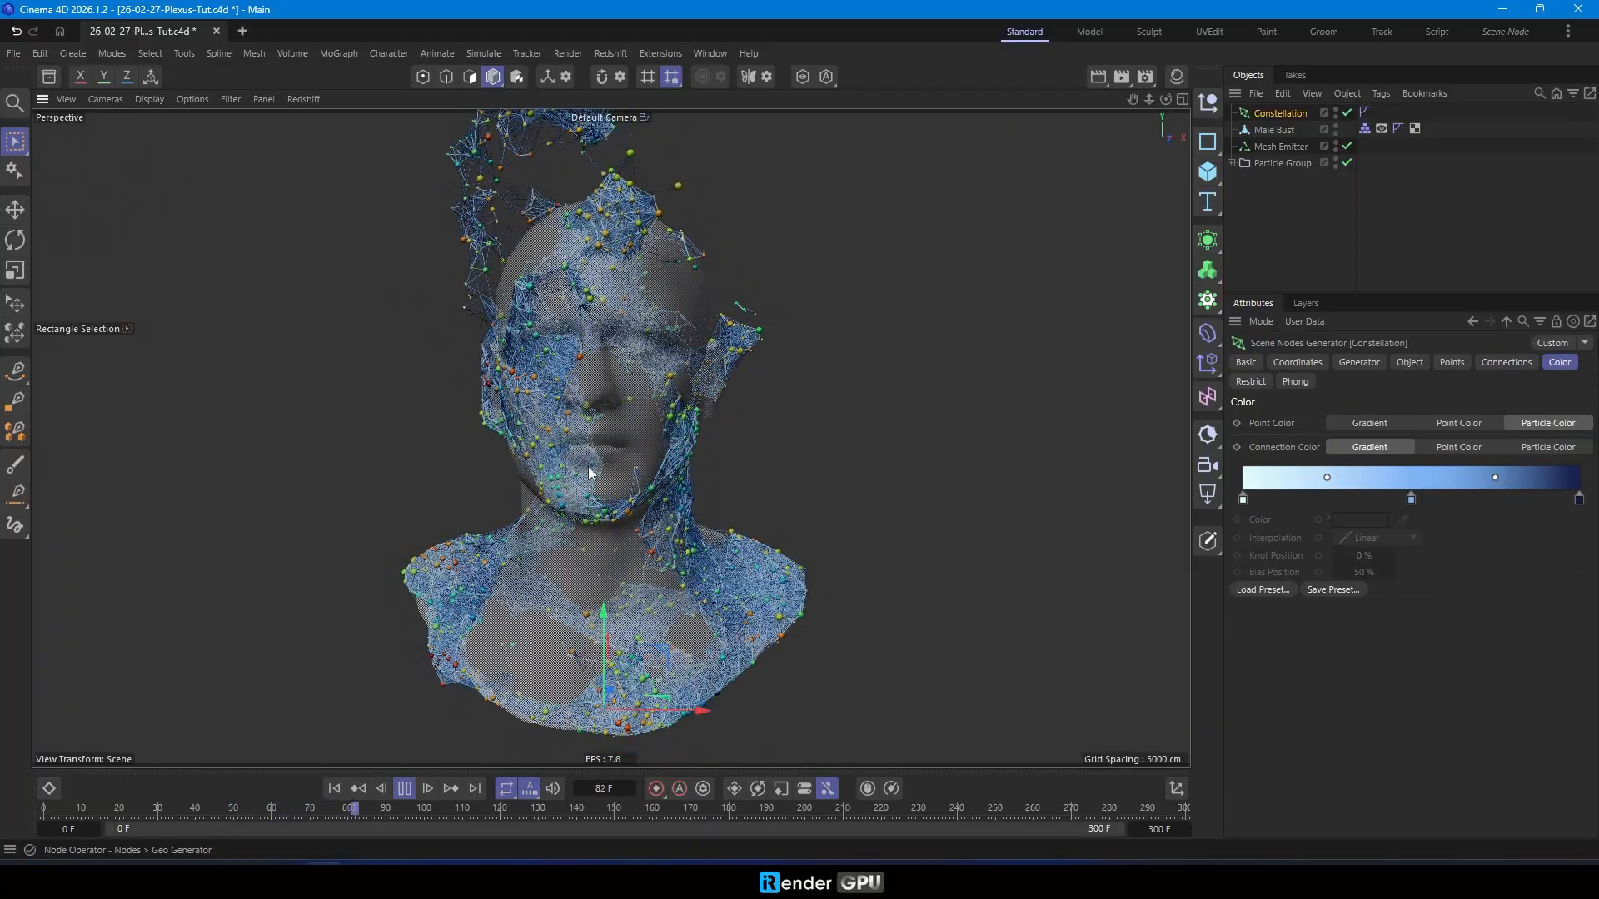
left_click(1545, 447)
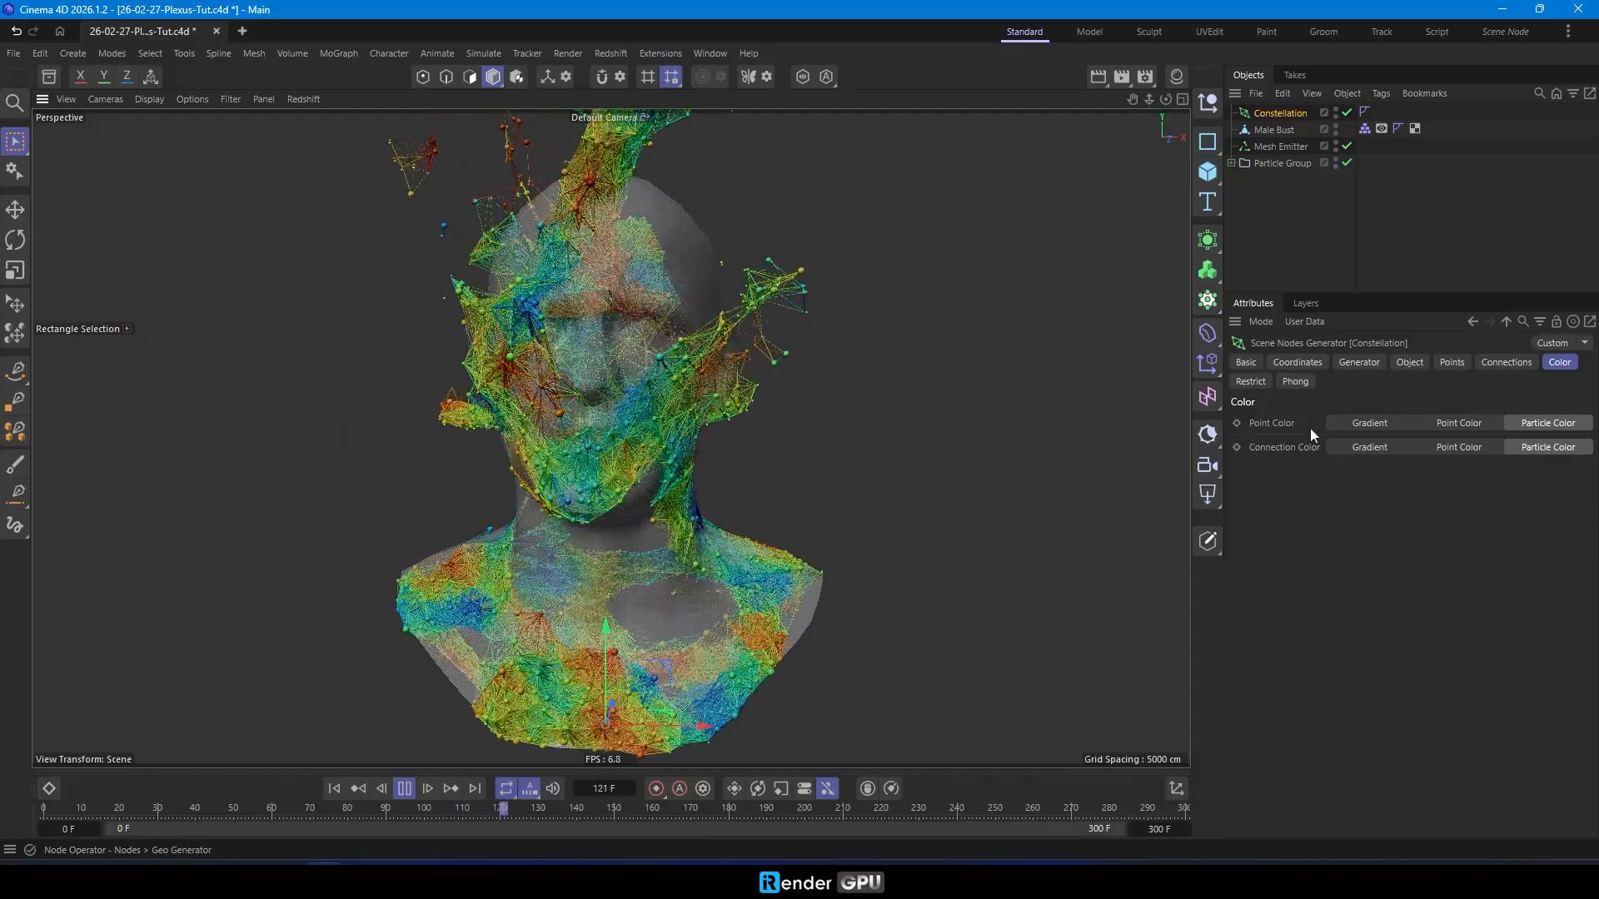
- Switch the connection color back to Gradient and load the Full Colors gradient preset
left_click(1367, 447)
left_click(1273, 585)
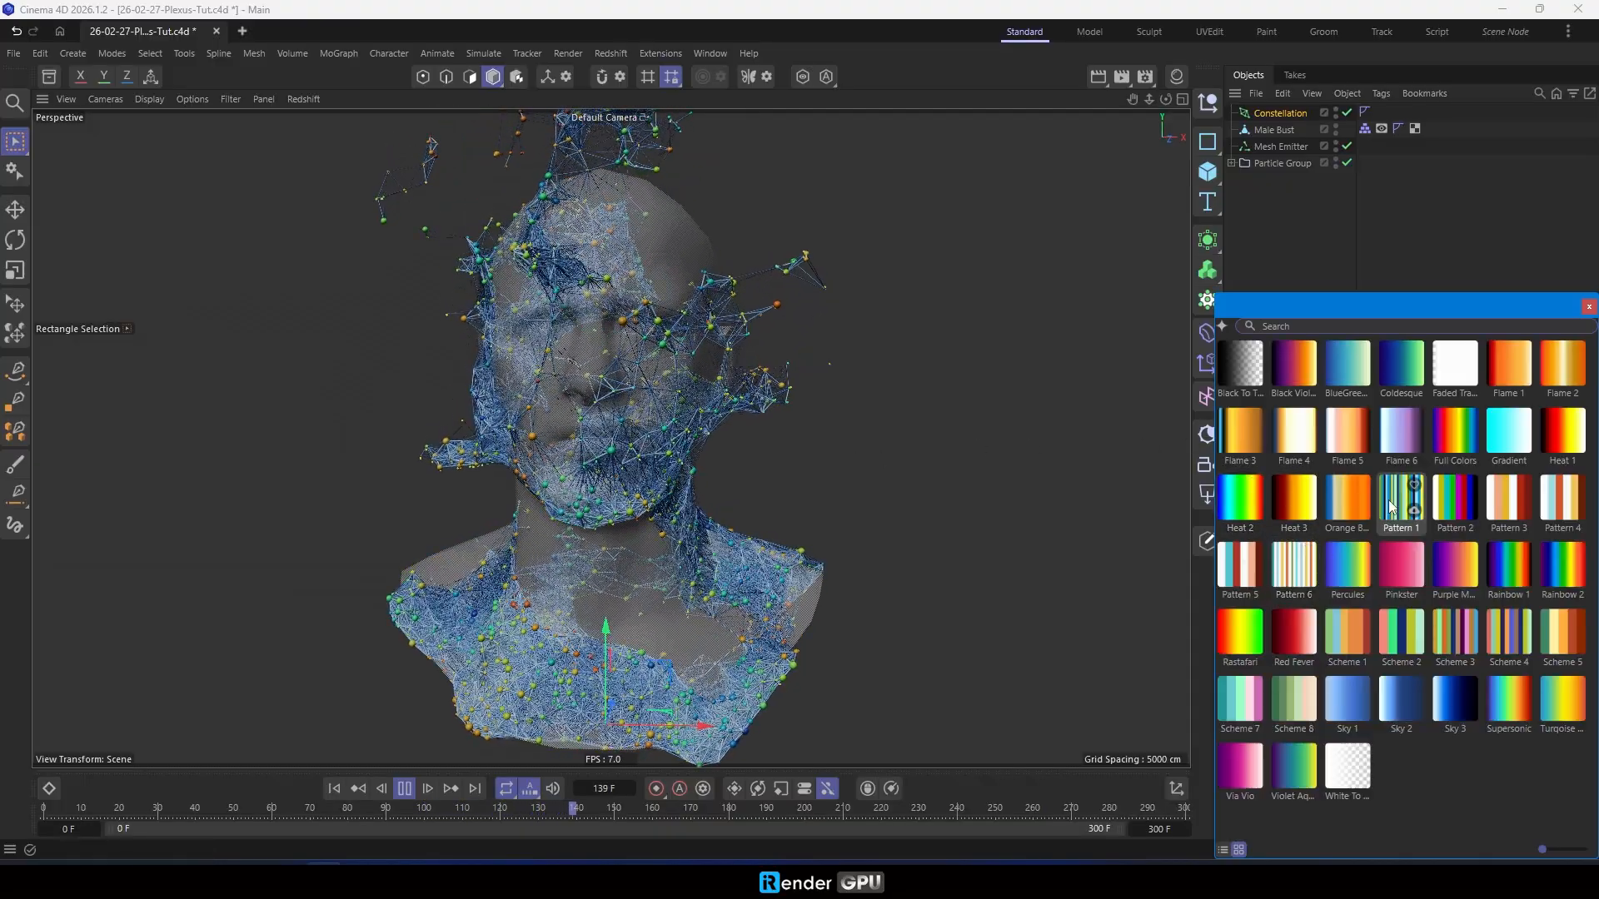
double_click(1457, 435)
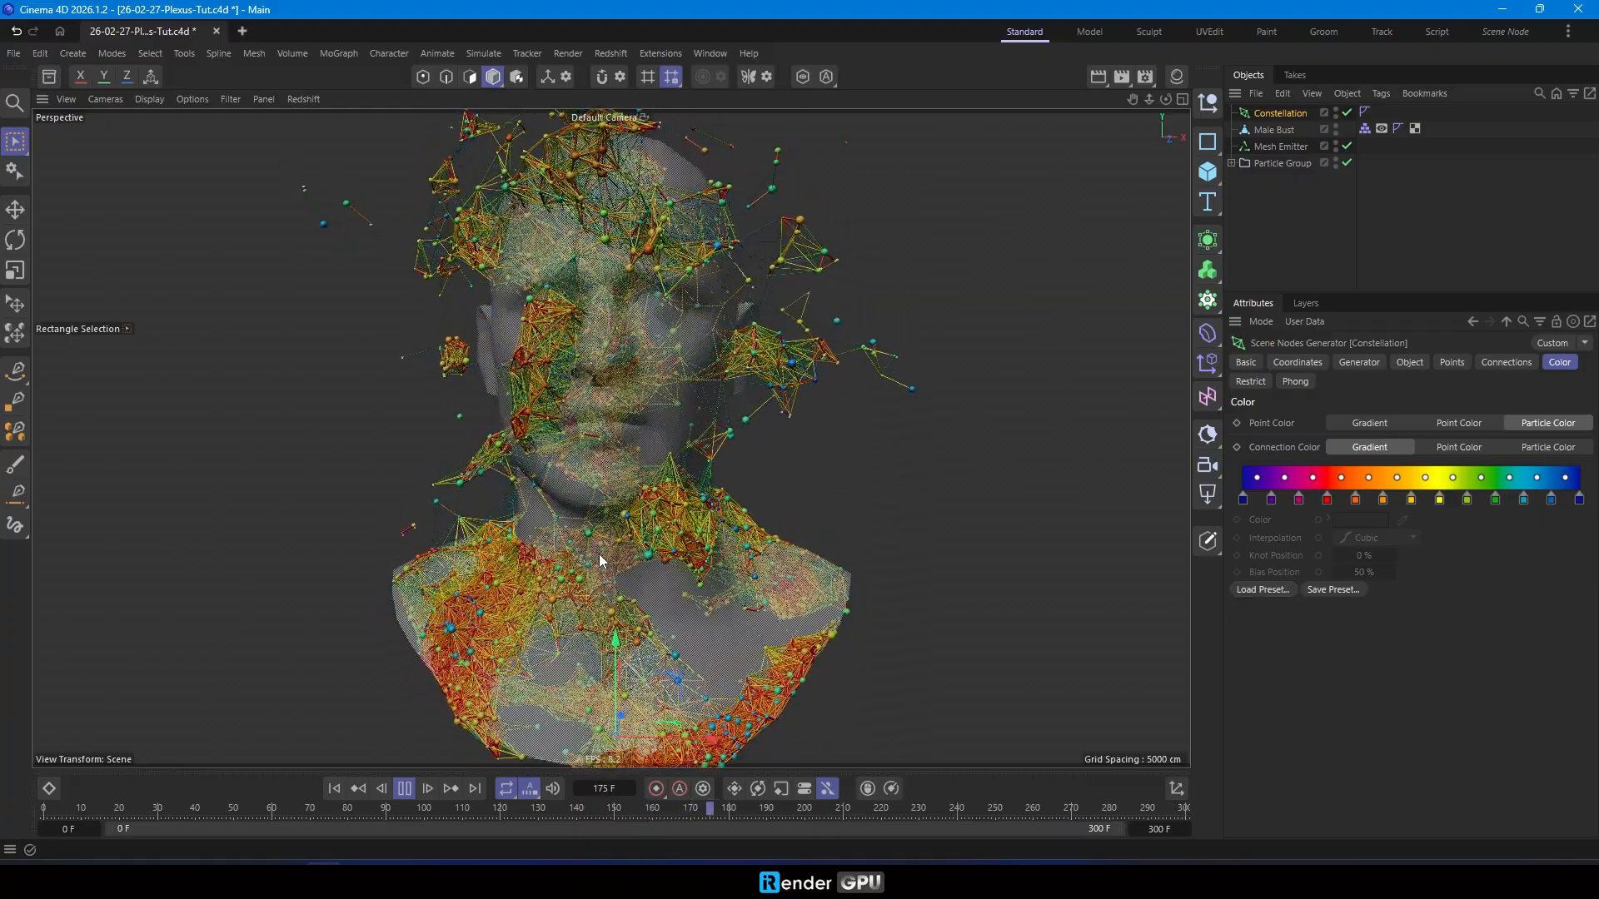
- Limit the Constellation to 25 maximum connections, and compare Distance with Particle Radius as the points' radius source, keeping Particle Radius
left_click(1251, 381)
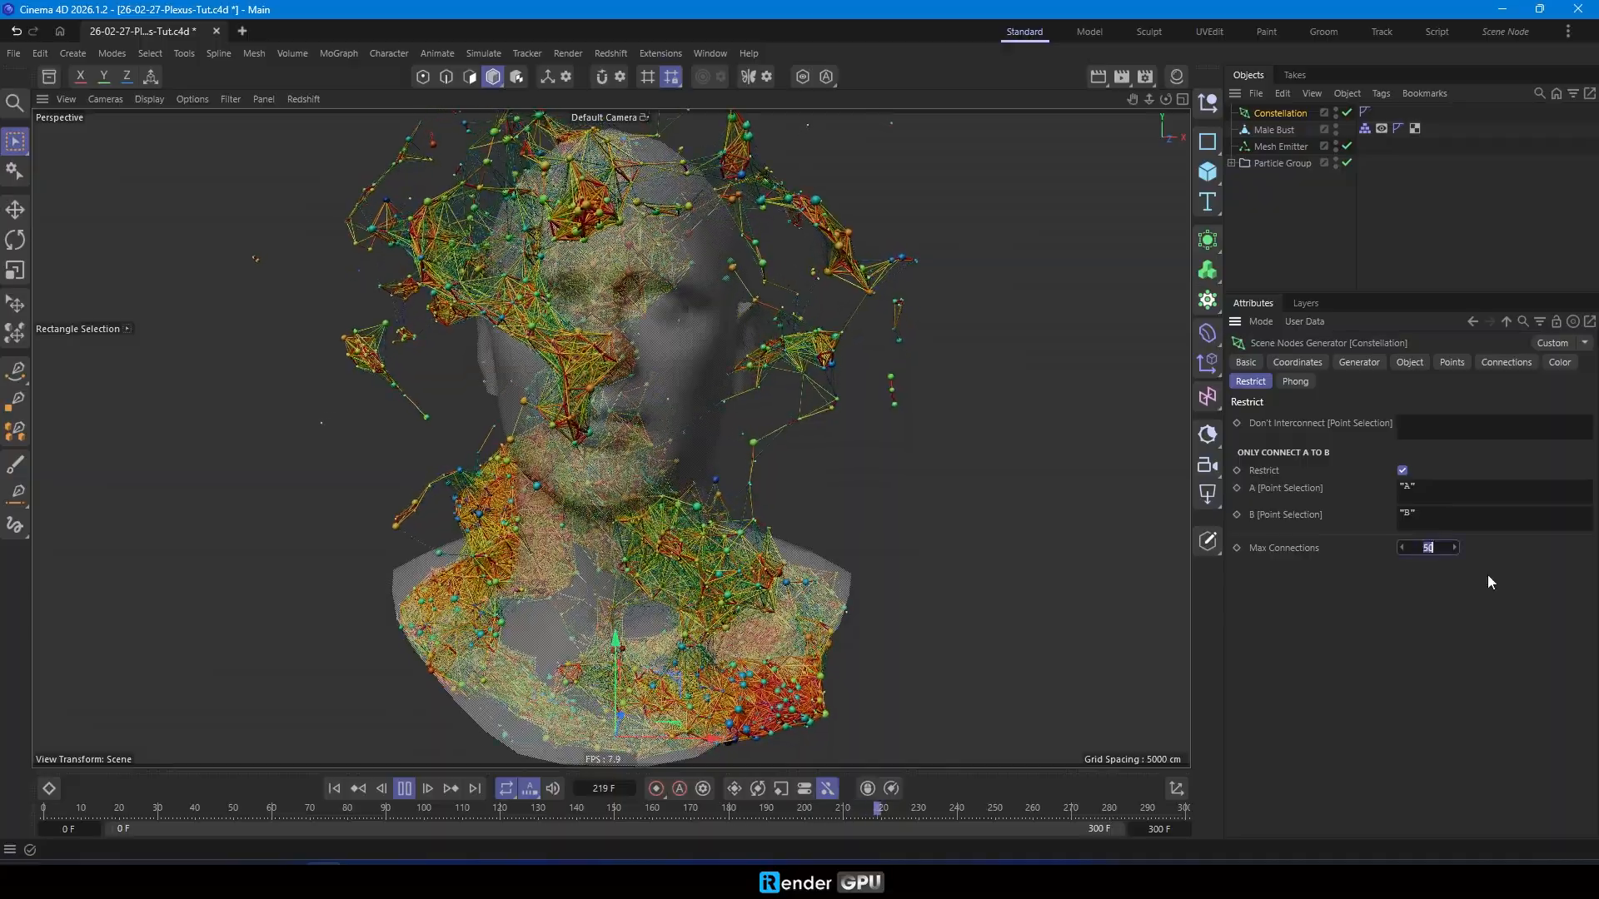
type("25")
key("Return")
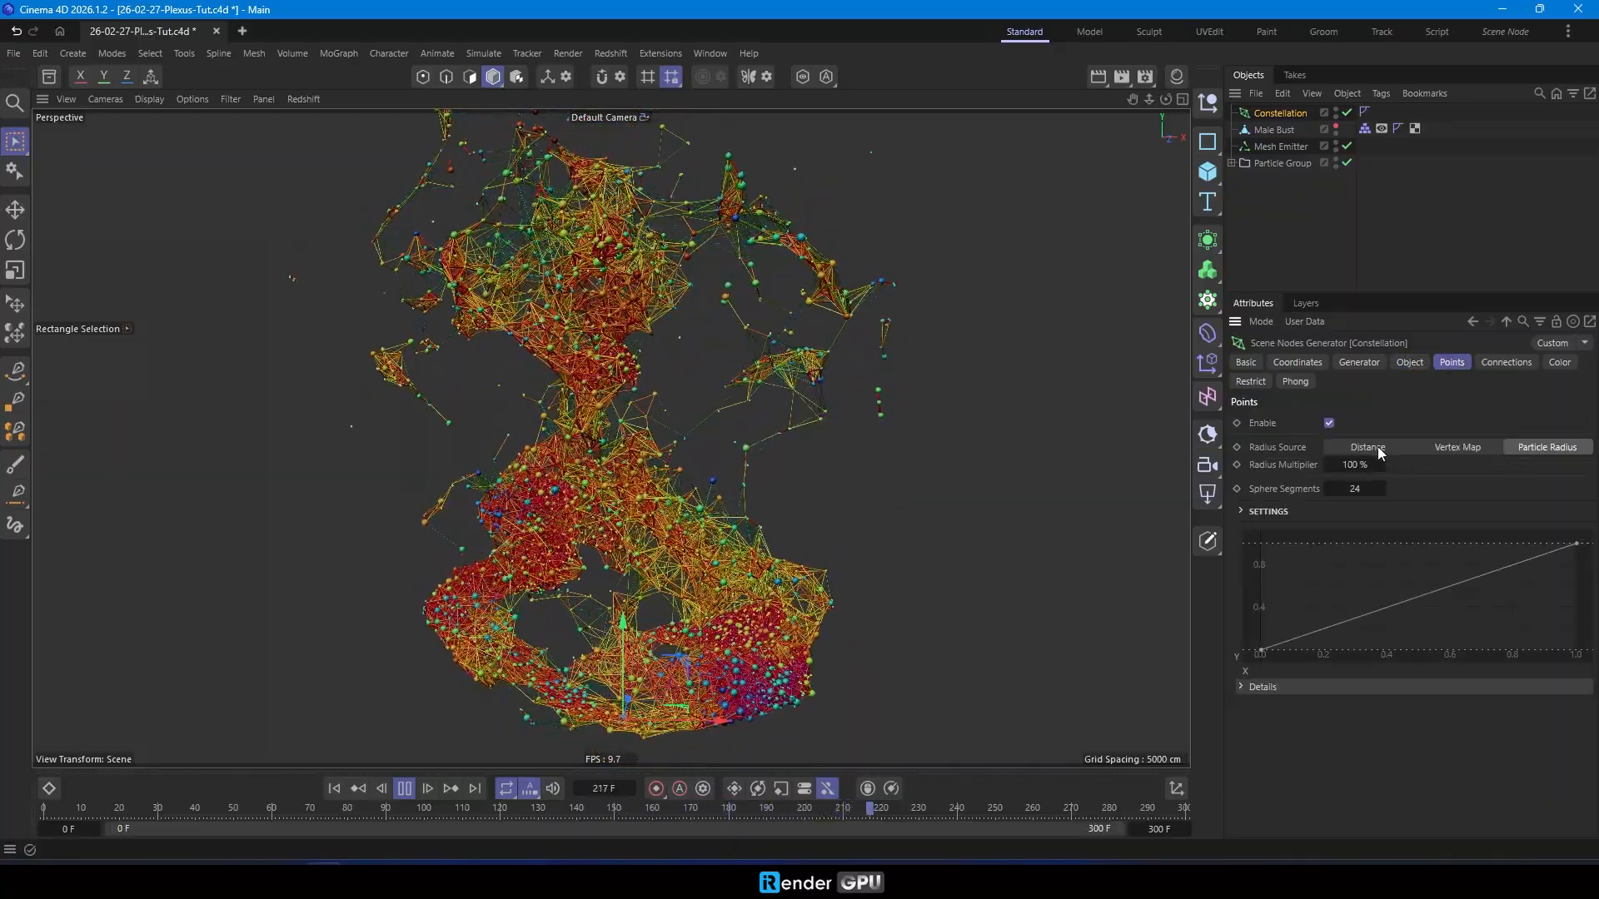
left_click(1377, 446)
left_click(1538, 450)
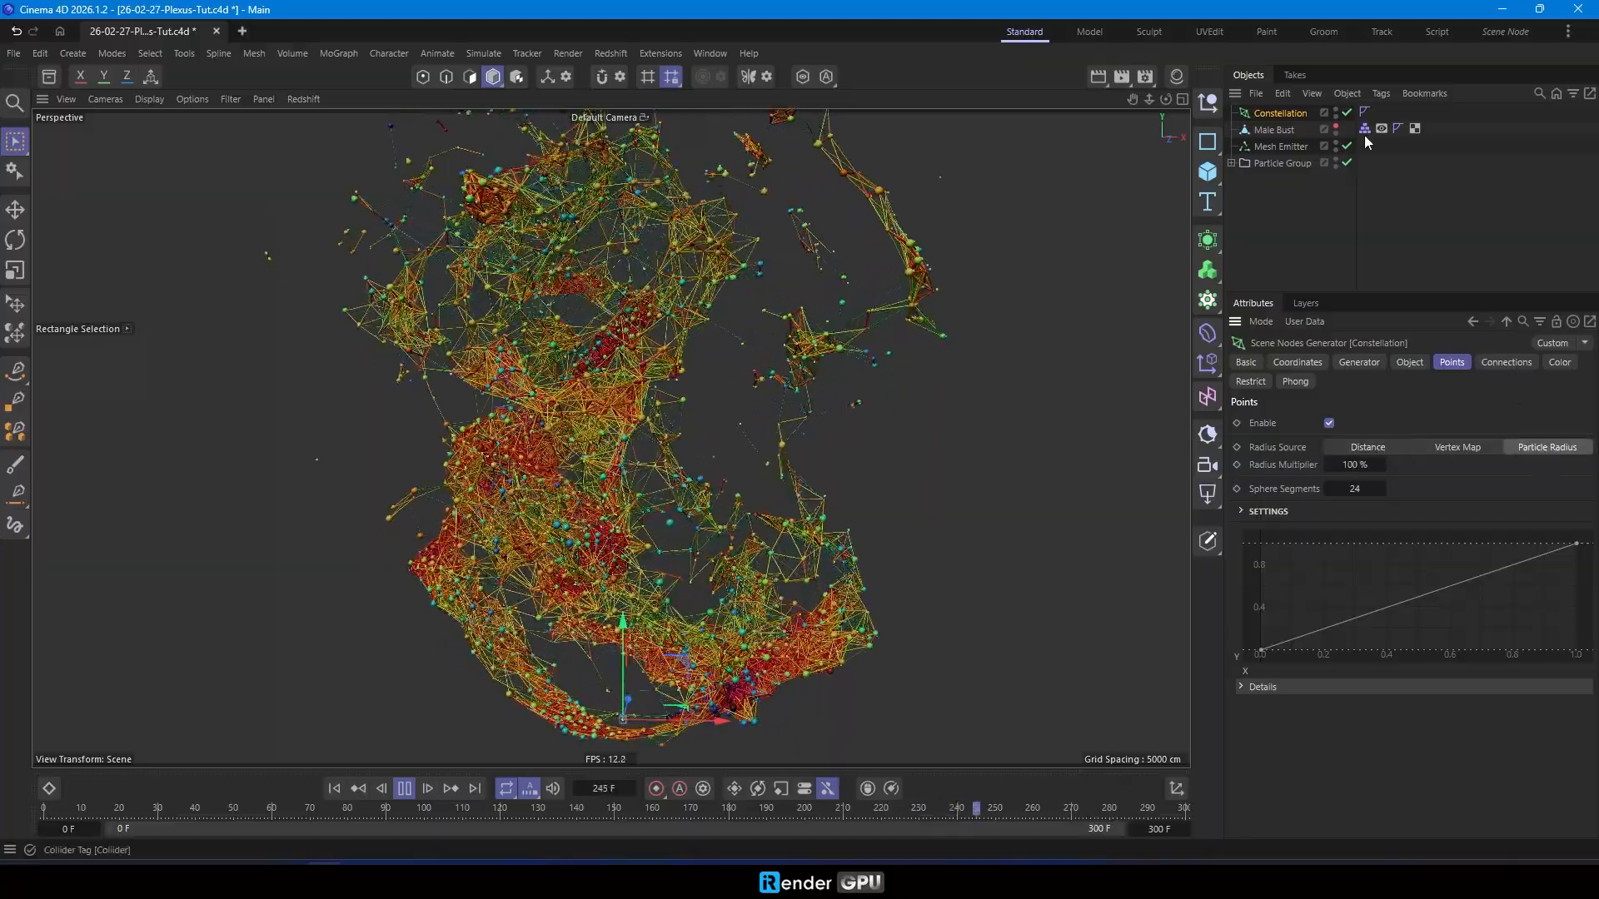
- Set the separation radius of the Particle Group's Flock modifier to 3 cm
left_click(1231, 163)
left_click(1274, 229)
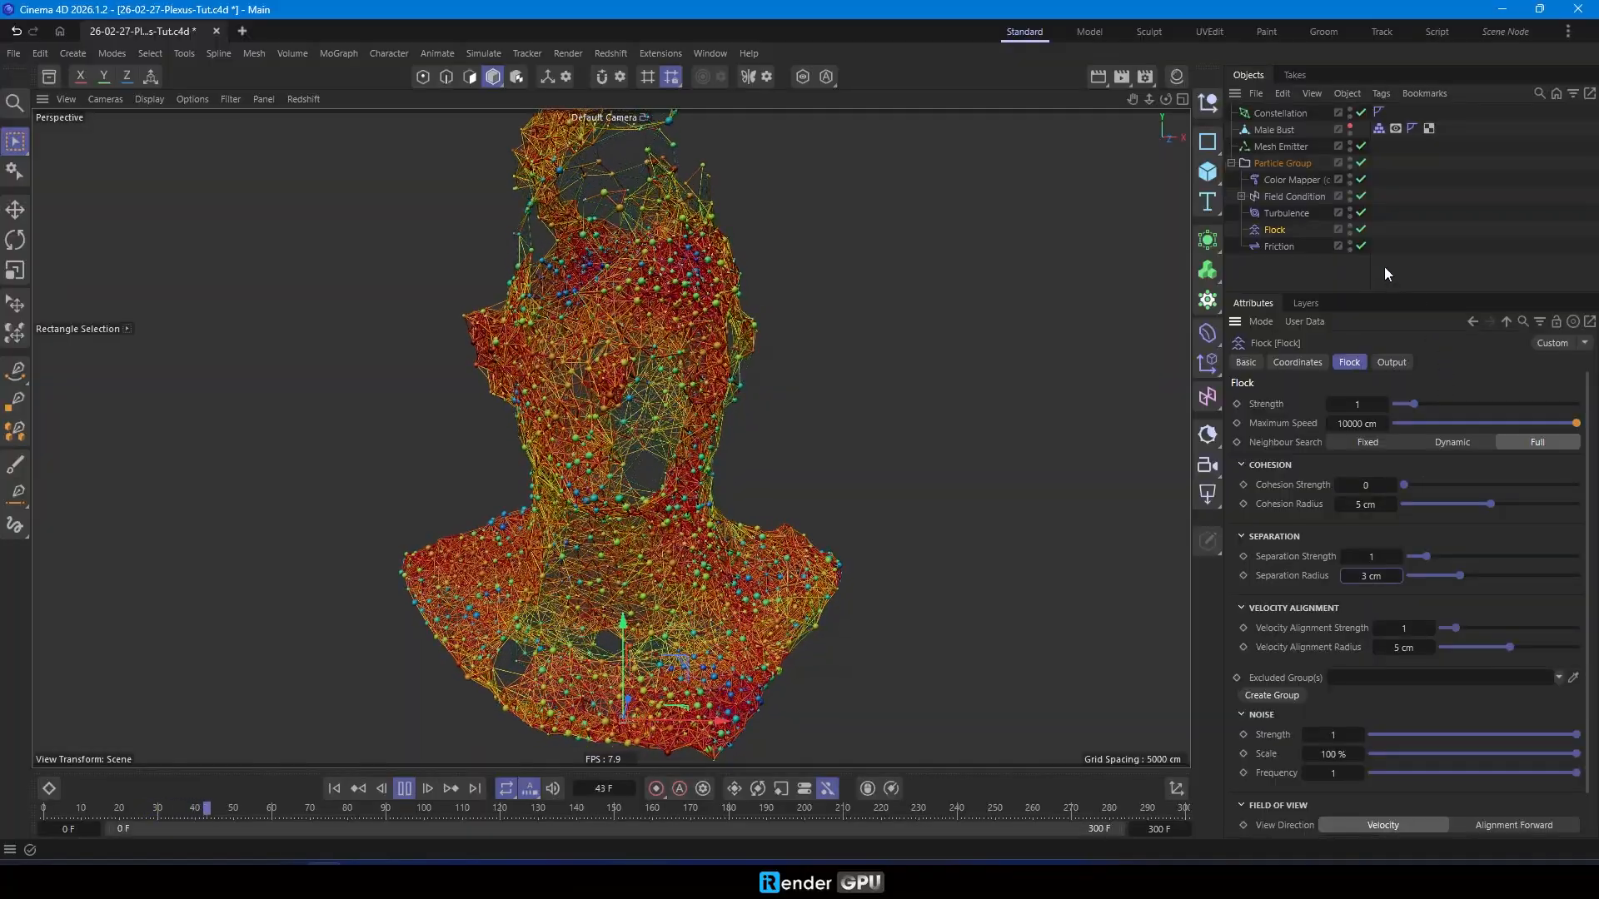
- Review the Constellation's object and point settings, try a connection radius of 1 cm, and return it to 0.5 cm
left_click(1276, 114)
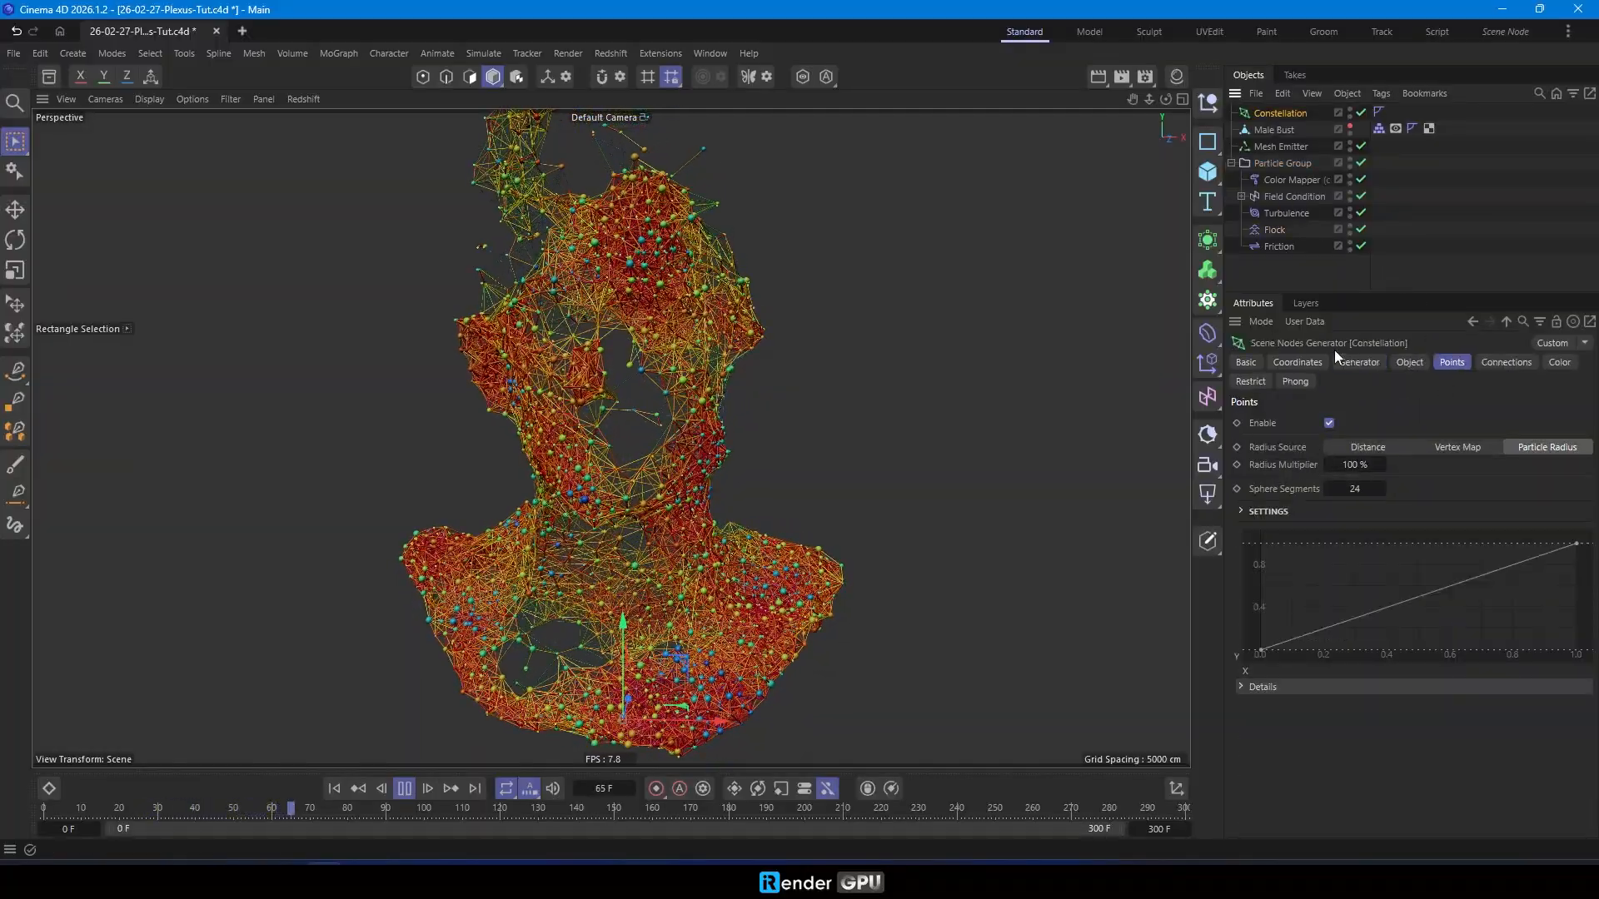
left_click(1372, 360)
left_click(1423, 362)
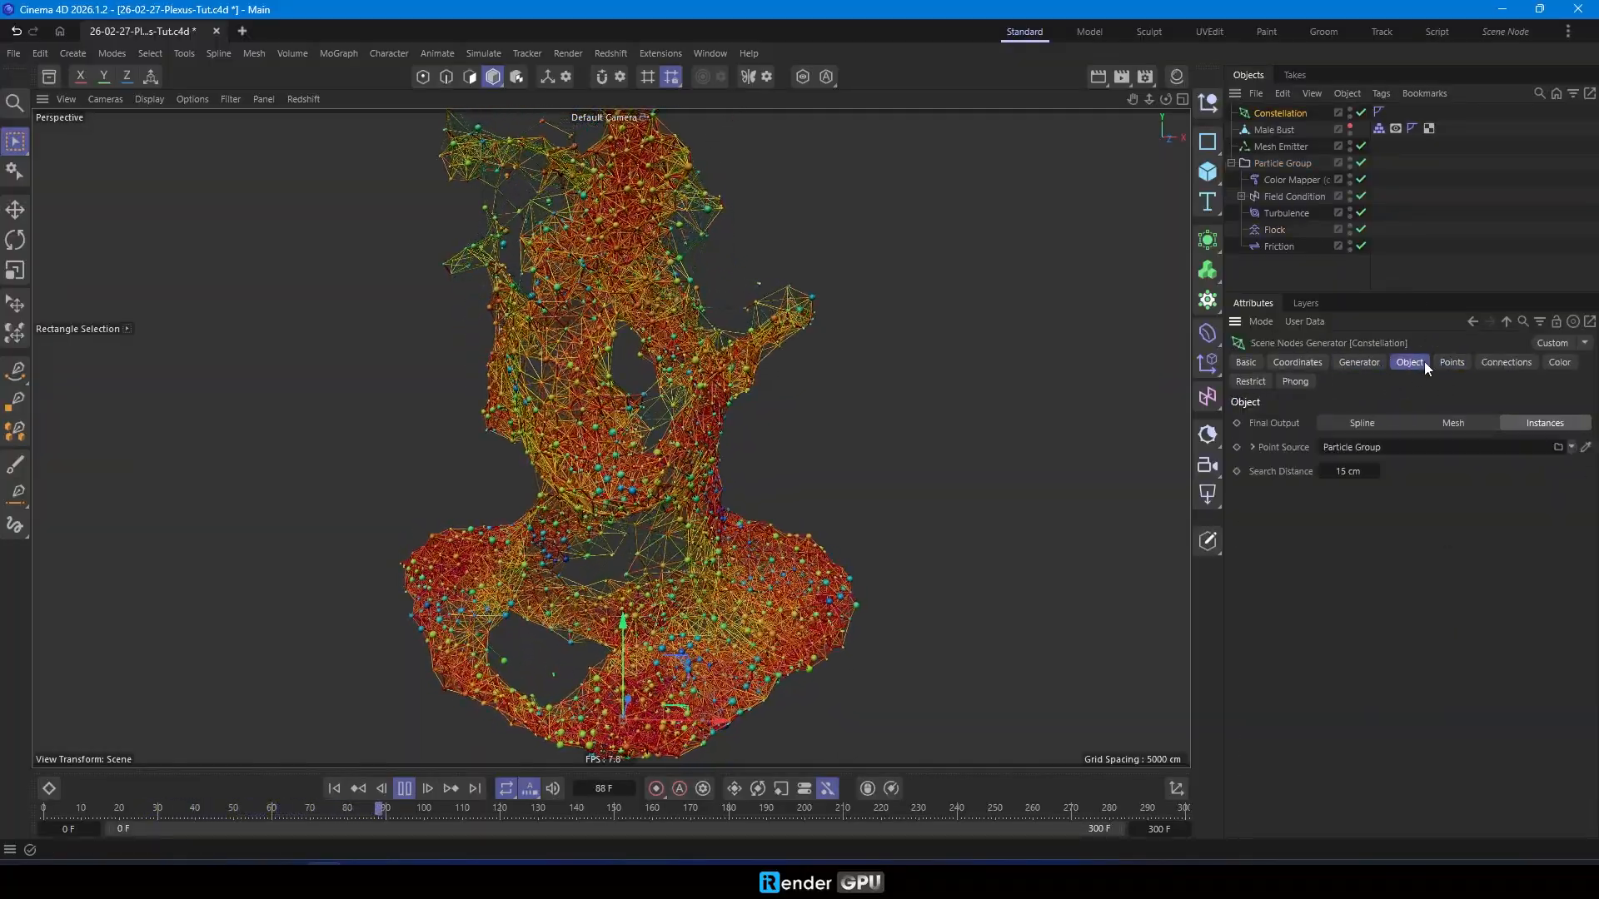
left_click(1452, 362)
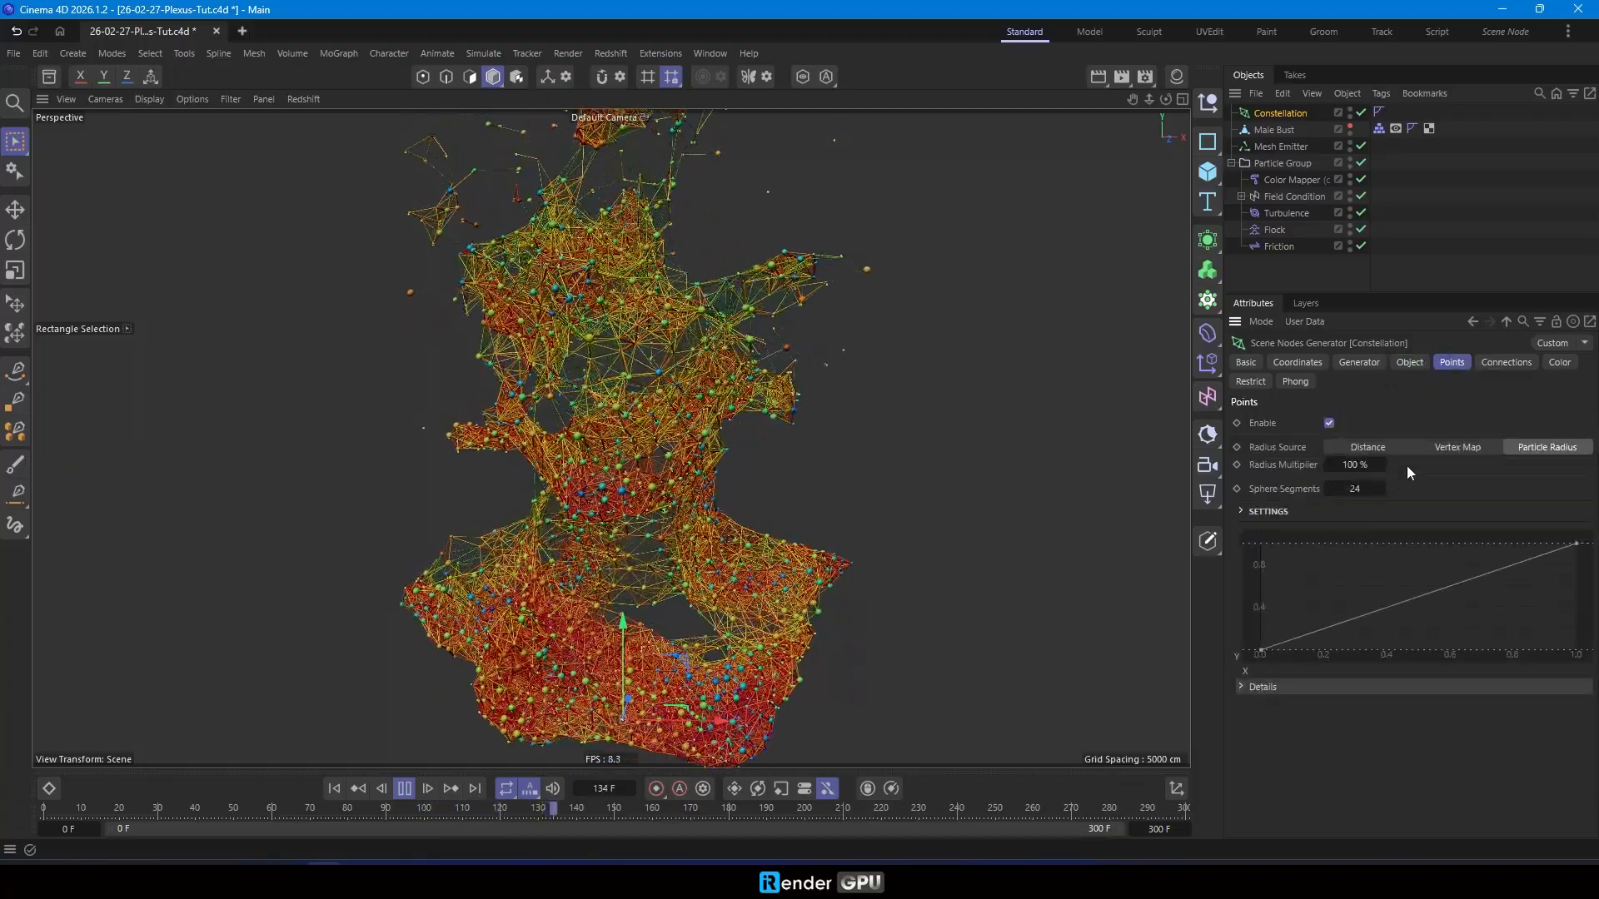
left_click(1497, 363)
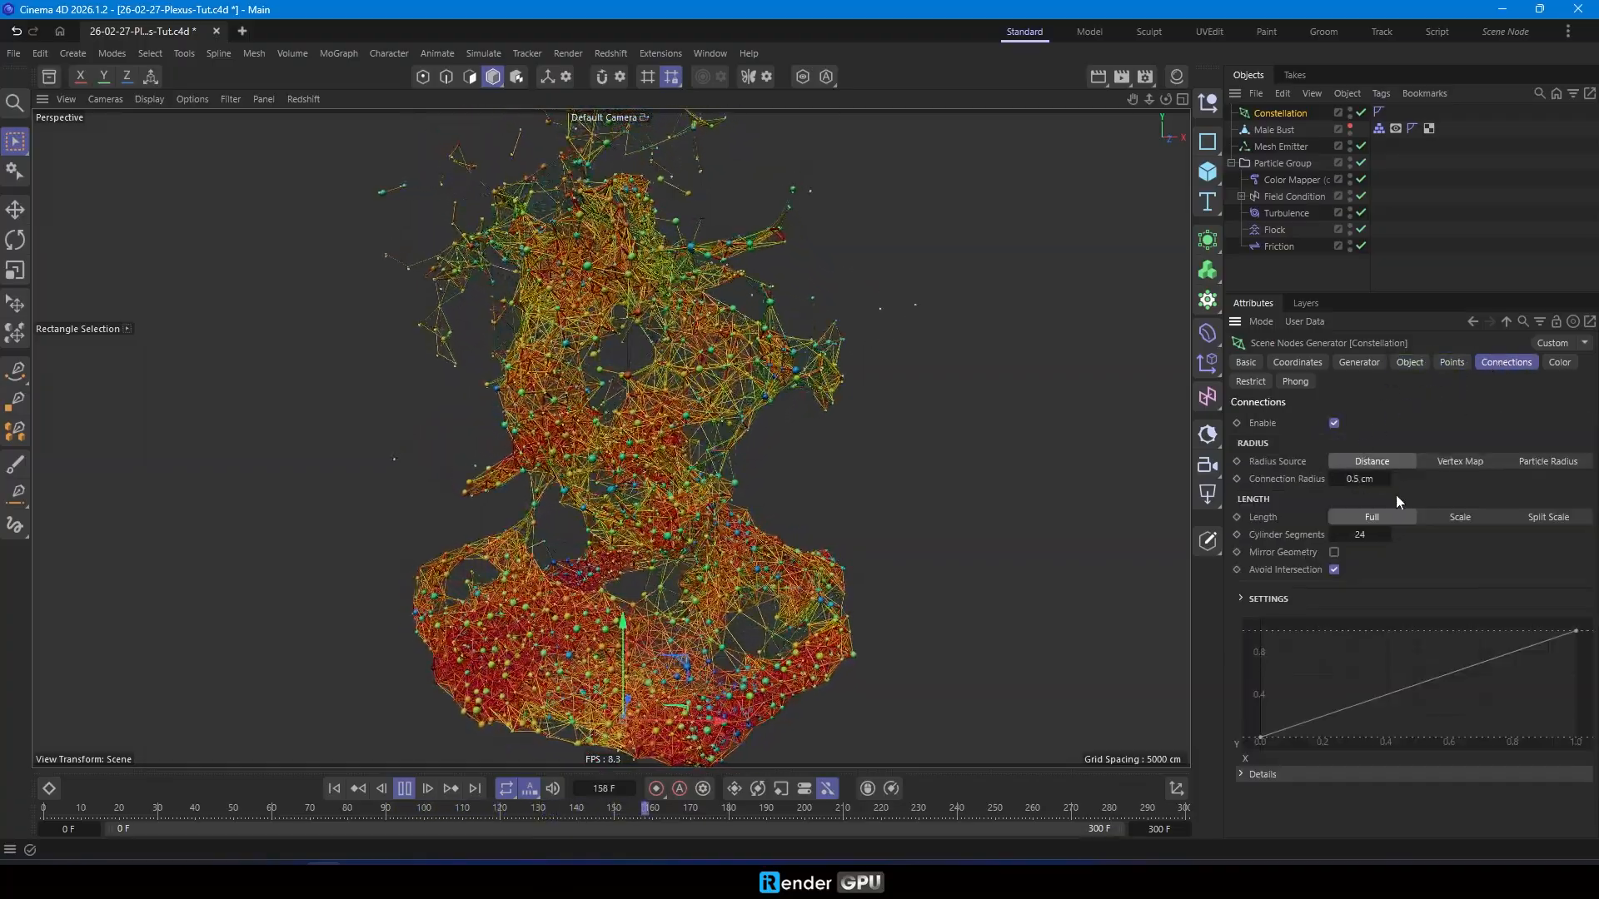
double_click(1360, 480)
type("1")
key("Return")
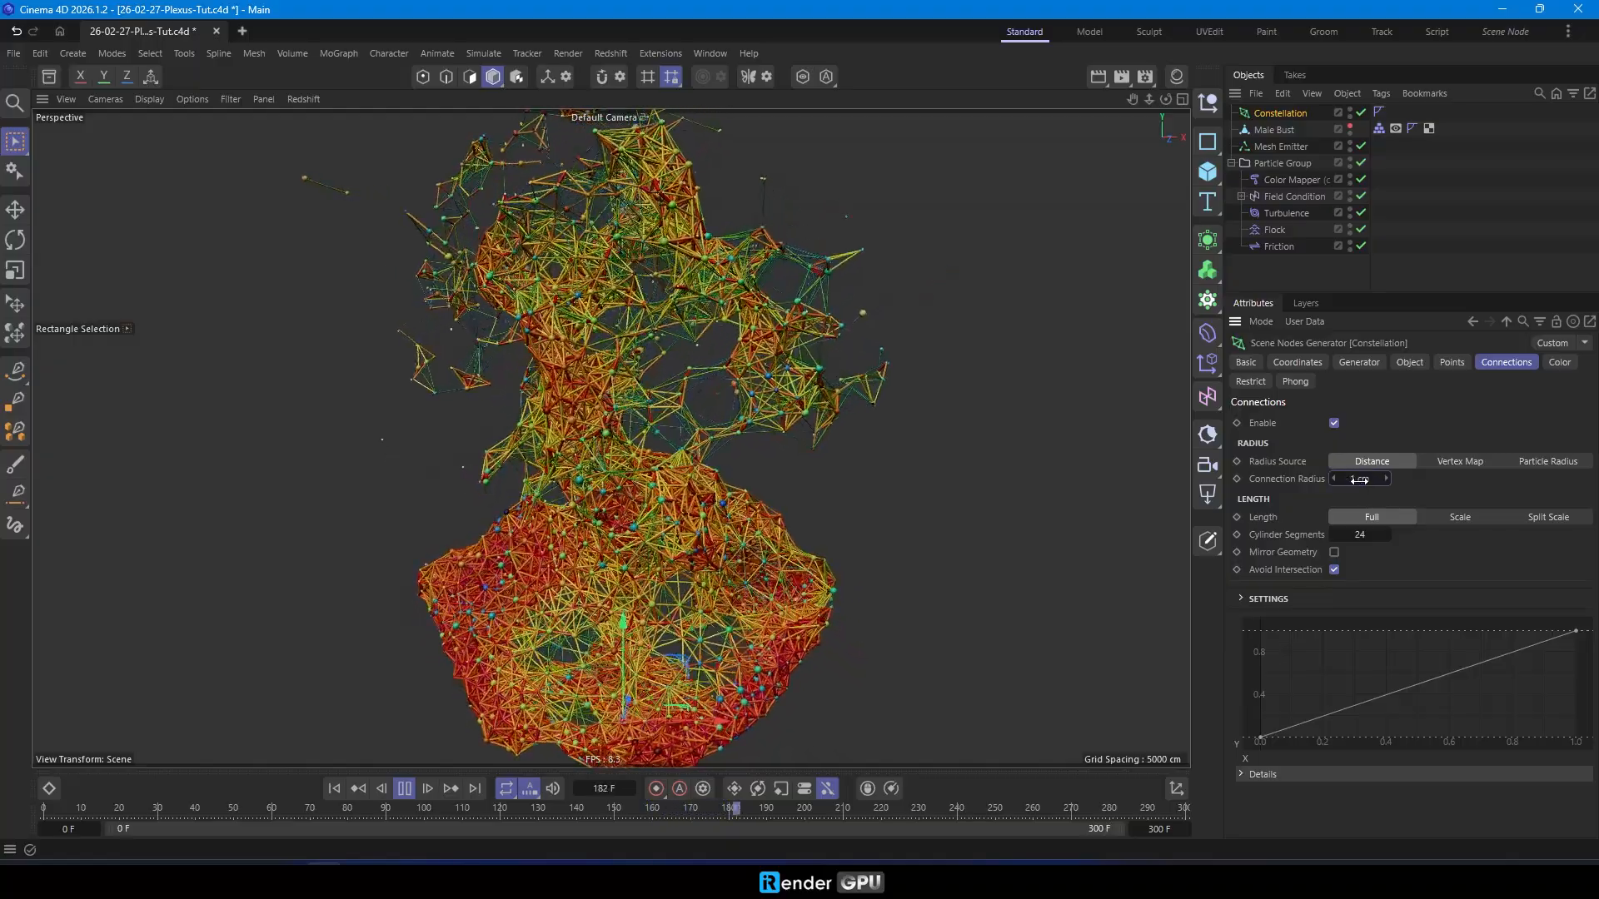
type("0.5")
key("Return")
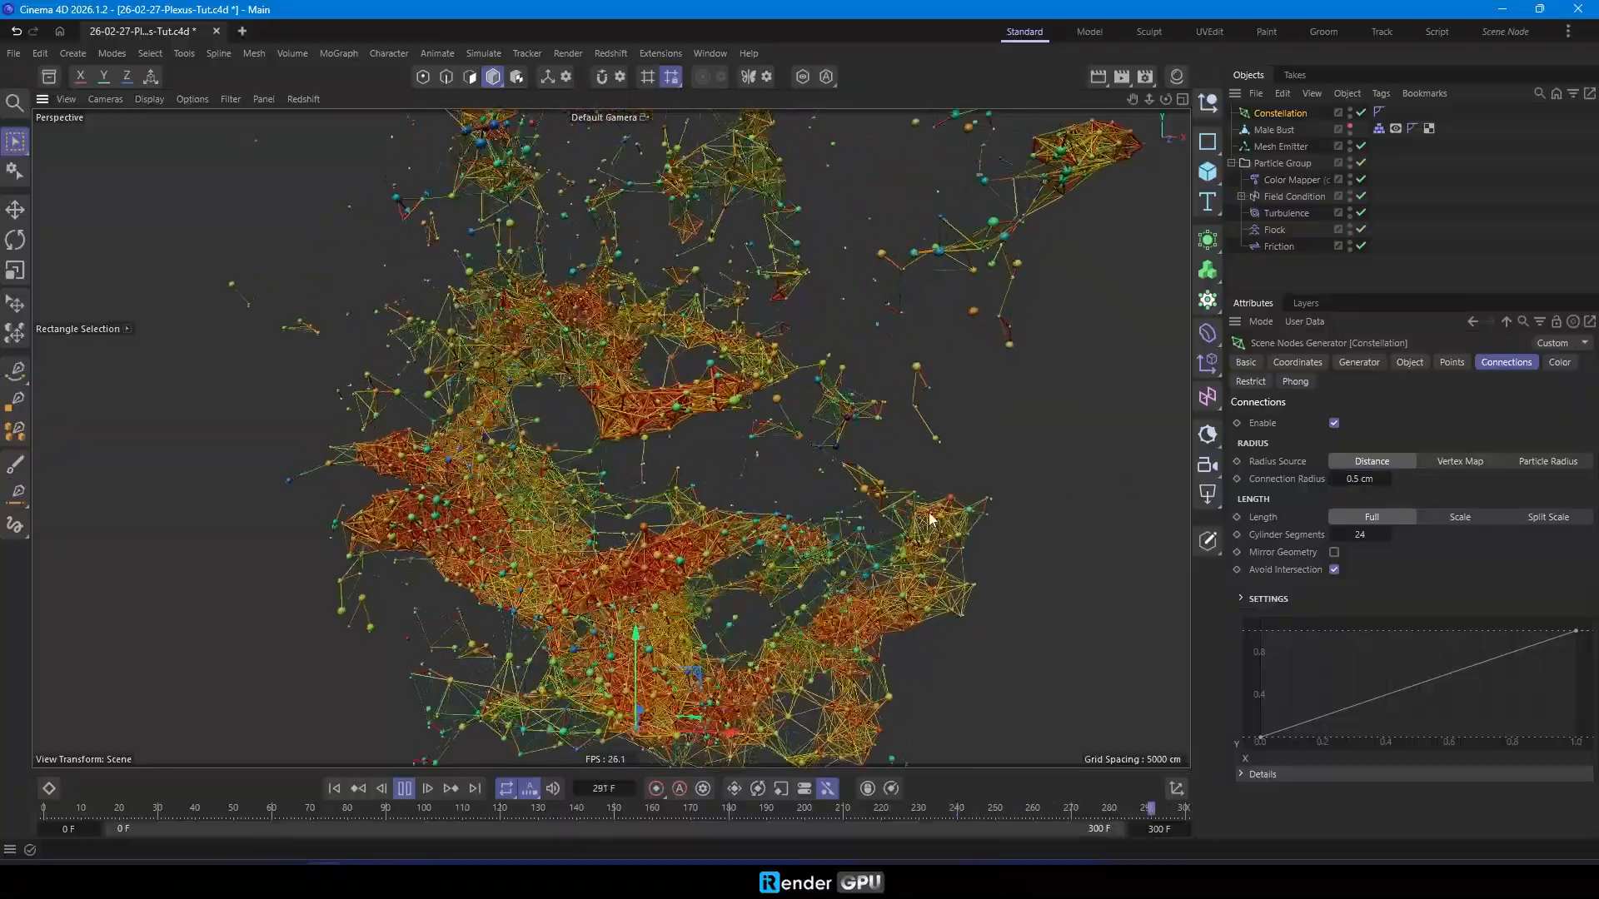
- Load the black, violet, orange and pale yellow gradient preset for the Constellation's connection color, and deselect the Constellation
left_click(1560, 362)
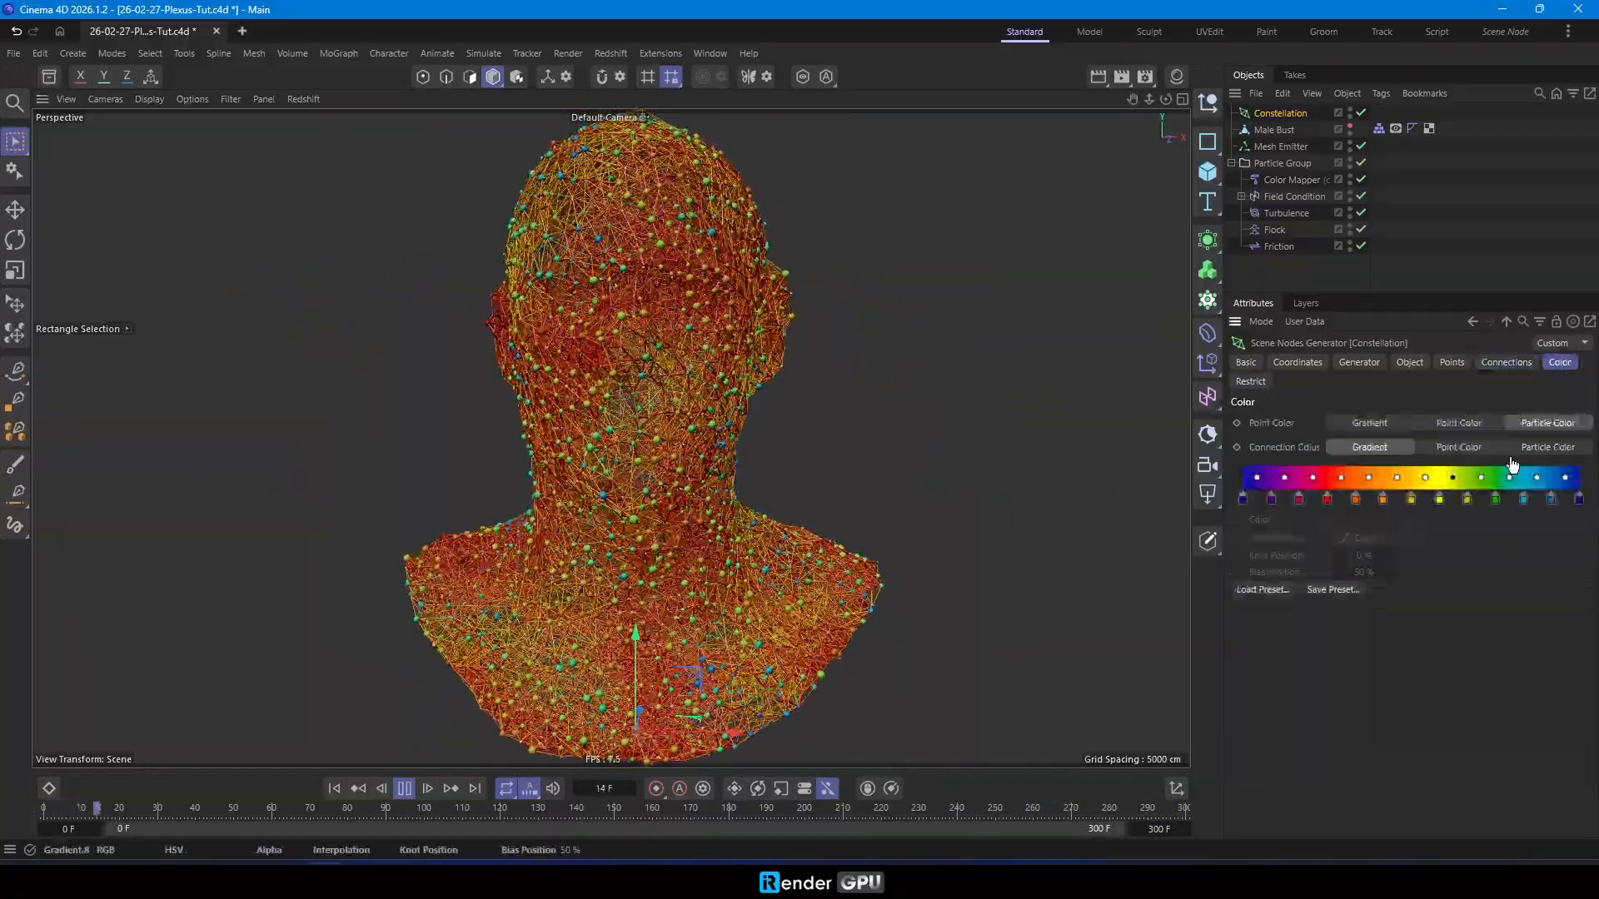
left_click(1258, 588)
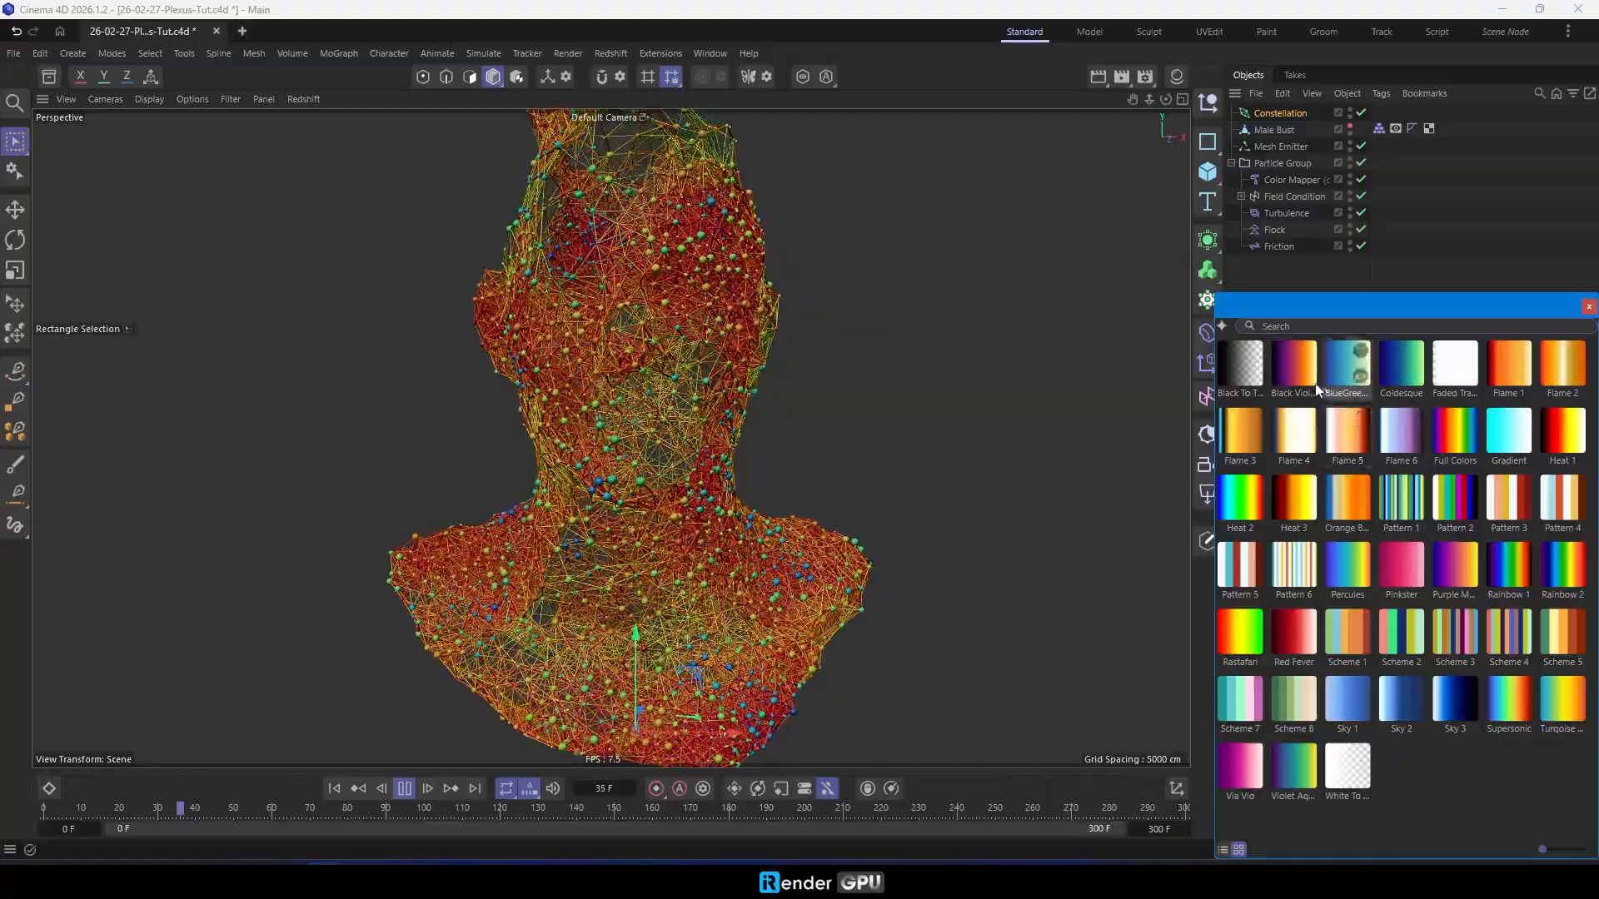
left_click(1286, 375)
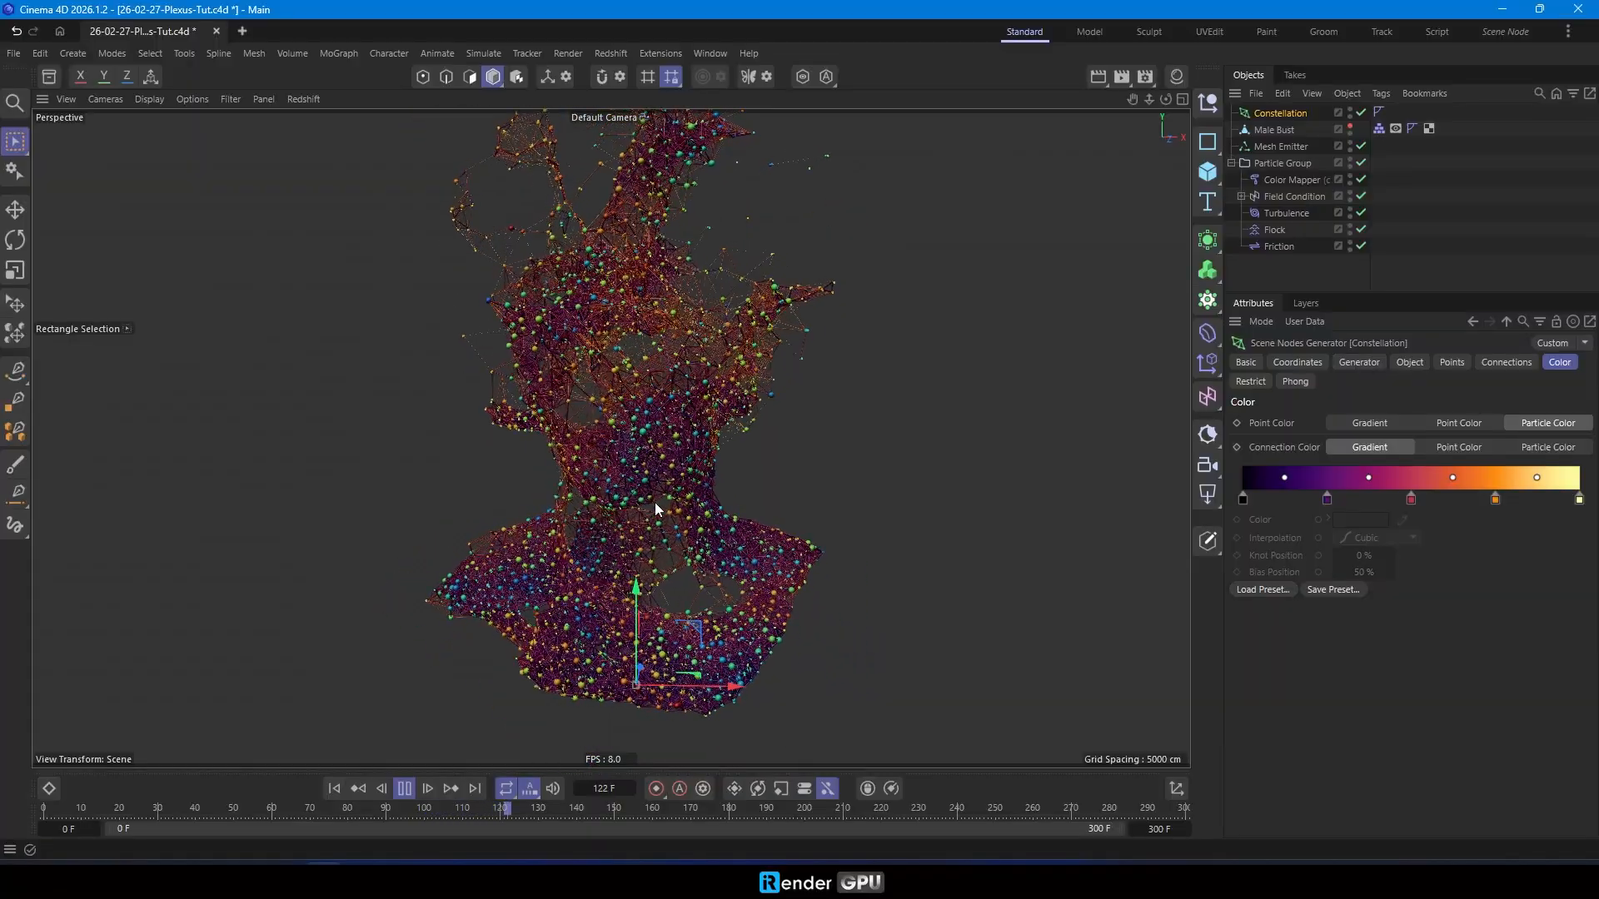
left_click(1288, 273)
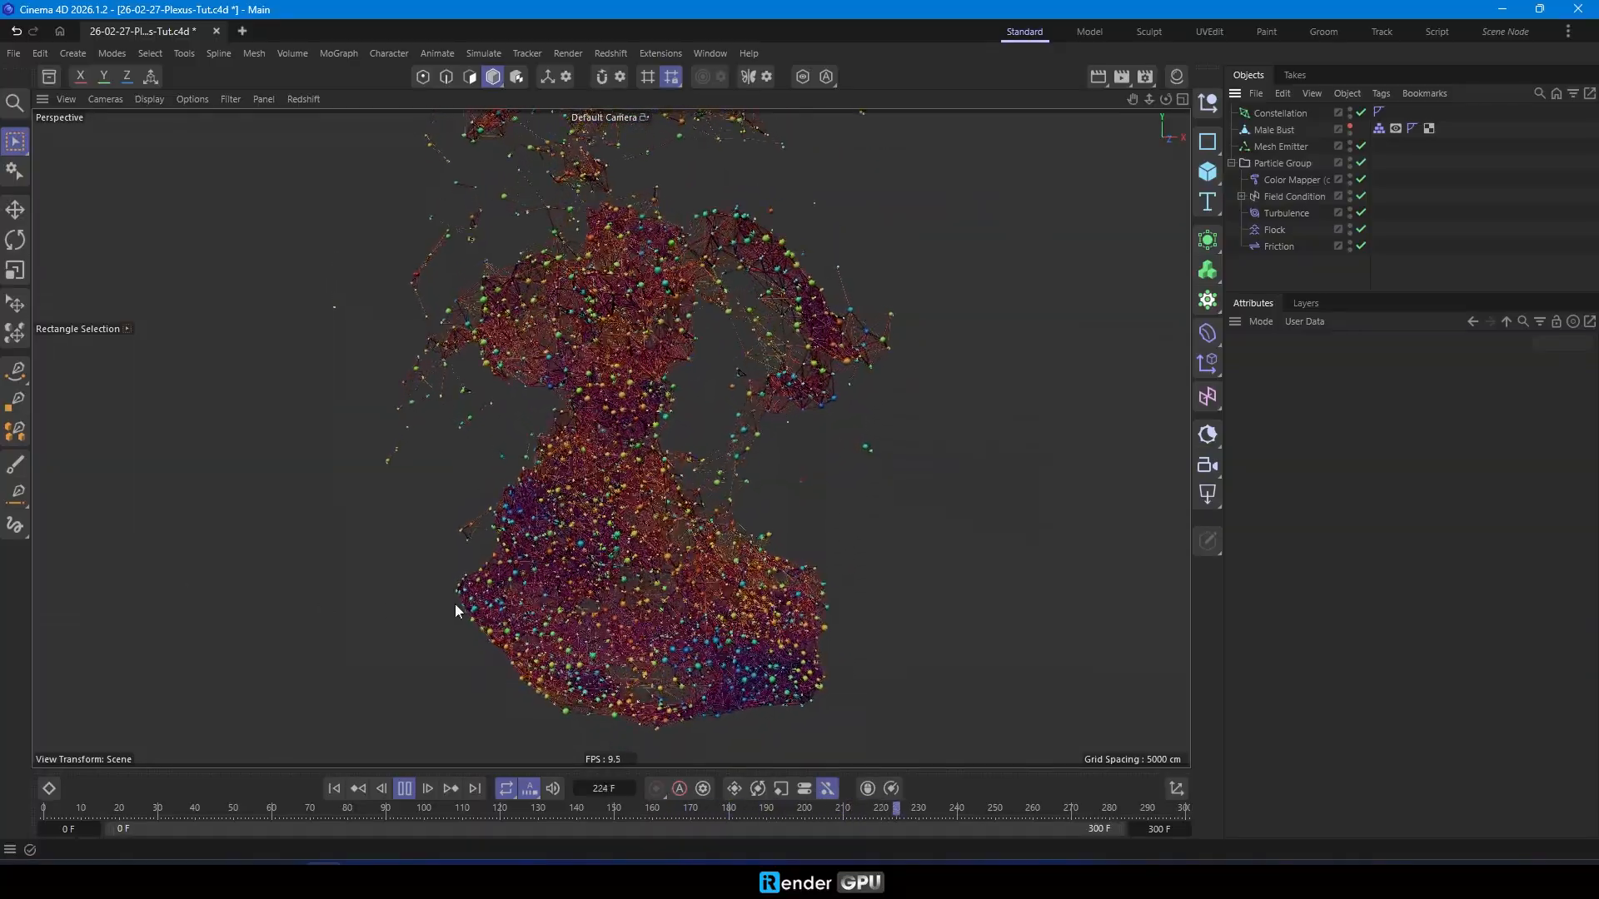
scroll(650, 627, "up", 3)
scroll(650, 628, "up", 2)
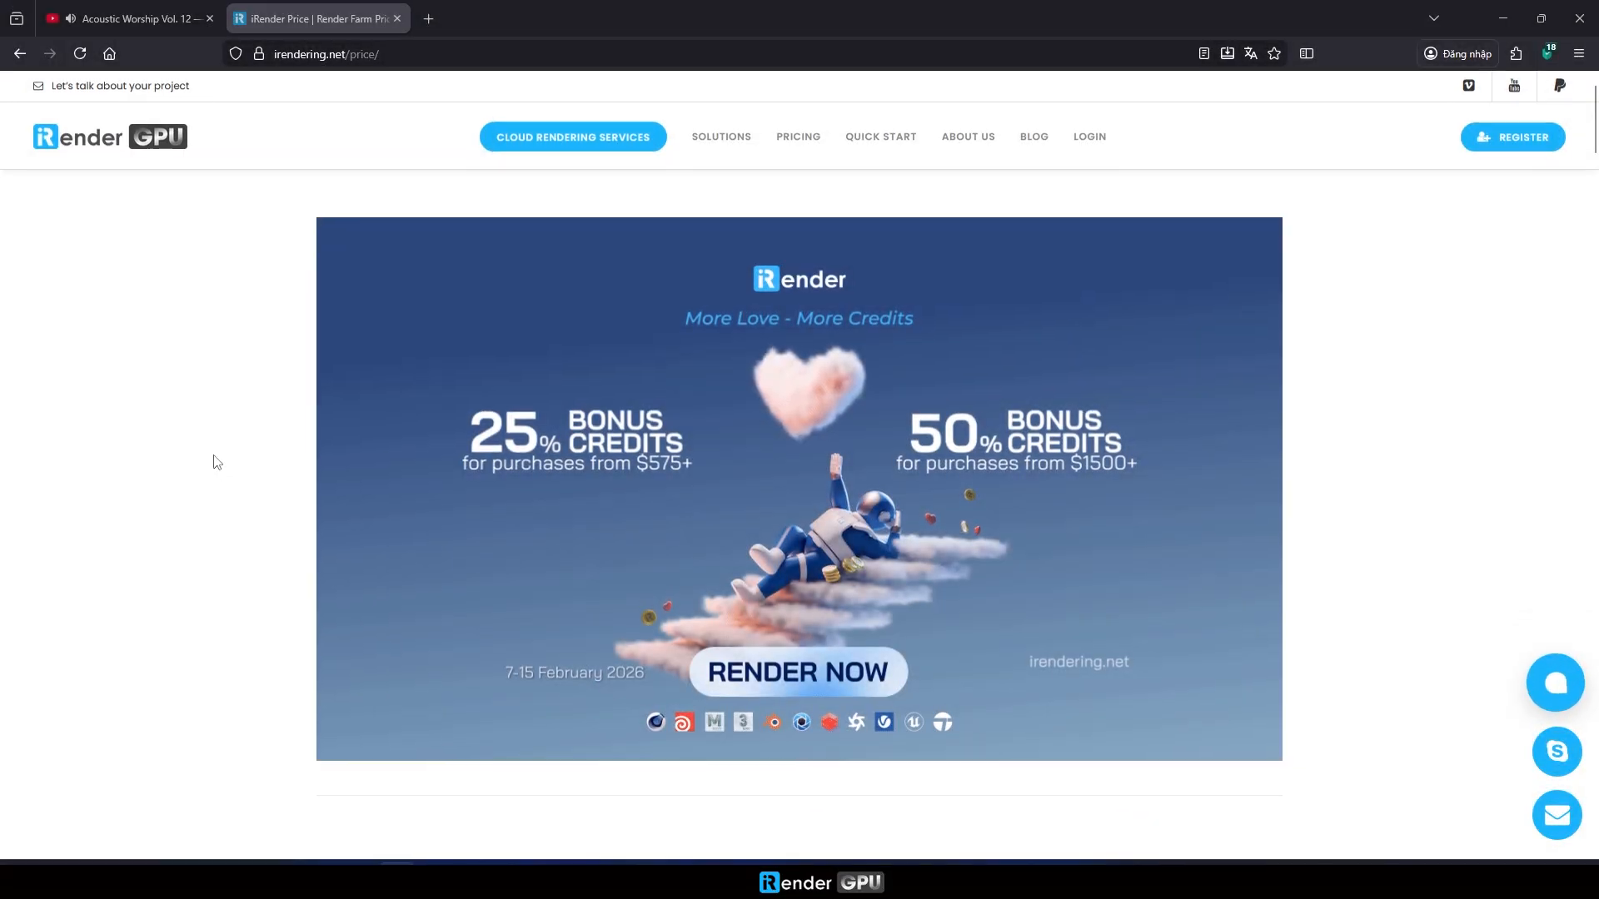
- Examine the GPU server plans, rental prices, volume discounts and desktop application section on the iRender pricing page in the browser
scroll(216, 462, "down", 4)
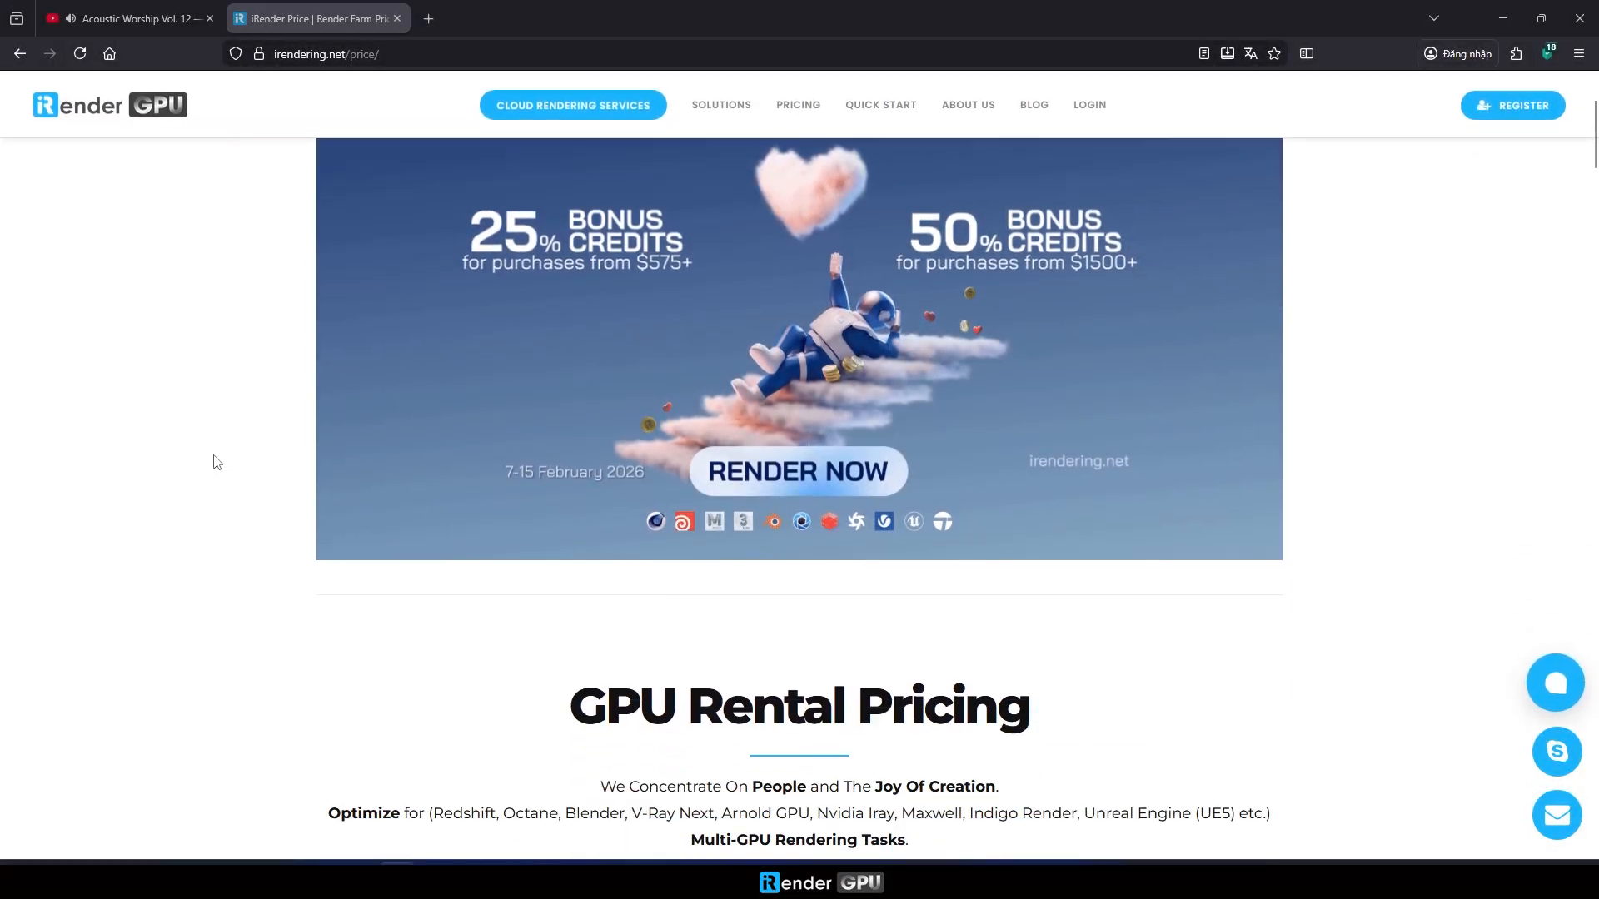
scroll(215, 463, "down", 3)
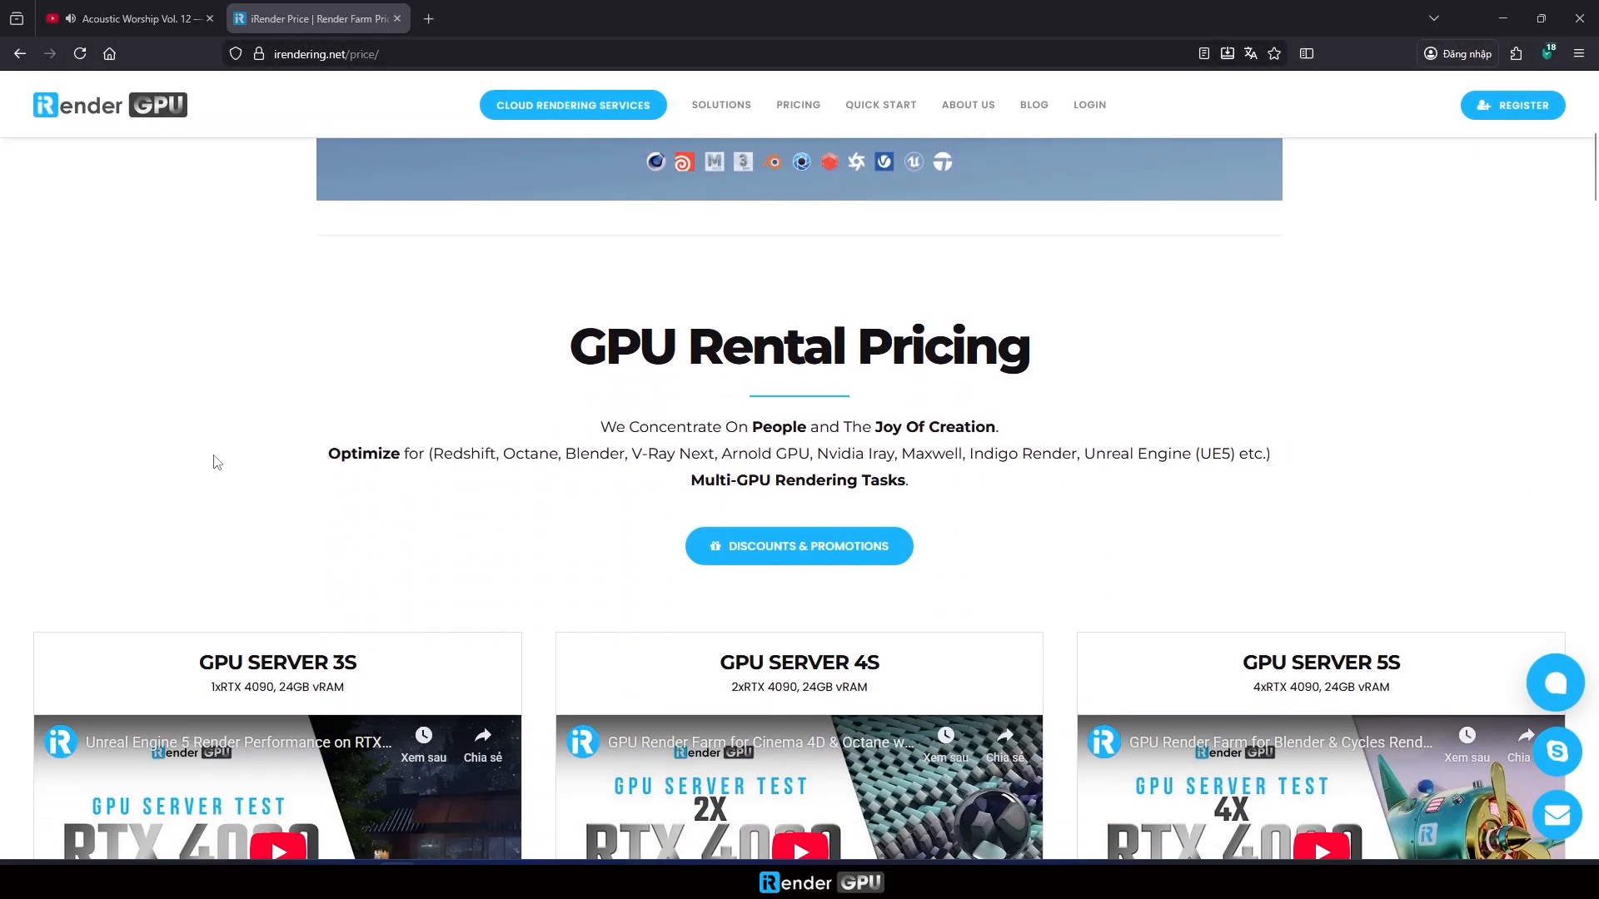
scroll(508, 506, "down", 2)
scroll(535, 506, "down", 5)
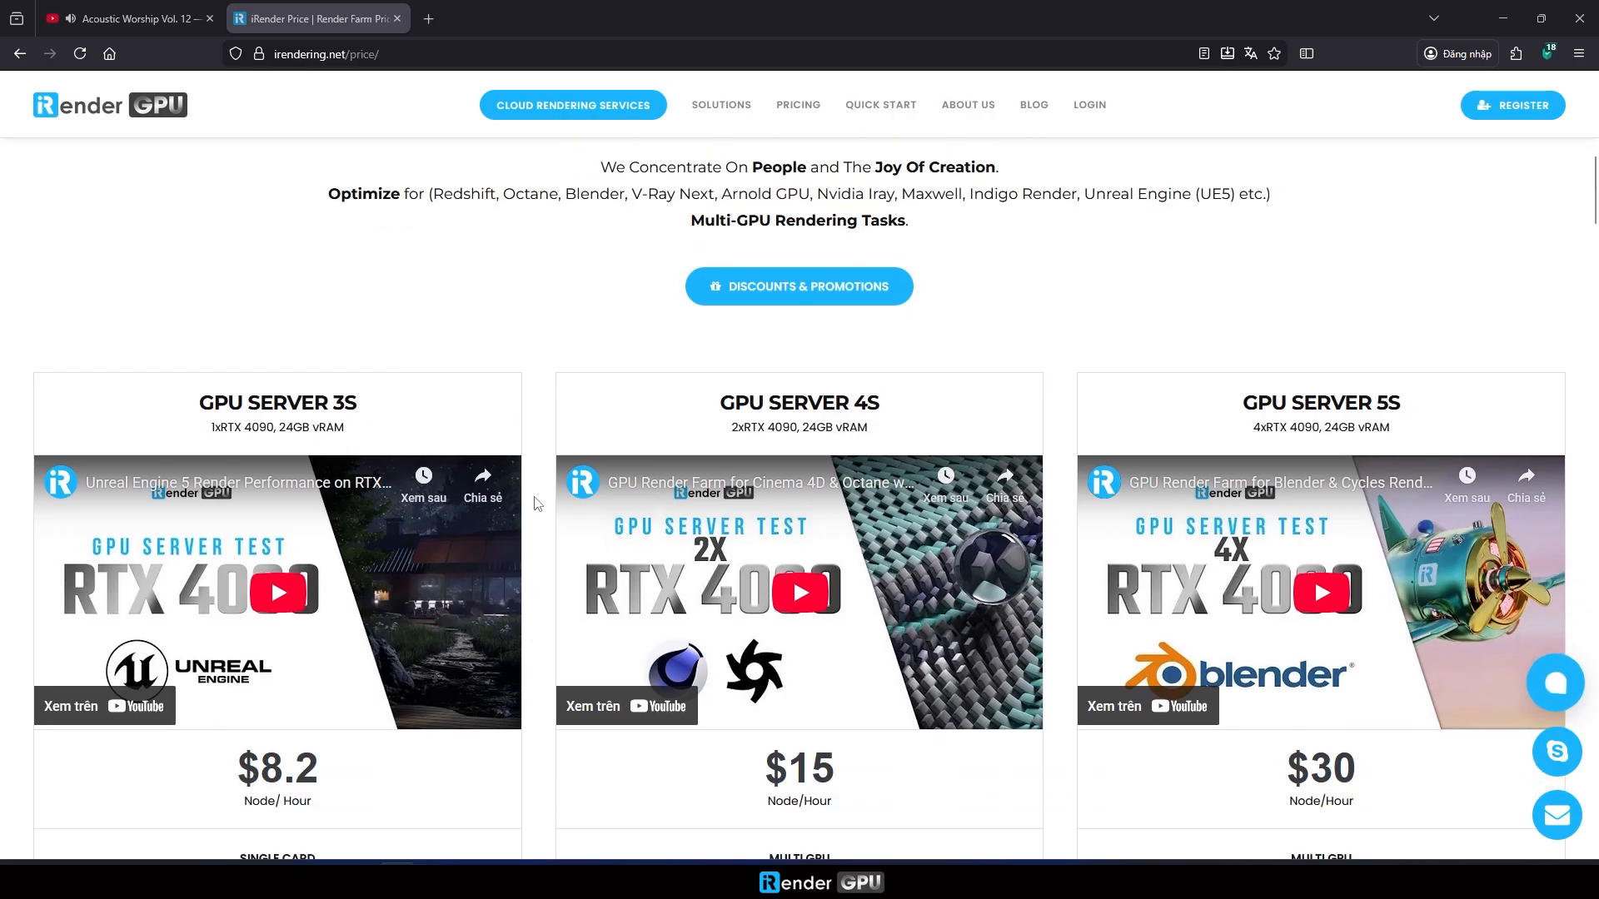
scroll(537, 502, "down", 6)
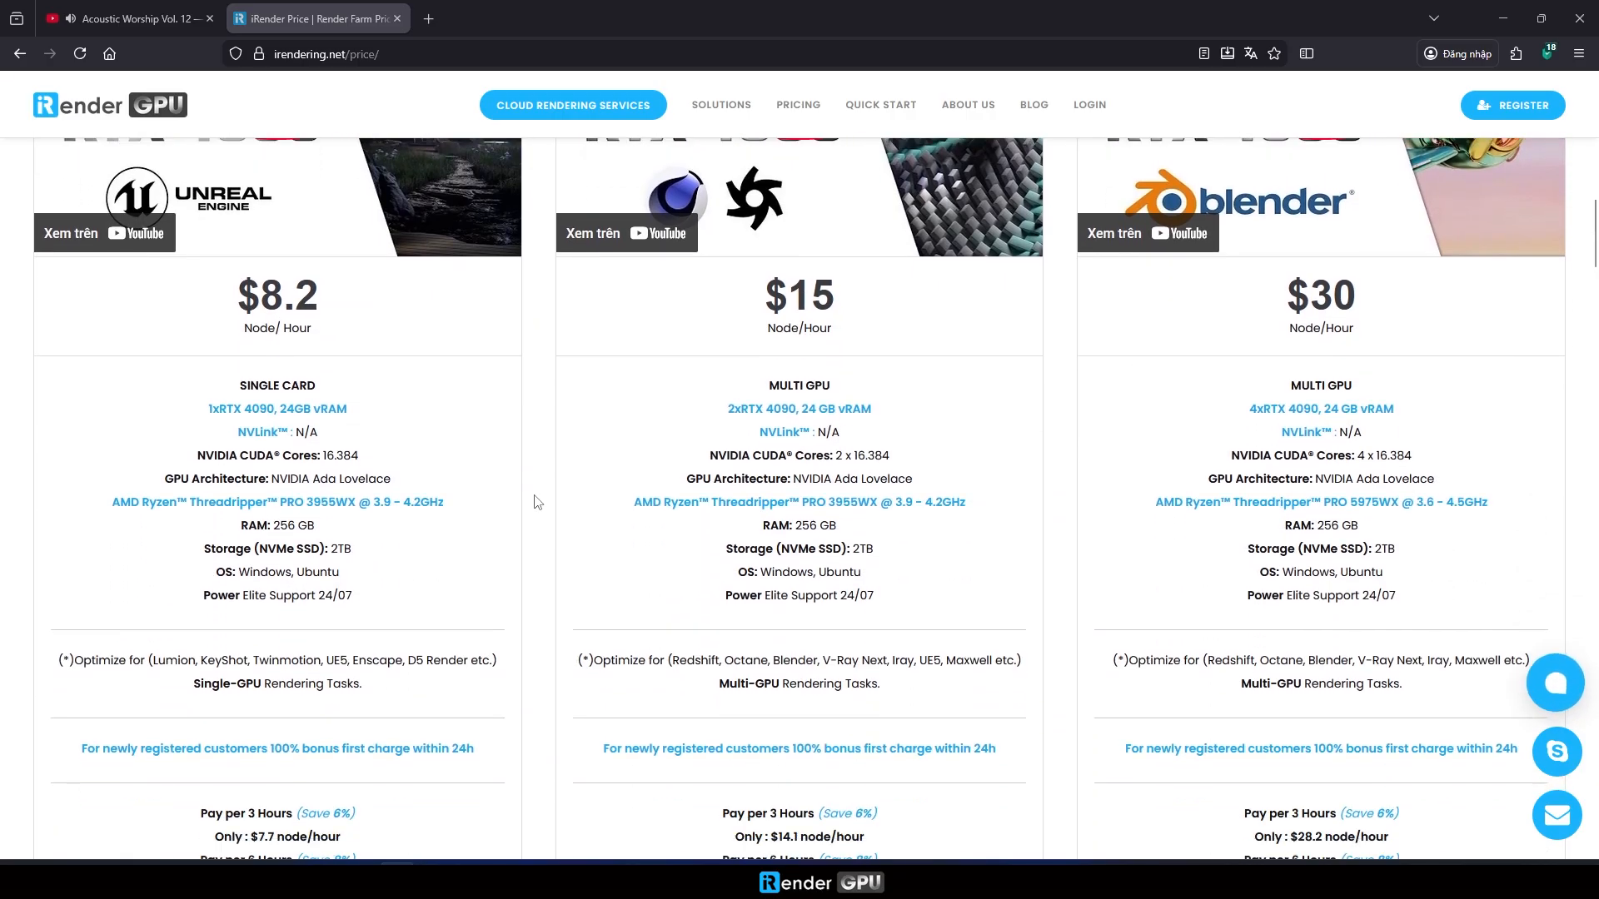
scroll(538, 500, "down", 2)
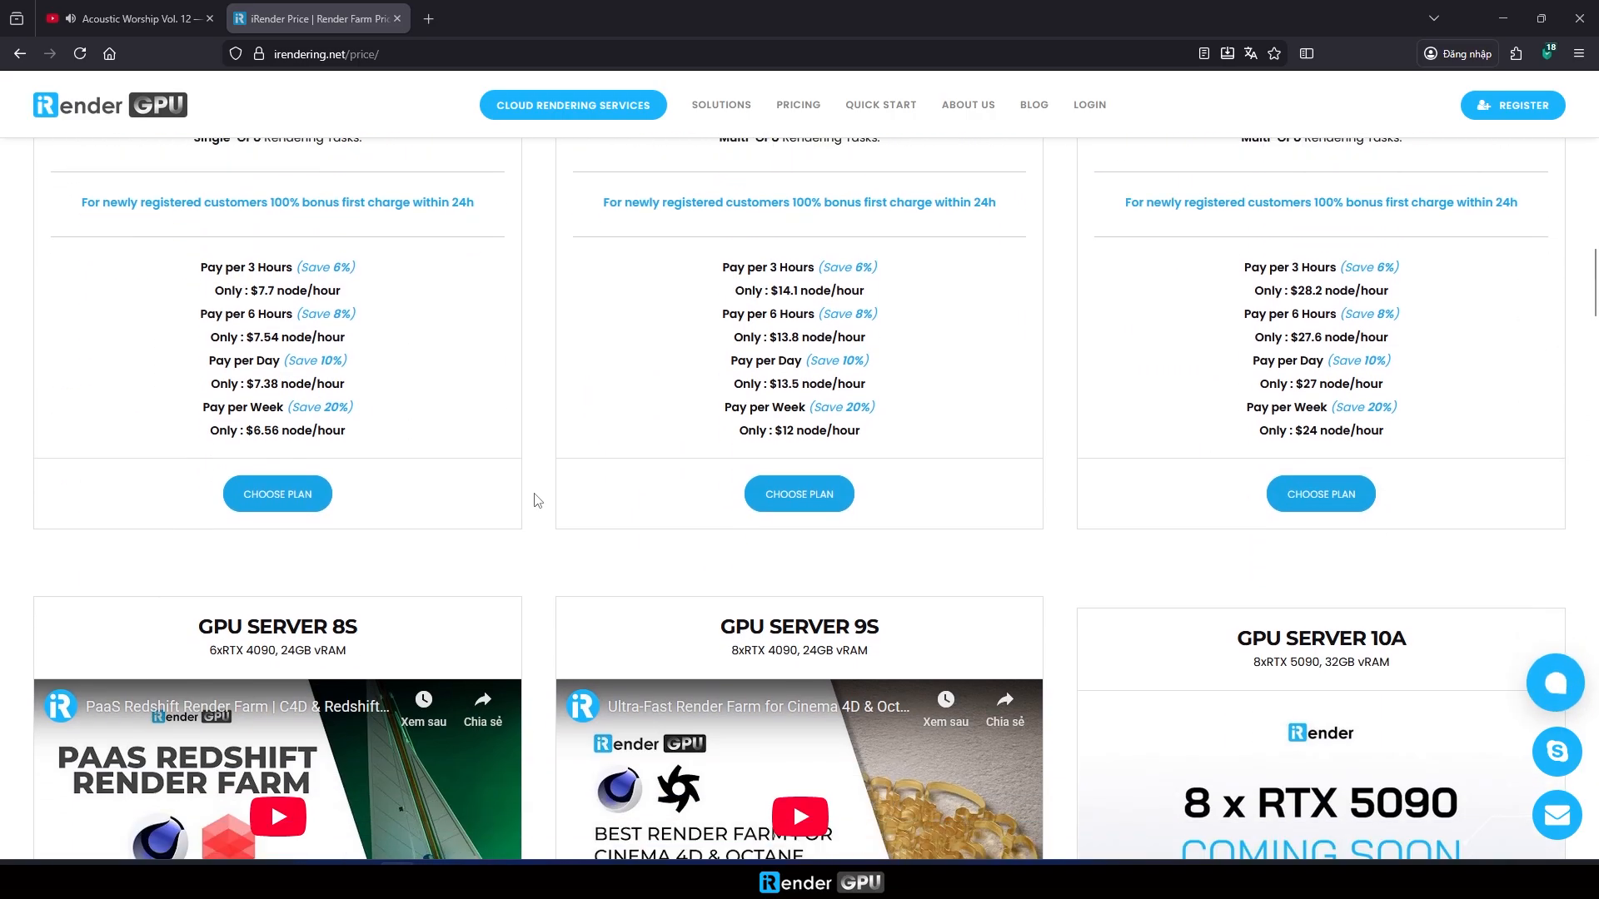
scroll(537, 500, "down", 6)
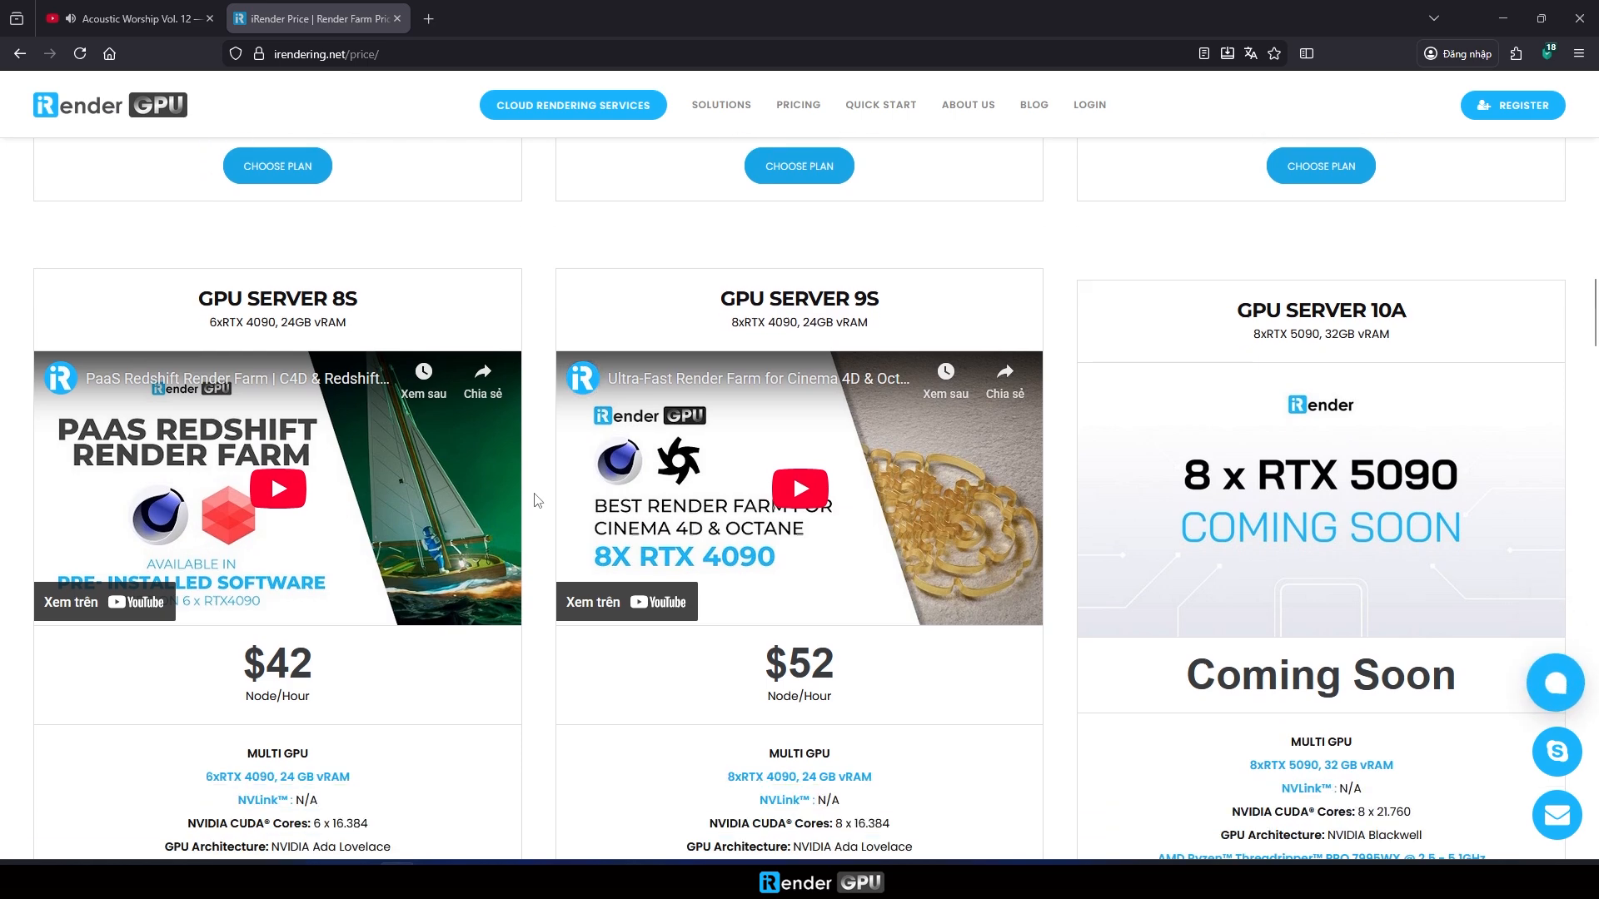
scroll(537, 500, "down", 5)
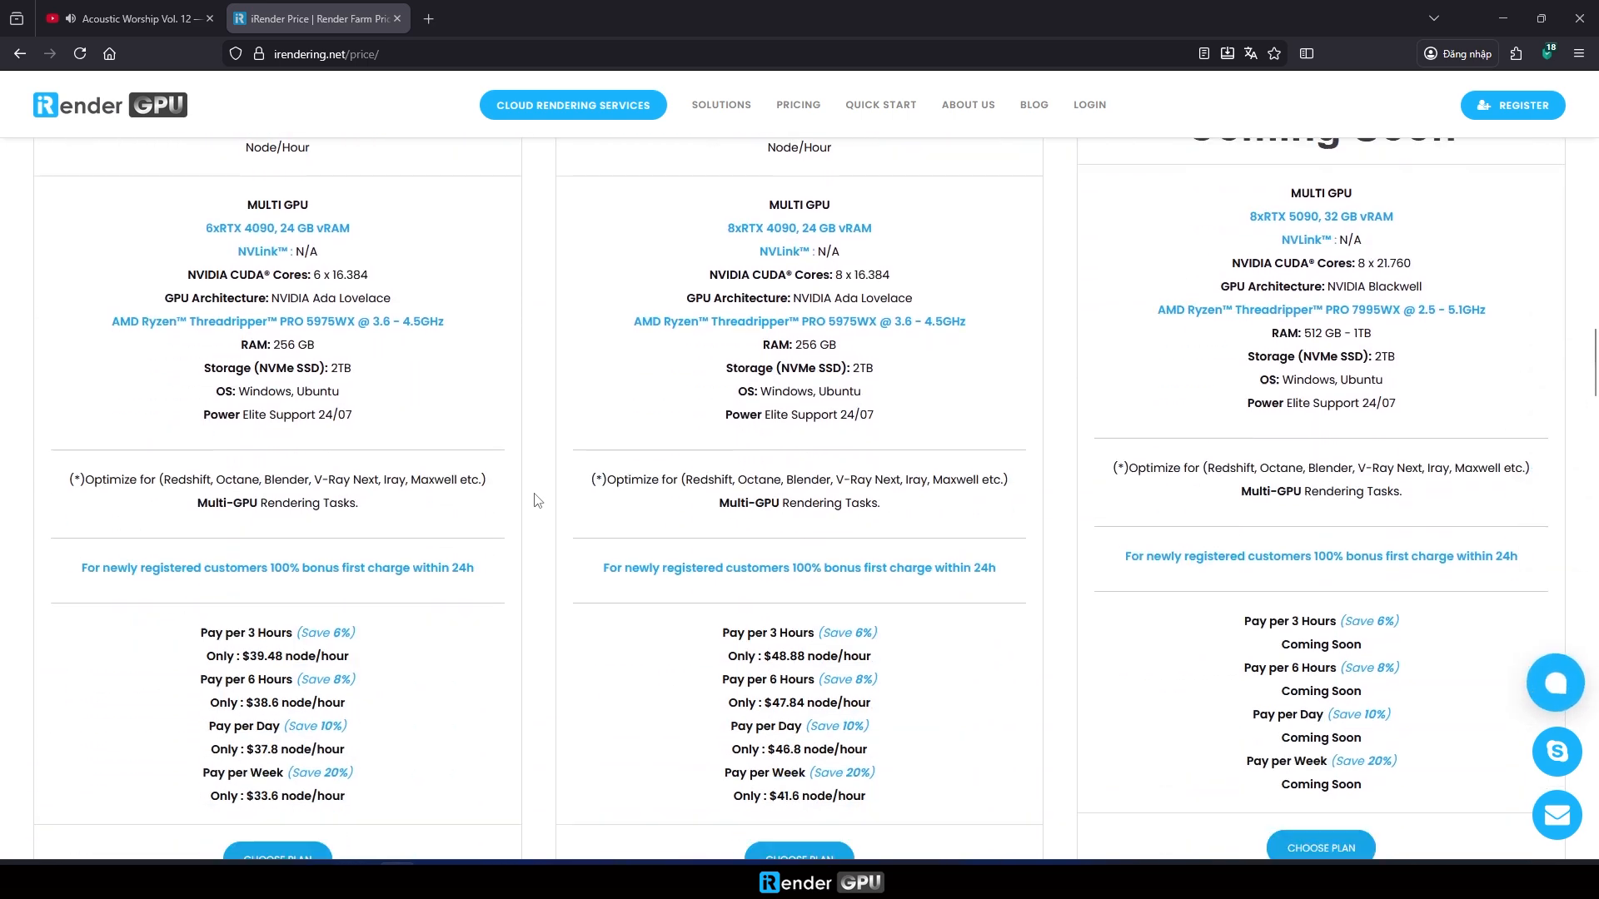
scroll(537, 500, "down", 9)
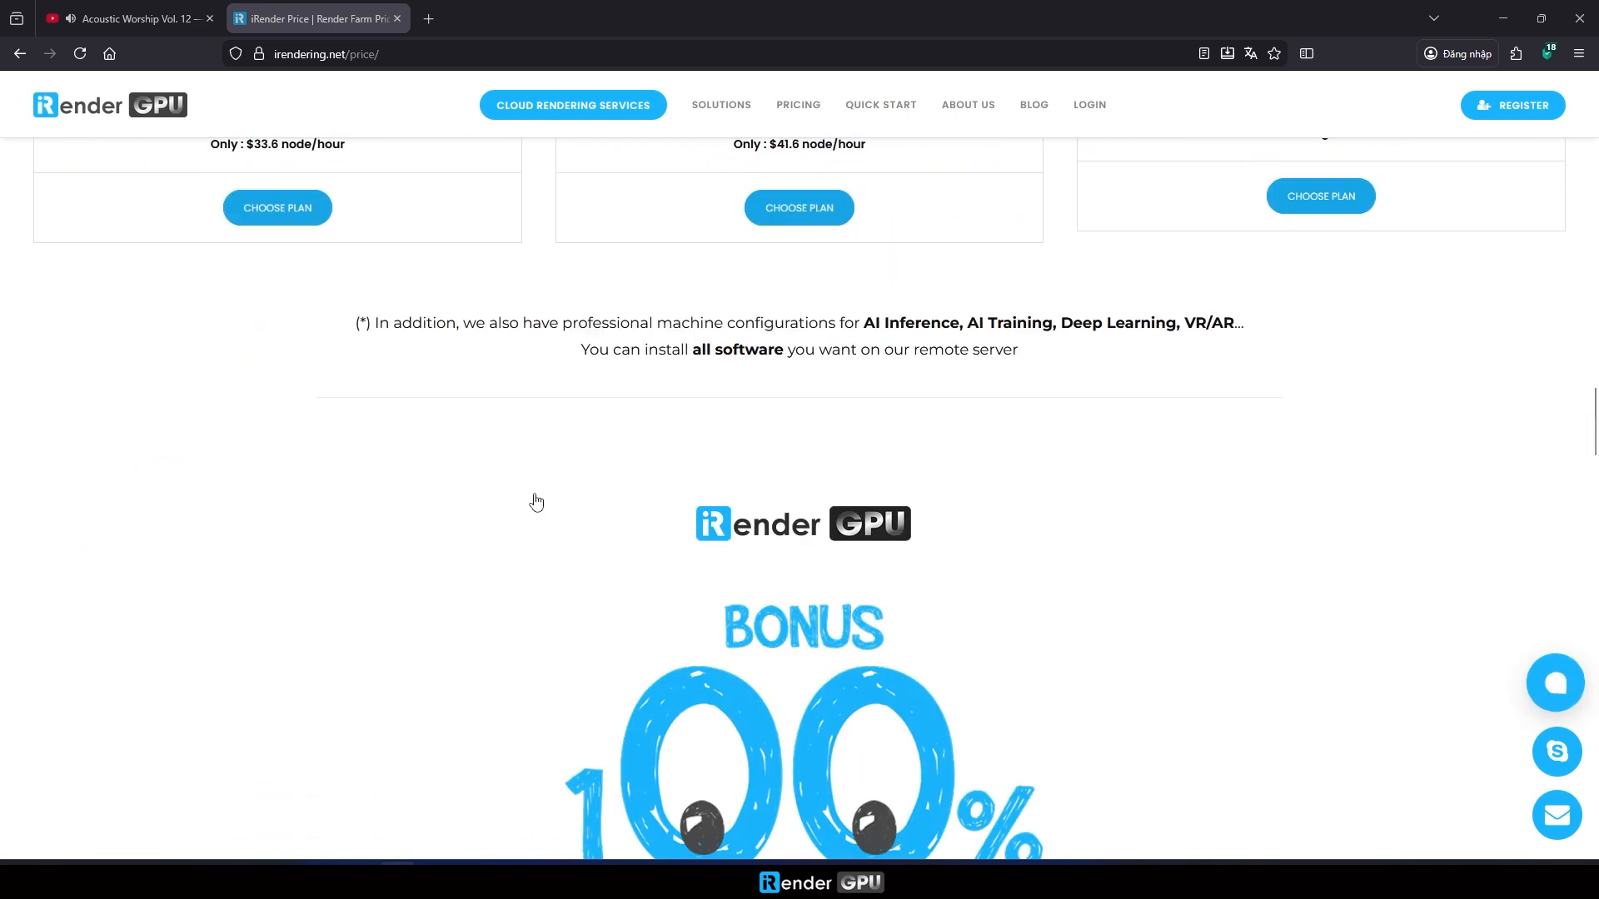
scroll(481, 500, "down", 8)
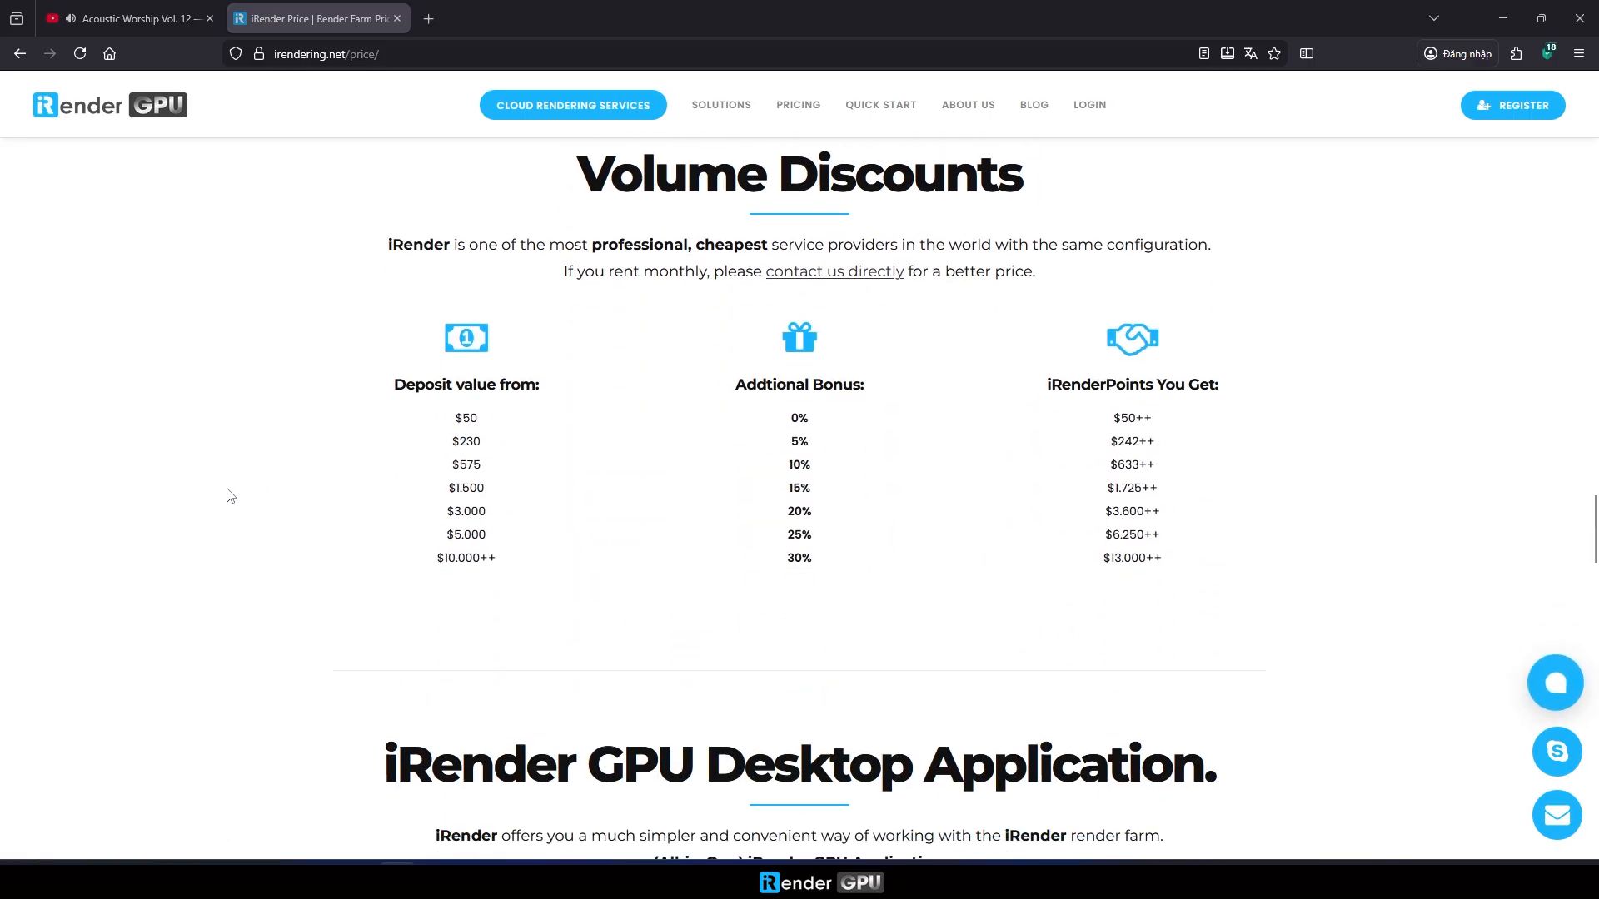
scroll(230, 496, "down", 2)
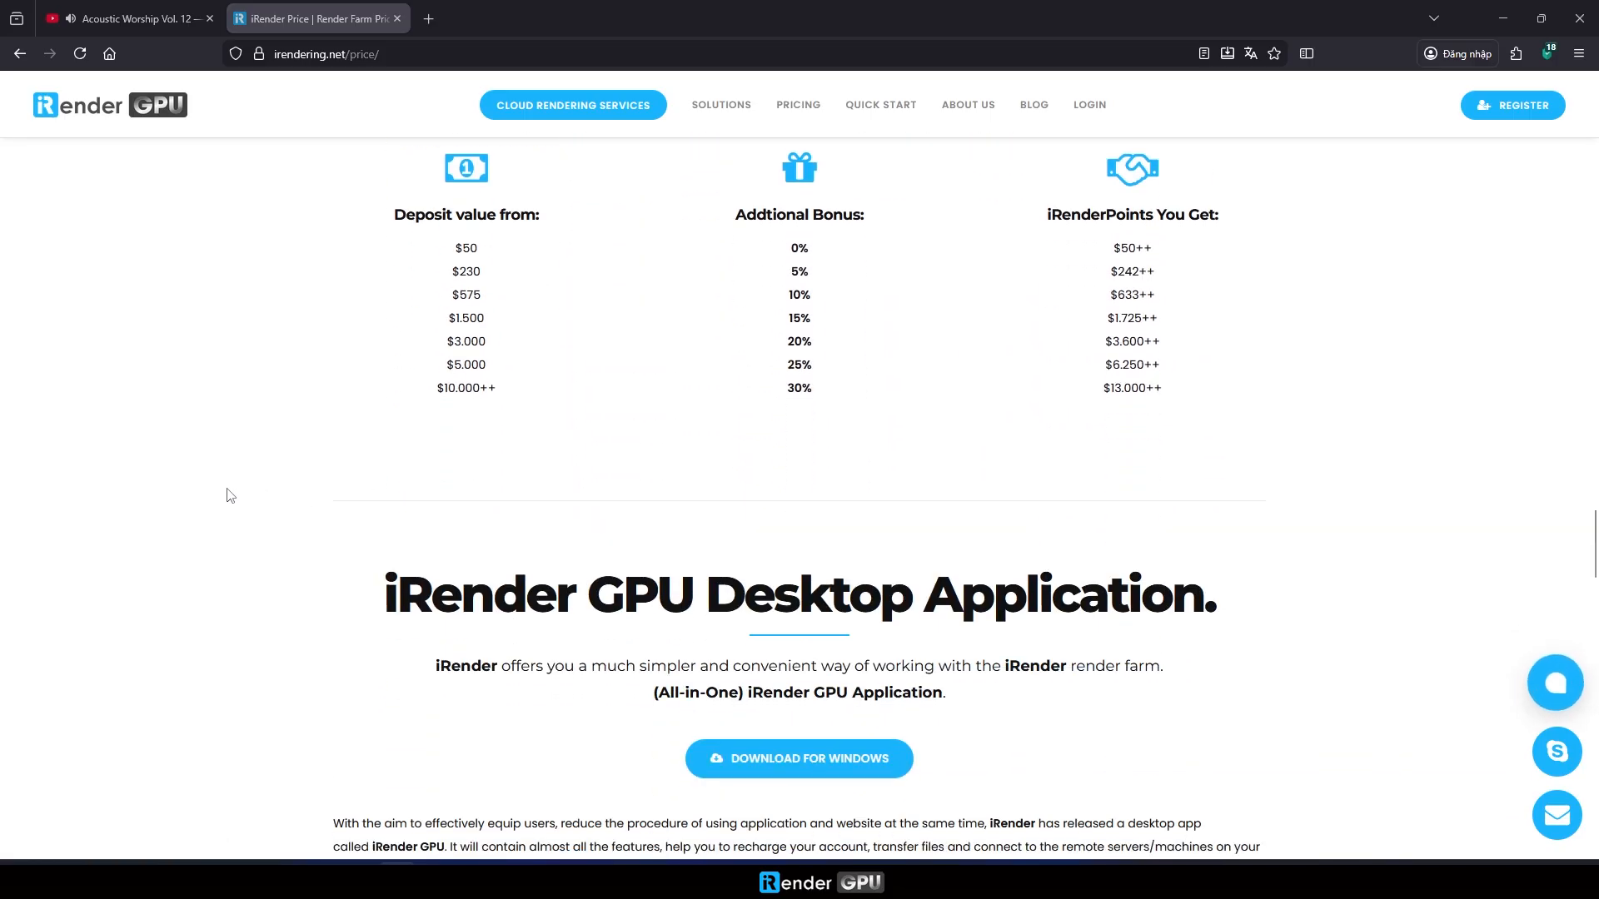